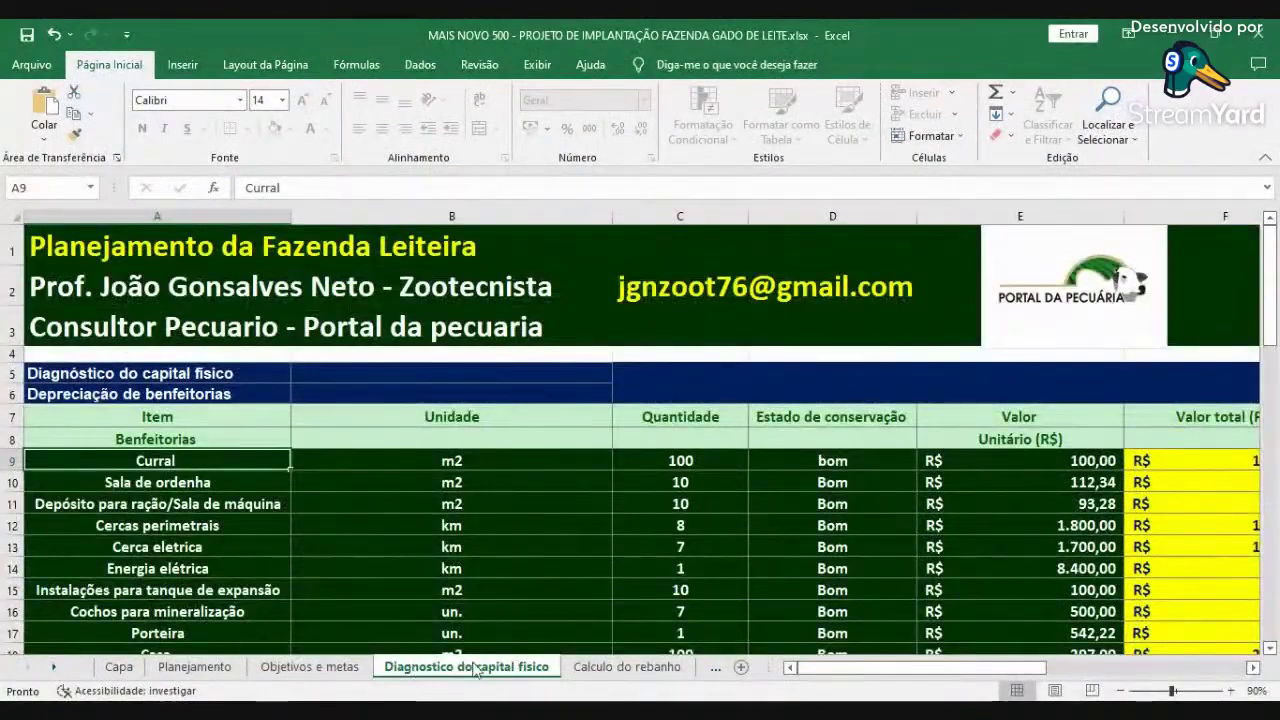
- Look through the Diagnostico do capital fisico sheet, from the benfeitorias depreciation table to the yearly fixed cost totals
{"action": "scroll", "coordinate": [922, 573], "scroll_direction": "down", "scroll_amount": 14}
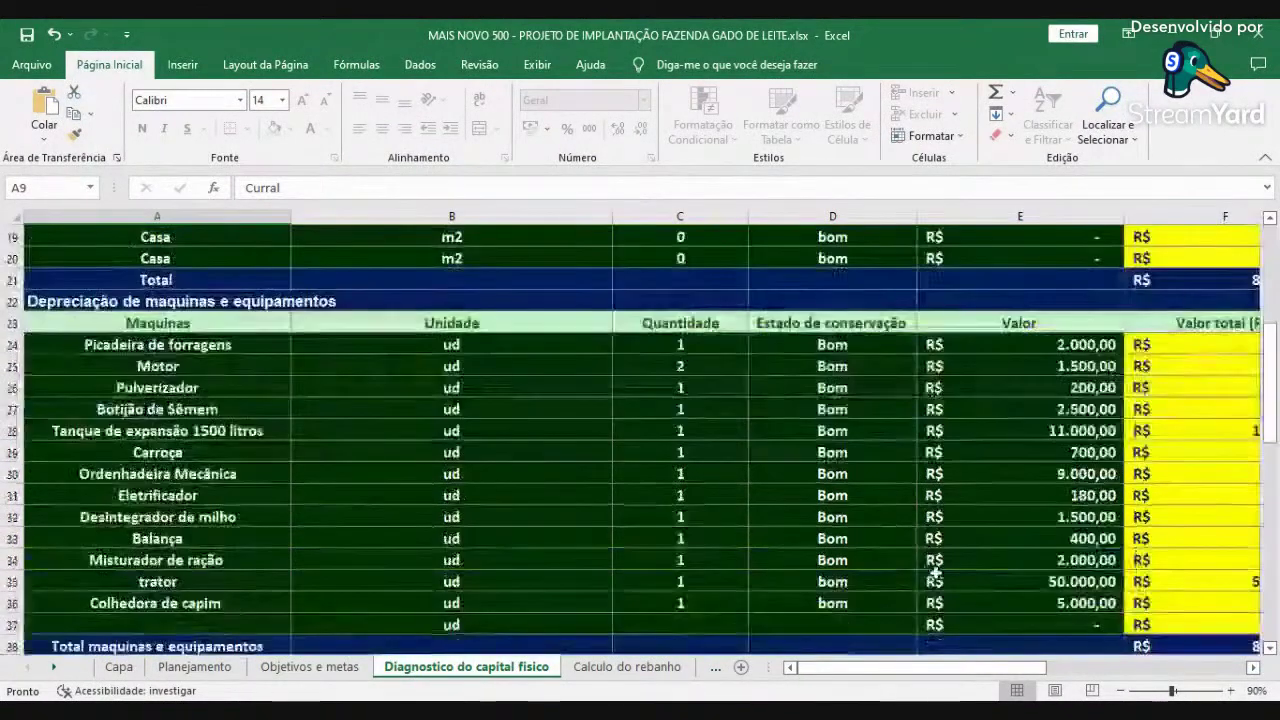
{"action": "scroll", "coordinate": [940, 565], "scroll_direction": "down", "scroll_amount": 4}
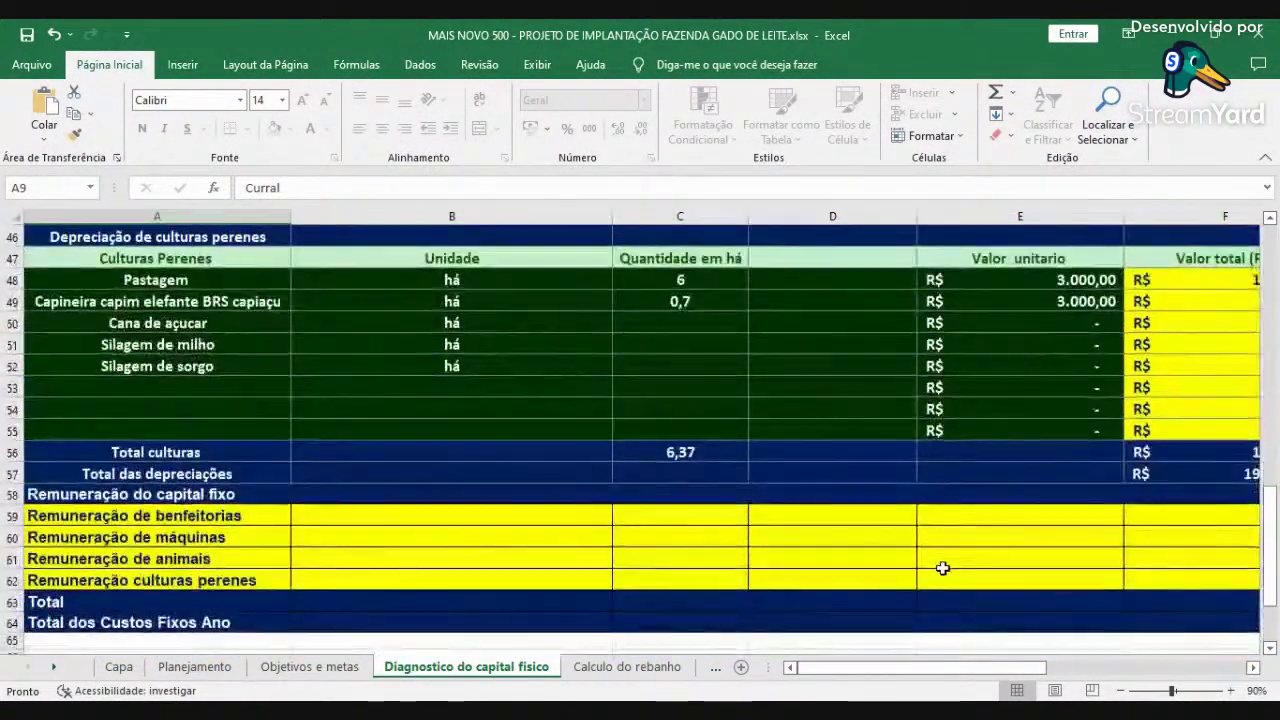
{"action": "scroll", "coordinate": [943, 566], "scroll_direction": "up", "scroll_amount": 2}
{"action": "left_click", "coordinate": [1254, 668]}
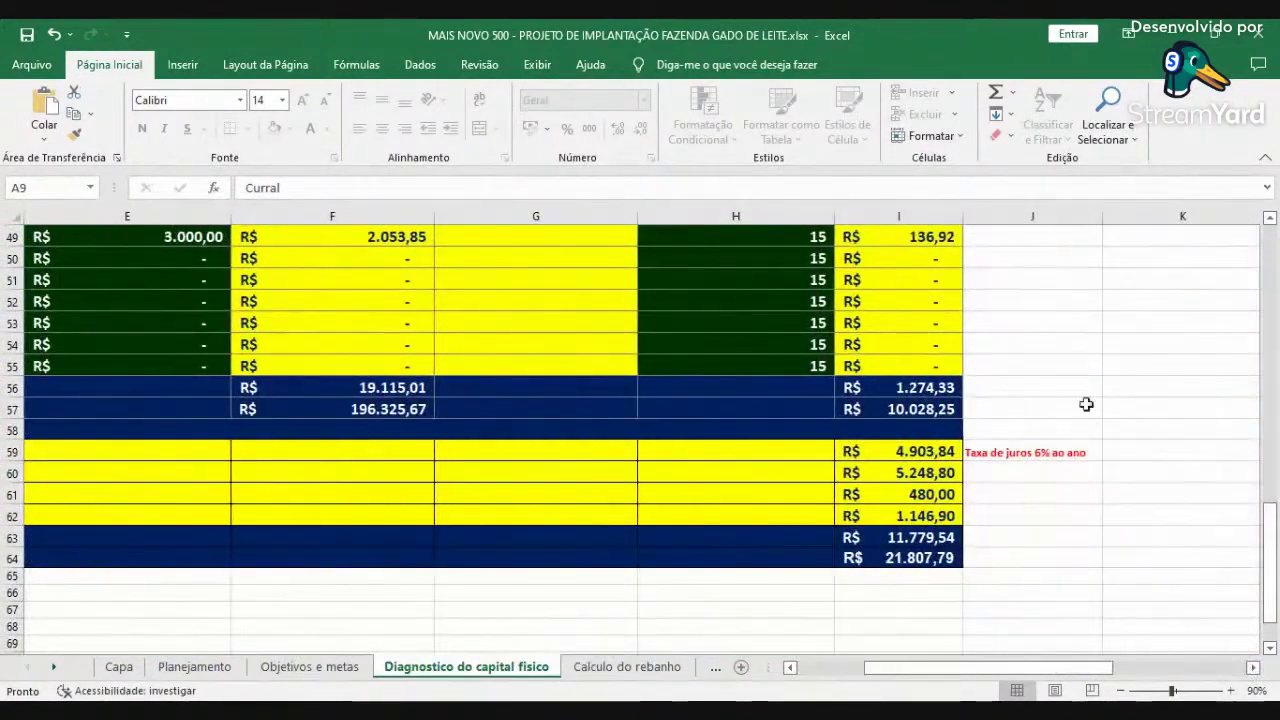
{"action": "left_click", "coordinate": [822, 670]}
{"action": "left_click_drag", "start_coordinate": [822, 677], "coordinate": [817, 677]}
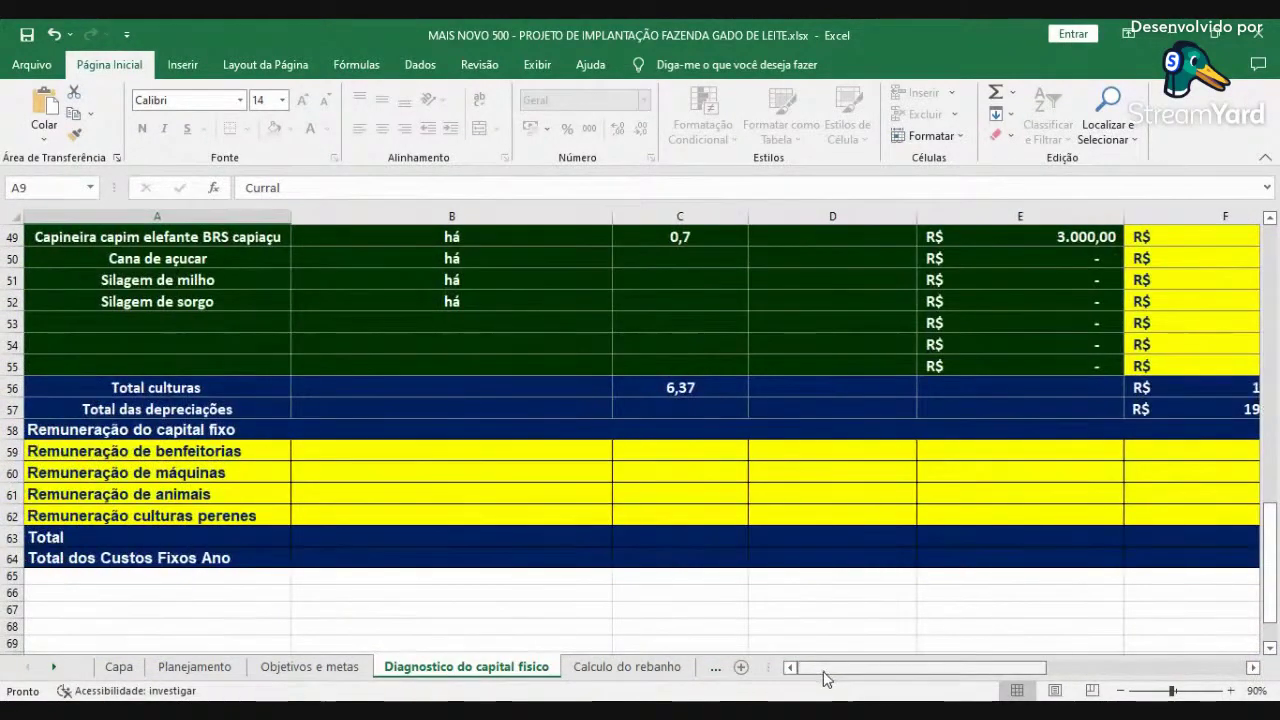
{"action": "scroll", "coordinate": [541, 528], "scroll_direction": "up", "scroll_amount": 3}
{"action": "scroll", "coordinate": [541, 528], "scroll_direction": "up", "scroll_amount": 13}
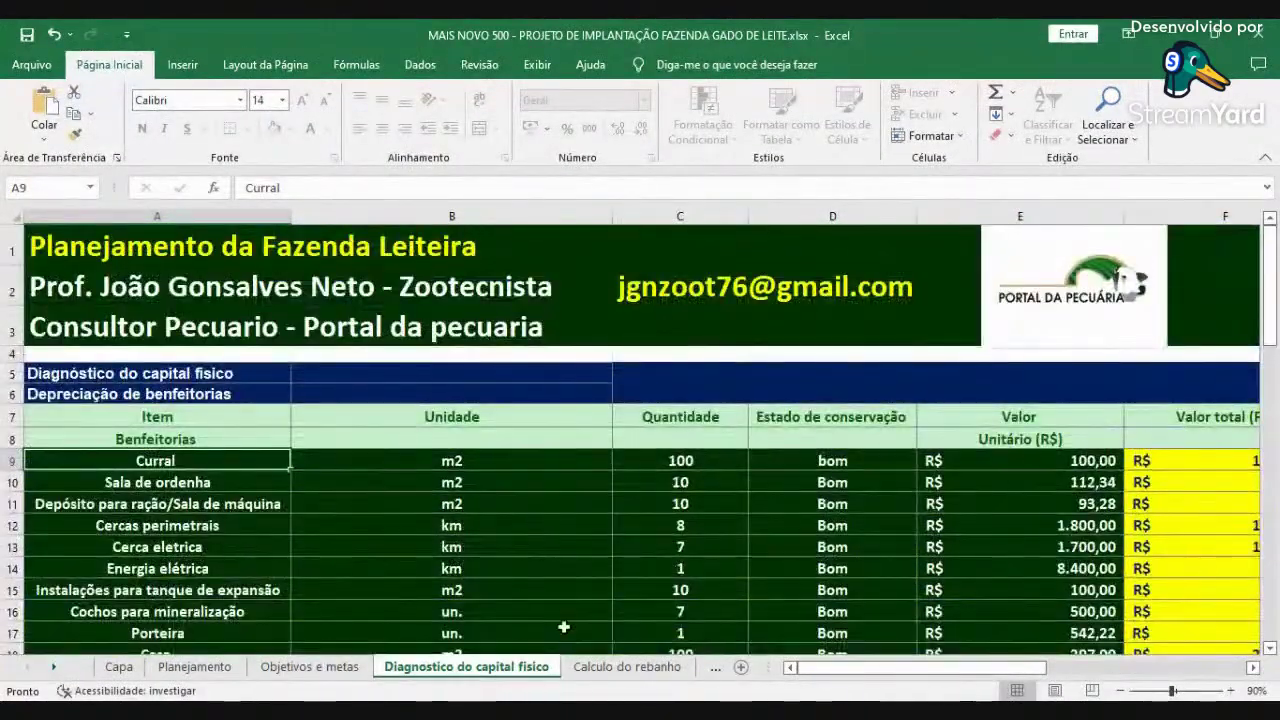
- On the Calculo do rebanho sheet, set the Produção (litros dia) goal in E17 to 100
{"action": "left_click", "coordinate": [598, 666]}
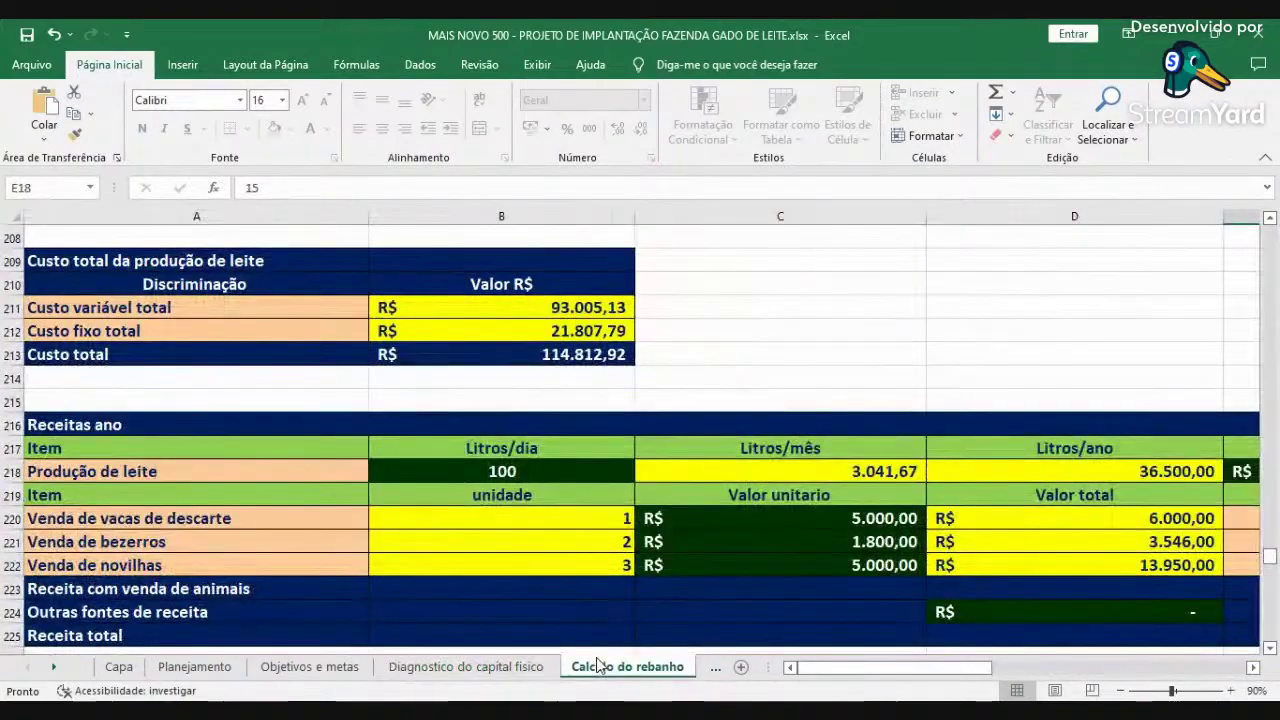
{"action": "scroll", "coordinate": [598, 635], "scroll_direction": "up", "scroll_amount": 19}
{"action": "scroll", "coordinate": [598, 635], "scroll_direction": "up", "scroll_amount": 20}
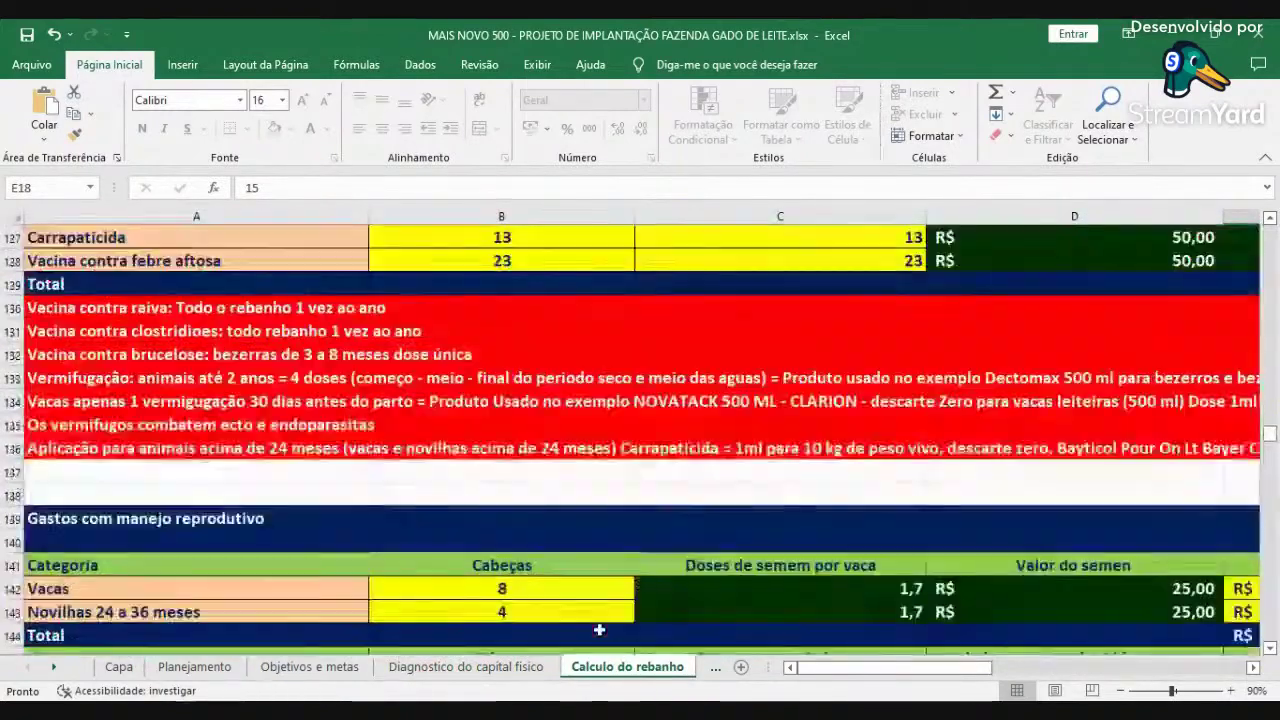
{"action": "scroll", "coordinate": [600, 623], "scroll_direction": "up", "scroll_amount": 9}
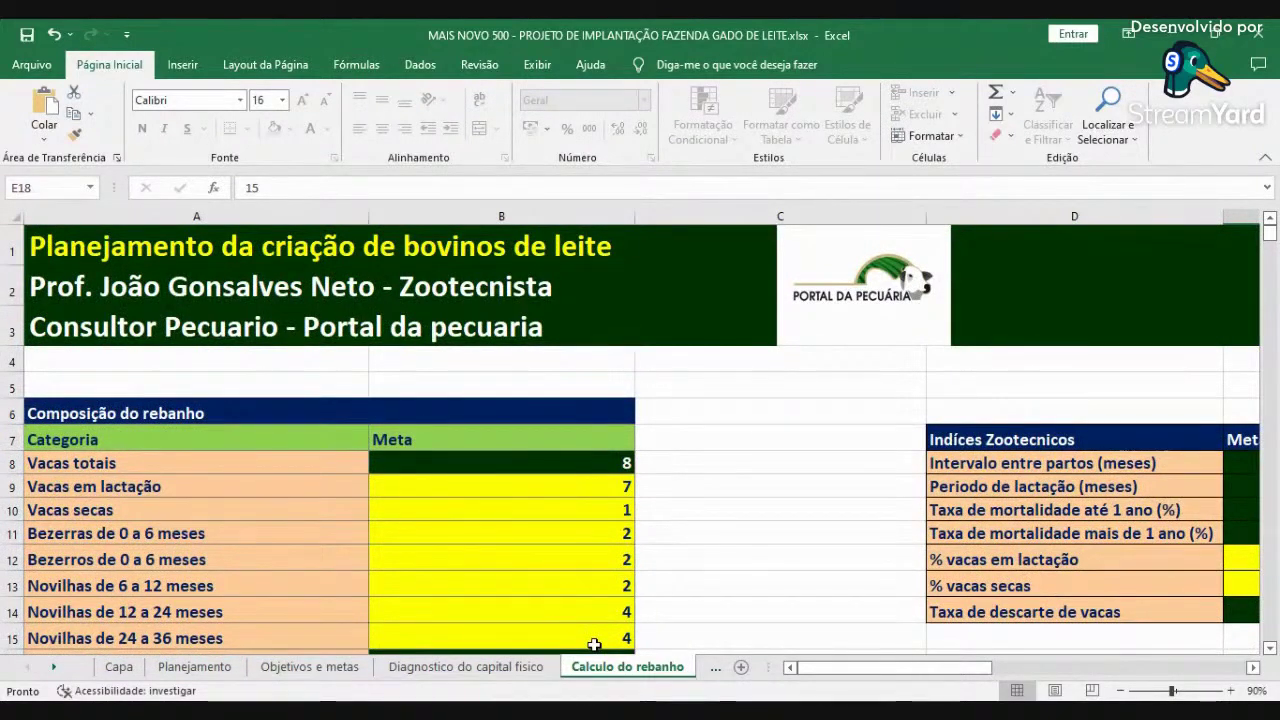
{"action": "scroll", "coordinate": [1074, 537], "scroll_direction": "right", "scroll_amount": 5}
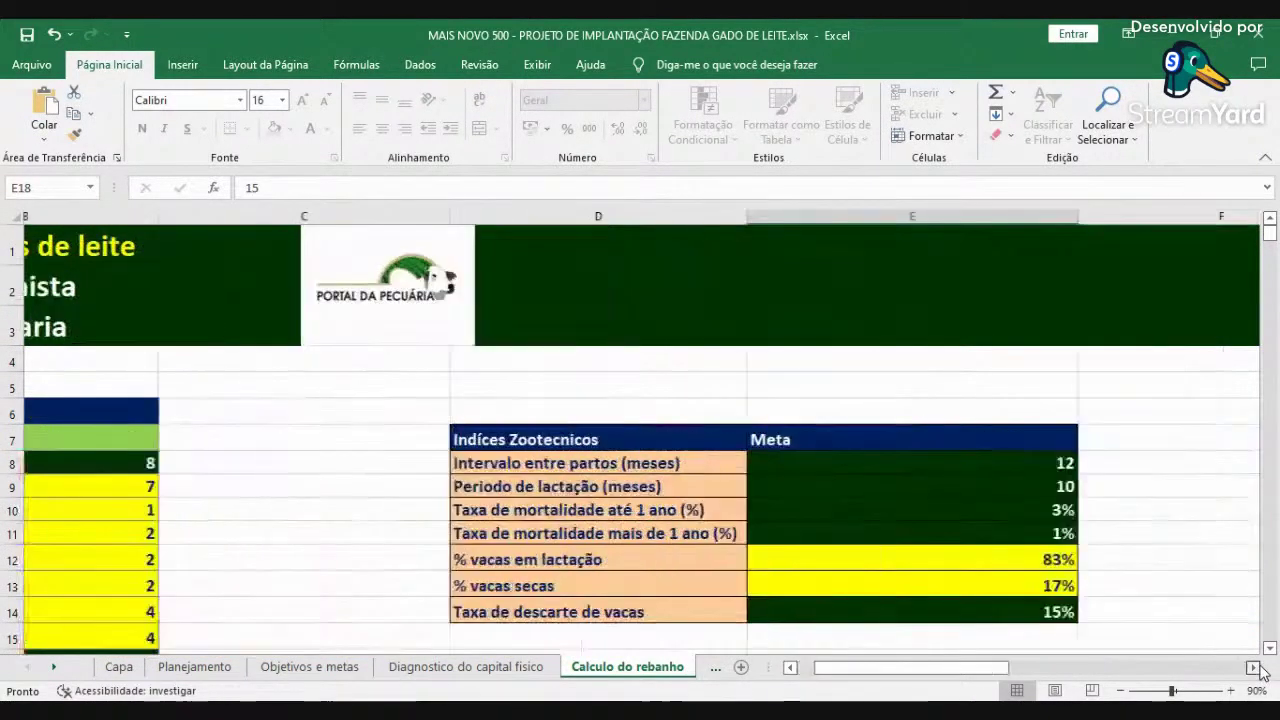
{"action": "scroll", "coordinate": [912, 452], "scroll_direction": "down", "scroll_amount": 3}
{"action": "left_click", "coordinate": [880, 415]}
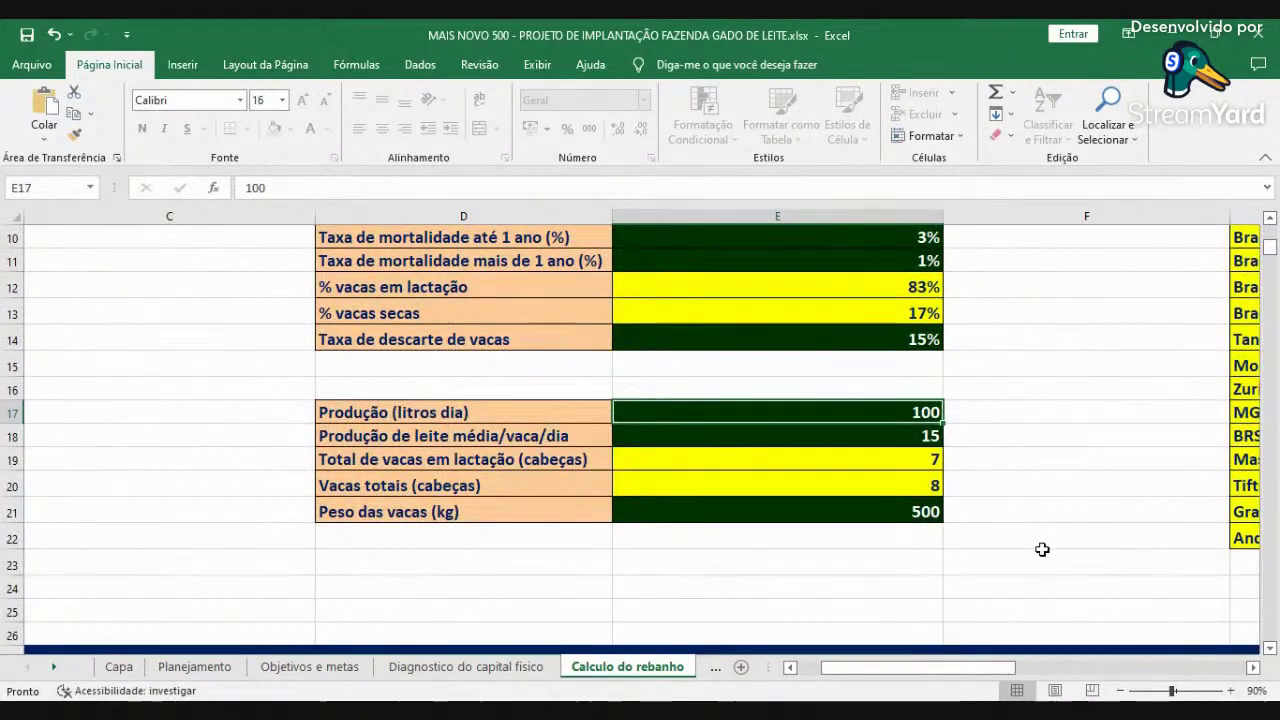
{"action": "type", "text": "100"}
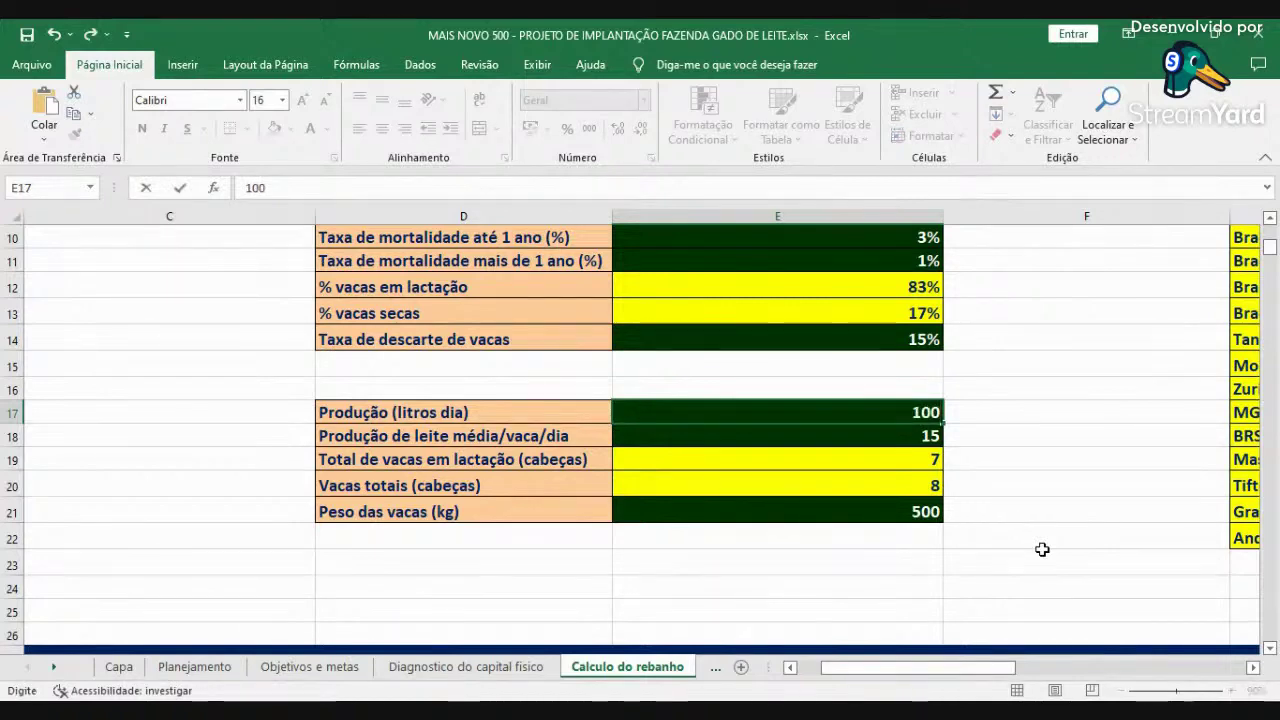
{"action": "key", "text": "Return"}
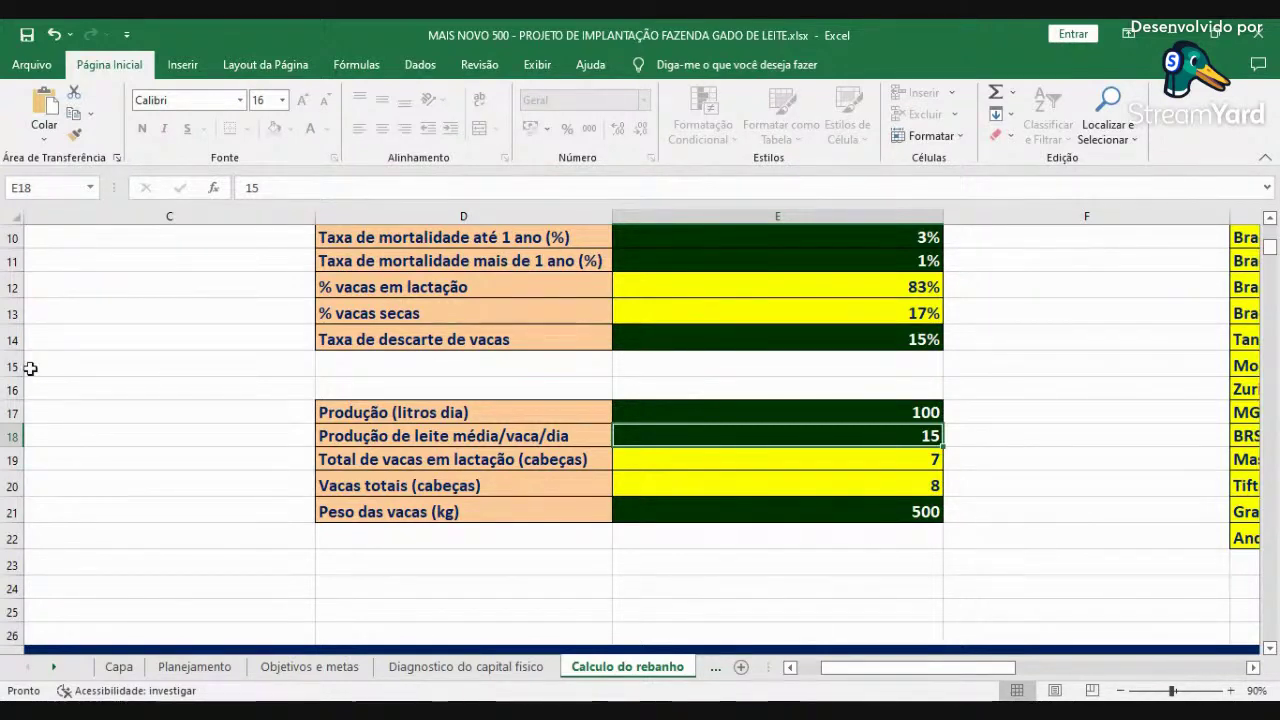
- Save a copy in PACOTE PLANEJAMENTO DA PRODUÇÃO DE LEITE as "MAIS NOVO 100 litros - PROJETO DE IMPLANTAÇÃO FAZENDA GADO DE LEITE.xlsx"
{"action": "left_click", "coordinate": [31, 66]}
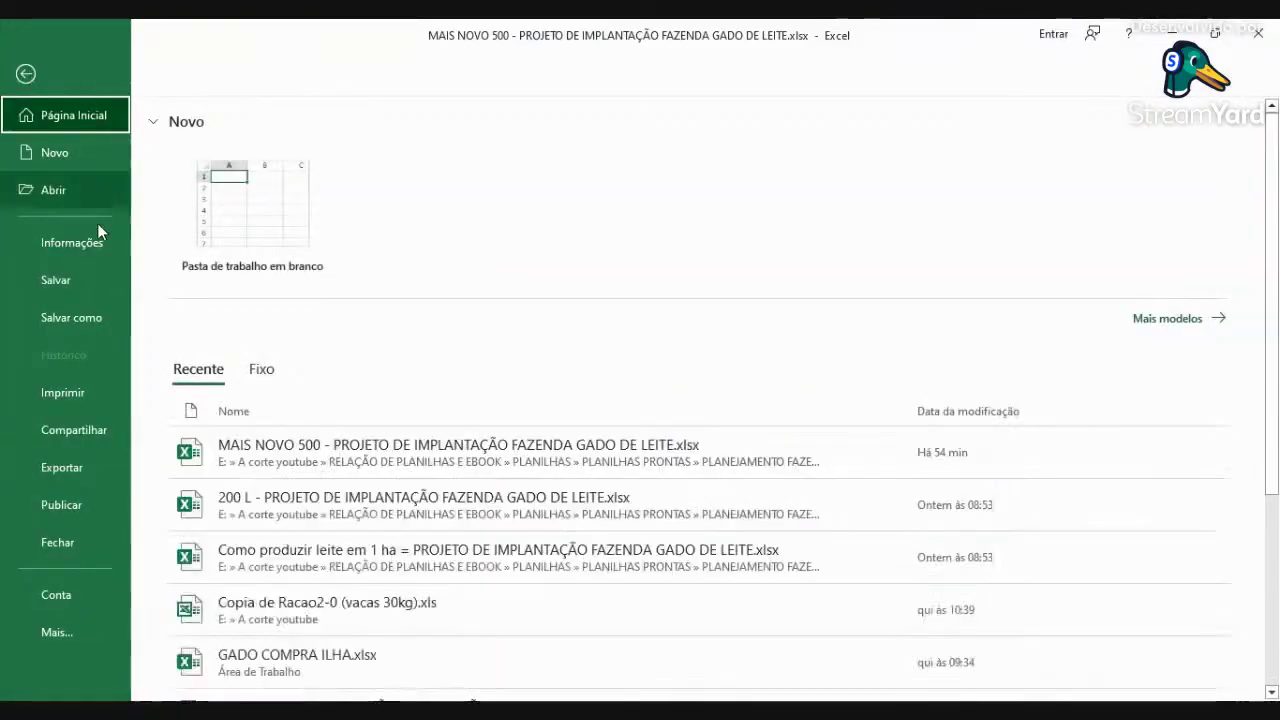
{"action": "left_click", "coordinate": [58, 319]}
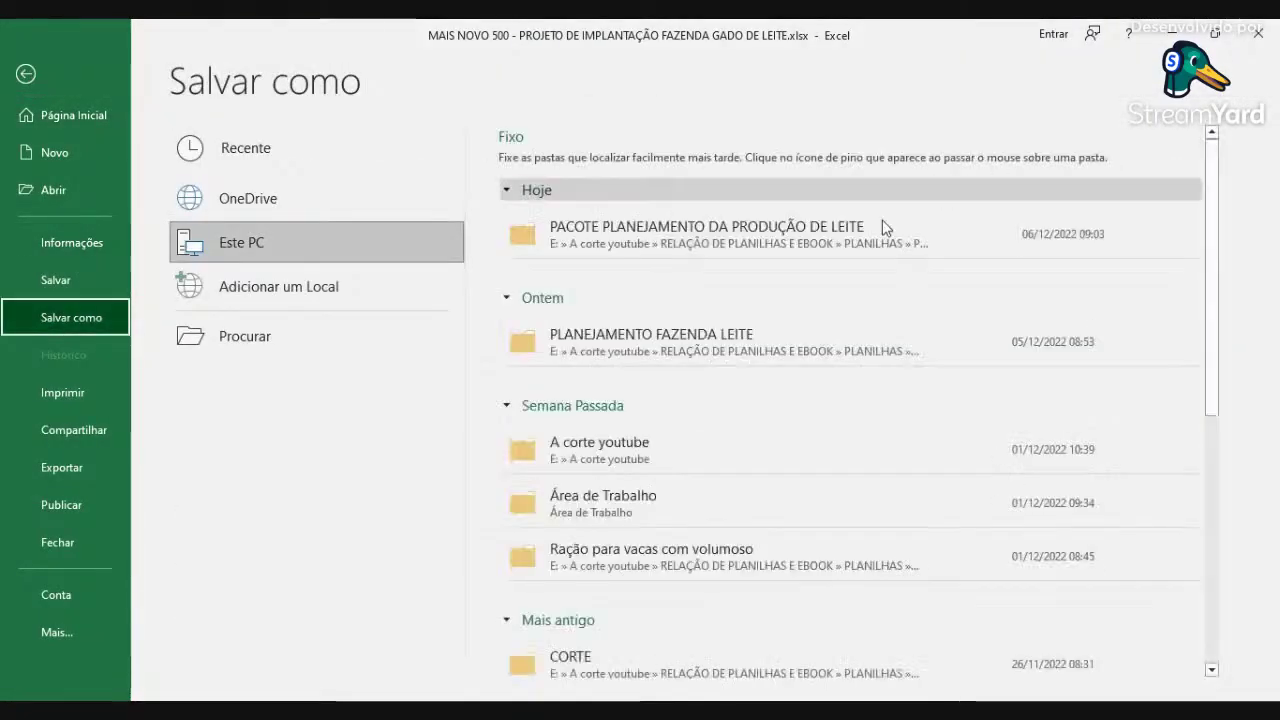
{"action": "left_click", "coordinate": [655, 245]}
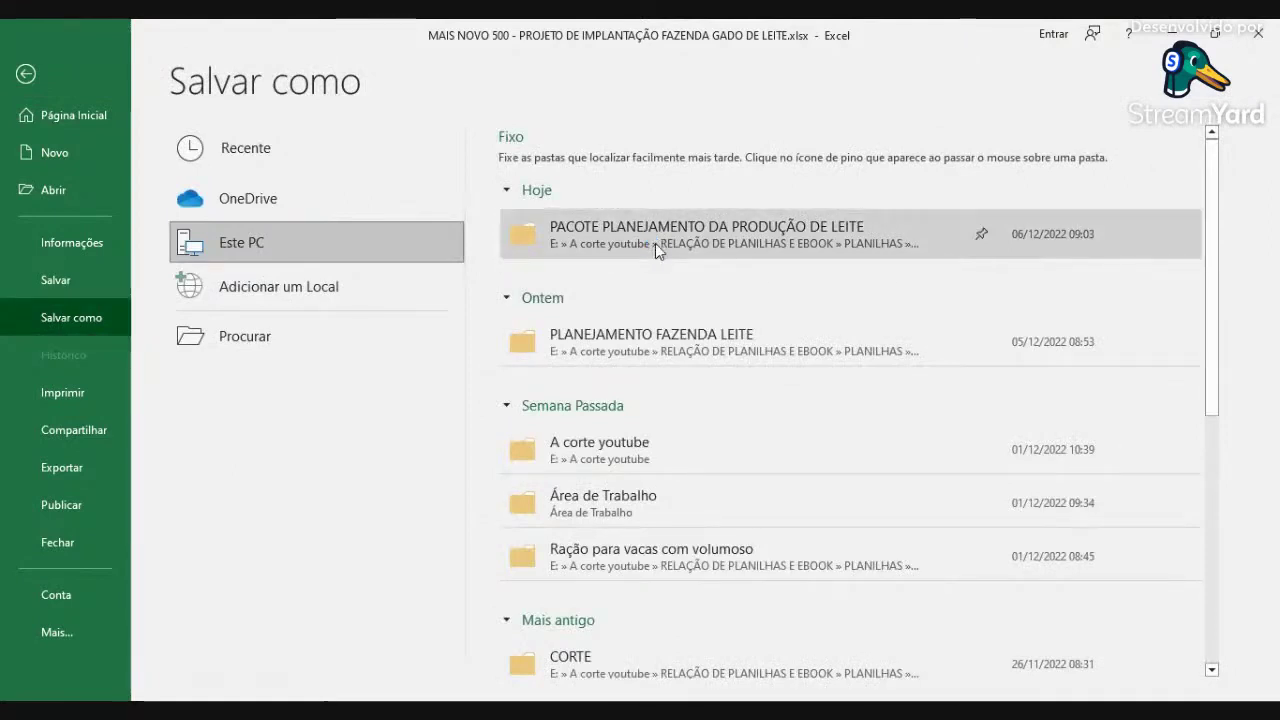
{"action": "left_click", "coordinate": [655, 243]}
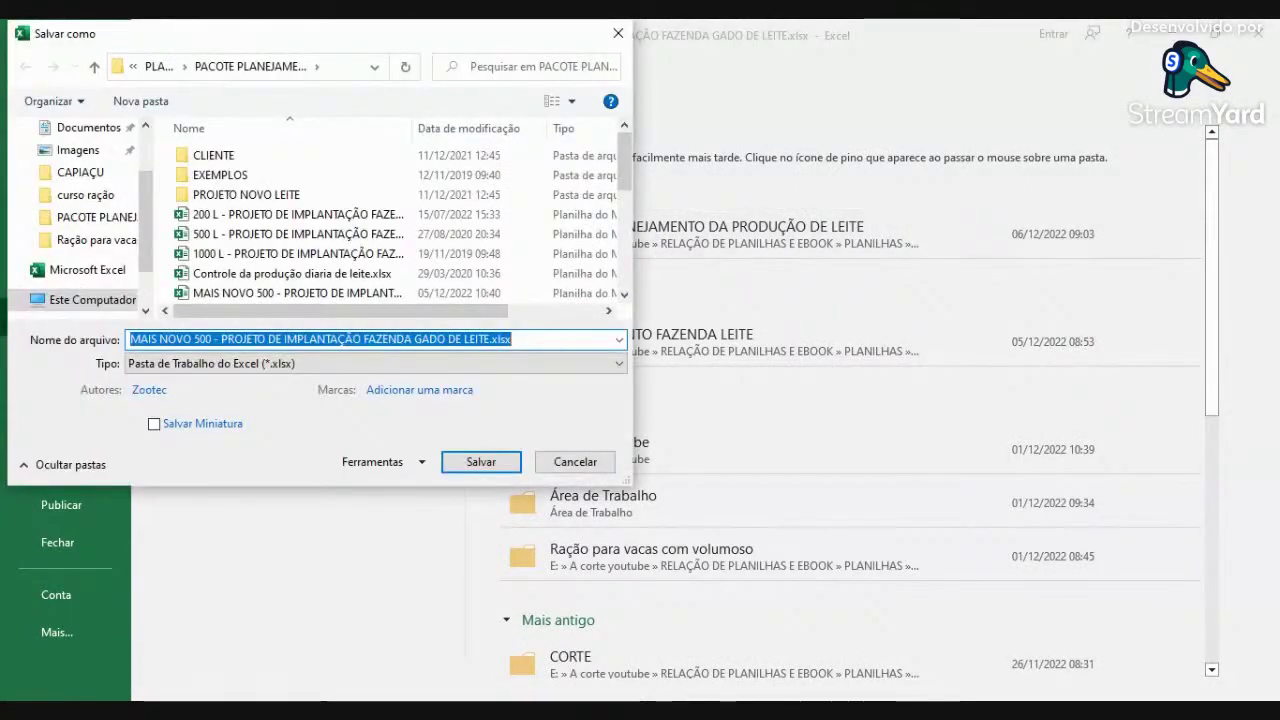
{"action": "left_click", "coordinate": [212, 339]}
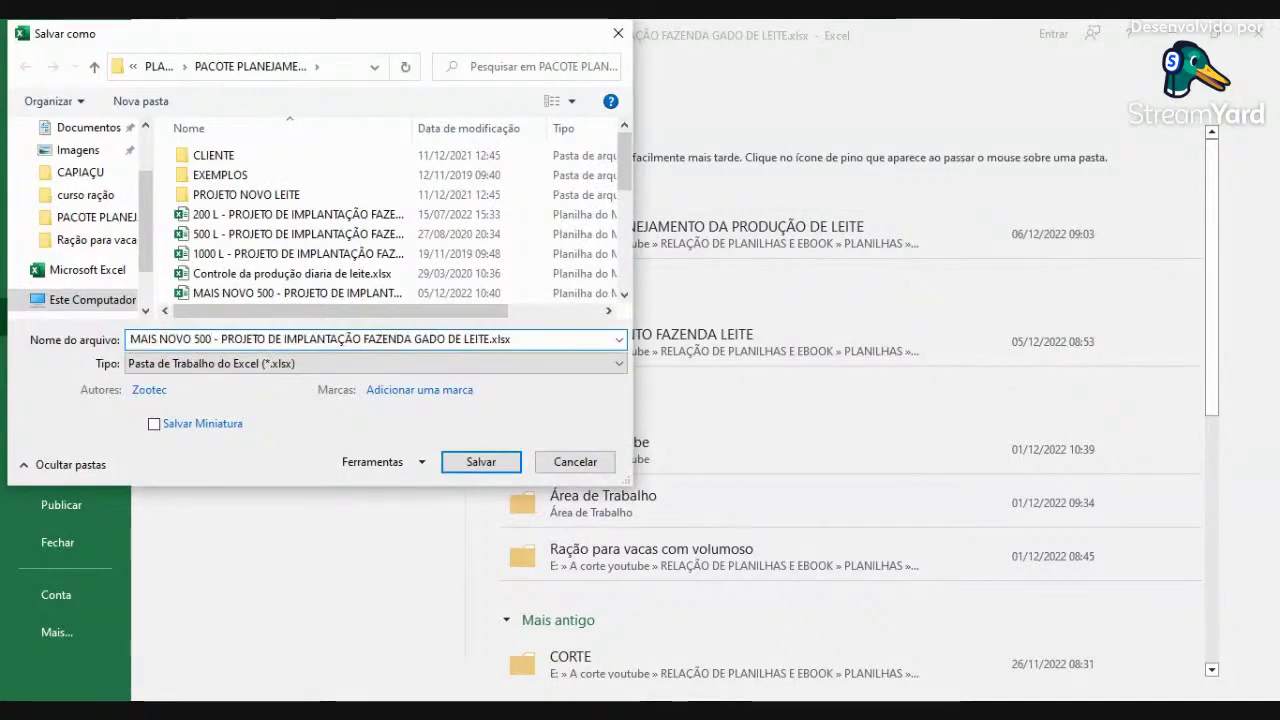
{"action": "key", "text": "BackSpace"}
{"action": "key", "text": "BackSpace"}
{"action": "key", "text": "BackSpace"}
{"action": "type", "text": "100 lit"}
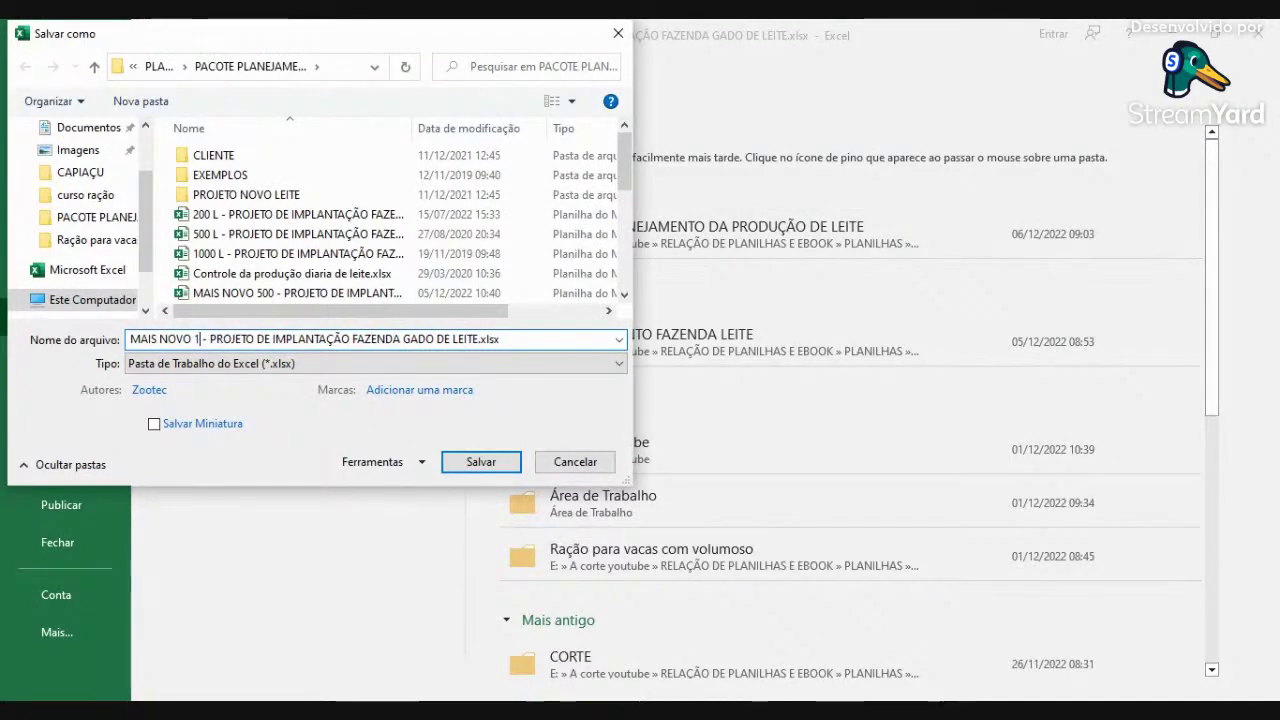
{"action": "type", "text": "ros"}
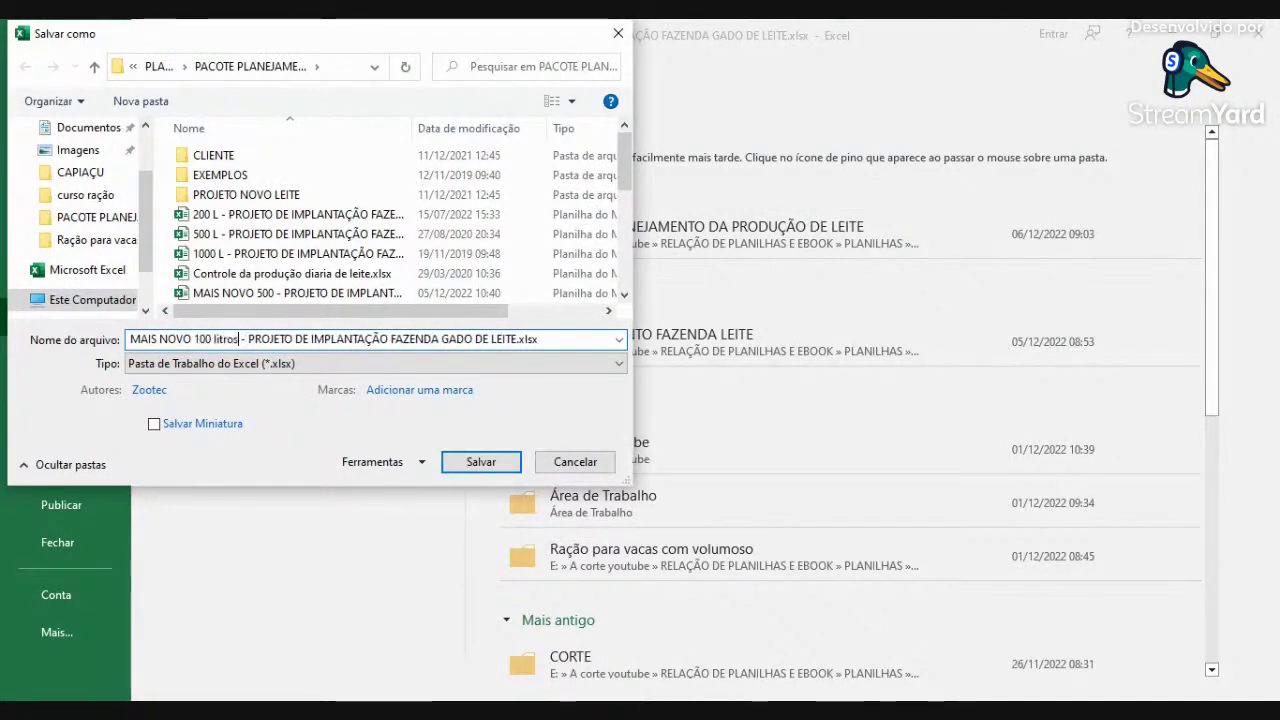
{"action": "key", "text": "Return"}
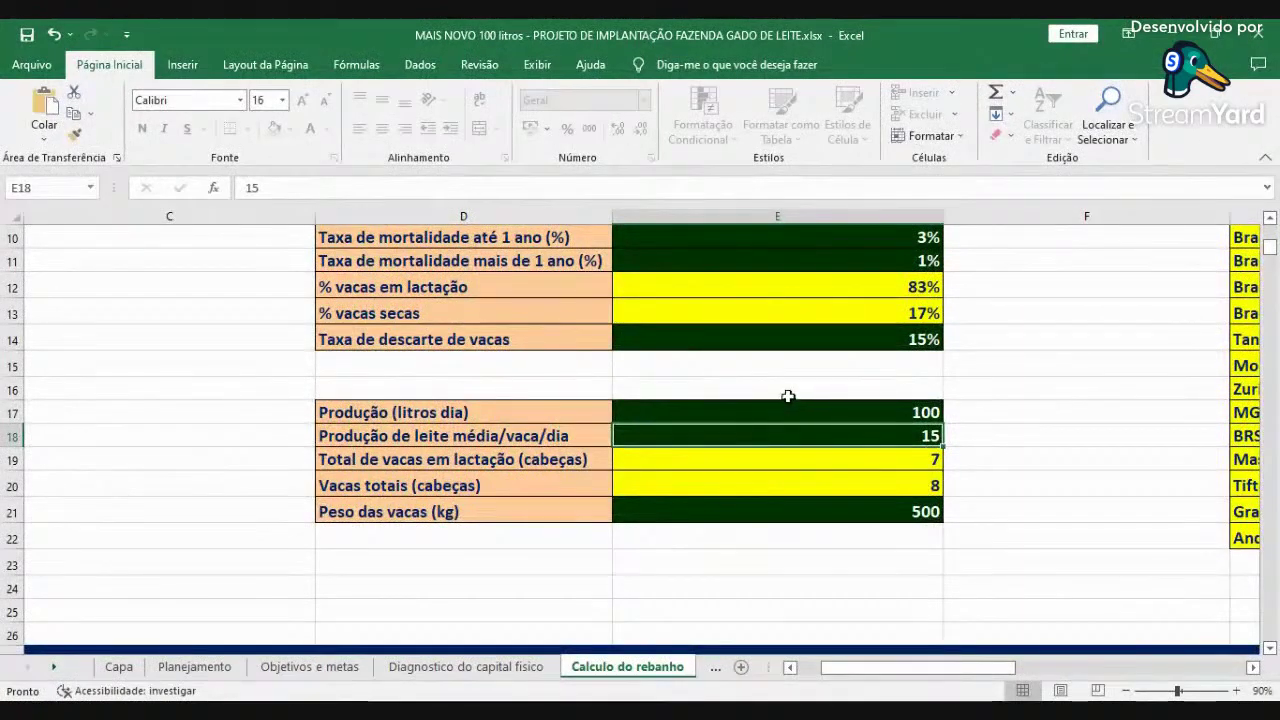
- Examine the production block in E17:E21: daily litres, average milk per cow, lactating cows, total cows and cow weight
{"action": "scroll", "coordinate": [789, 397], "scroll_direction": "up", "scroll_amount": 3}
{"action": "scroll", "coordinate": [784, 400], "scroll_direction": "down", "scroll_amount": 2}
{"action": "scroll", "coordinate": [784, 400], "scroll_direction": "down", "scroll_amount": 1}
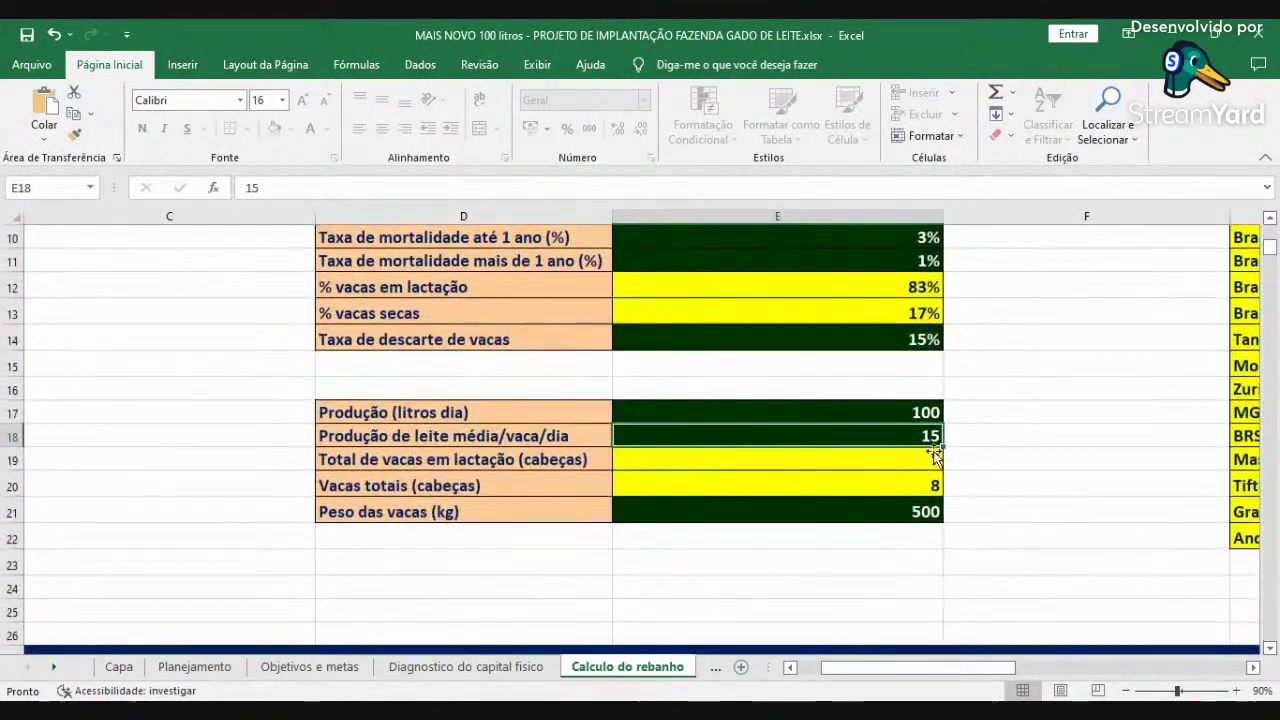
{"action": "left_click", "coordinate": [895, 410]}
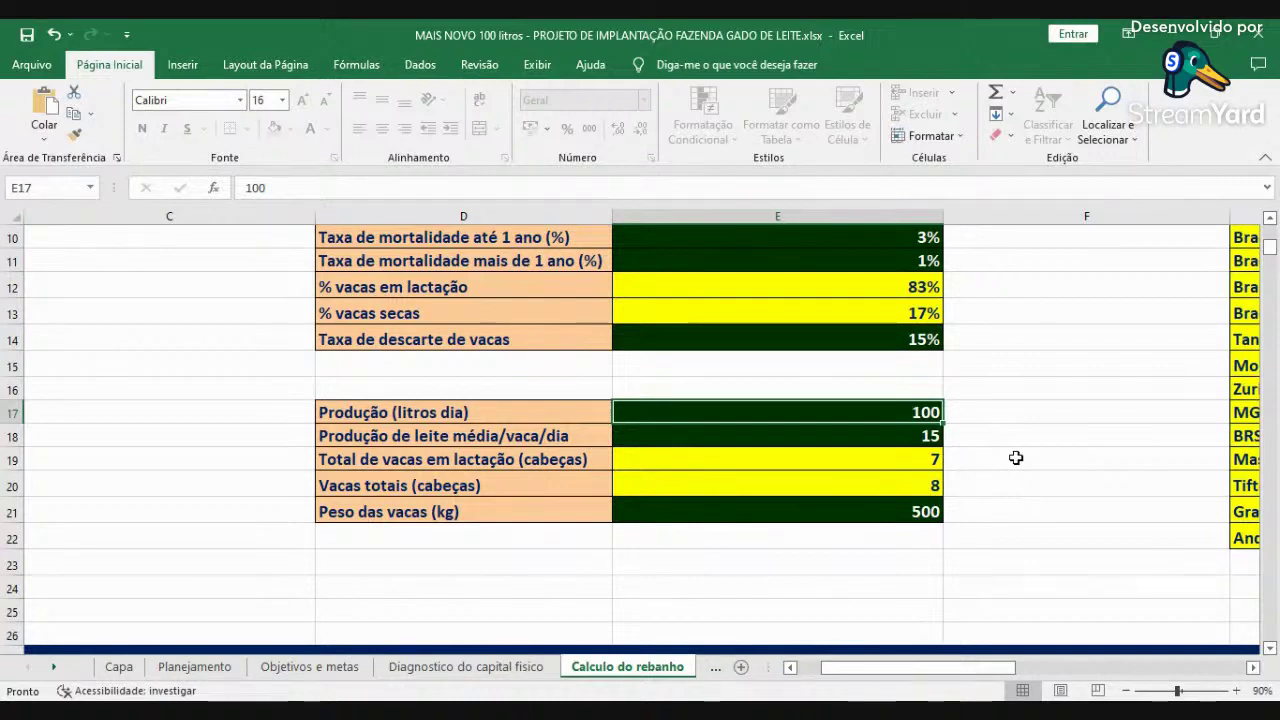
{"action": "key", "text": "Down"}
{"action": "scroll", "coordinate": [966, 429], "scroll_direction": "up", "scroll_amount": 3}
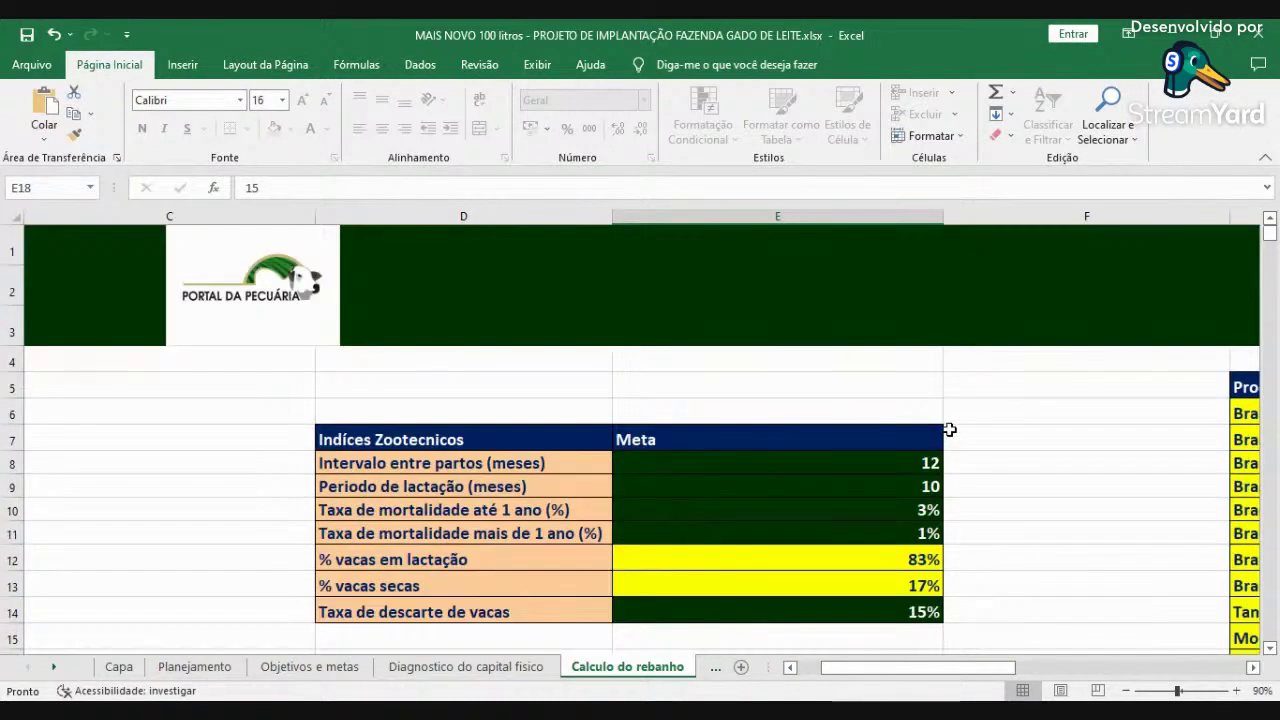
{"action": "scroll", "coordinate": [946, 432], "scroll_direction": "down", "scroll_amount": 2}
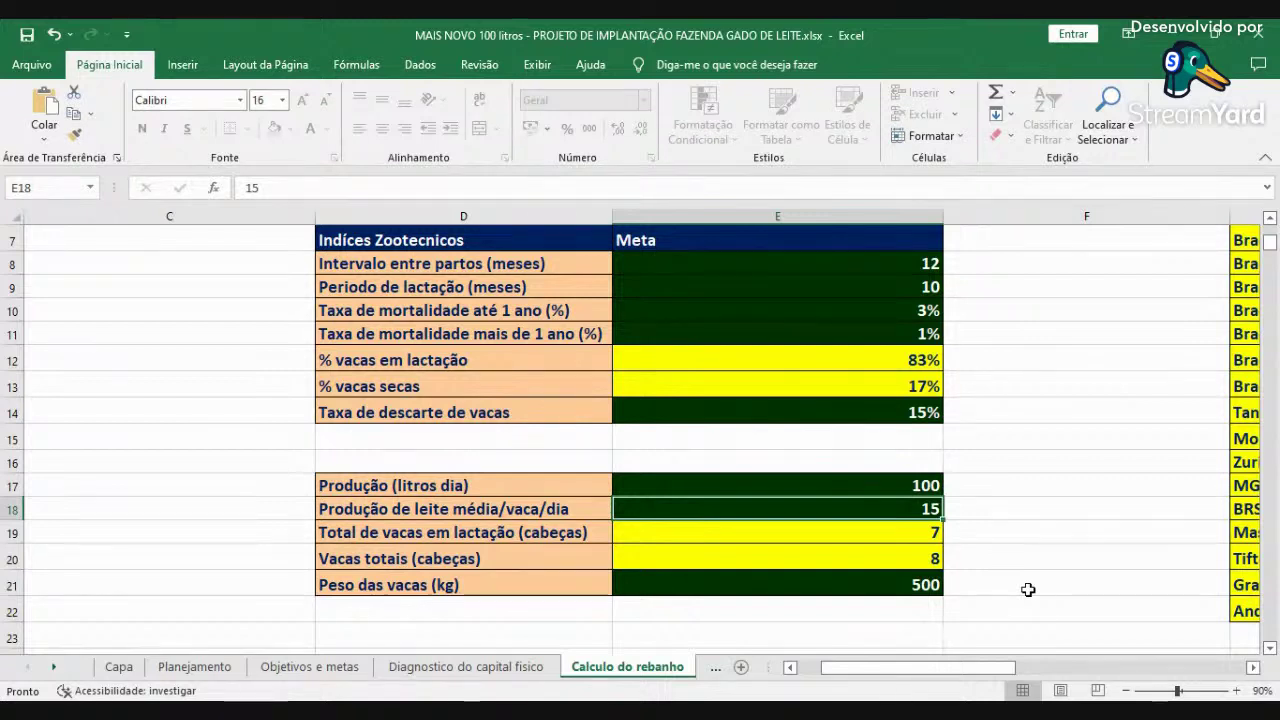
{"action": "left_click", "coordinate": [875, 481]}
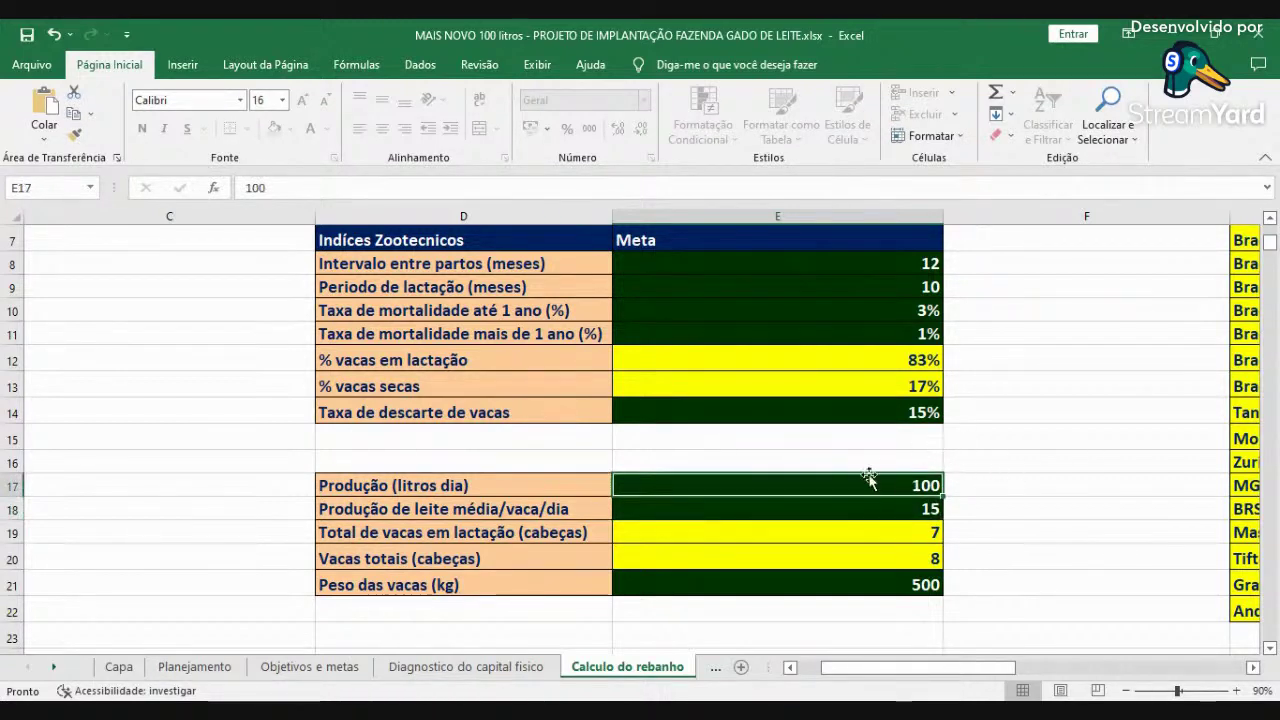
{"action": "left_click", "coordinate": [882, 508]}
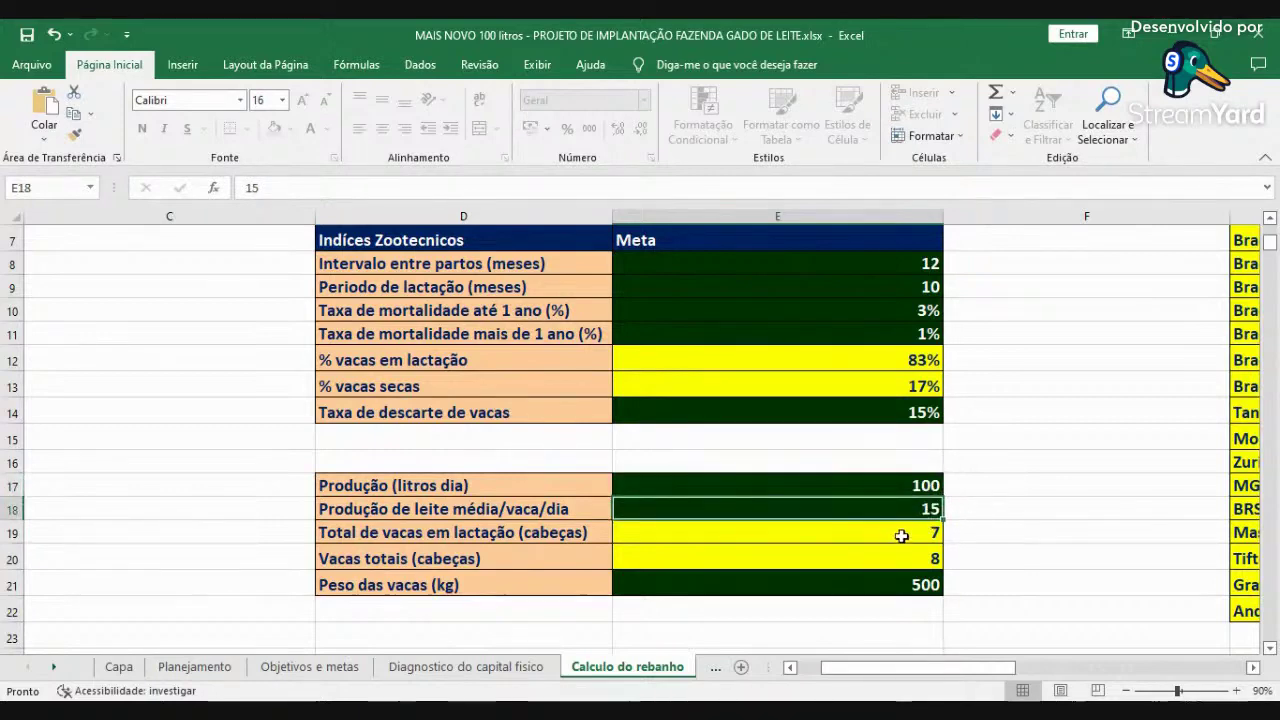
{"action": "left_click", "coordinate": [903, 530]}
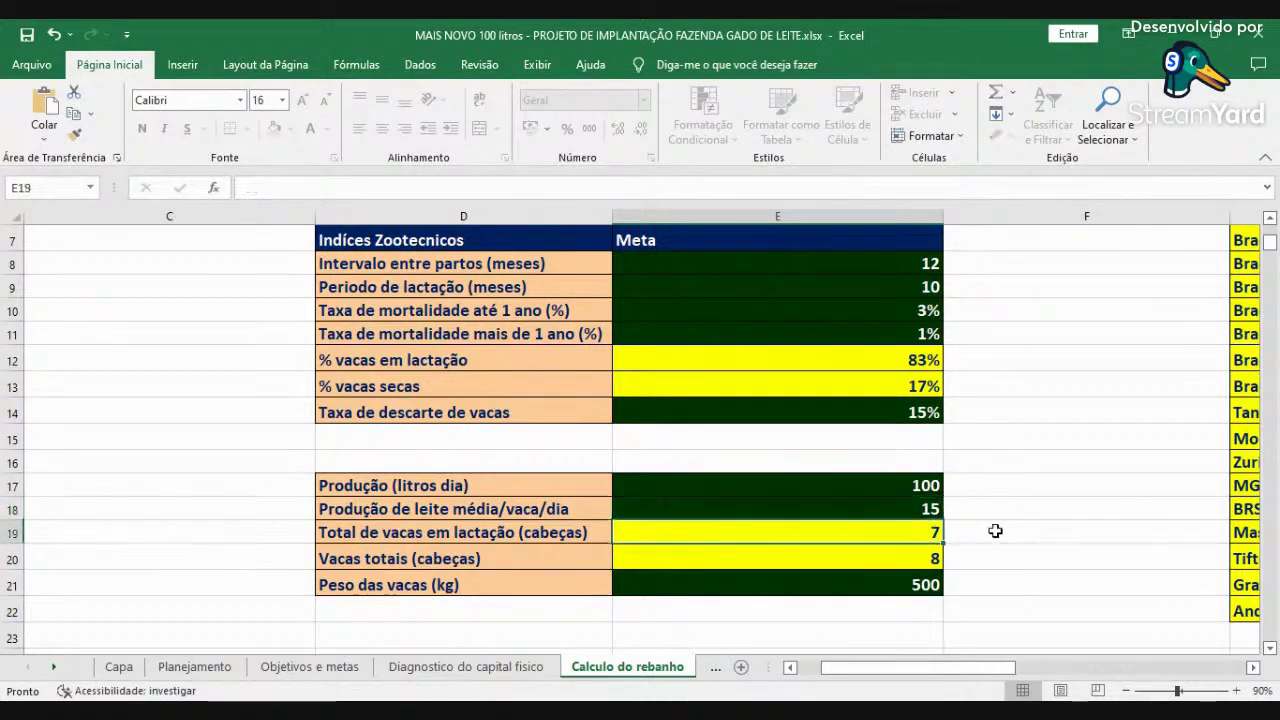
{"action": "left_click", "coordinate": [922, 559]}
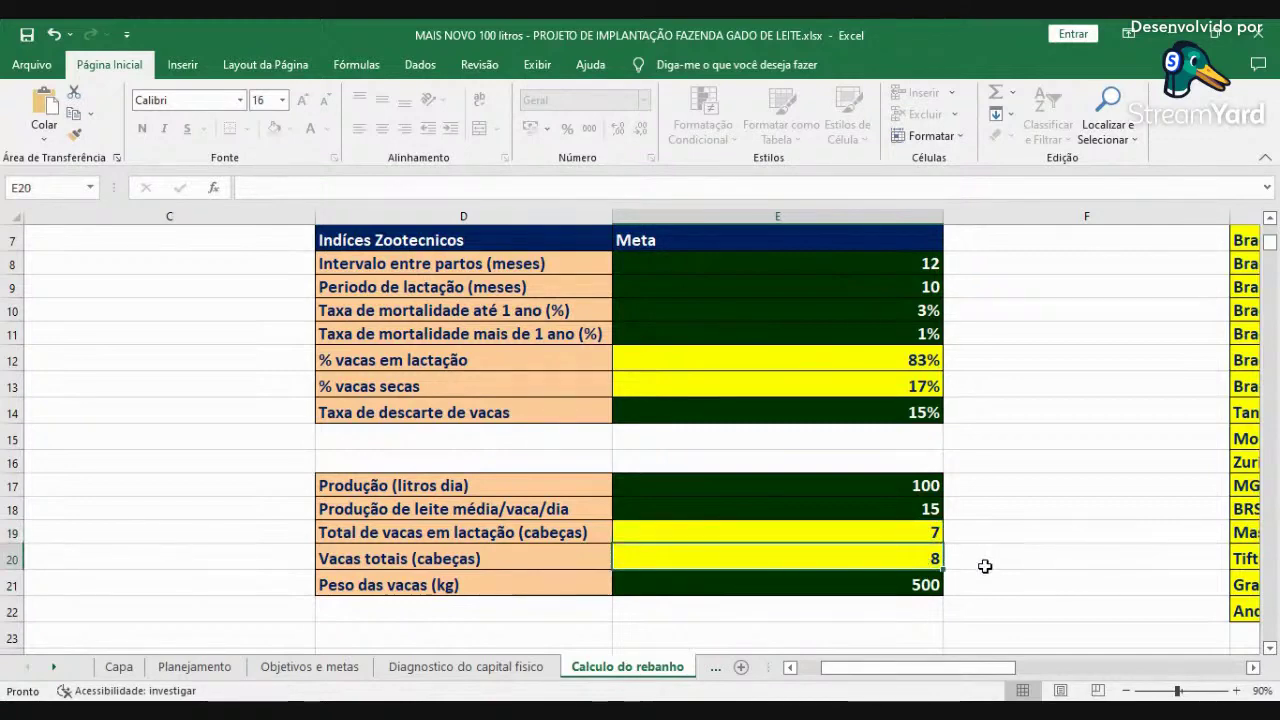
{"action": "left_click", "coordinate": [893, 585]}
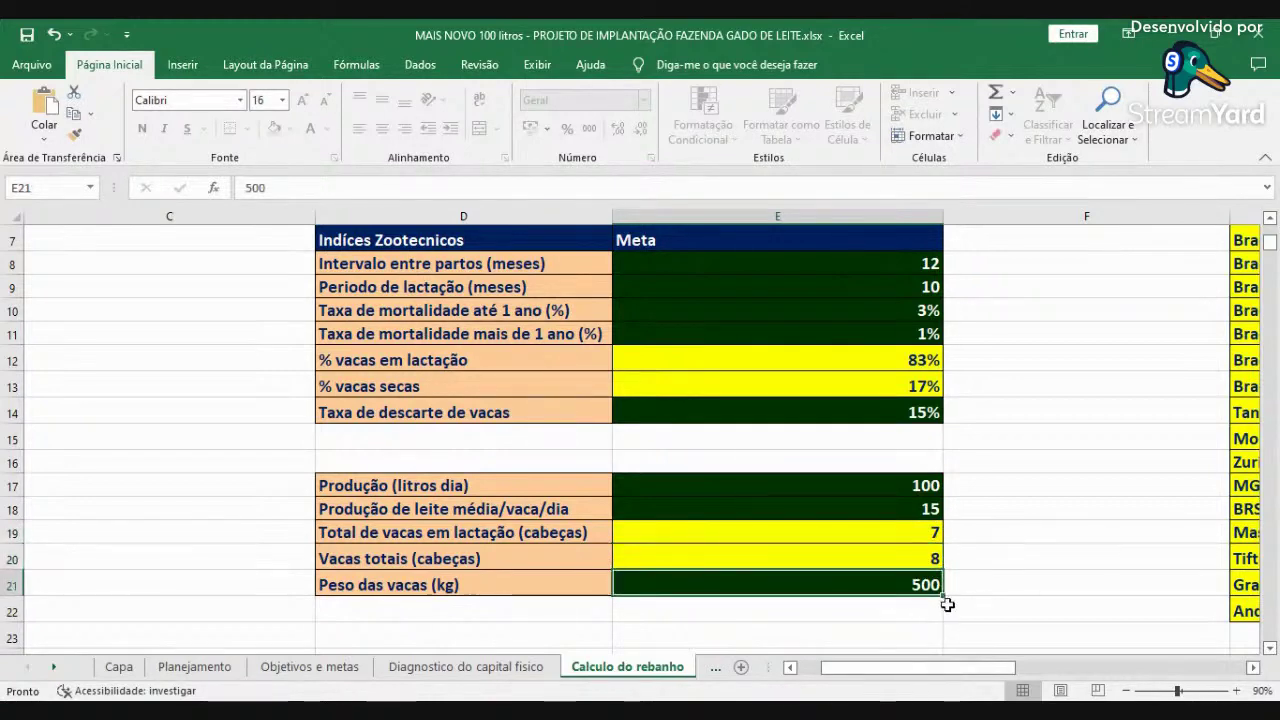
- Review the Indíces Zootecnicos goals for calving interval, lactation period, both mortality rates and percentage of lactating cows
{"action": "scroll", "coordinate": [980, 587], "scroll_direction": "up", "scroll_amount": 1}
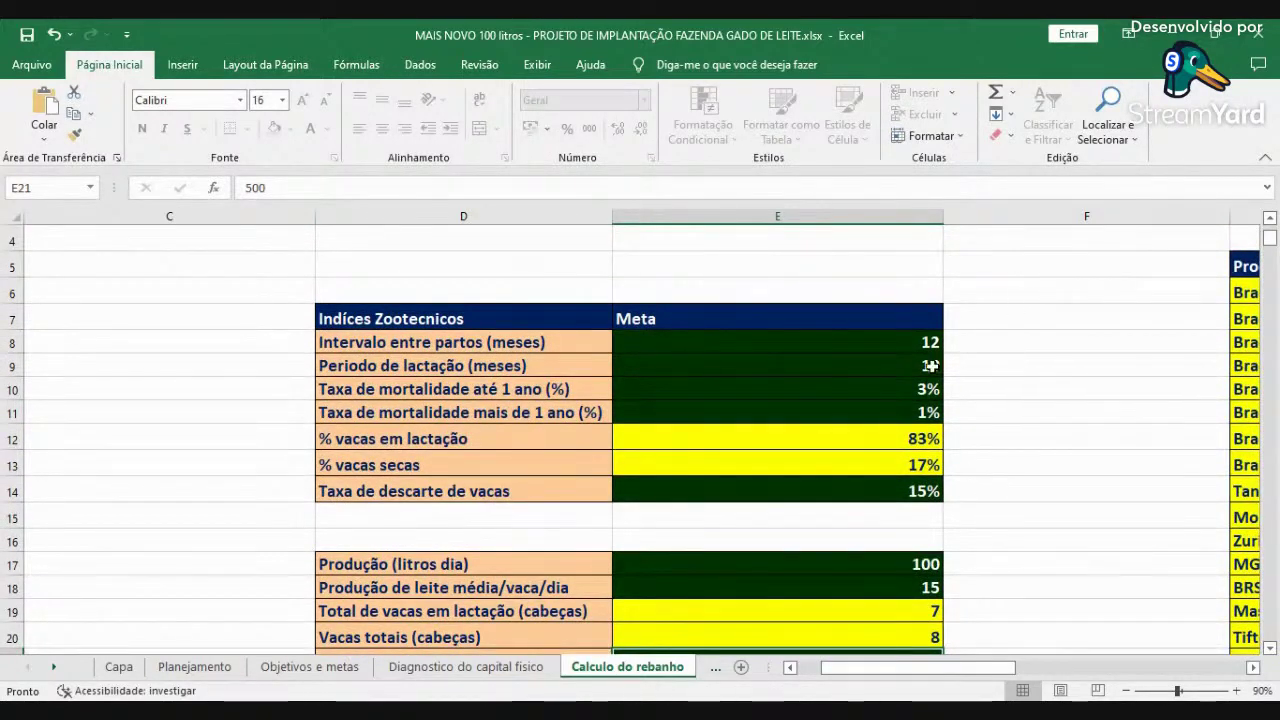
{"action": "left_click", "coordinate": [912, 342]}
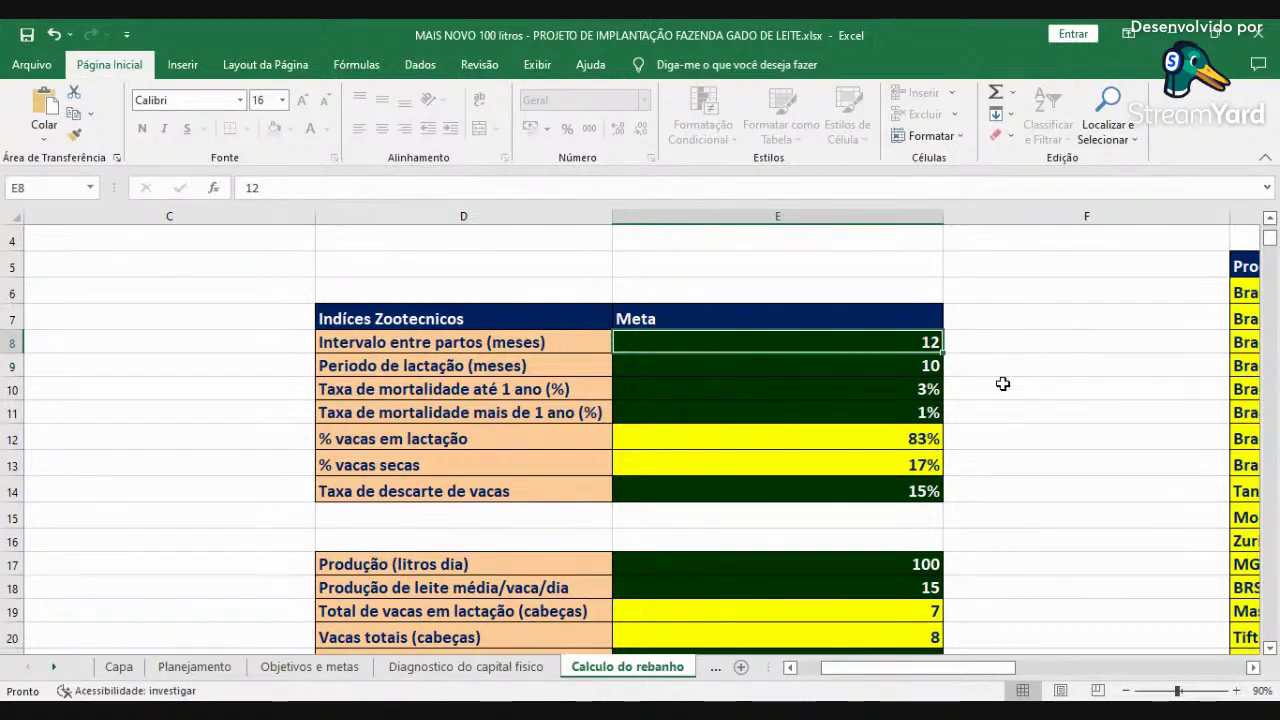
{"action": "left_click", "coordinate": [886, 367]}
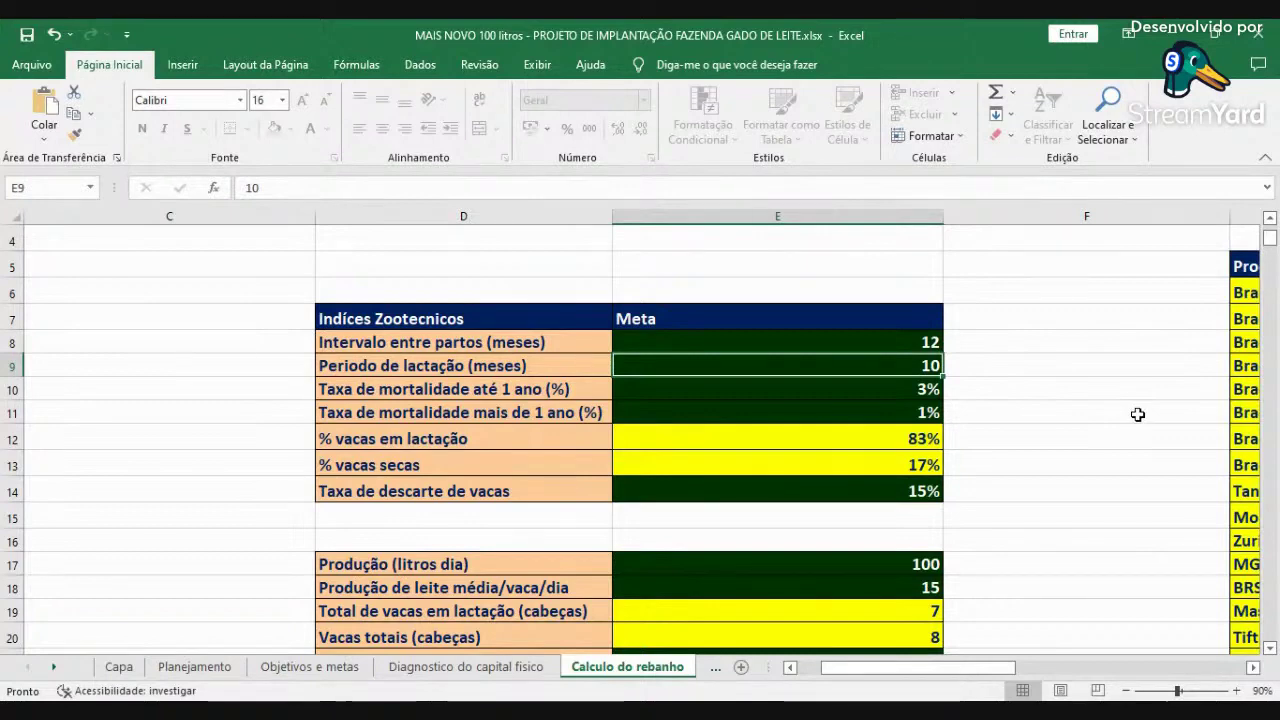
{"action": "left_click", "coordinate": [884, 390]}
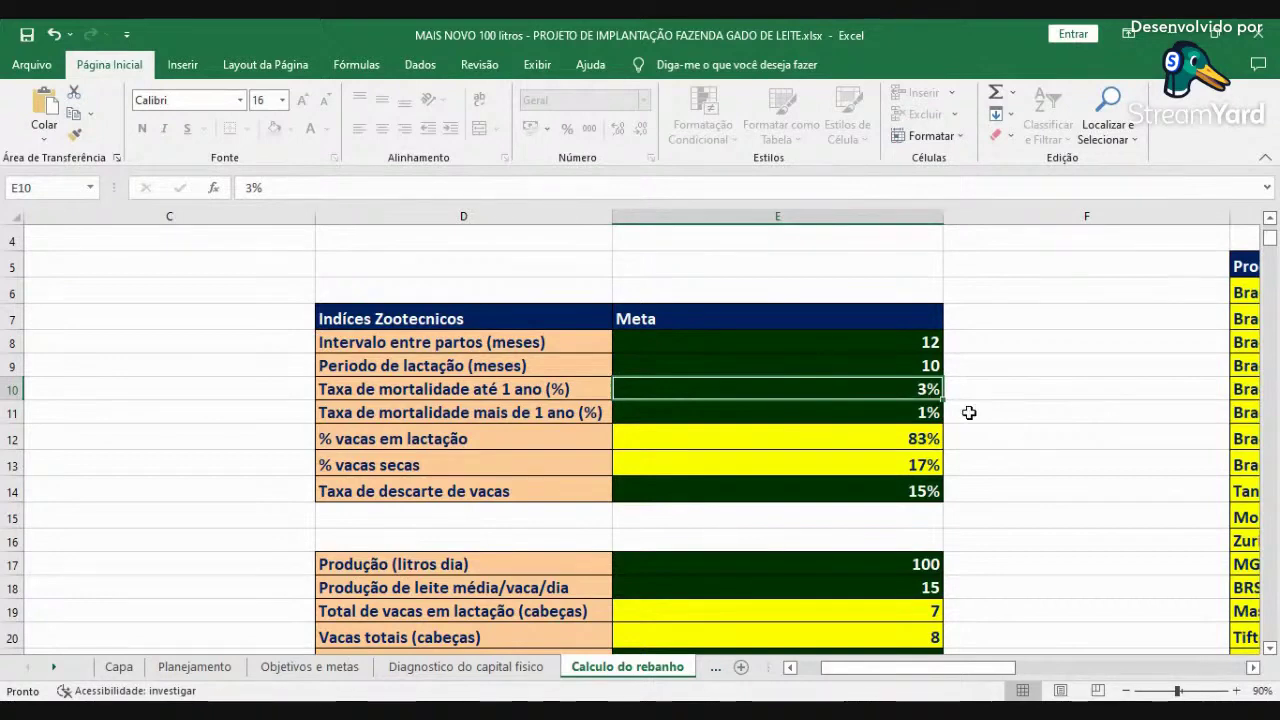
{"action": "left_click", "coordinate": [887, 416]}
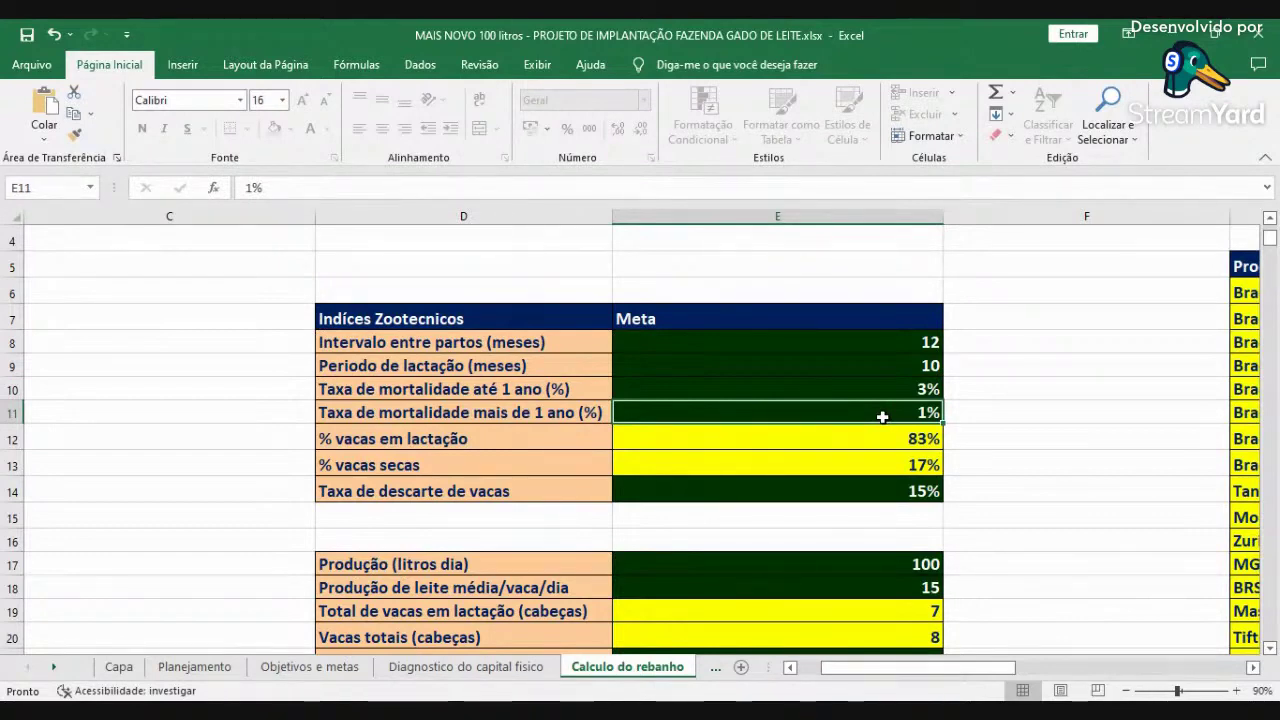
{"action": "left_click", "coordinate": [843, 438]}
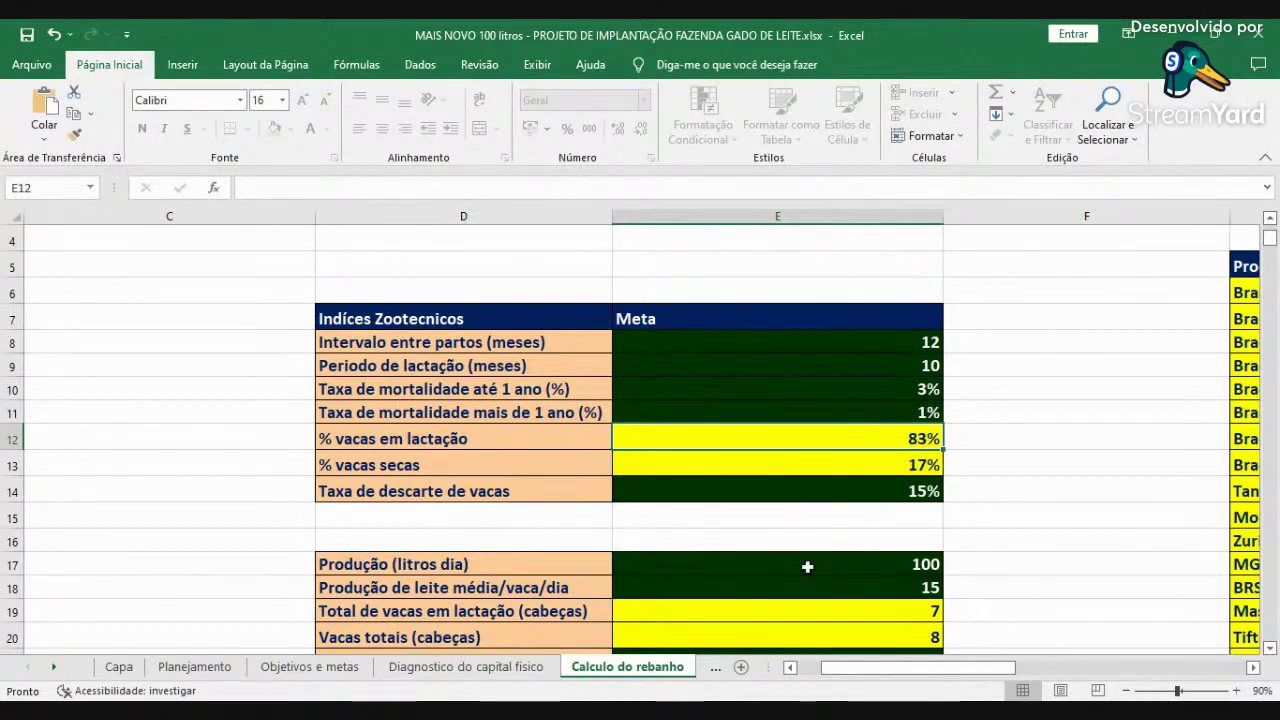
- Review the Indíces Zootecnicos goals for dry and lactating cow percentages, calving interval, lactation period and Taxa de descarte de vacas
{"action": "left_click", "coordinate": [844, 457]}
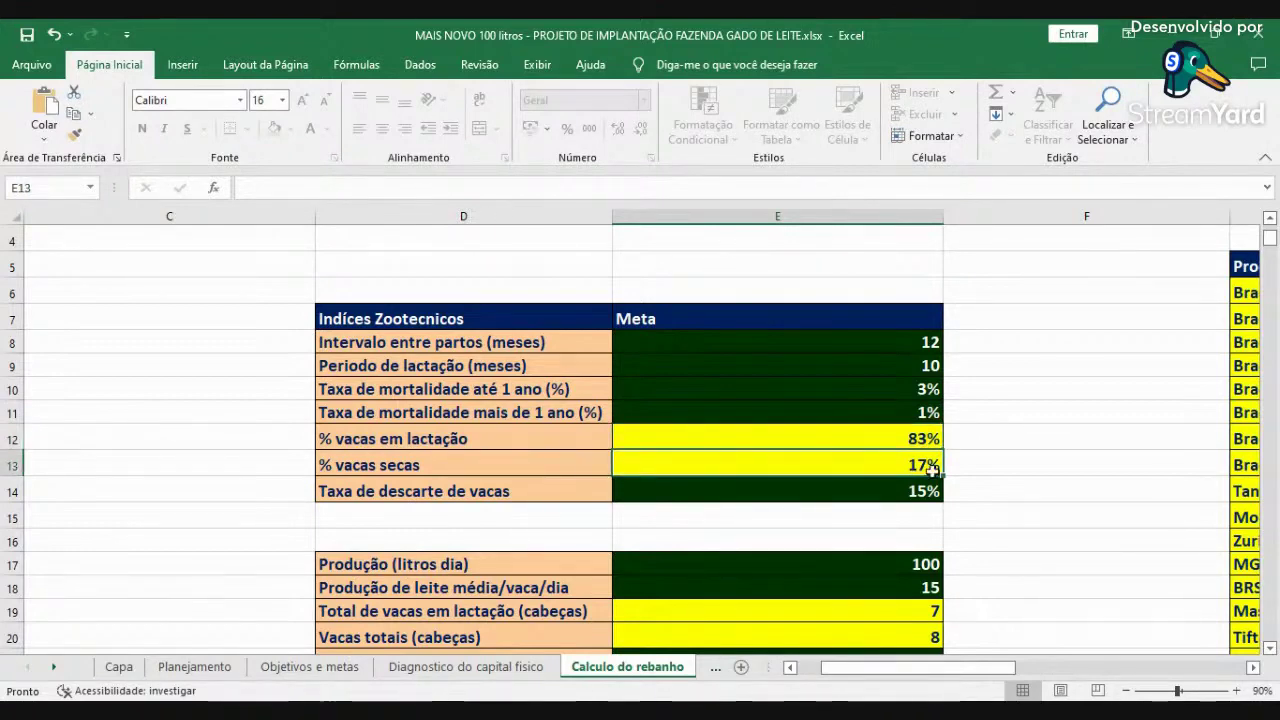
{"action": "left_click", "coordinate": [921, 435]}
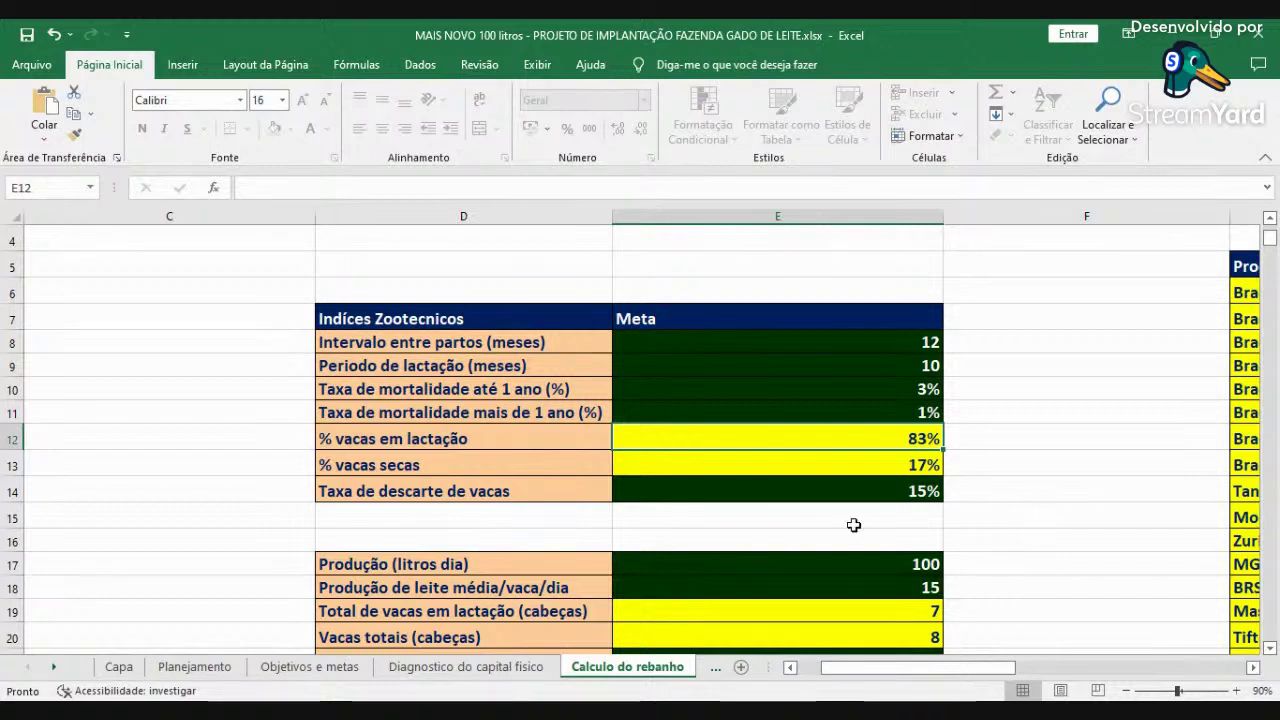
{"action": "left_click", "coordinate": [828, 335]}
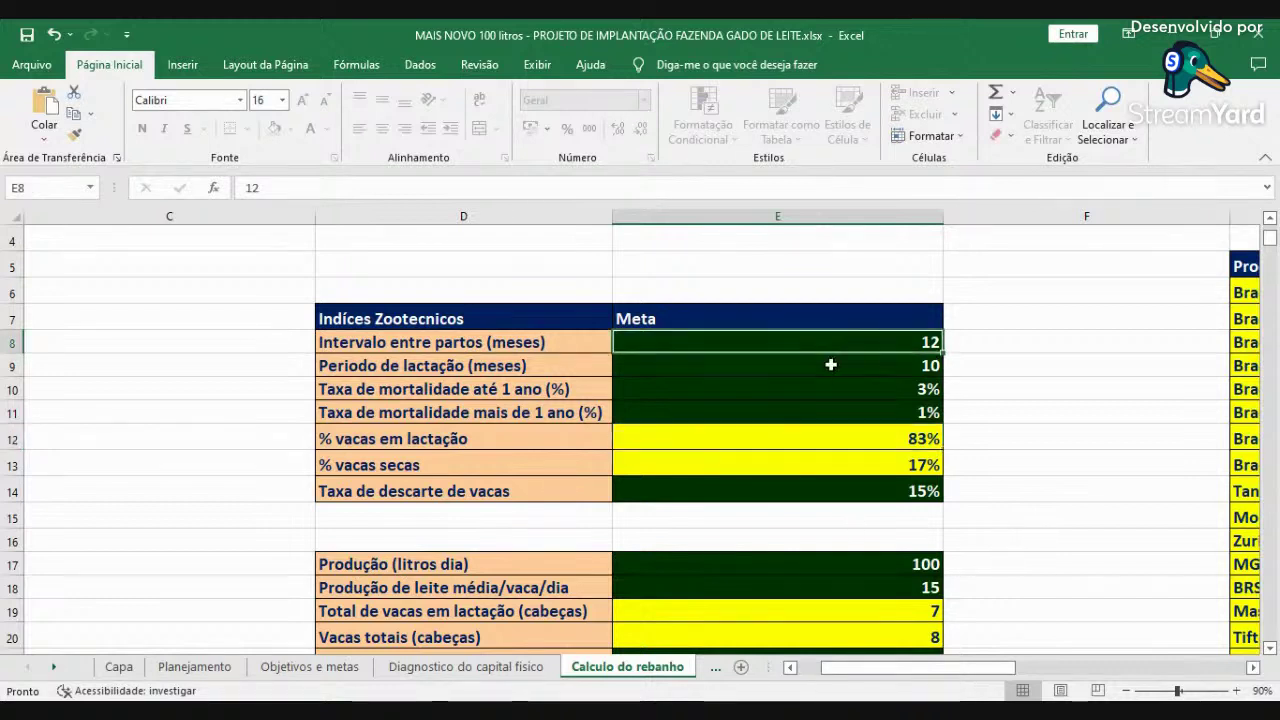
{"action": "left_click", "coordinate": [832, 364]}
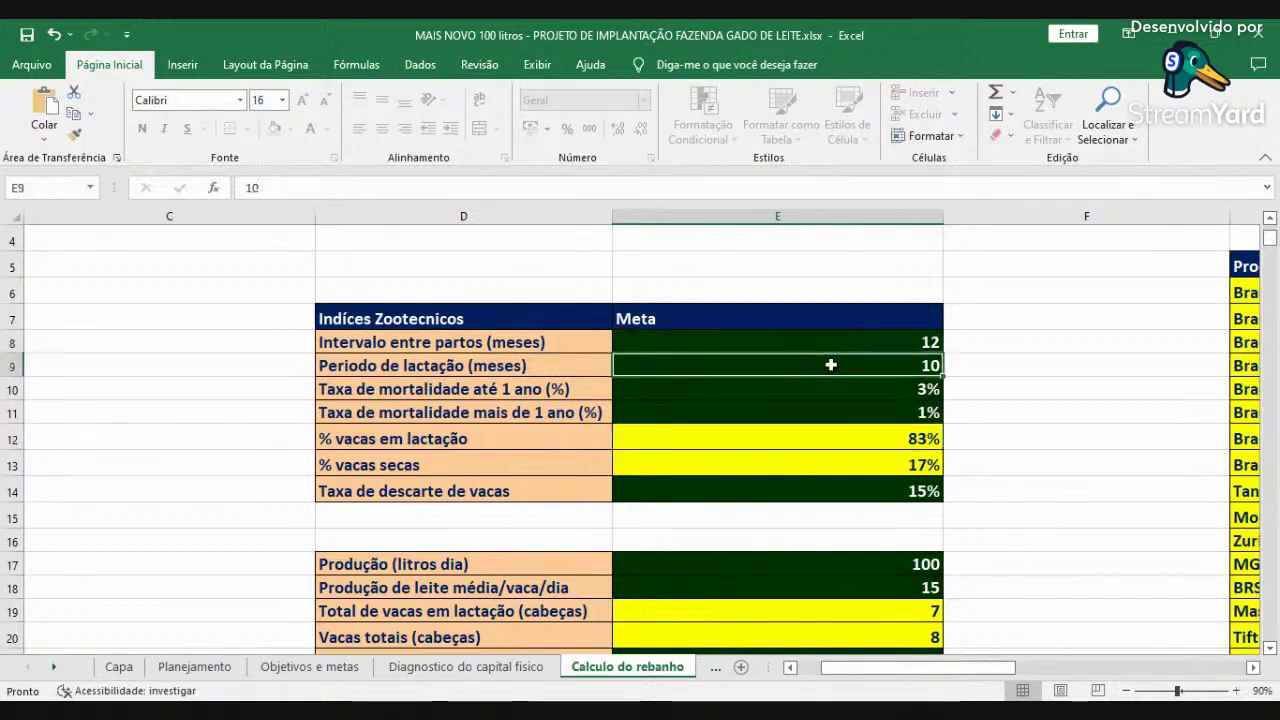
{"action": "left_click", "coordinate": [886, 487]}
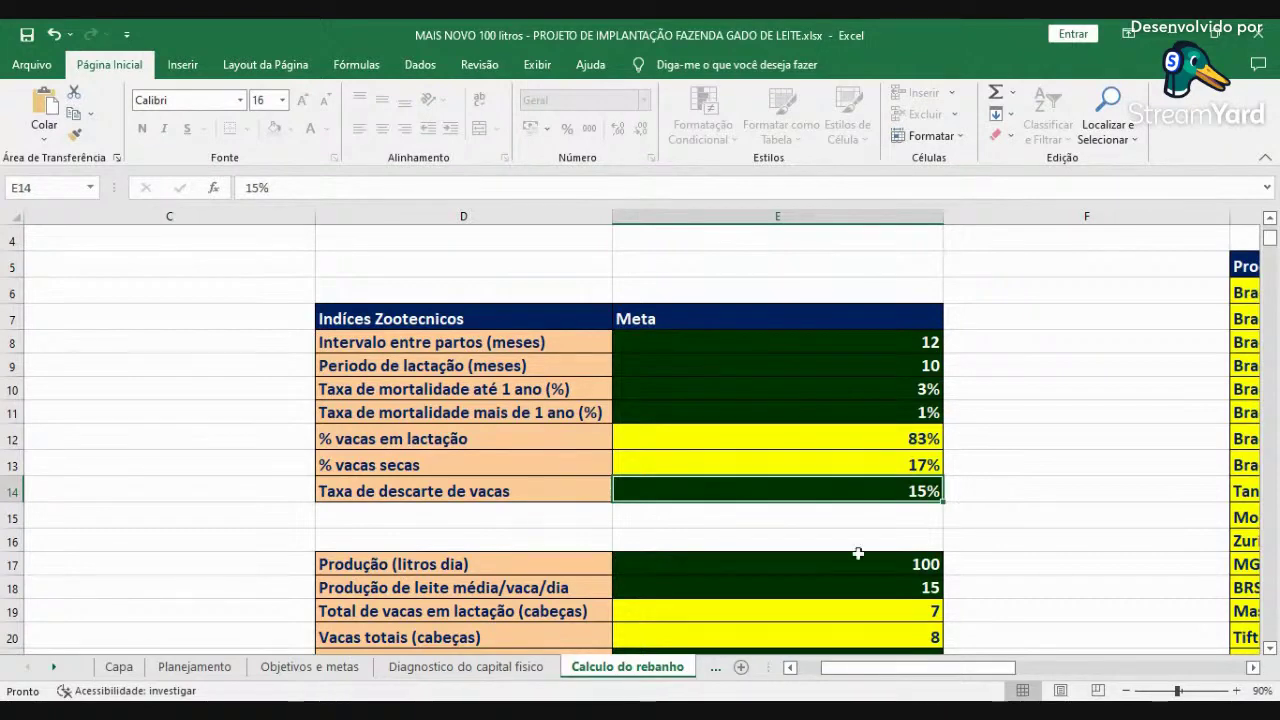
- Examine each category goal in the Composição do rebanho table, from Vacas totais in B8 down to the Total in B17
{"action": "scroll", "coordinate": [780, 580], "scroll_direction": "up", "scroll_amount": 1}
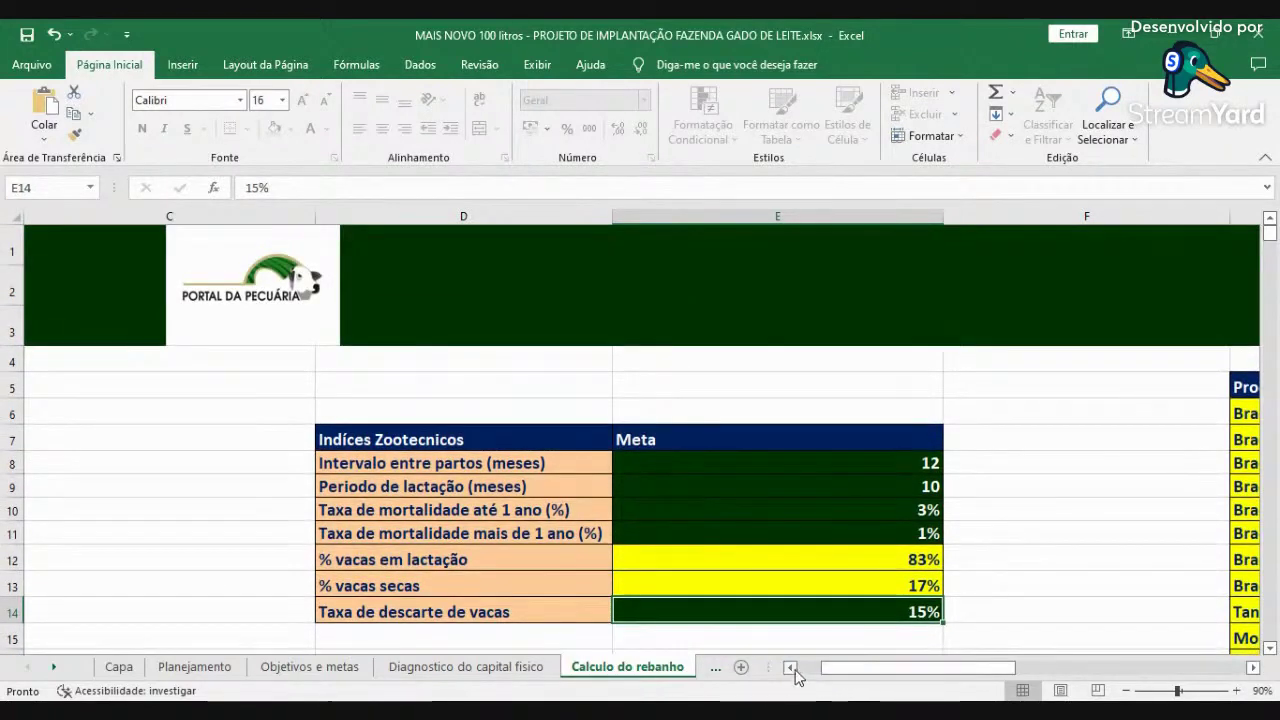
{"action": "left_click", "coordinate": [791, 667]}
{"action": "scroll", "coordinate": [652, 500], "scroll_direction": "down", "scroll_amount": 1}
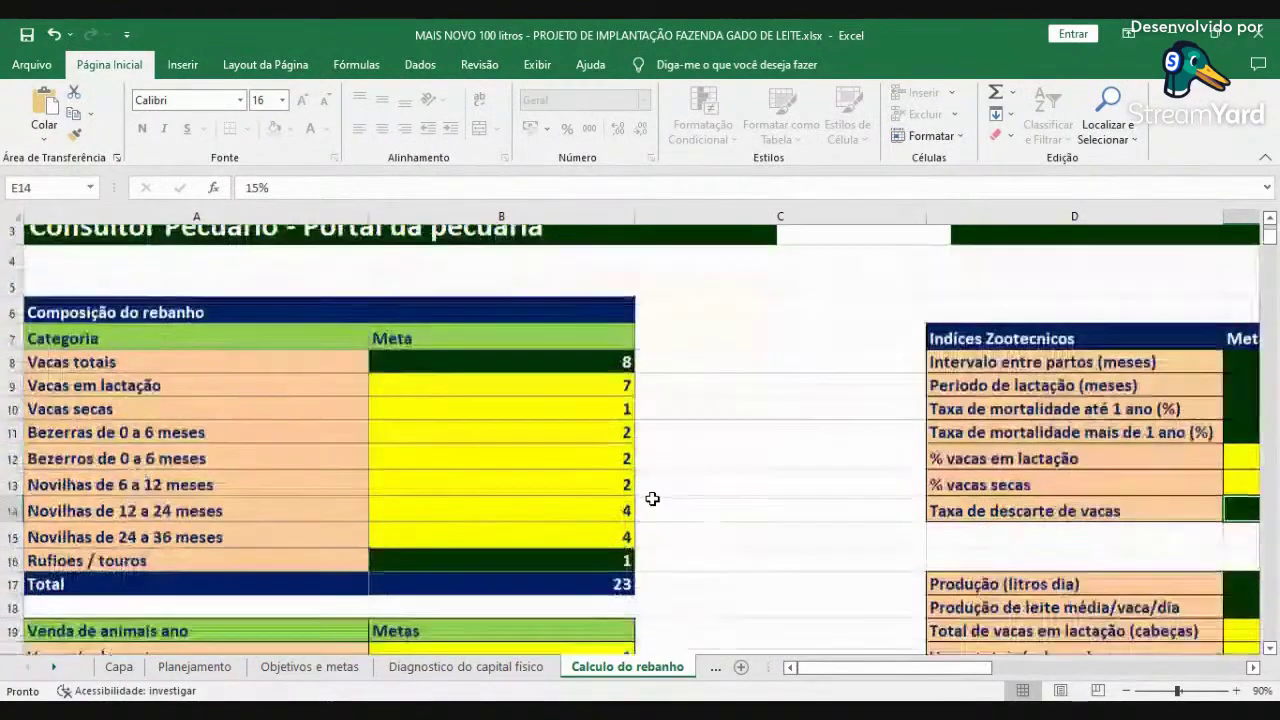
{"action": "left_click", "coordinate": [579, 343]}
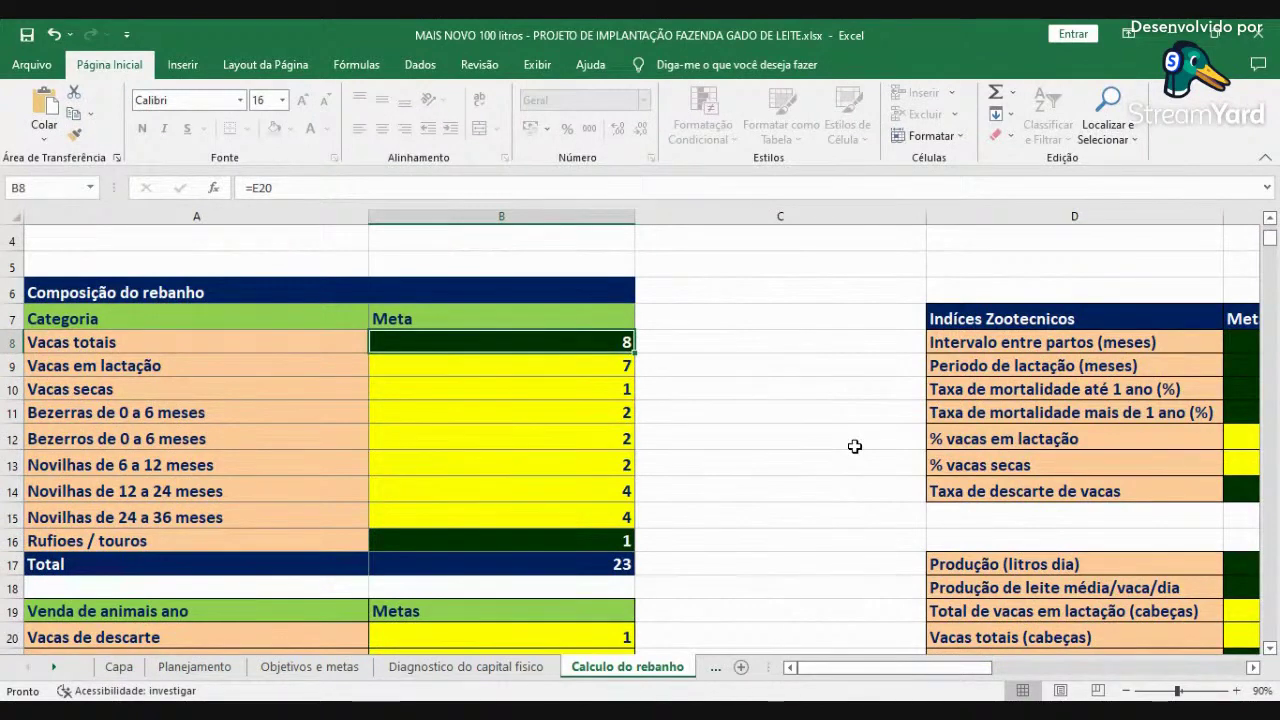
{"action": "key", "text": "Down"}
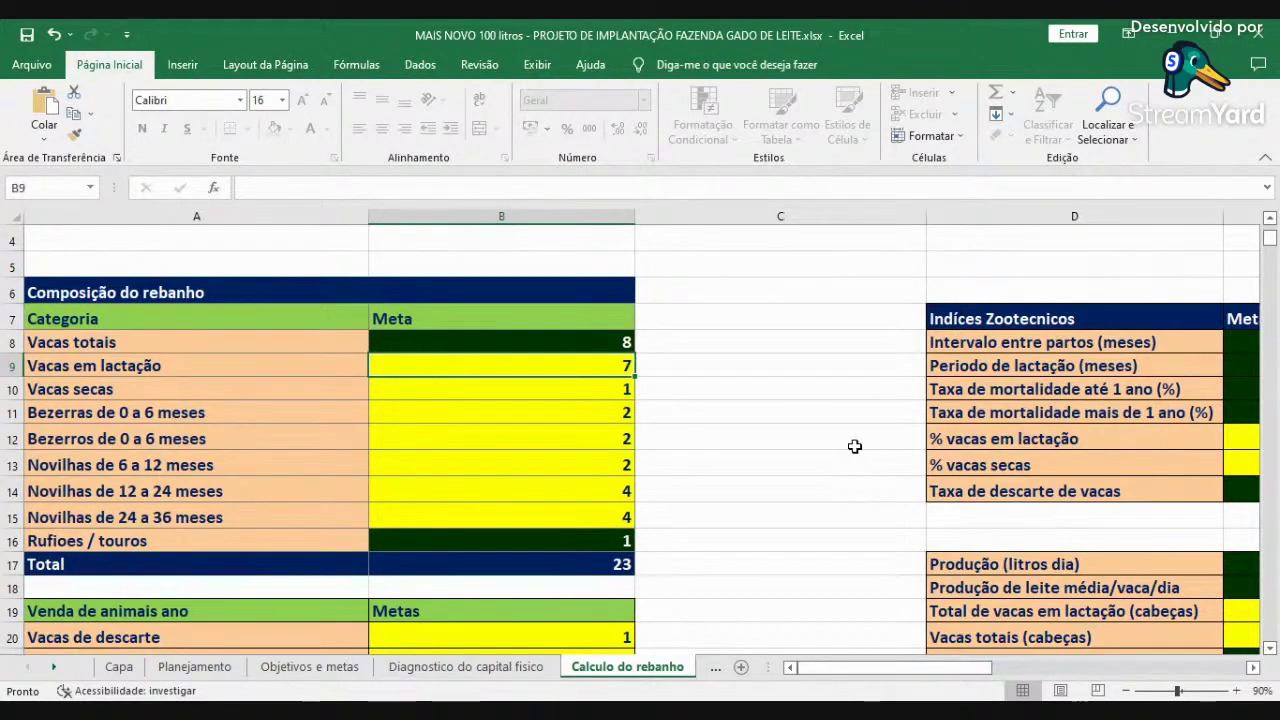
{"action": "key", "text": "Down"}
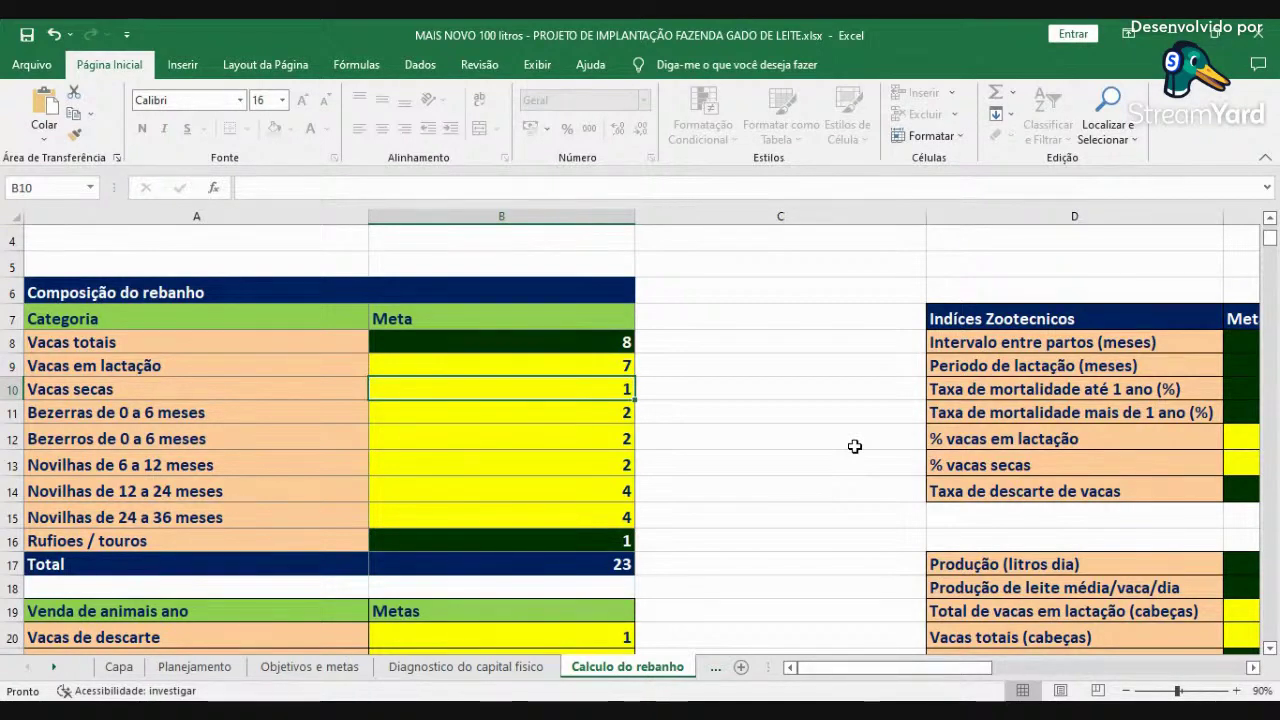
{"action": "key", "text": "Down"}
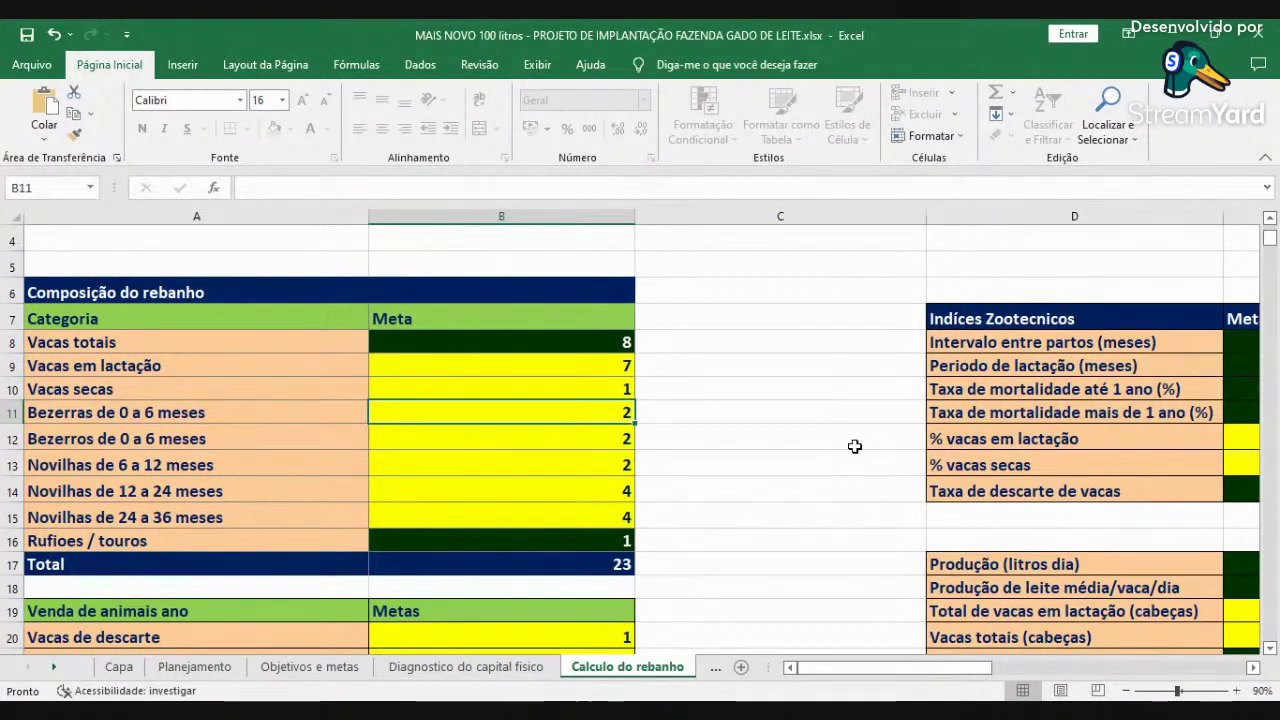
{"action": "key", "text": "Down"}
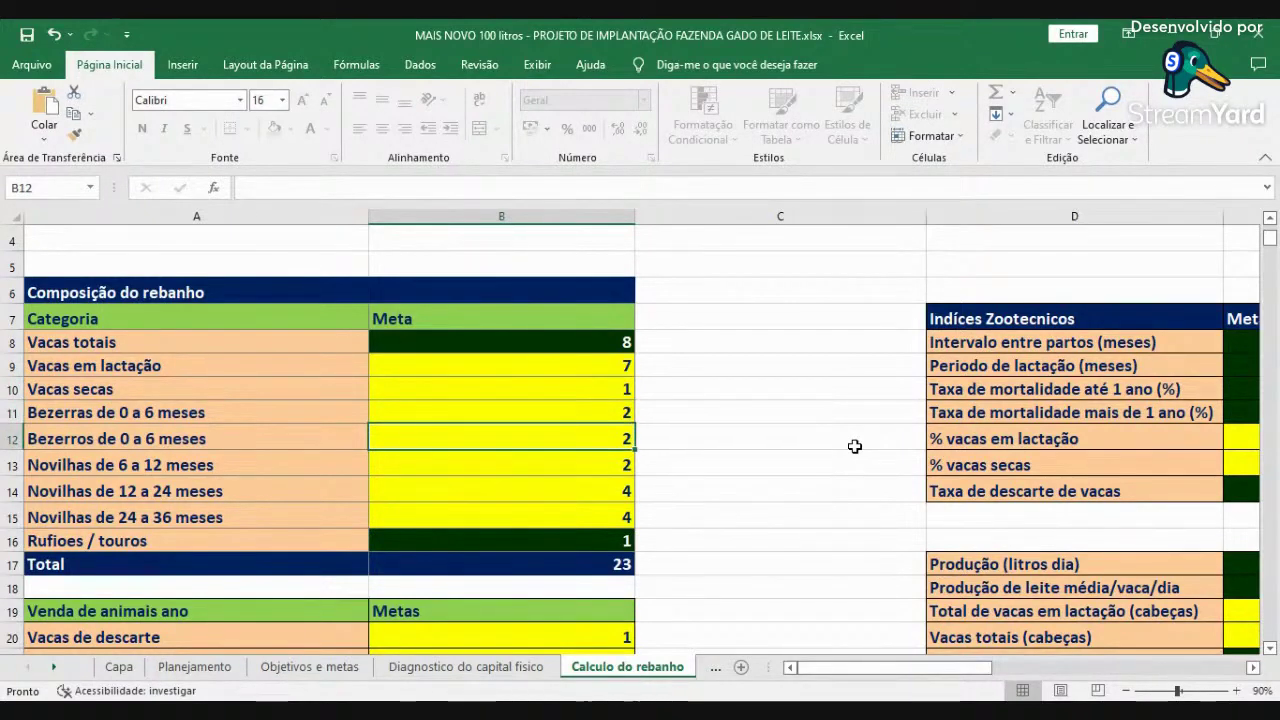
{"action": "key", "text": "Down"}
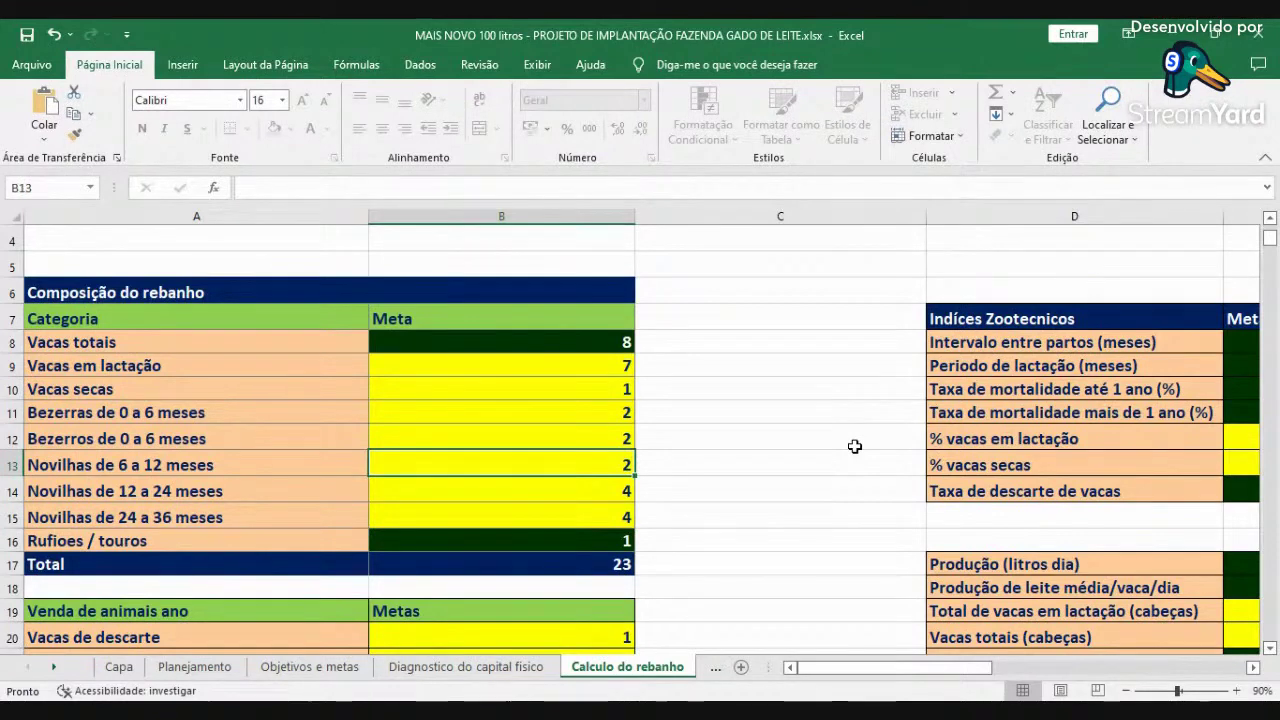
{"action": "key", "text": "Down"}
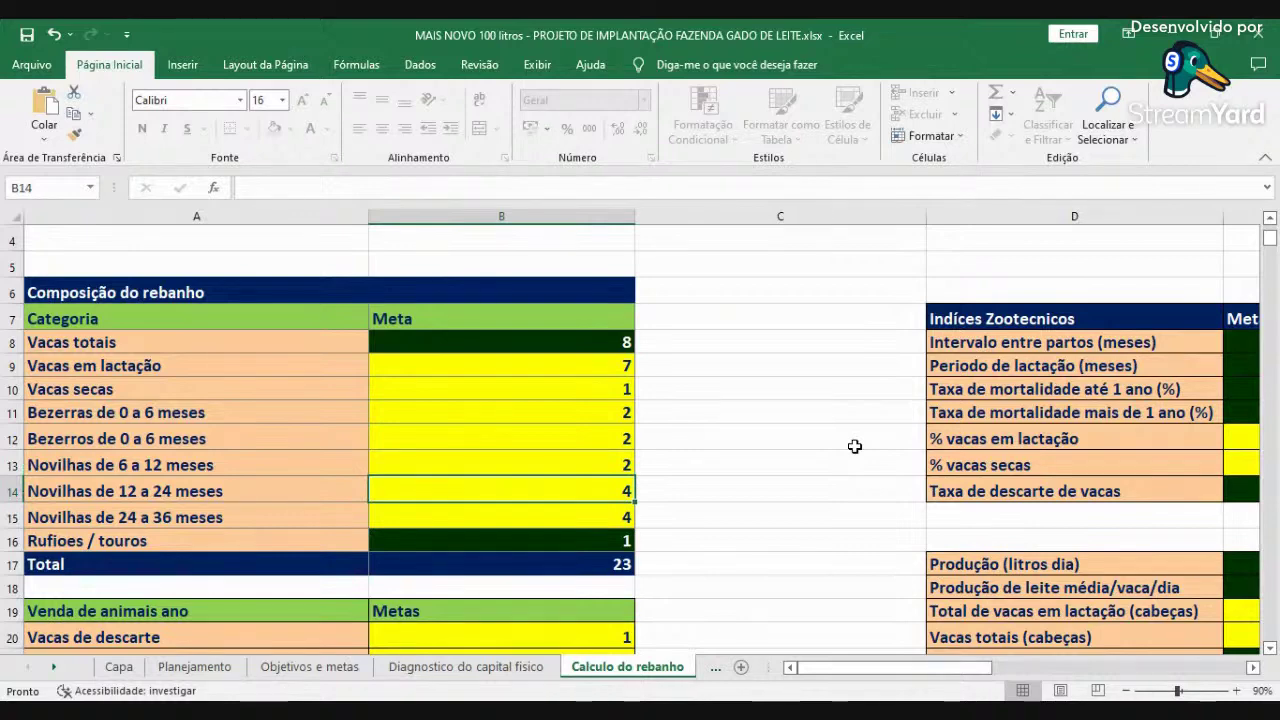
{"action": "key", "text": "Down"}
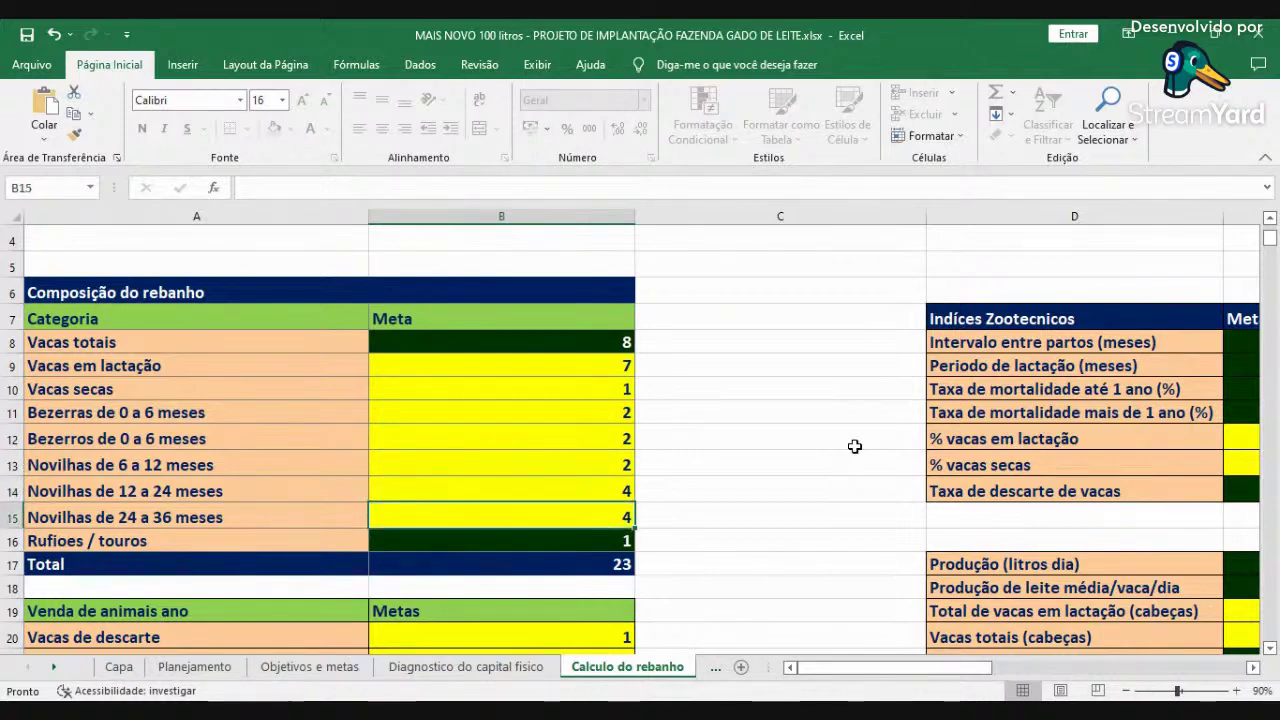
{"action": "key", "text": "Down"}
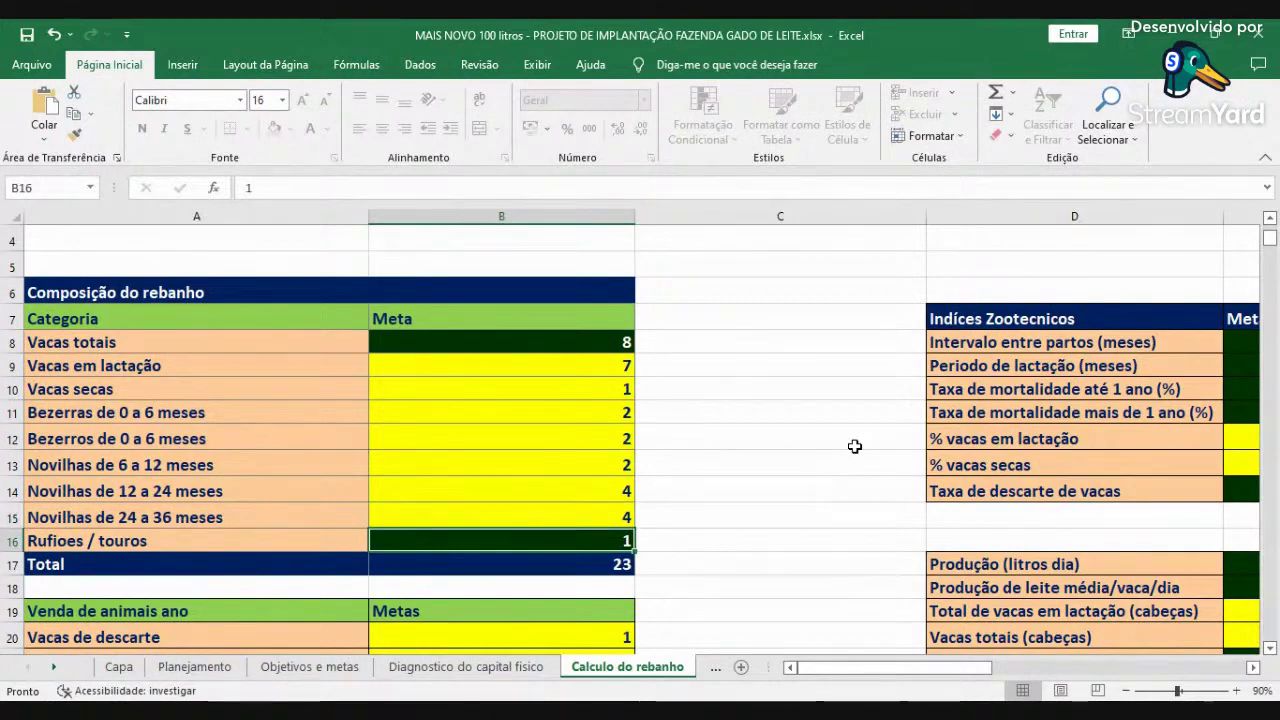
{"action": "key", "text": "Down"}
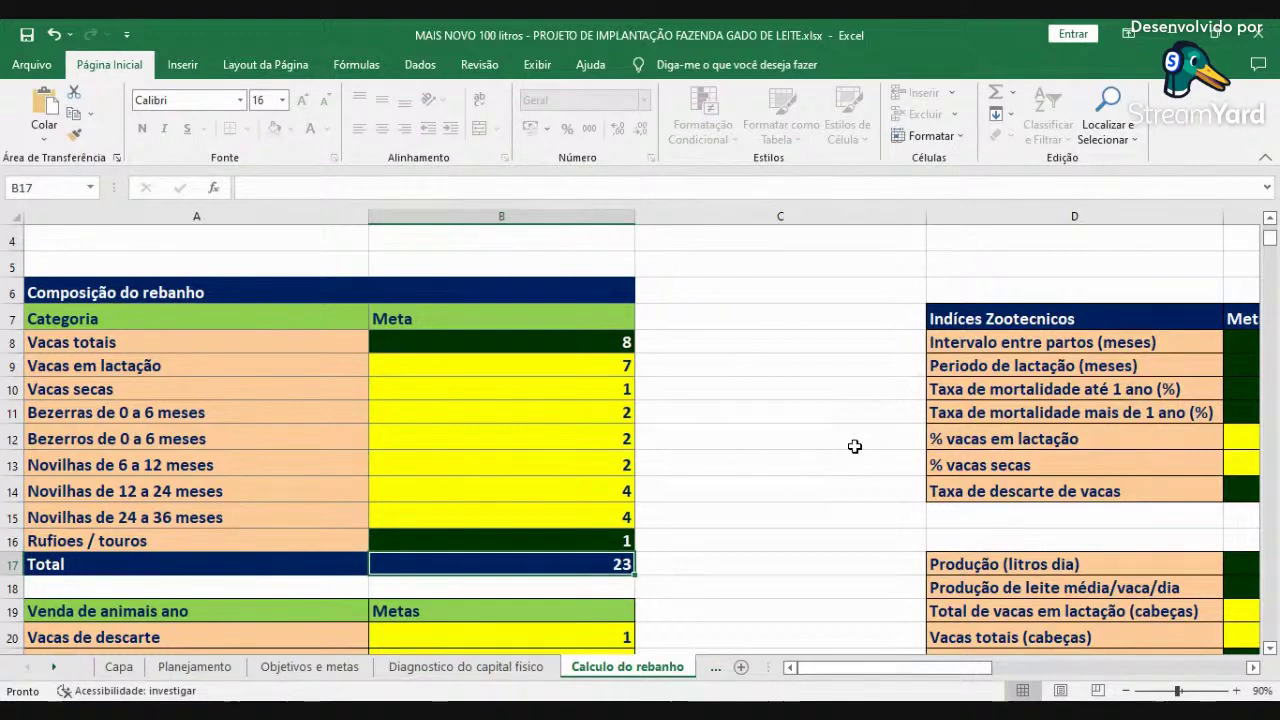
- Examine the Venda de animais ano goals in B20:B25 for culled cows, male calves and 24 to 36 month heifers
{"action": "key", "text": "Down"}
{"action": "key", "text": "Down"}
{"action": "key", "text": "Down"}
{"action": "key", "text": "Down"}
{"action": "key", "text": "Down"}
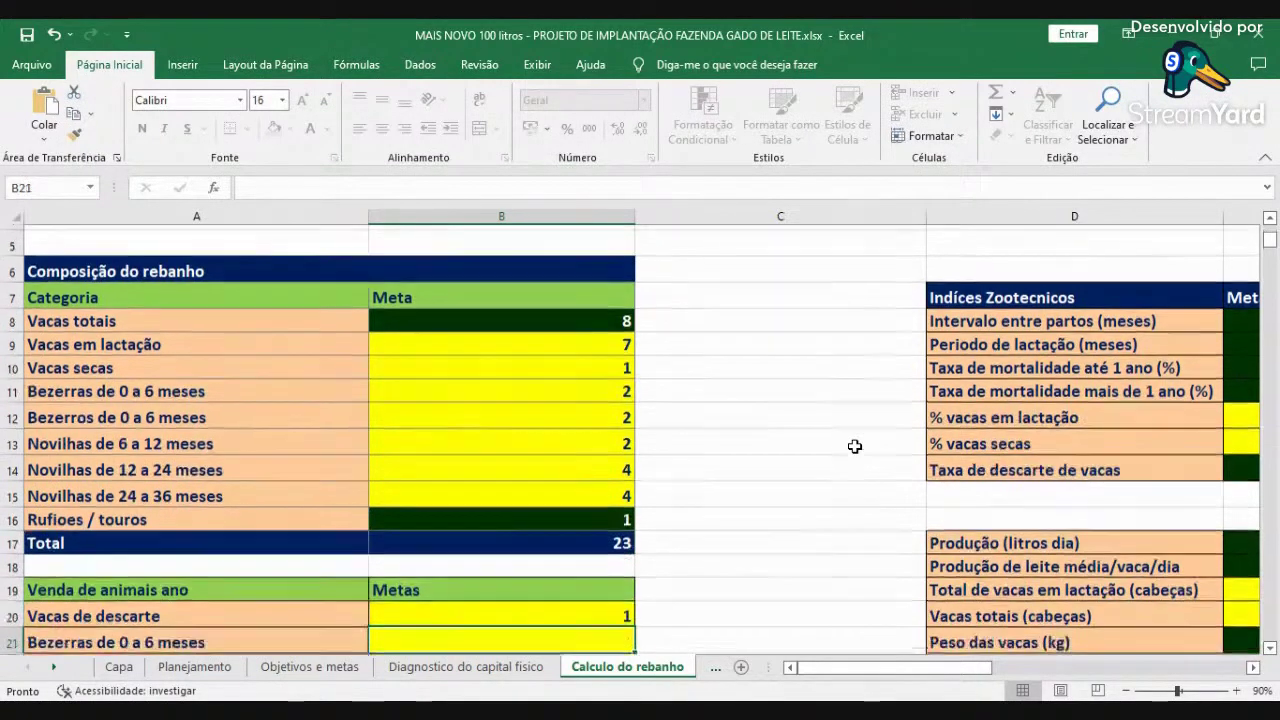
{"action": "scroll", "coordinate": [855, 446], "scroll_direction": "down", "scroll_amount": 2}
{"action": "key", "text": "Down"}
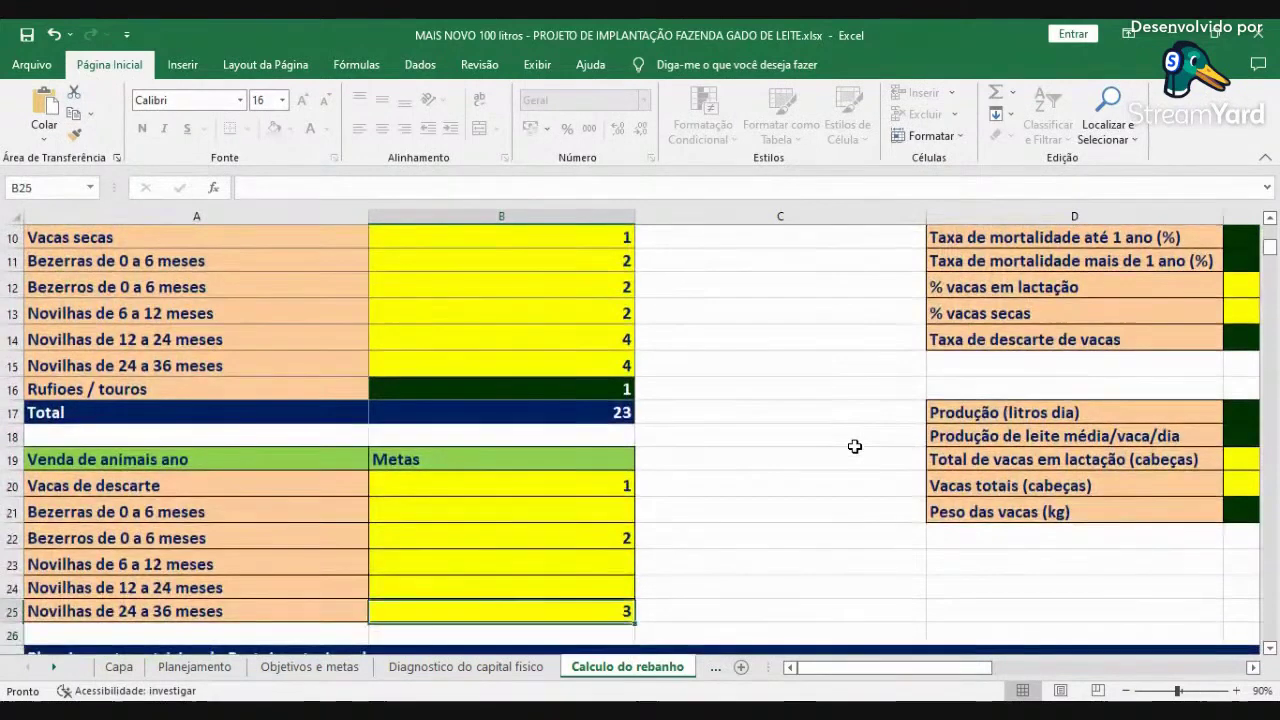
{"action": "key", "text": "Up"}
{"action": "key", "text": "Up"}
{"action": "key", "text": "Up"}
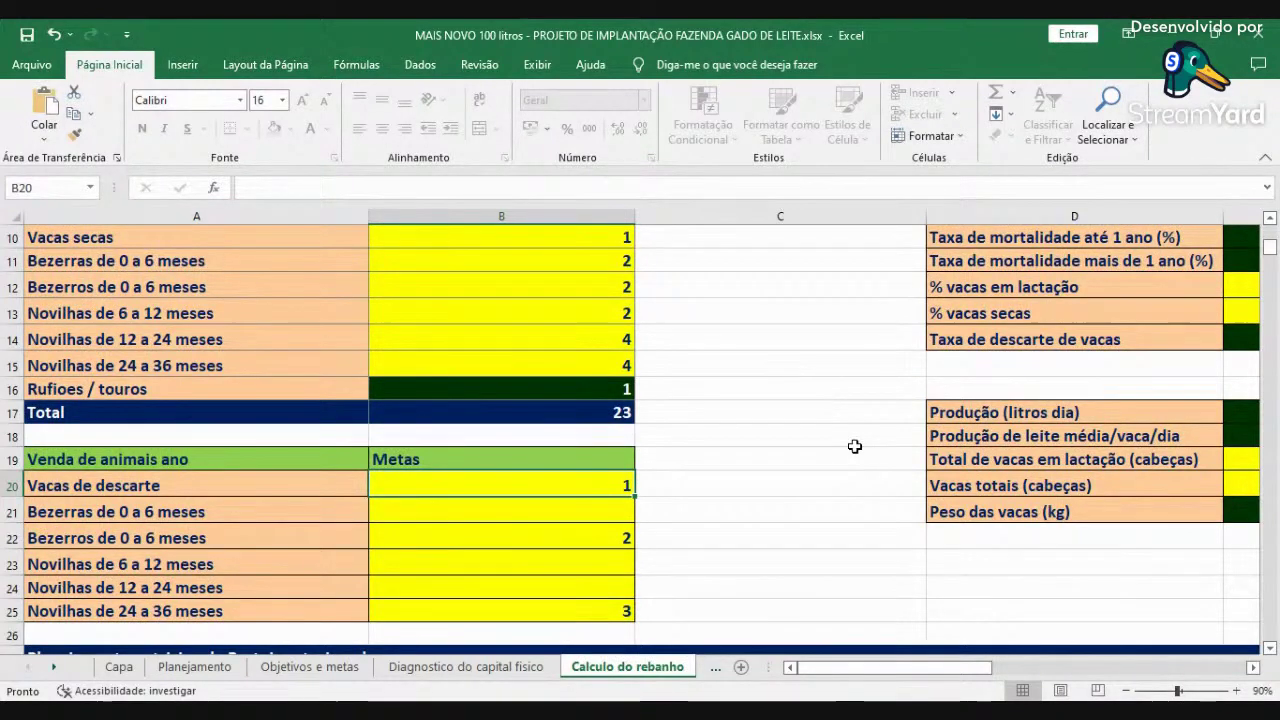
{"action": "left_click", "coordinate": [622, 540]}
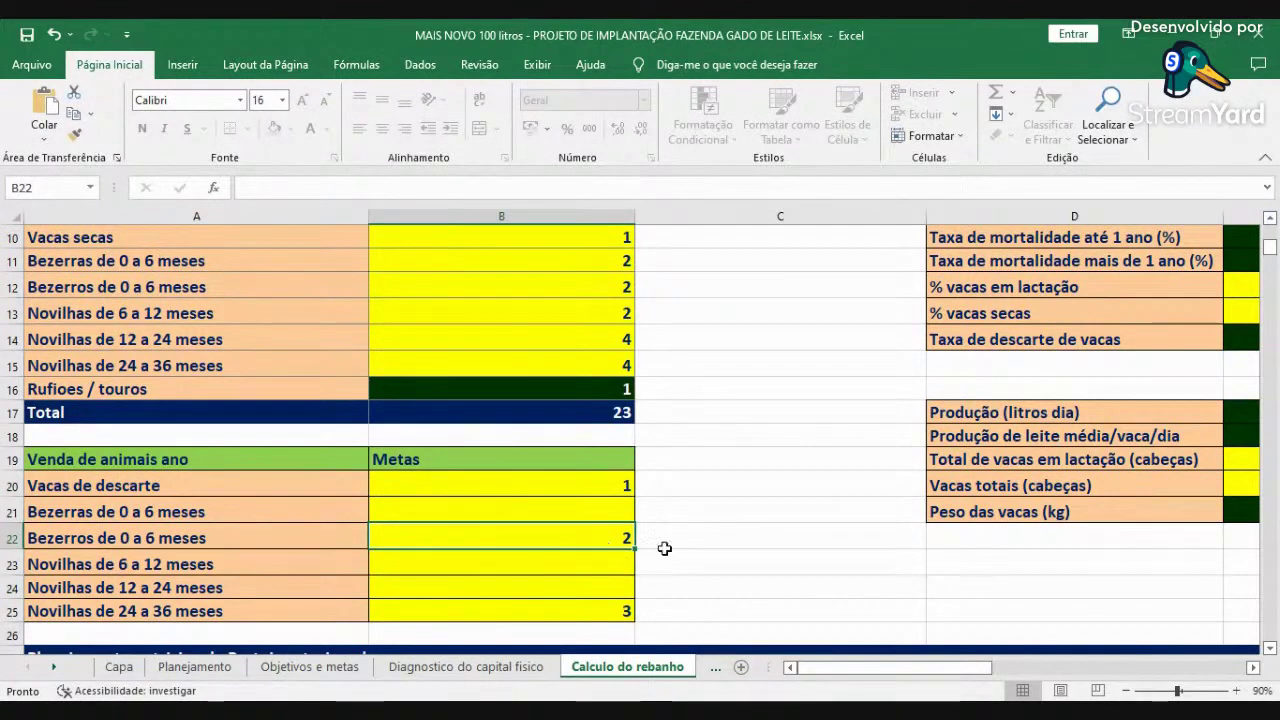
{"action": "left_click", "coordinate": [210, 537]}
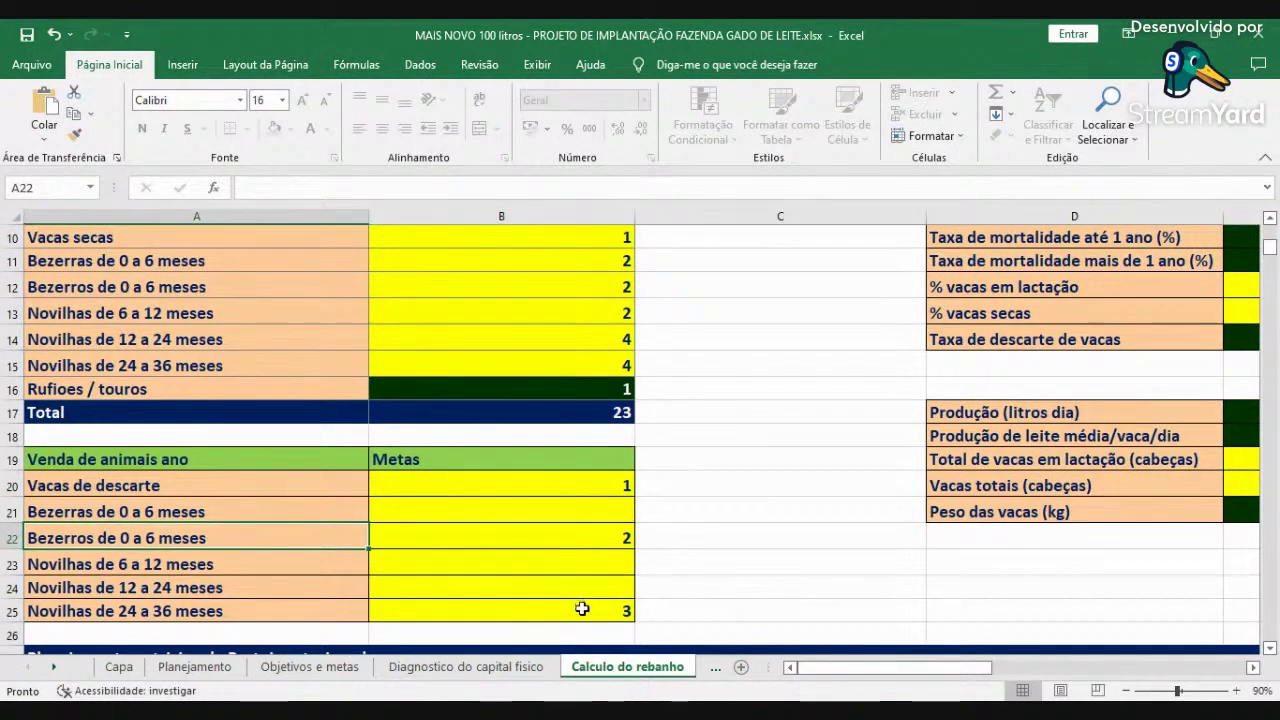
{"action": "left_click", "coordinate": [583, 606]}
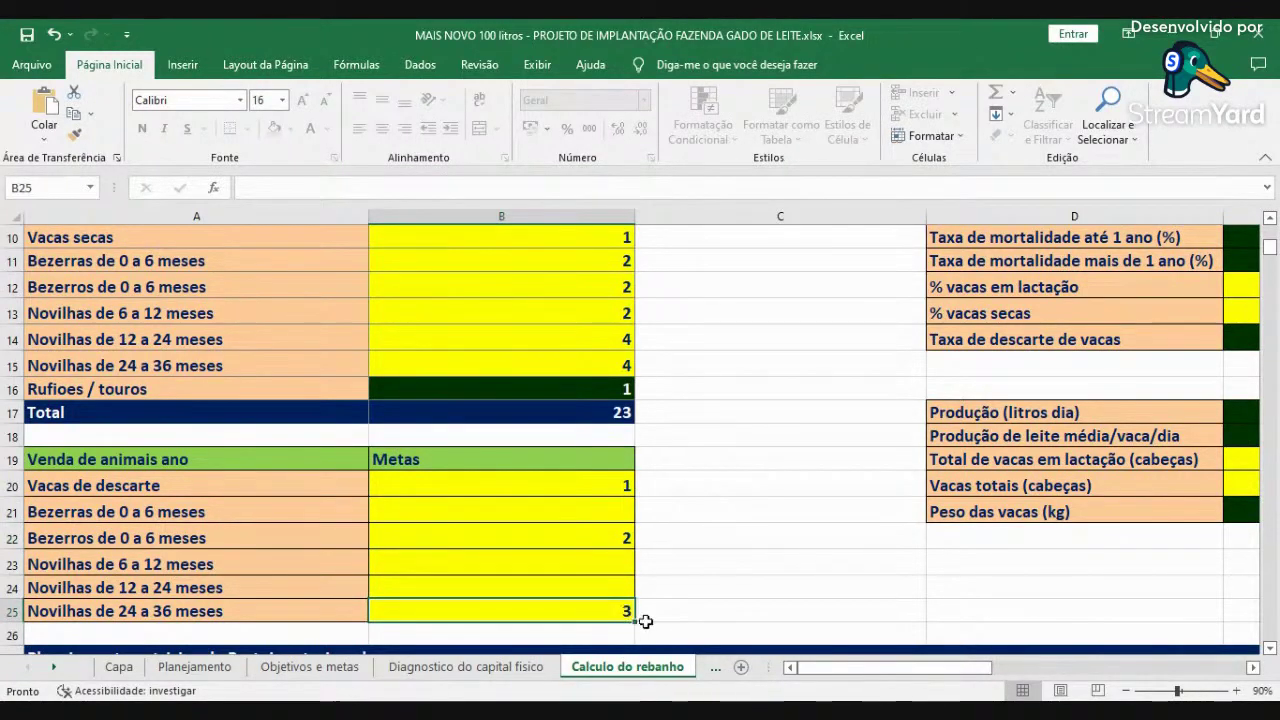
{"action": "left_click_drag", "start_coordinate": [626, 482], "coordinate": [750, 515]}
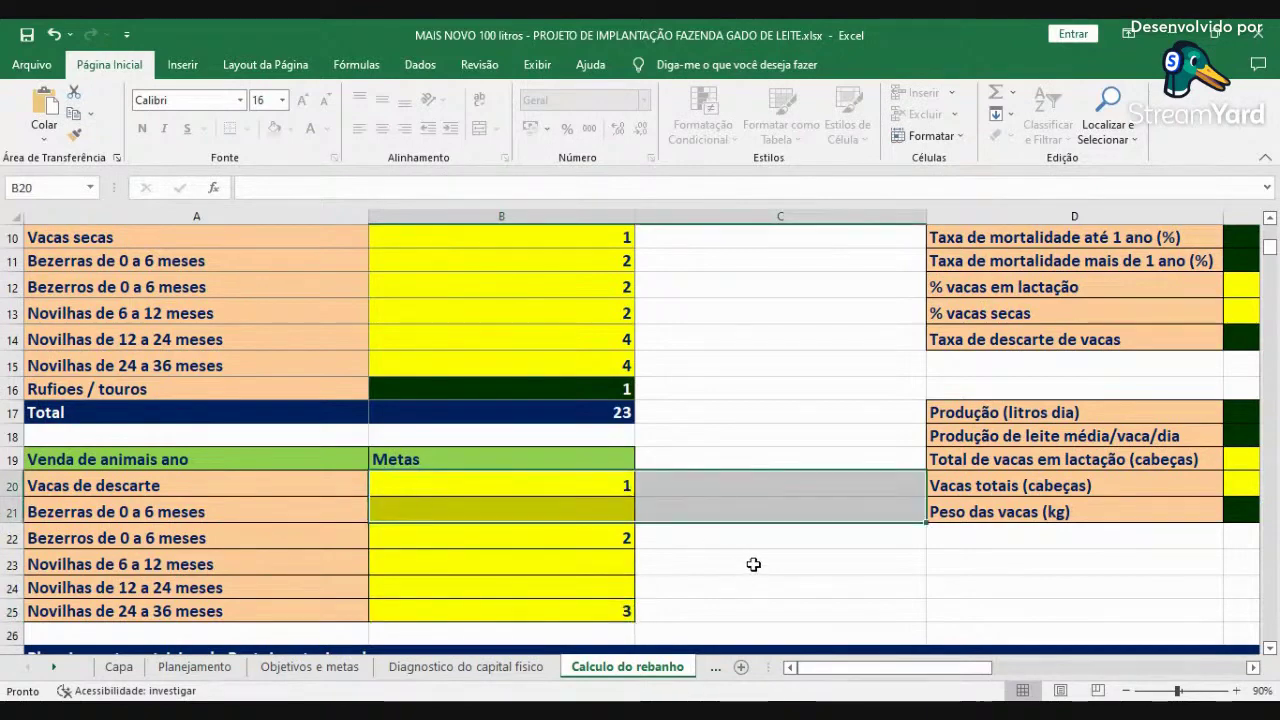
{"action": "left_click", "coordinate": [593, 480]}
- Compare the grazing plan category Vacas em lactação + touros ou rufioes with Vacas em lactação in the herd composition
{"action": "scroll", "coordinate": [702, 589], "scroll_direction": "down", "scroll_amount": 3}
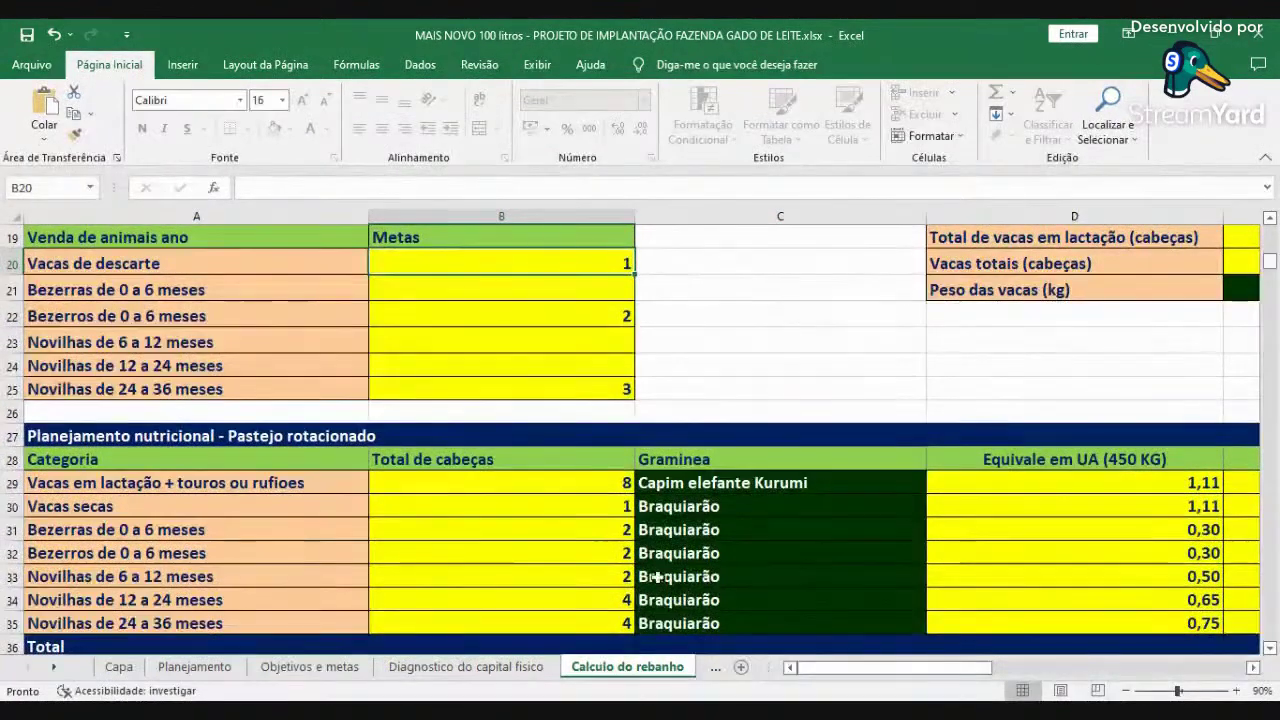
{"action": "left_click", "coordinate": [271, 482]}
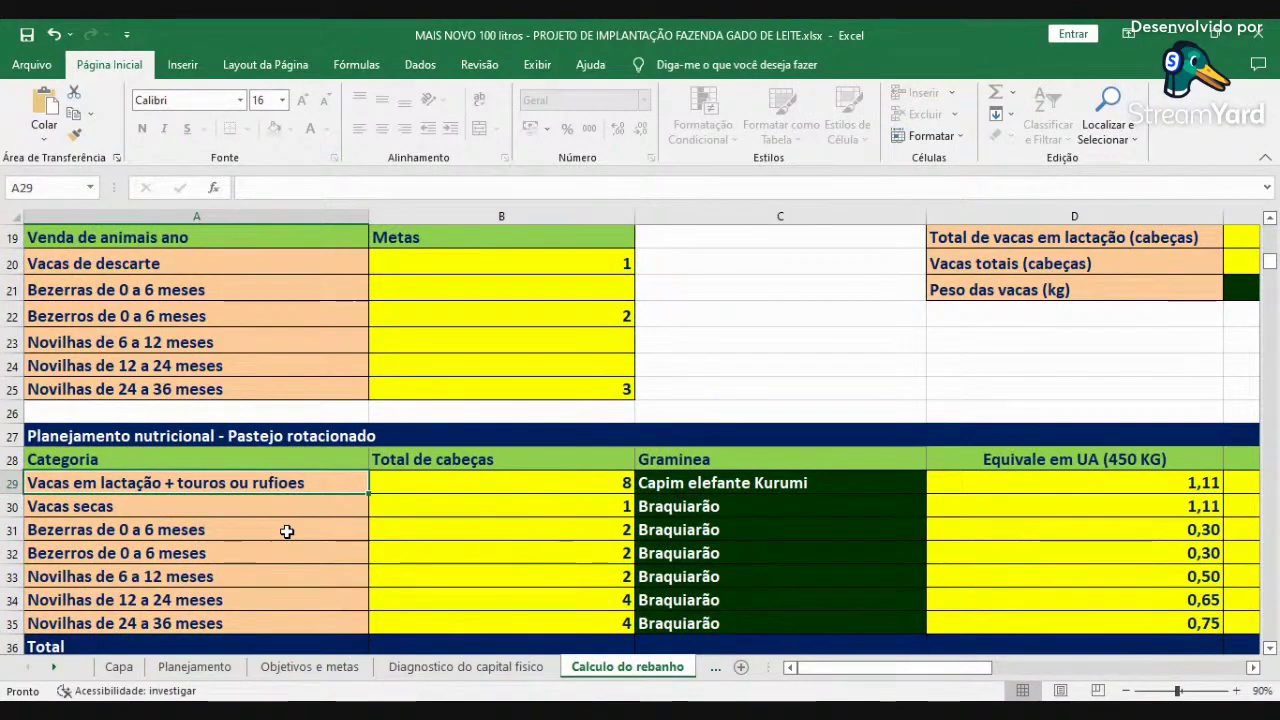
{"action": "scroll", "coordinate": [567, 357], "scroll_direction": "up", "scroll_amount": 5}
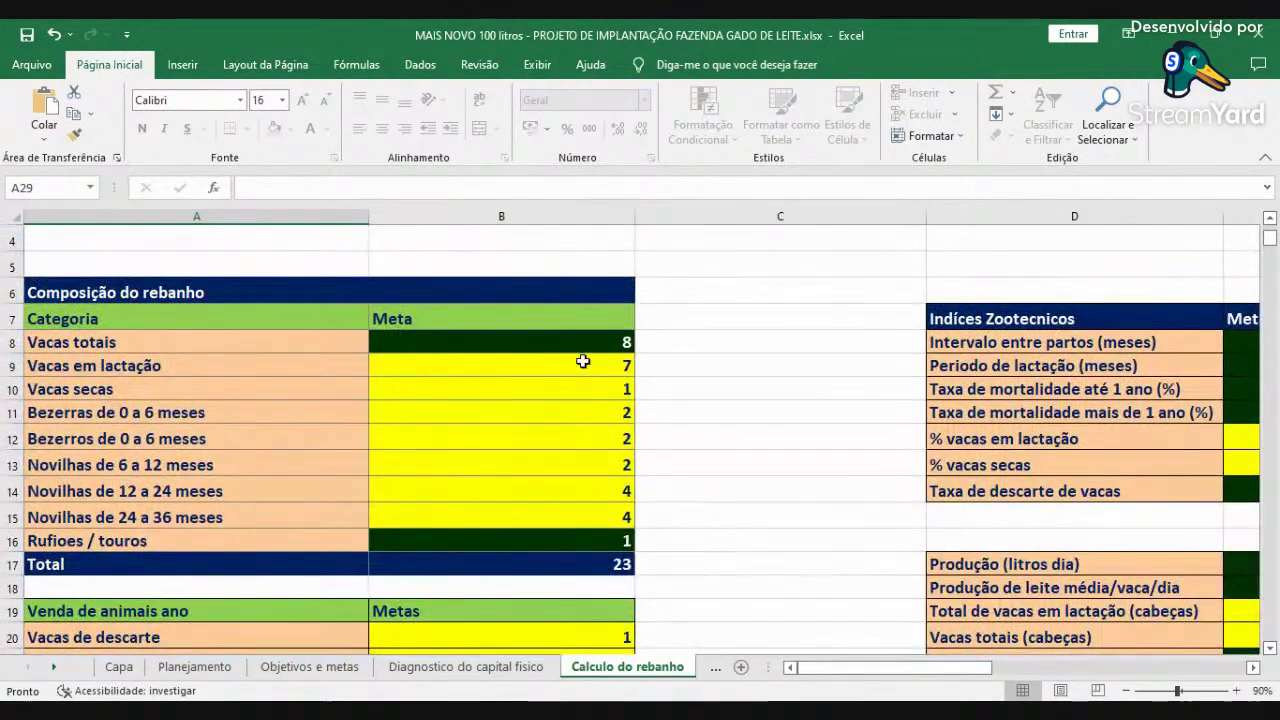
{"action": "left_click", "coordinate": [583, 361]}
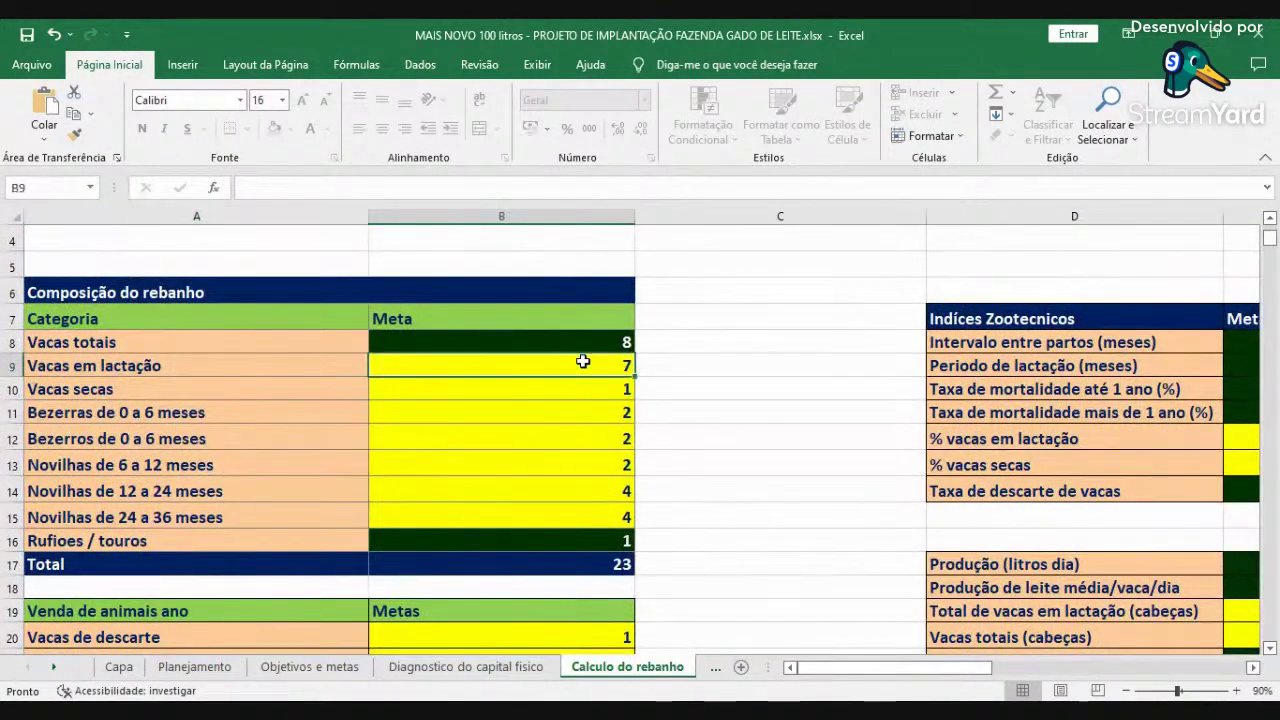
- Try setting the Rufioes / touros goal in B16 to 0, and undo the change
{"action": "left_click", "coordinate": [576, 537]}
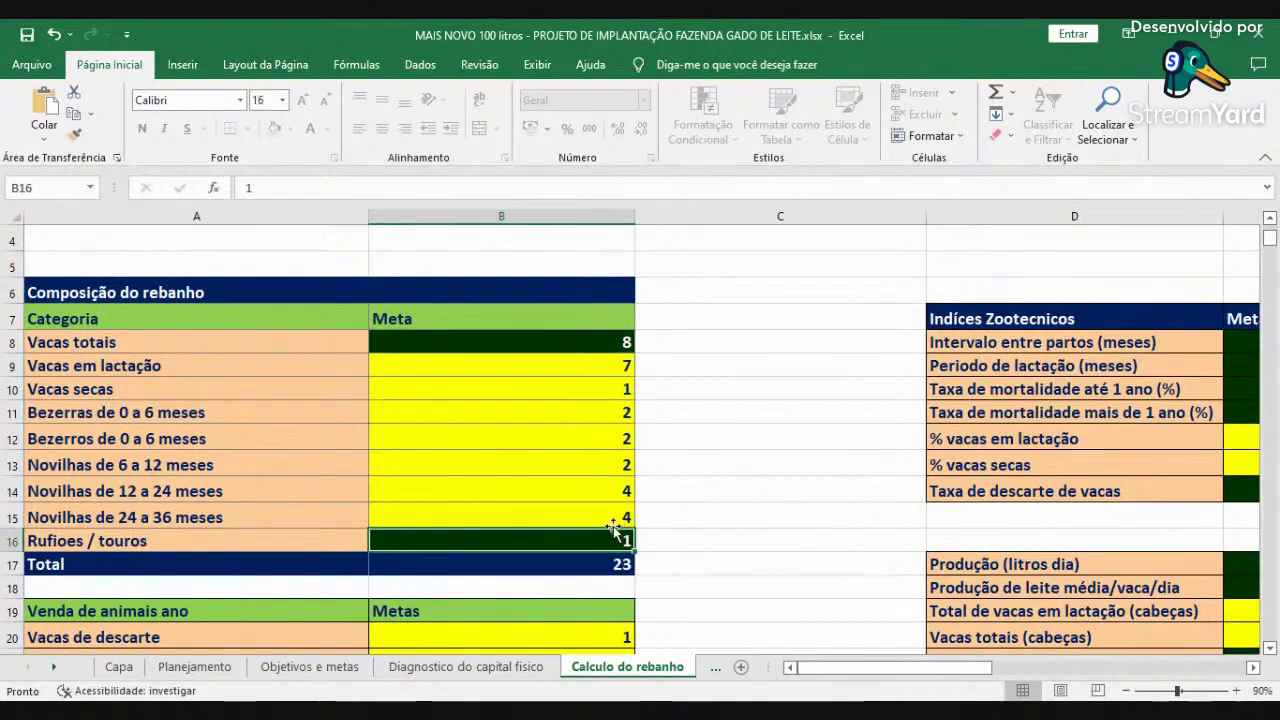
{"action": "scroll", "coordinate": [690, 582], "scroll_direction": "down", "scroll_amount": 2}
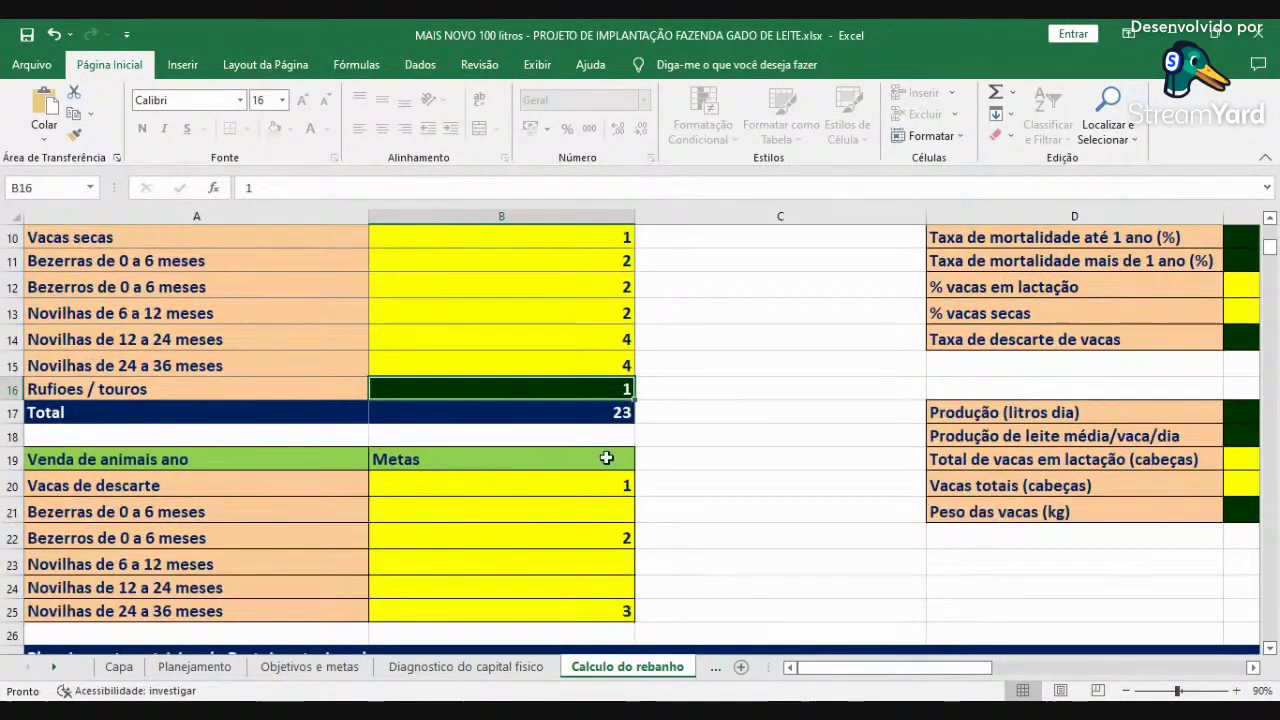
{"action": "type", "text": "0"}
{"action": "key", "text": "ctrl+Return"}
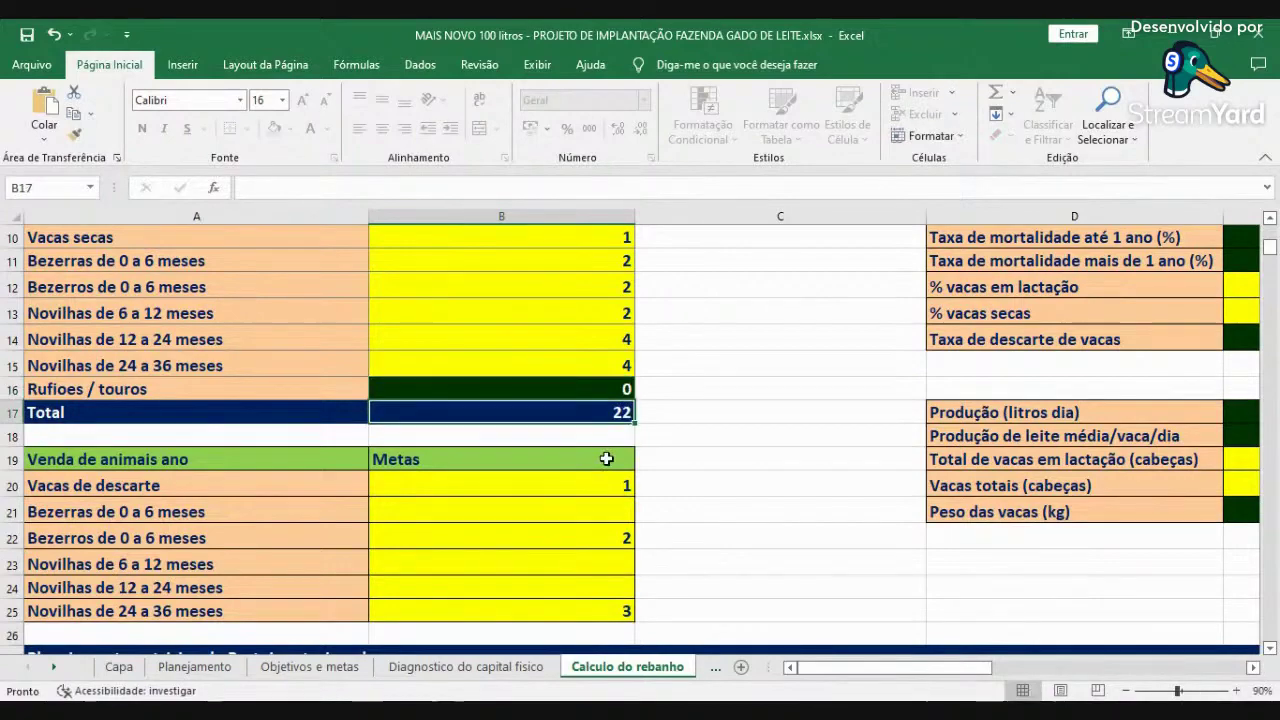
{"action": "type", "text": "1"}
{"action": "key", "text": "Return"}
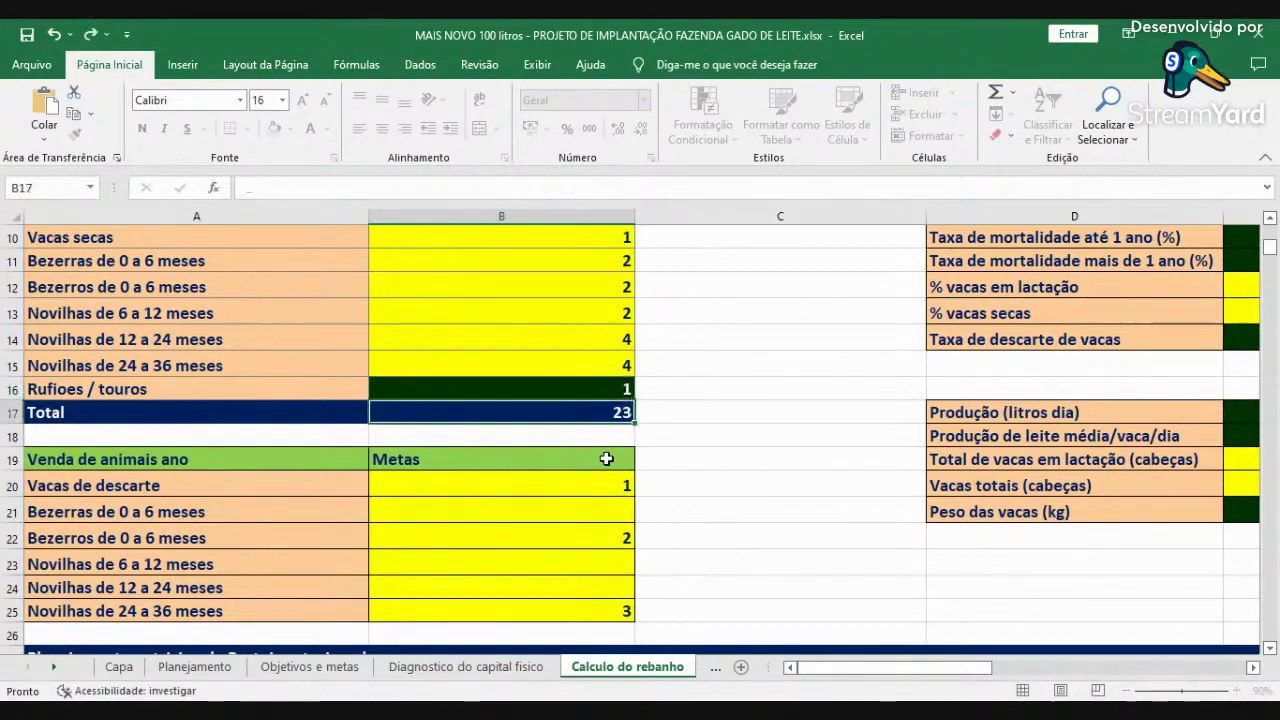
- Check the headcount and grass chosen for Vacas em lactação + touros ou rufioes in row 29 of the Pastejo rotacionado plan
{"action": "scroll", "coordinate": [566, 440], "scroll_direction": "down", "scroll_amount": 3}
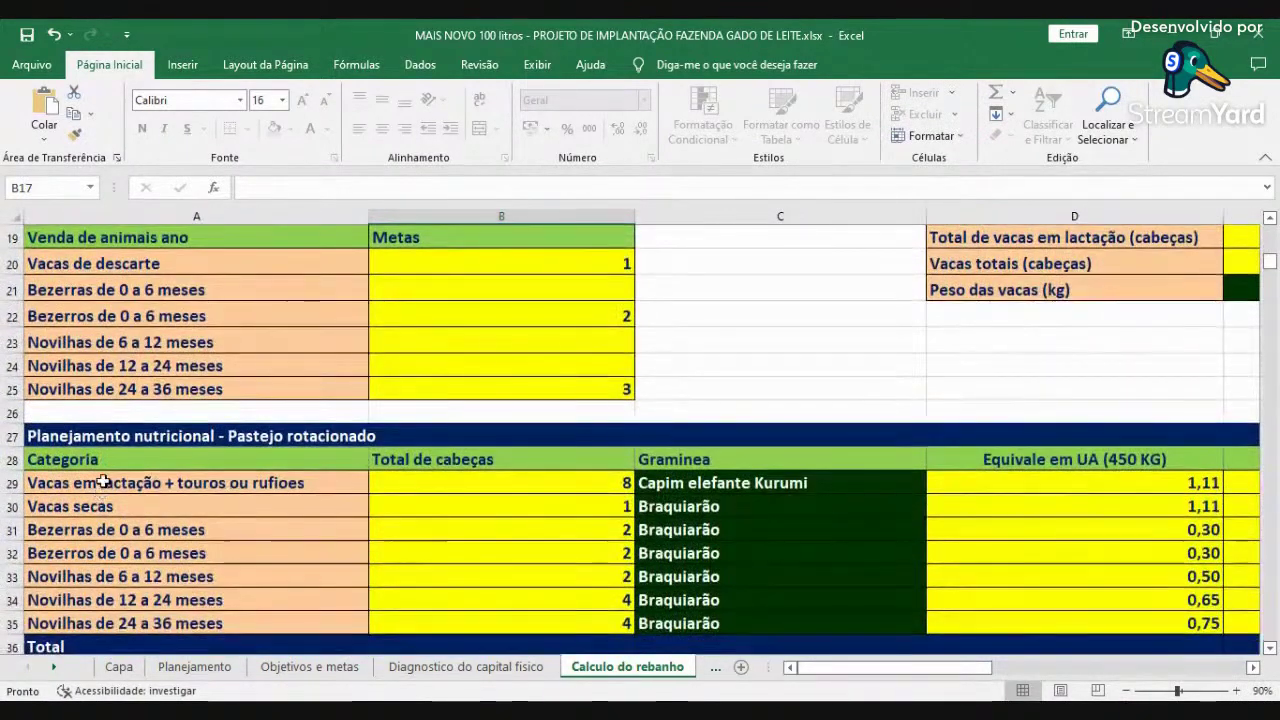
{"action": "left_click", "coordinate": [172, 485]}
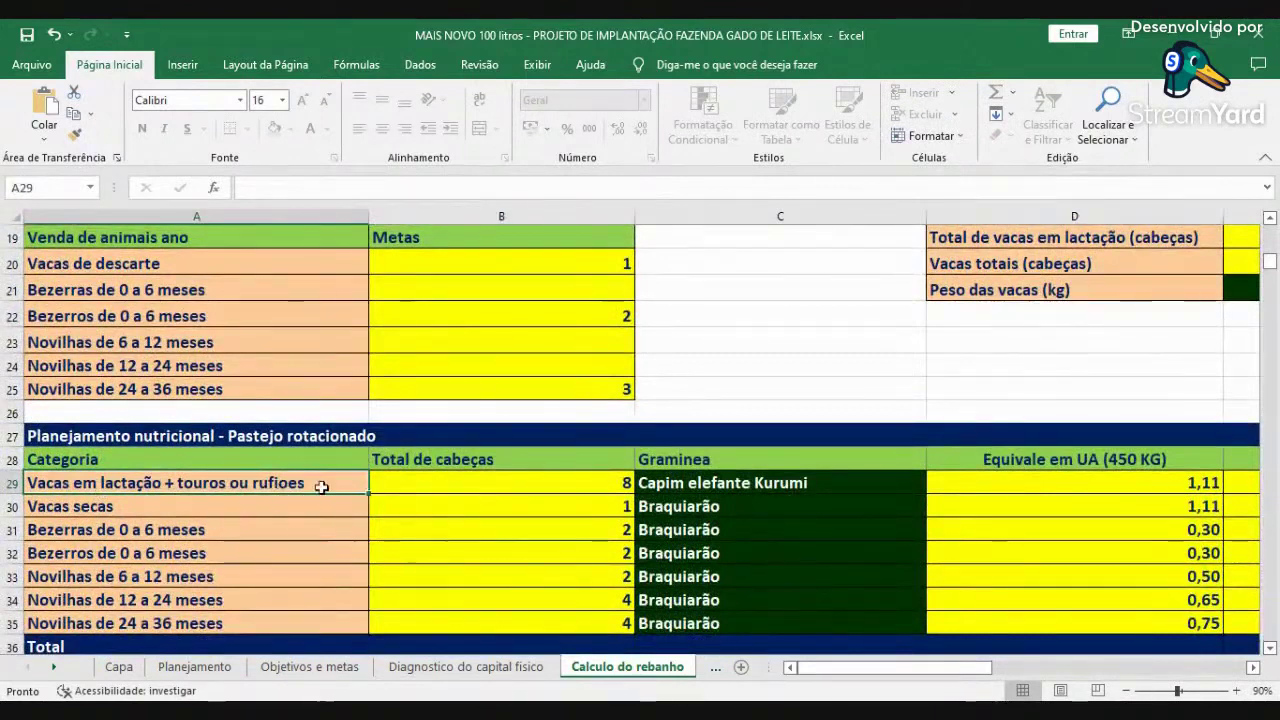
{"action": "left_click", "coordinate": [545, 488]}
{"action": "left_click", "coordinate": [735, 482]}
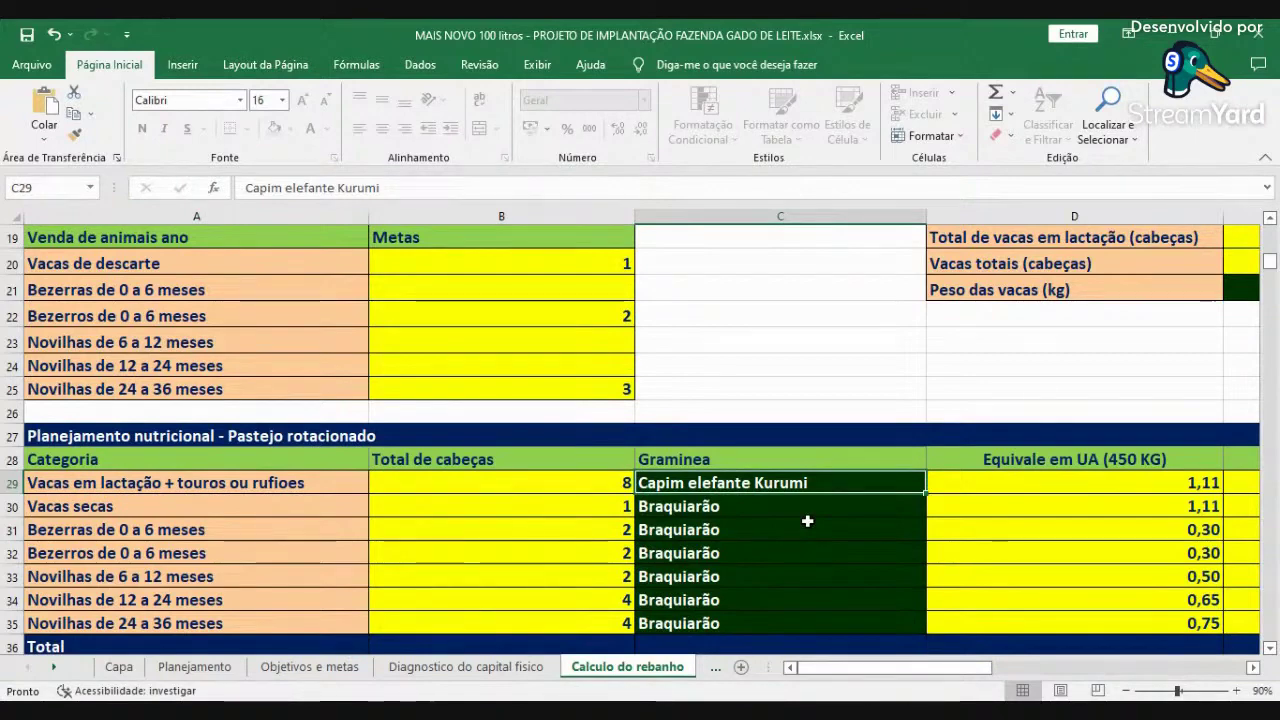
- Examine the Produção de Materia Seca table, from Braquiarão down to Andropogon, for the listed grasses
{"action": "scroll", "coordinate": [1079, 427], "scroll_direction": "up", "scroll_amount": 4}
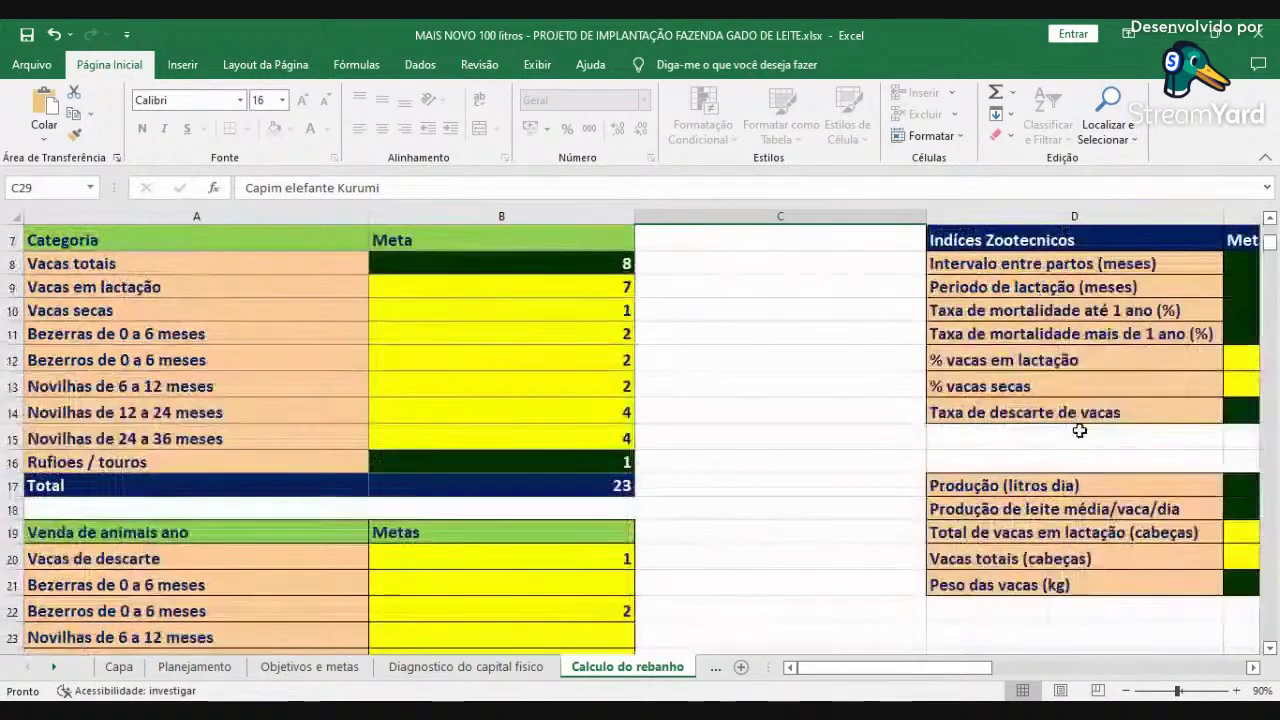
{"action": "left_click", "coordinate": [1167, 659]}
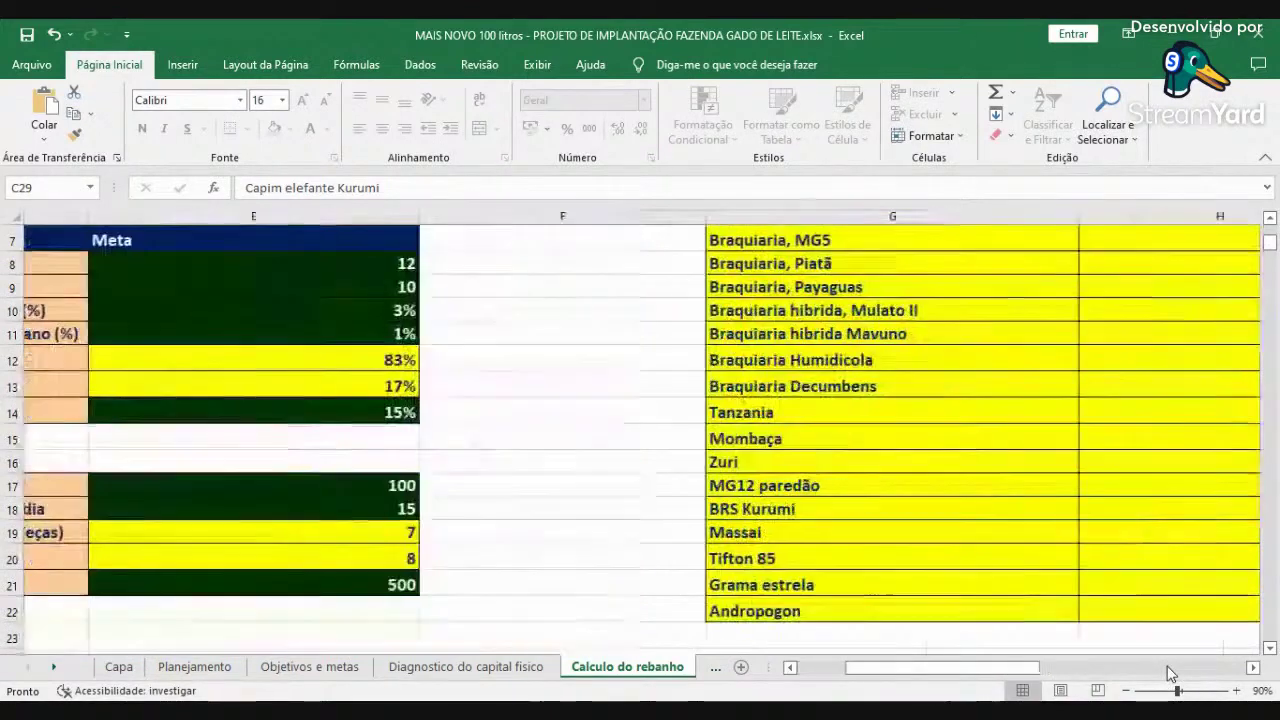
{"action": "scroll", "coordinate": [1267, 620], "scroll_direction": "up", "scroll_amount": 2}
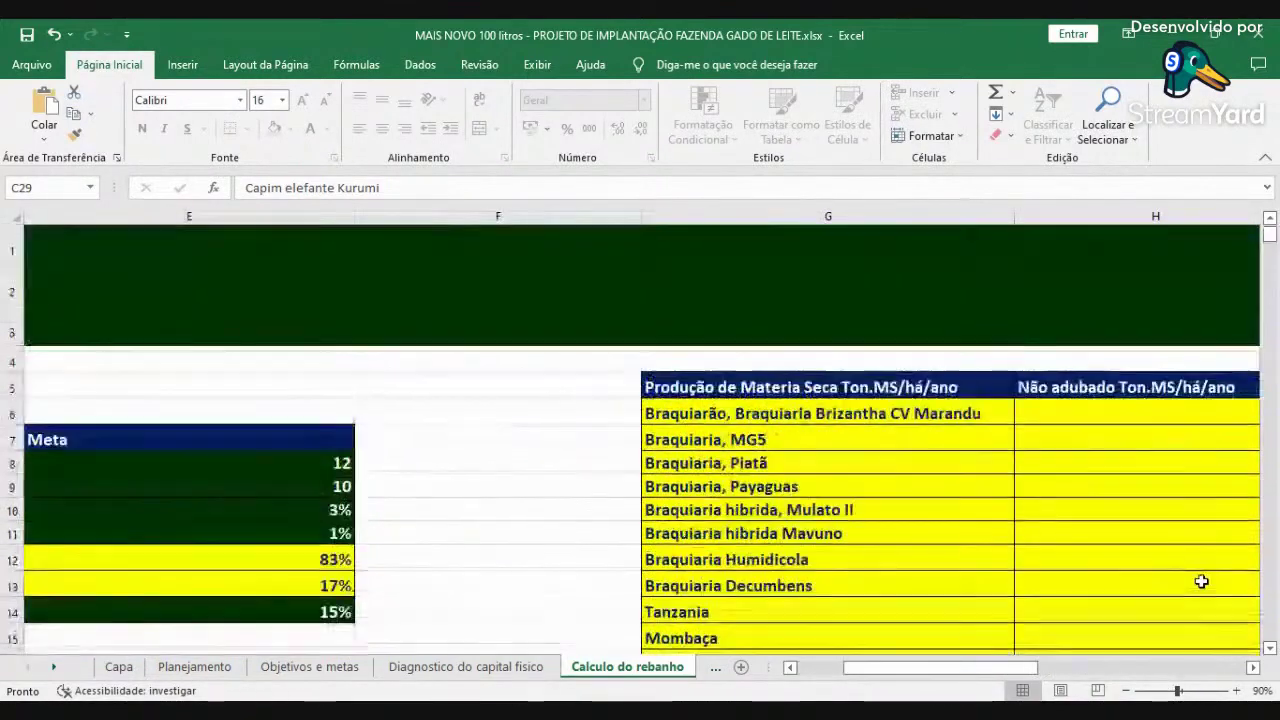
{"action": "left_click", "coordinate": [1253, 667]}
{"action": "scroll", "coordinate": [551, 456], "scroll_direction": "down", "scroll_amount": 1}
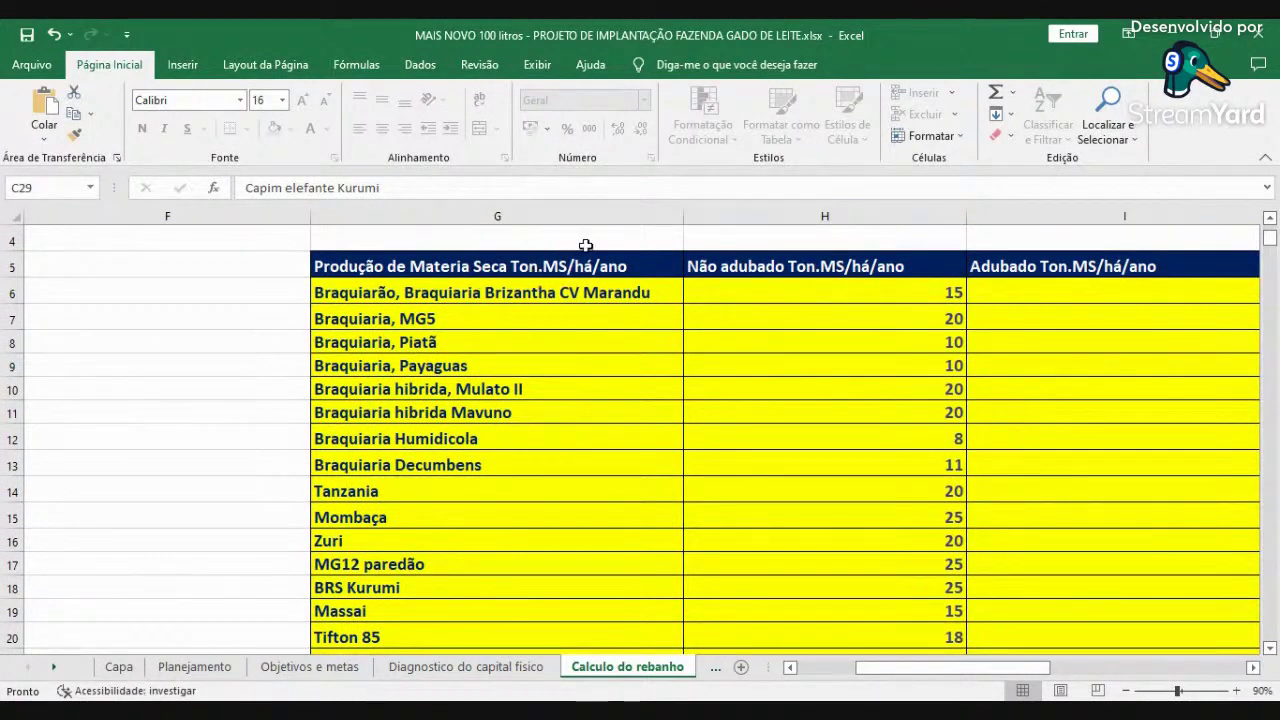
{"action": "left_click", "coordinate": [589, 287]}
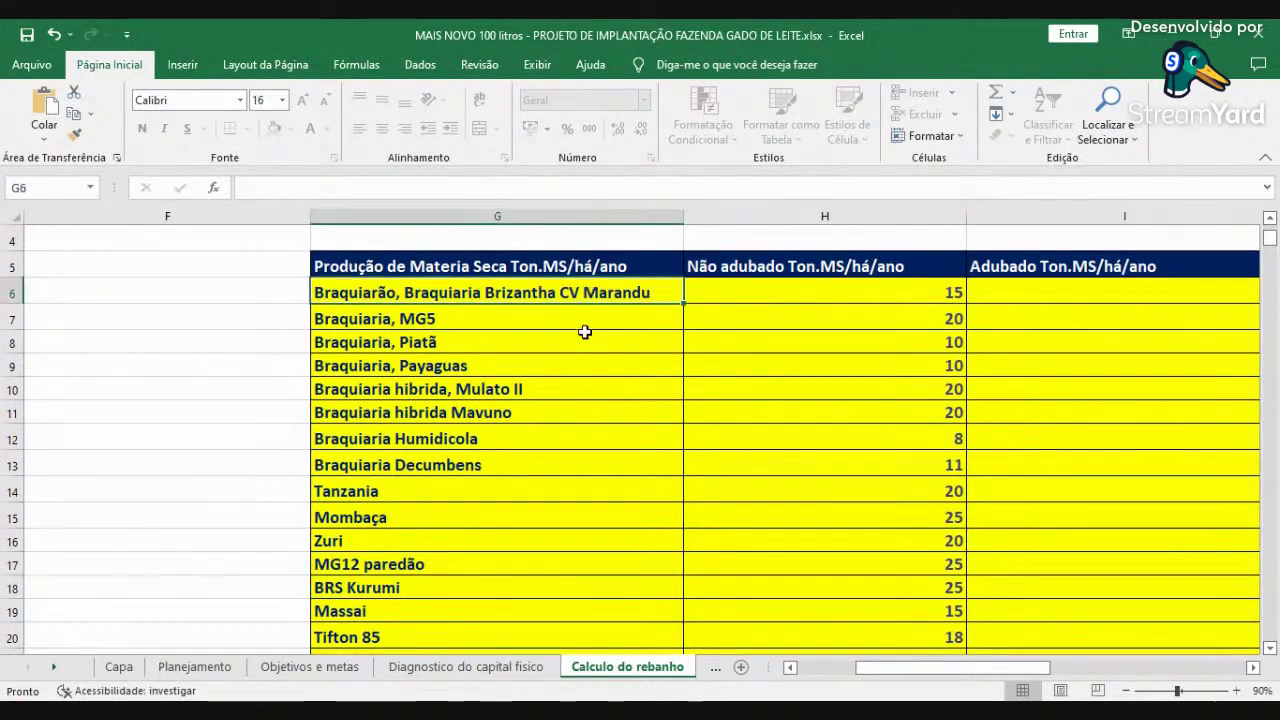
{"action": "scroll", "coordinate": [562, 518], "scroll_direction": "down", "scroll_amount": 2}
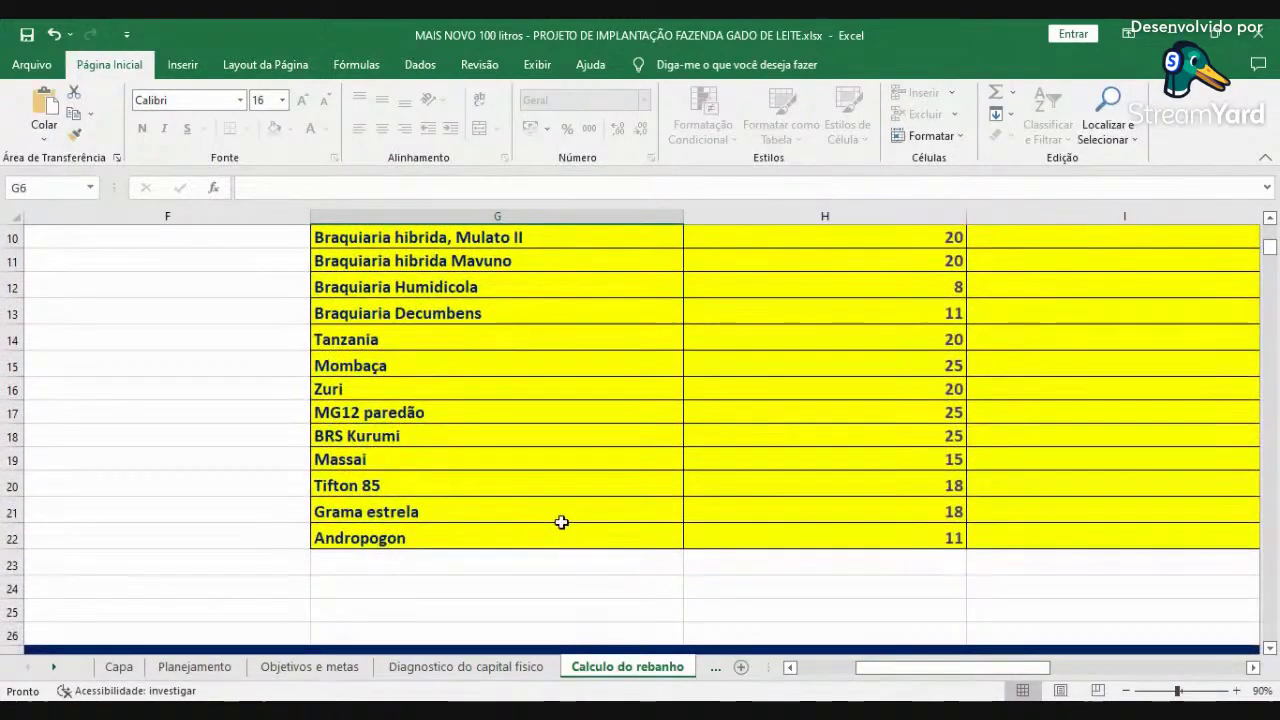
{"action": "scroll", "coordinate": [562, 522], "scroll_direction": "up", "scroll_amount": 1}
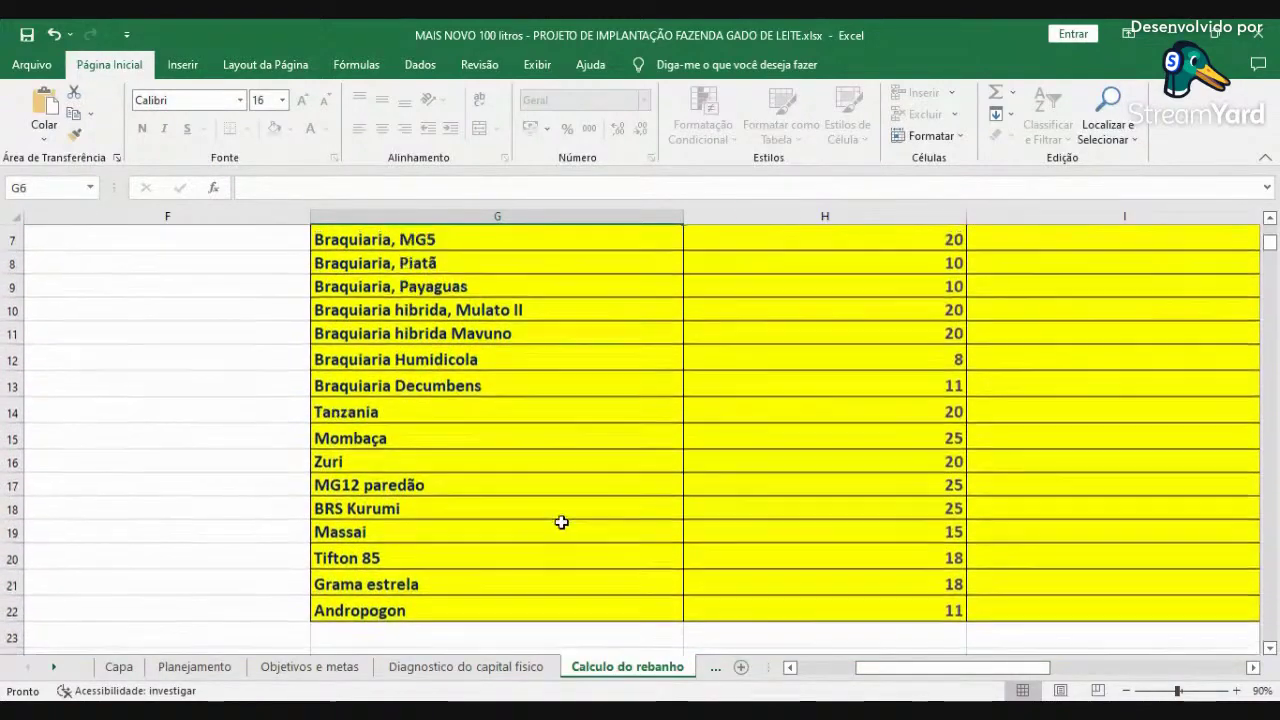
- Check the unfertilized dry matter yield of BRS Kurumi in H18 against its Não adubado Ton.MS/há/ano header
{"action": "left_click", "coordinate": [446, 510]}
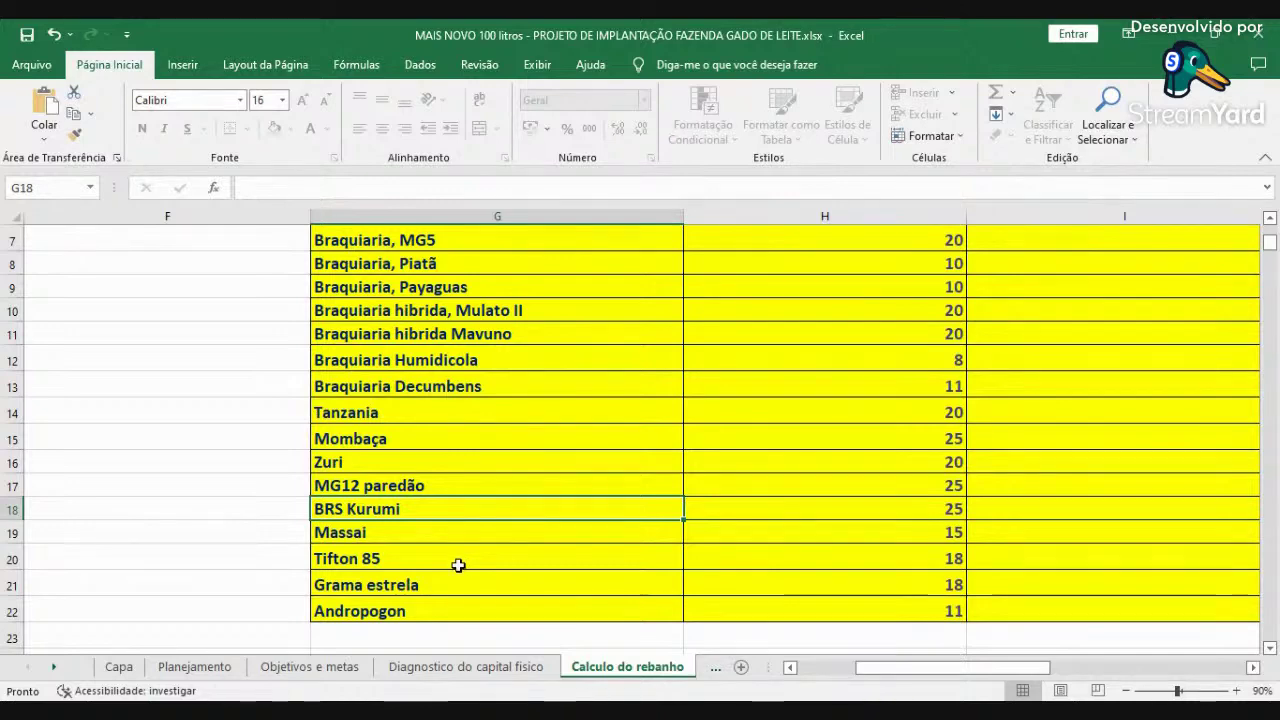
{"action": "left_click", "coordinate": [758, 507]}
{"action": "scroll", "coordinate": [902, 522], "scroll_direction": "up", "scroll_amount": 2}
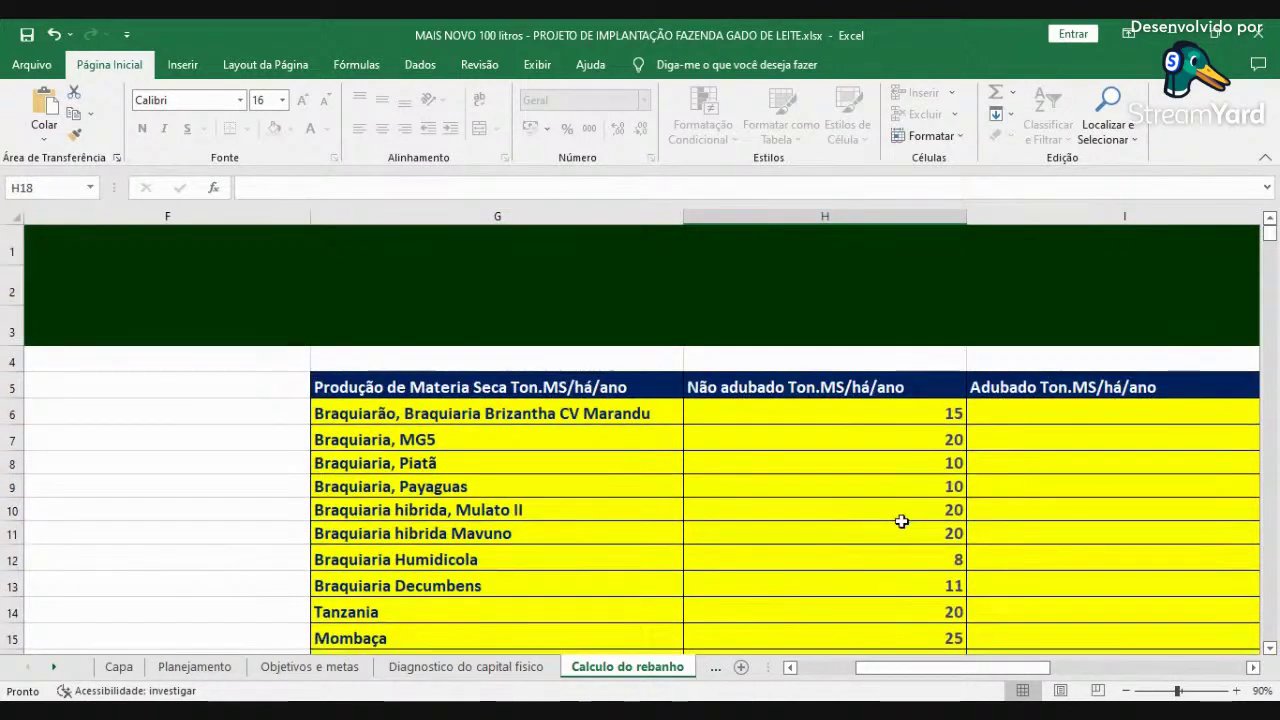
{"action": "scroll", "coordinate": [899, 525], "scroll_direction": "down", "scroll_amount": 2}
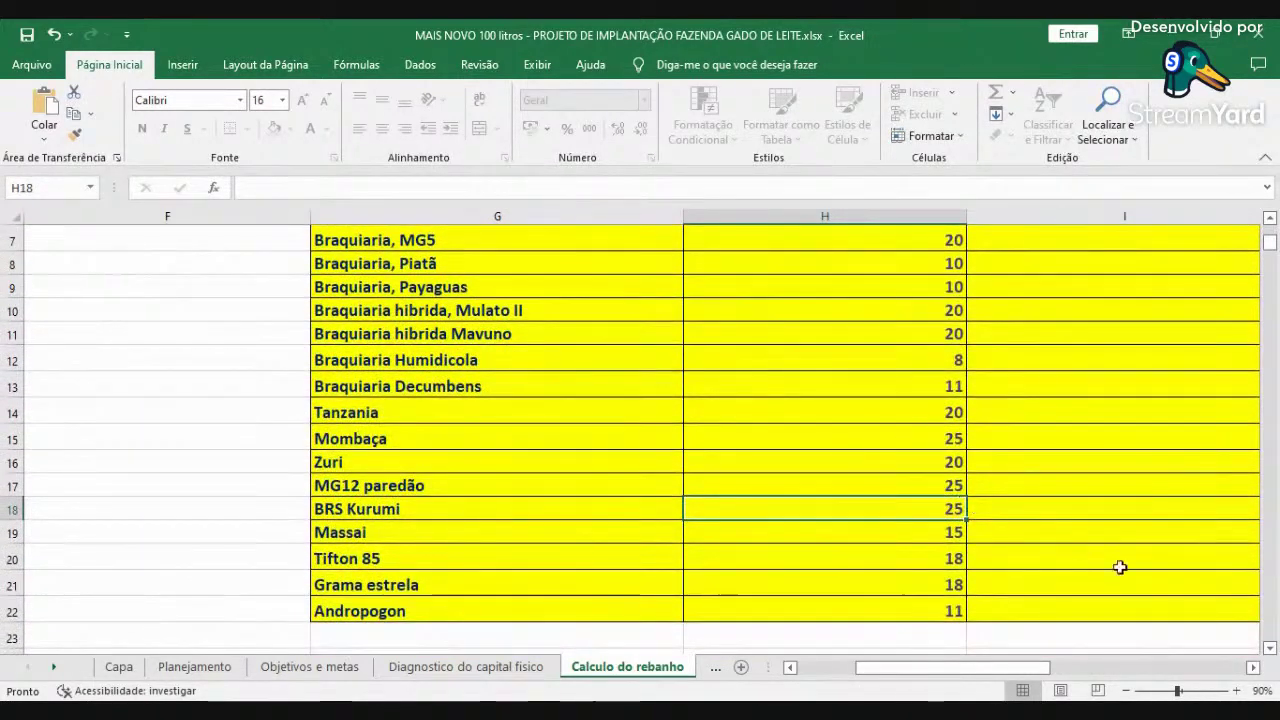
- Check the BRS Kurumi fertilized yield in I18 and its values in J18 and K18
{"action": "left_click", "coordinate": [1252, 668]}
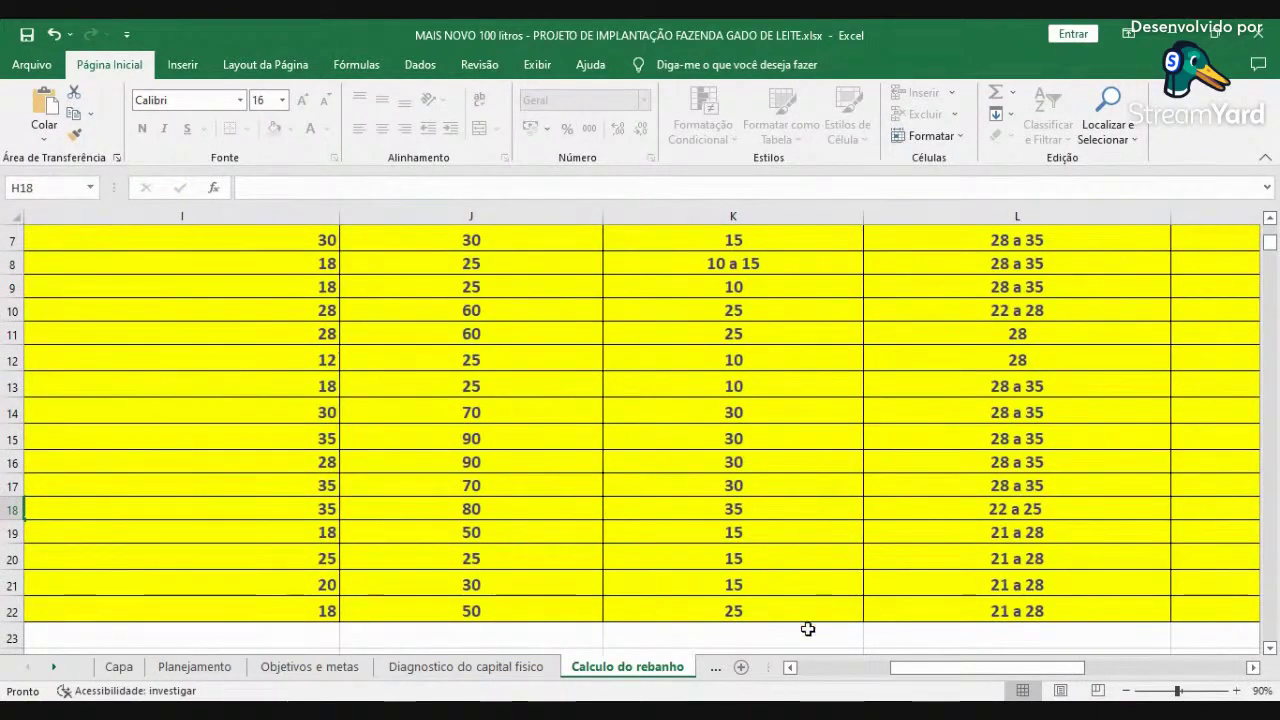
{"action": "left_click", "coordinate": [789, 668]}
{"action": "left_click", "coordinate": [474, 500]}
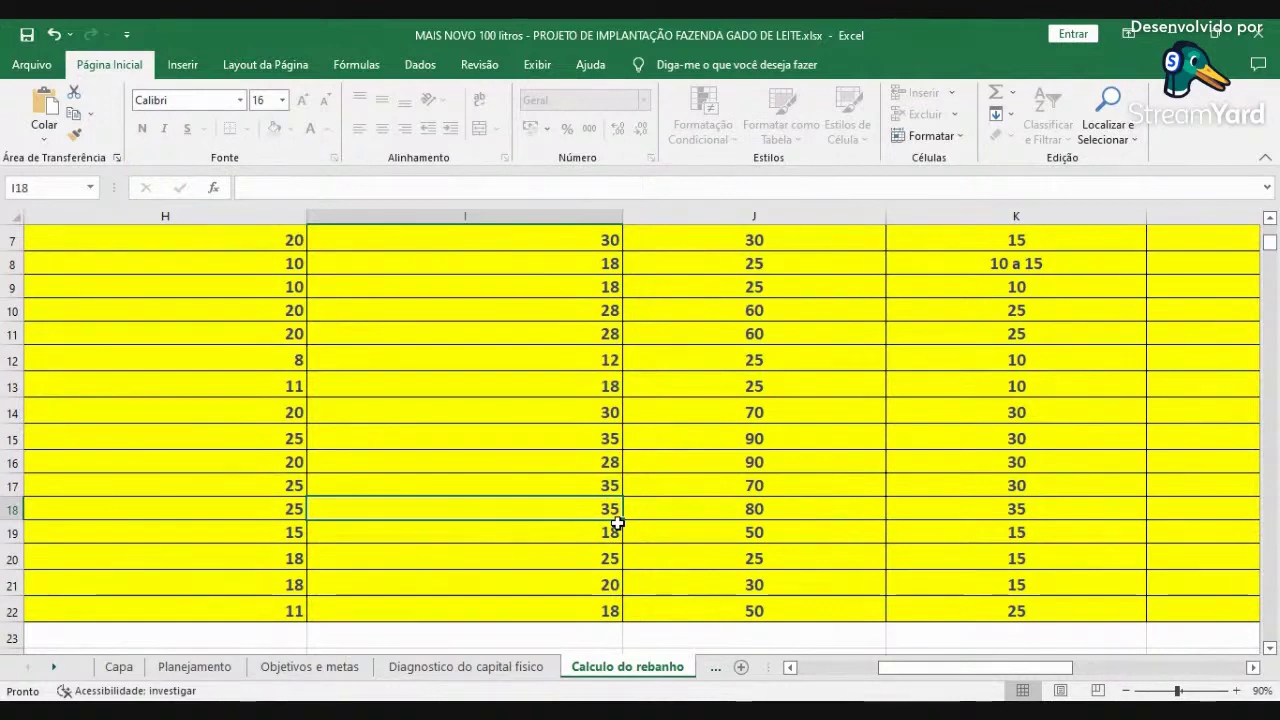
{"action": "left_click", "coordinate": [718, 506]}
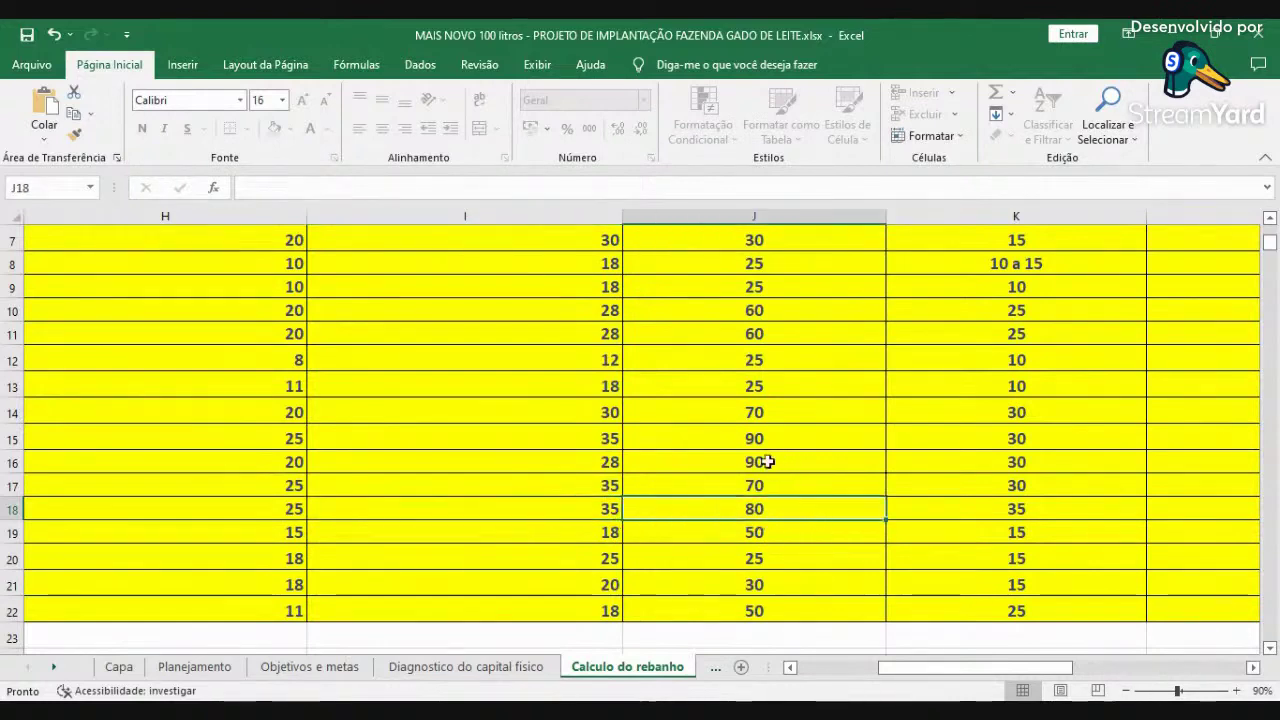
{"action": "left_click", "coordinate": [986, 516]}
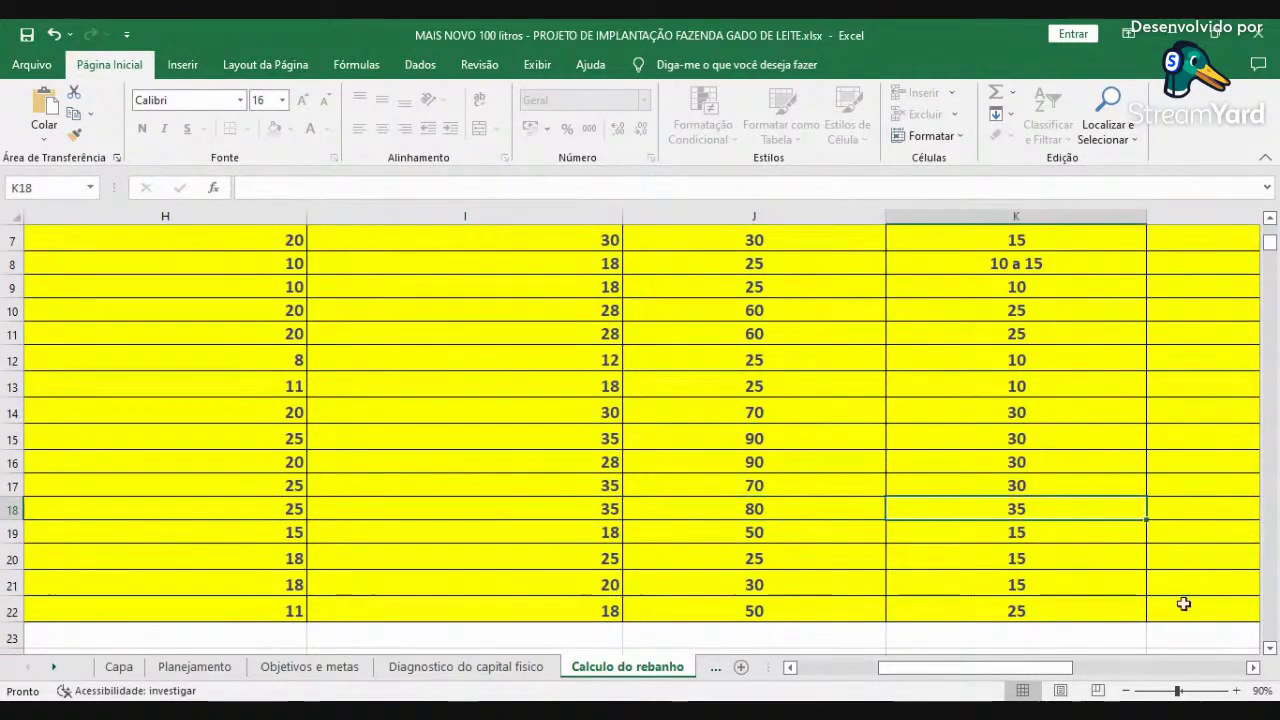
- Check the BRS Kurumi day range in L18 and its Perido das aguas (dias) value in O18
{"action": "left_click", "coordinate": [1253, 667]}
{"action": "left_click", "coordinate": [1253, 667]}
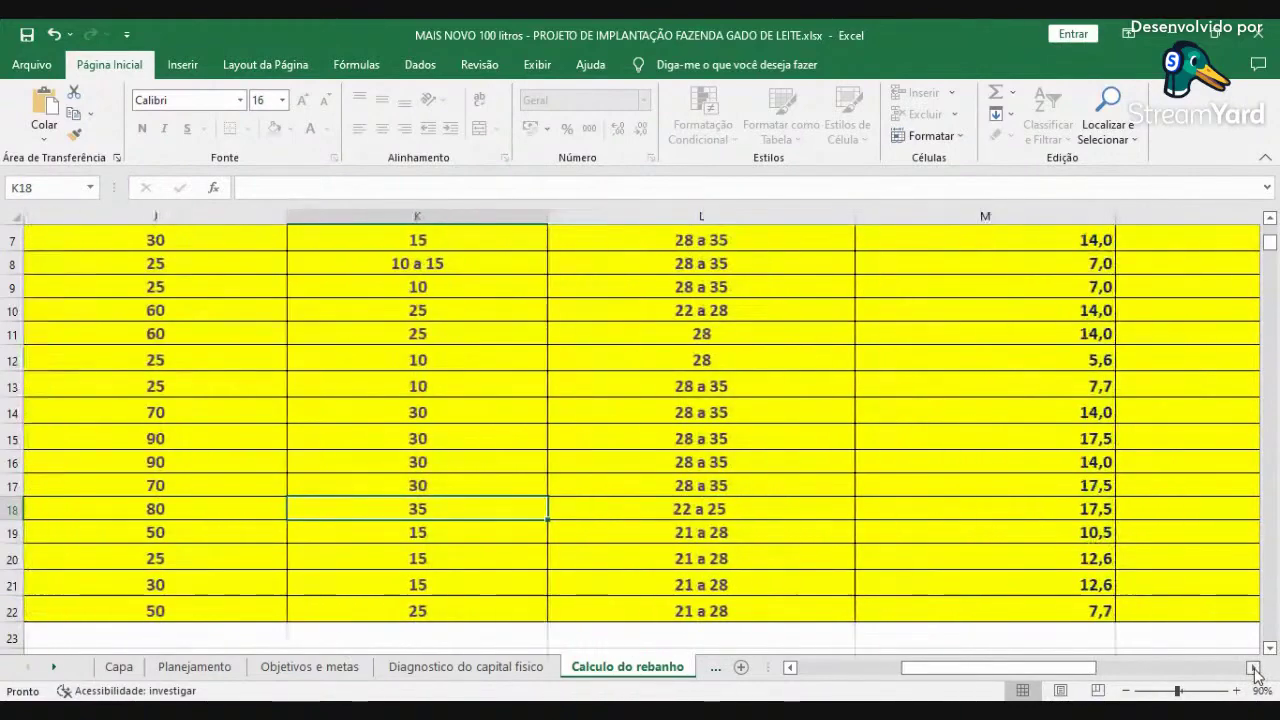
{"action": "left_click", "coordinate": [752, 508]}
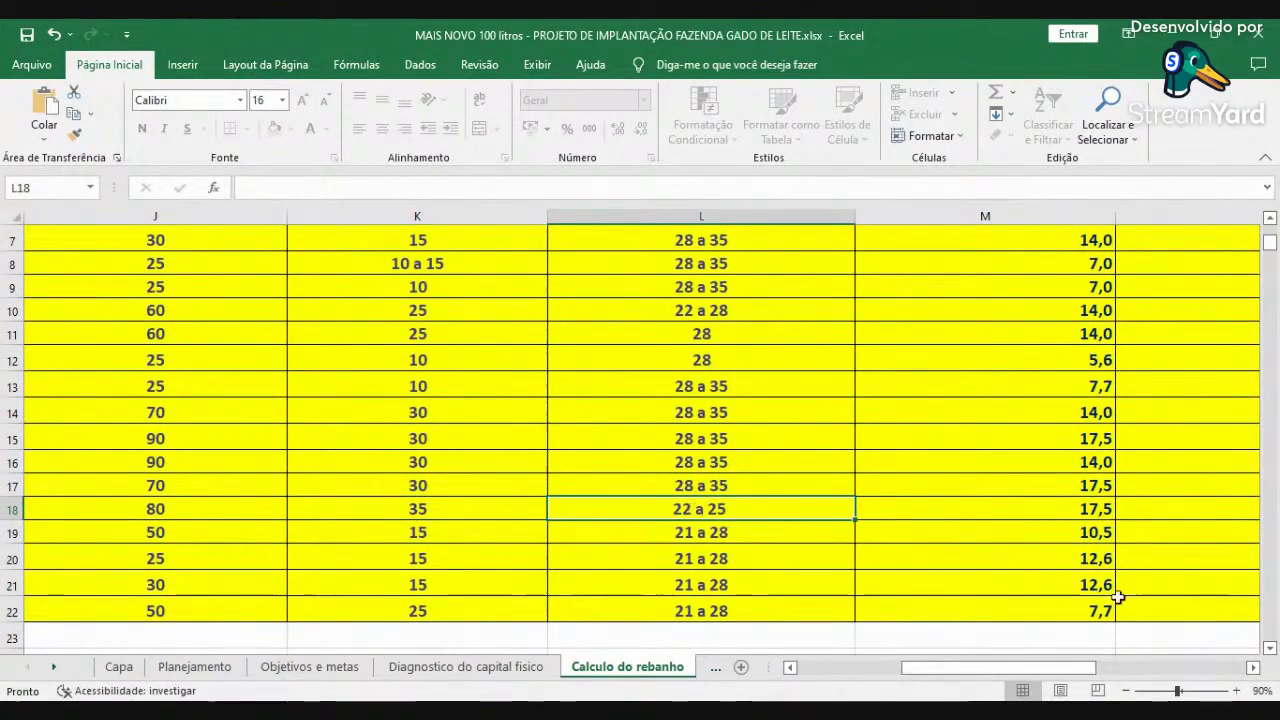
{"action": "left_click", "coordinate": [1253, 667]}
{"action": "left_click", "coordinate": [1253, 667]}
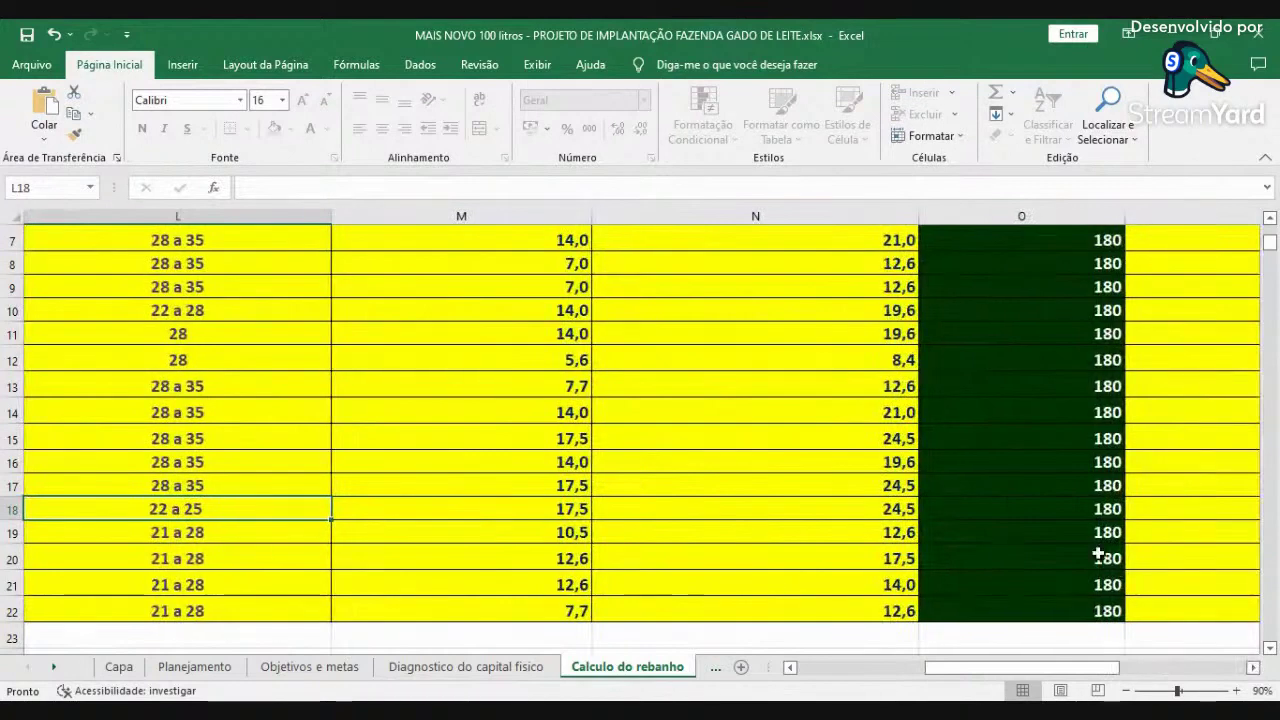
{"action": "left_click", "coordinate": [1008, 508]}
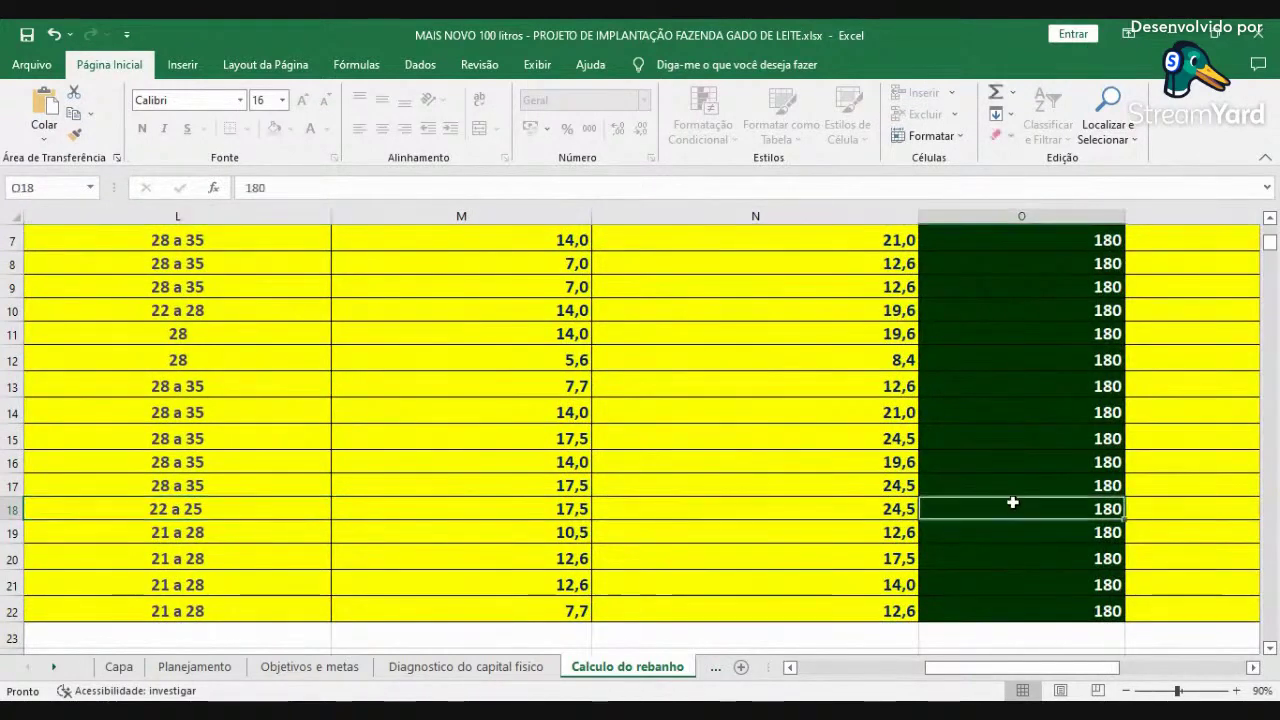
- Compare the unfertilized and fertilized rainy-season stocking rates of BRS Kurumi in P18 and Q18 with their column headers
{"action": "left_click", "coordinate": [1255, 670]}
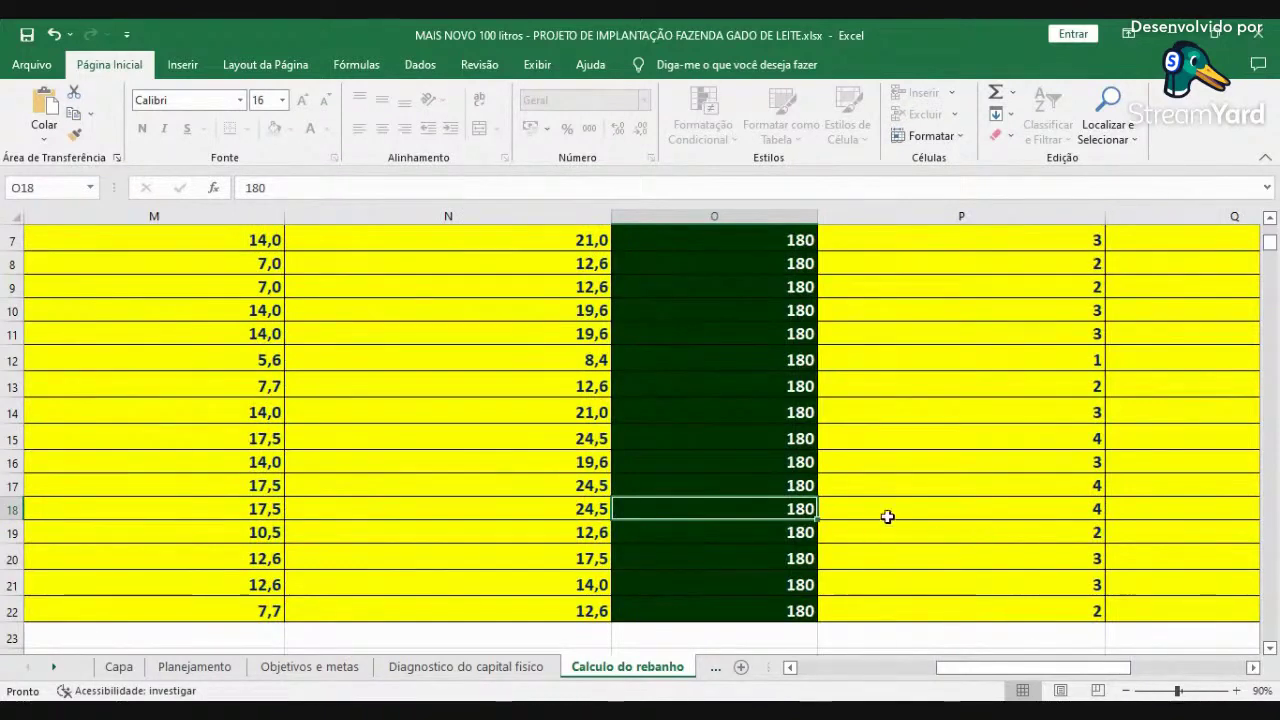
{"action": "left_click", "coordinate": [1016, 508]}
{"action": "scroll", "coordinate": [1008, 440], "scroll_direction": "up", "scroll_amount": 2}
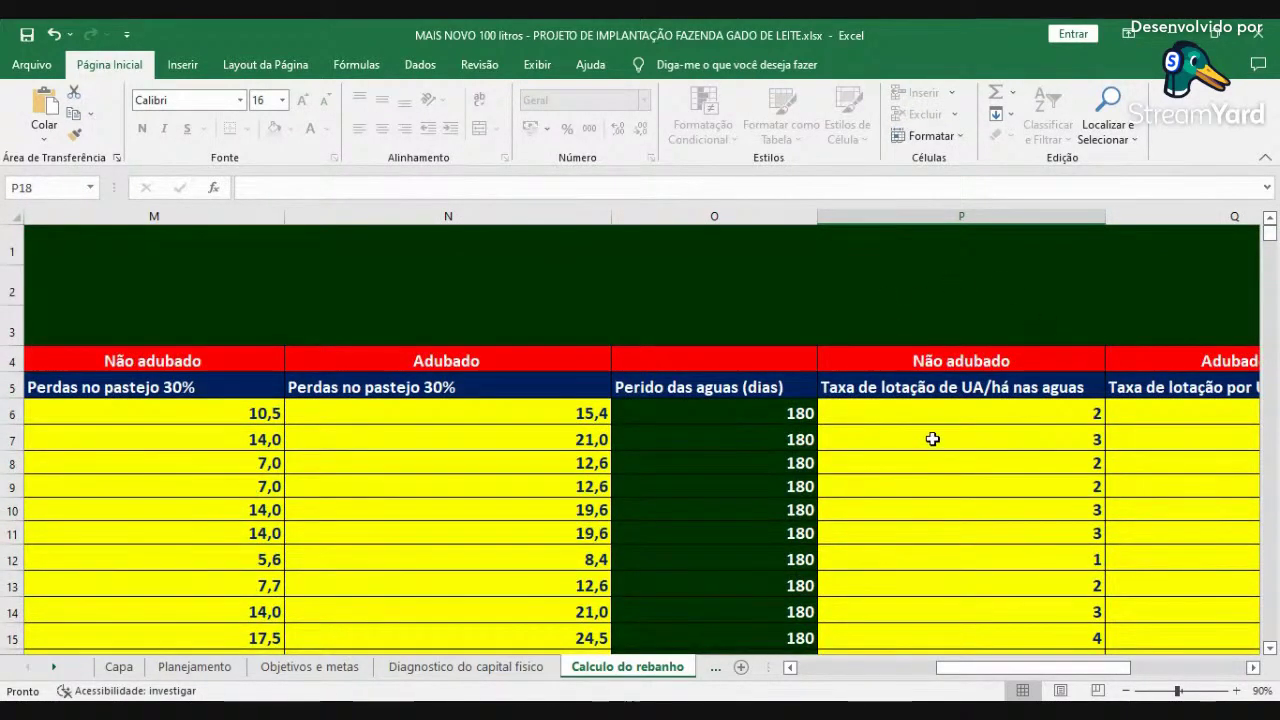
{"action": "scroll", "coordinate": [931, 444], "scroll_direction": "down", "scroll_amount": 2}
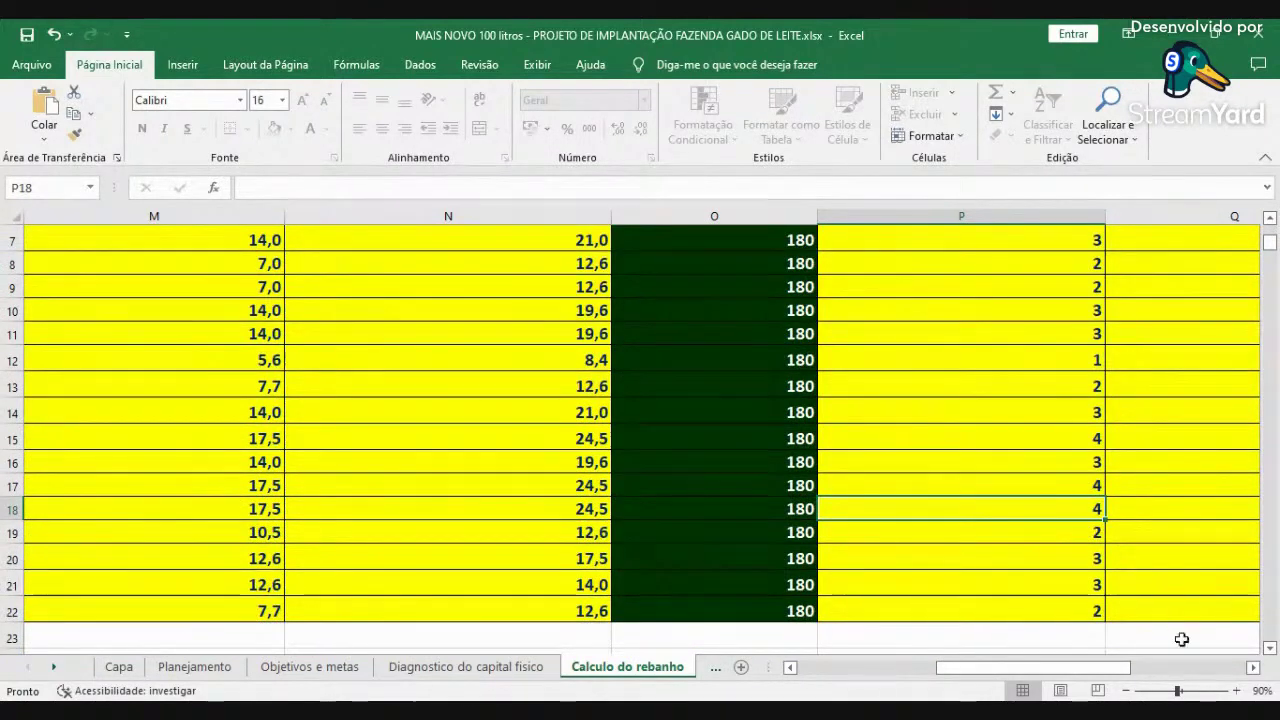
{"action": "scroll", "coordinate": [1050, 520], "scroll_direction": "right", "scroll_amount": 1}
{"action": "left_click", "coordinate": [1022, 510]}
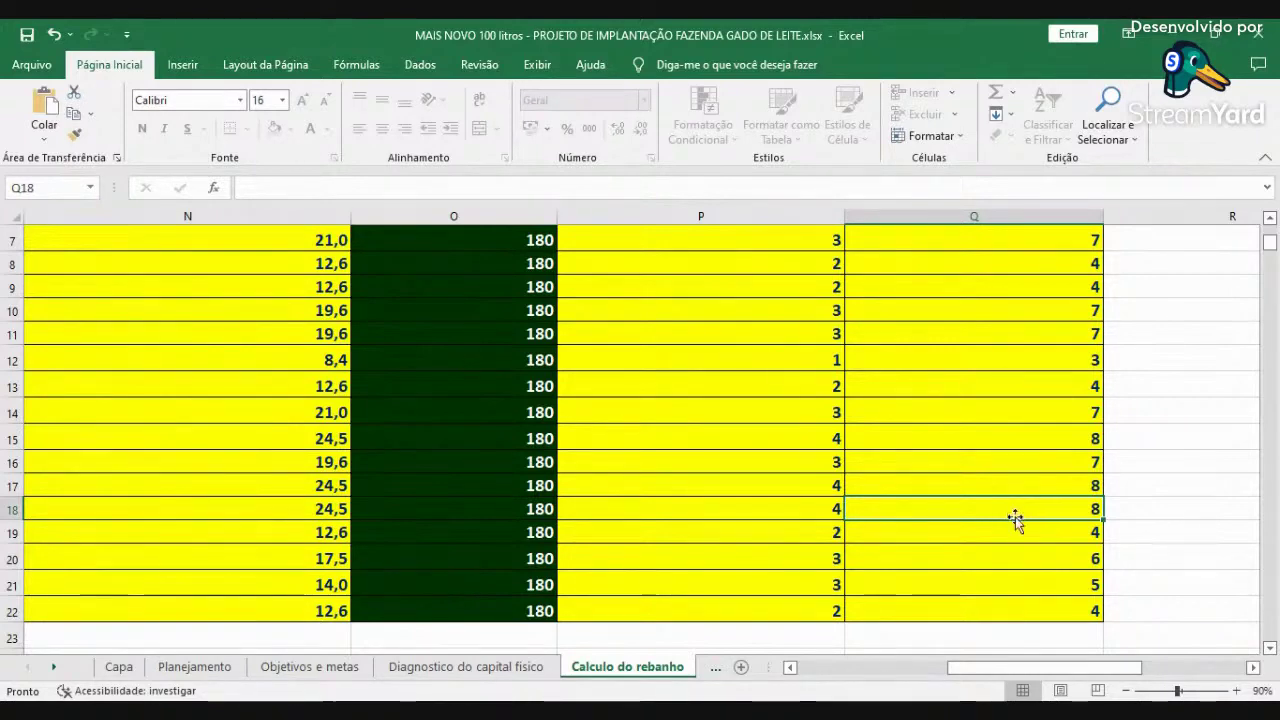
{"action": "scroll", "coordinate": [959, 464], "scroll_direction": "up", "scroll_amount": 2}
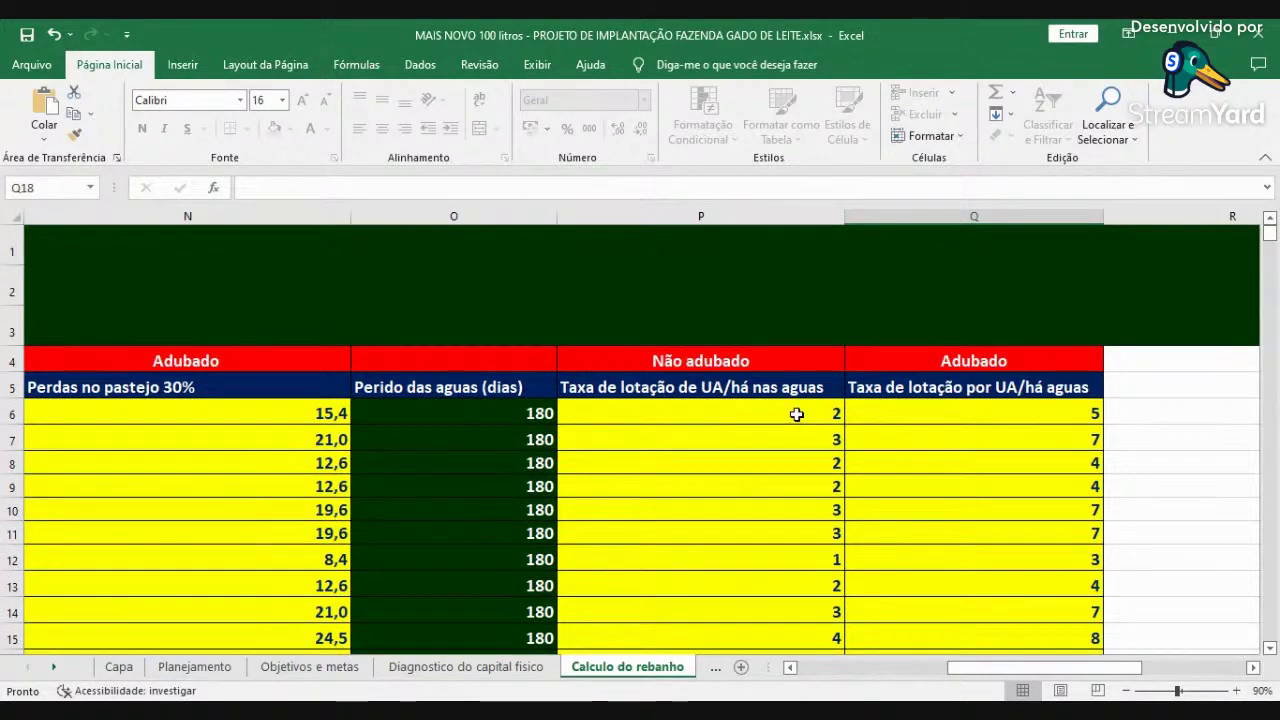
{"action": "scroll", "coordinate": [973, 540], "scroll_direction": "down", "scroll_amount": 2}
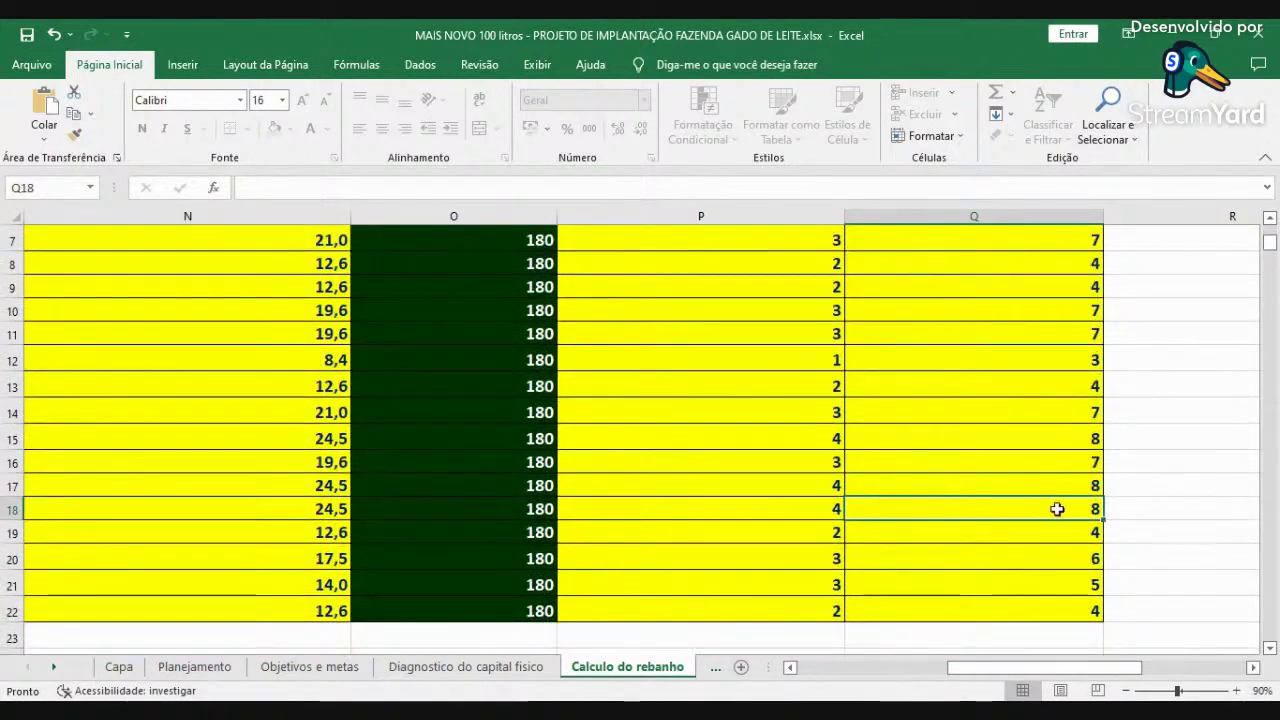
- Check the grass, Equivale em UA (450 KG) and Total de Uas for the lactating cows in row 29 against Peso das vacas (kg)
{"action": "left_click", "coordinate": [812, 670]}
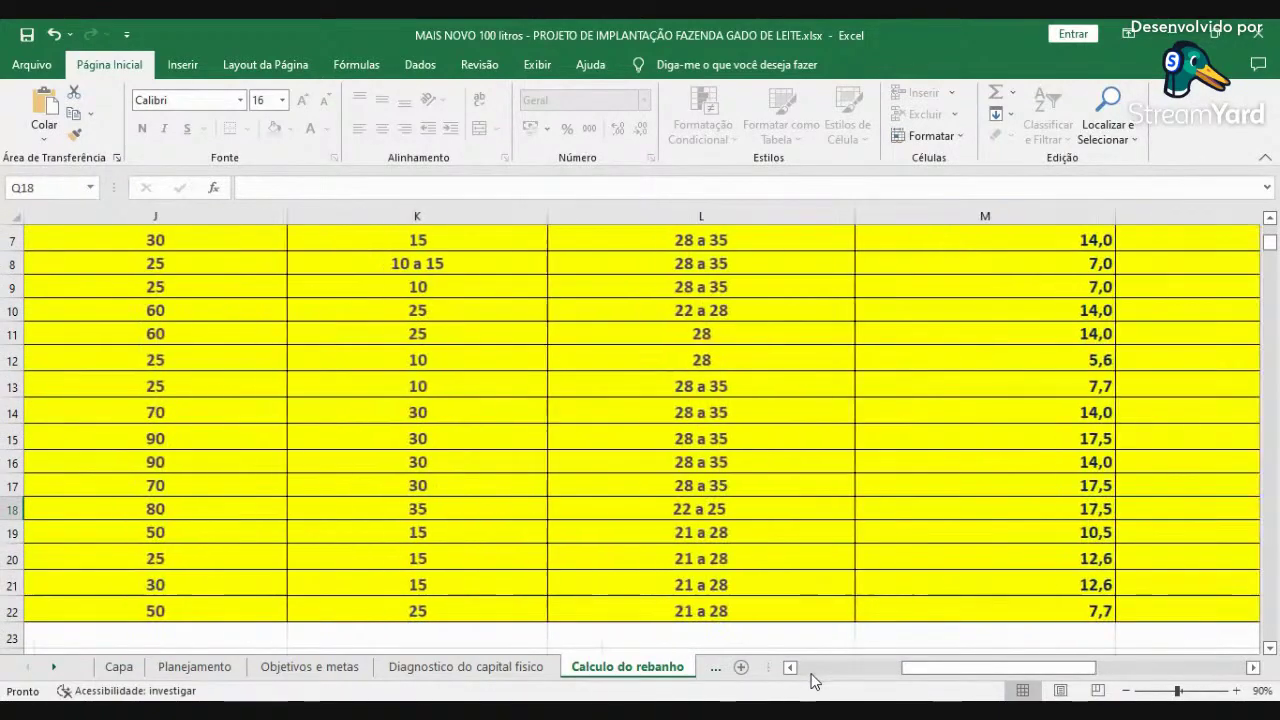
{"action": "left_click", "coordinate": [812, 670]}
{"action": "left_click", "coordinate": [812, 670]}
{"action": "left_click", "coordinate": [810, 670]}
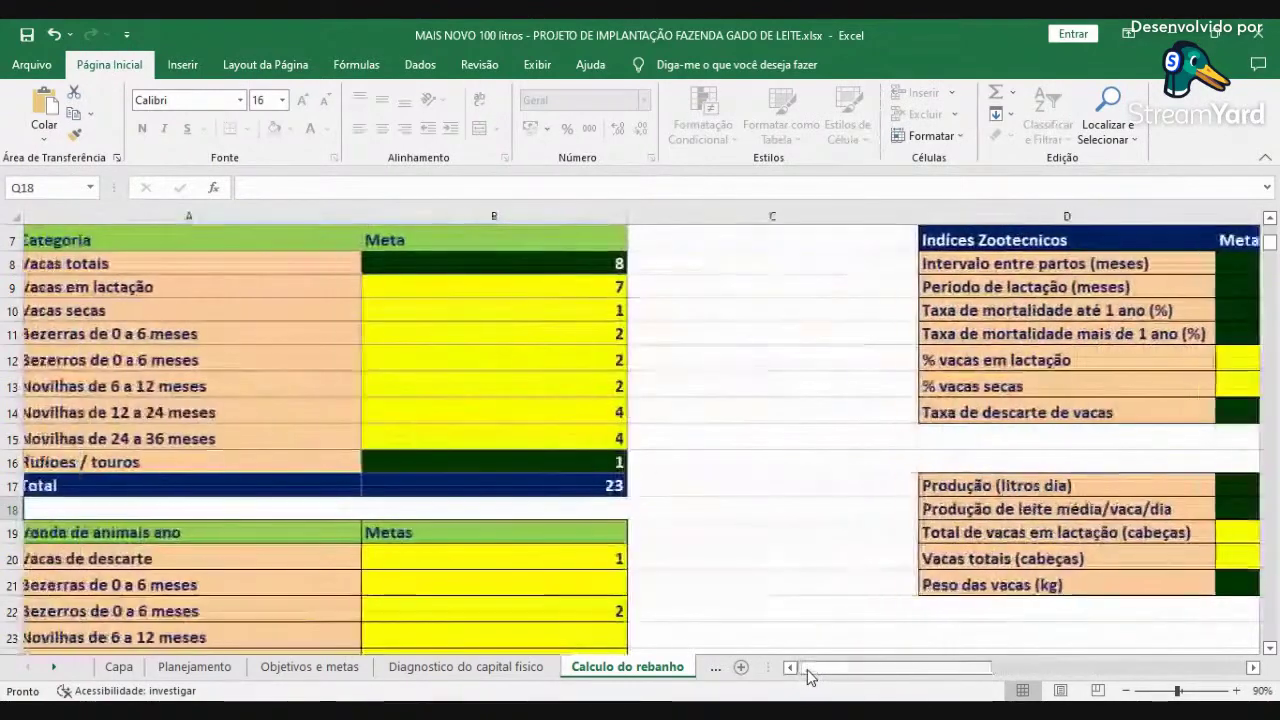
{"action": "scroll", "coordinate": [800, 630], "scroll_direction": "down", "scroll_amount": 5}
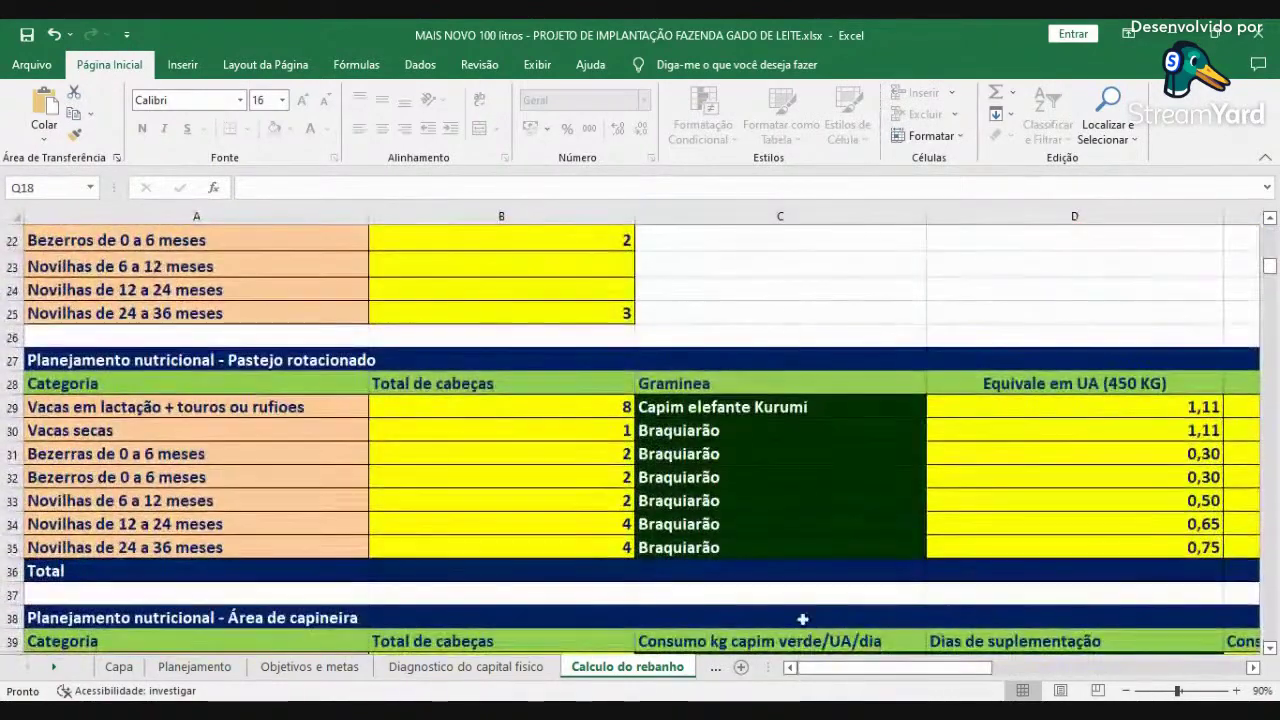
{"action": "left_click", "coordinate": [794, 405]}
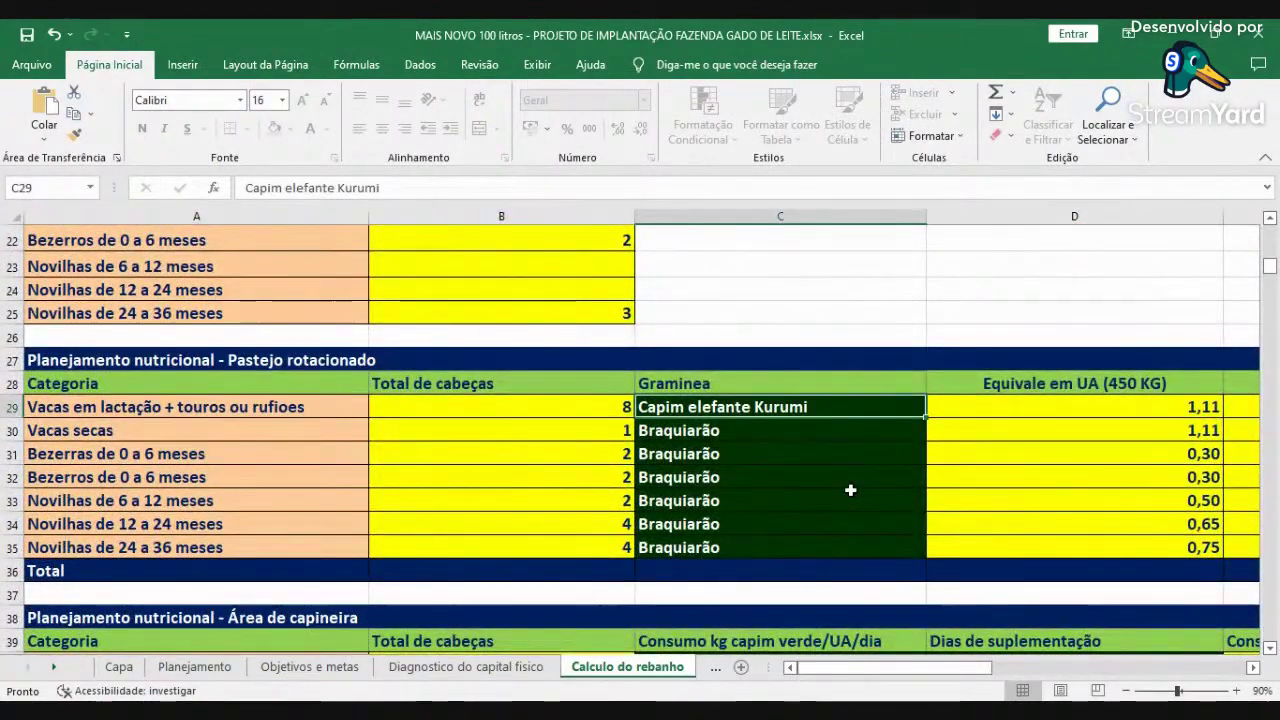
{"action": "key", "text": "Right"}
{"action": "key", "text": "Right"}
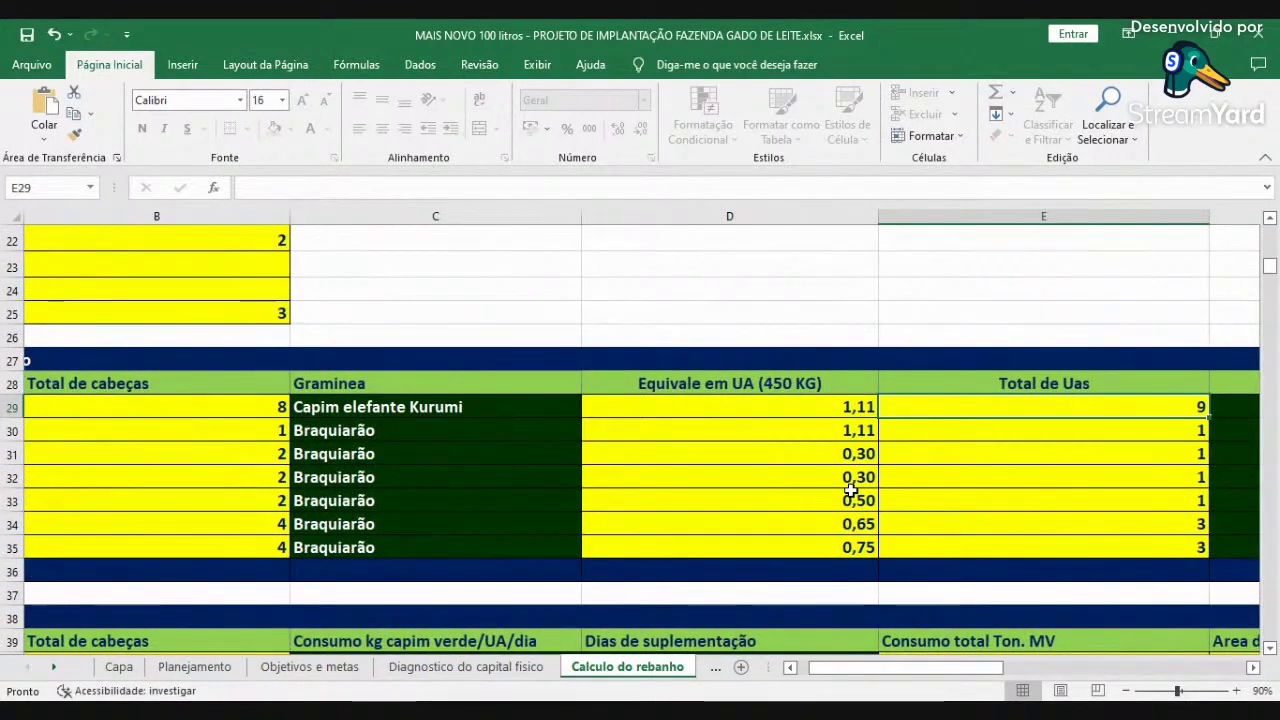
{"action": "key", "text": "Left"}
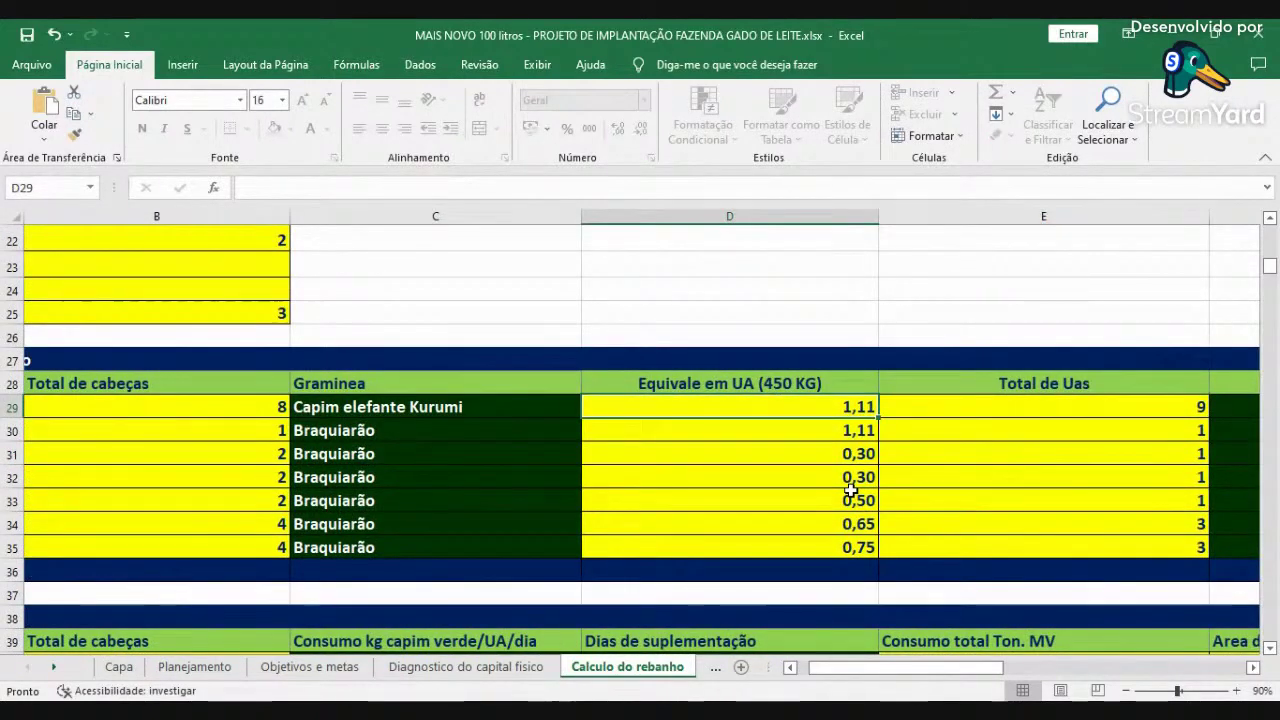
{"action": "scroll", "coordinate": [900, 260], "scroll_direction": "up", "scroll_amount": 1}
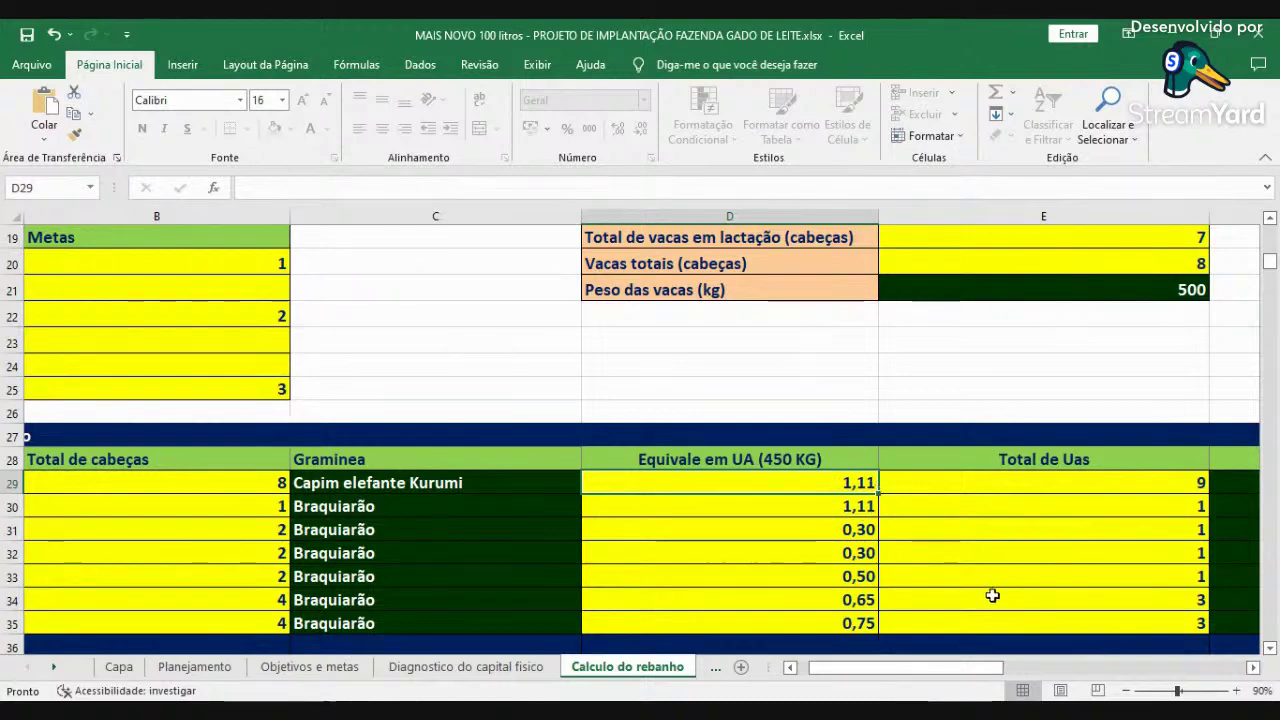
- Check the Taxa de lotação UA/há in F29 and the Área em há formula in G29 for the lactating cows
{"action": "left_click", "coordinate": [1254, 668]}
{"action": "left_click", "coordinate": [1254, 668]}
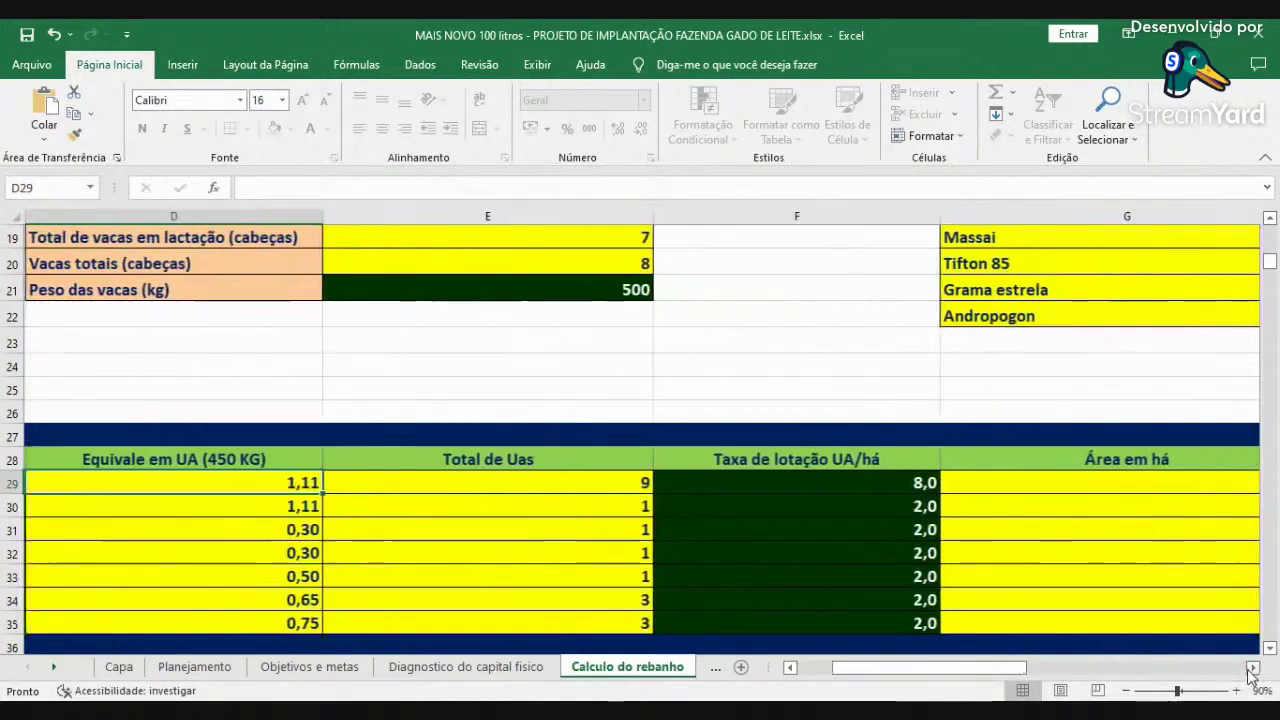
{"action": "left_click", "coordinate": [796, 481]}
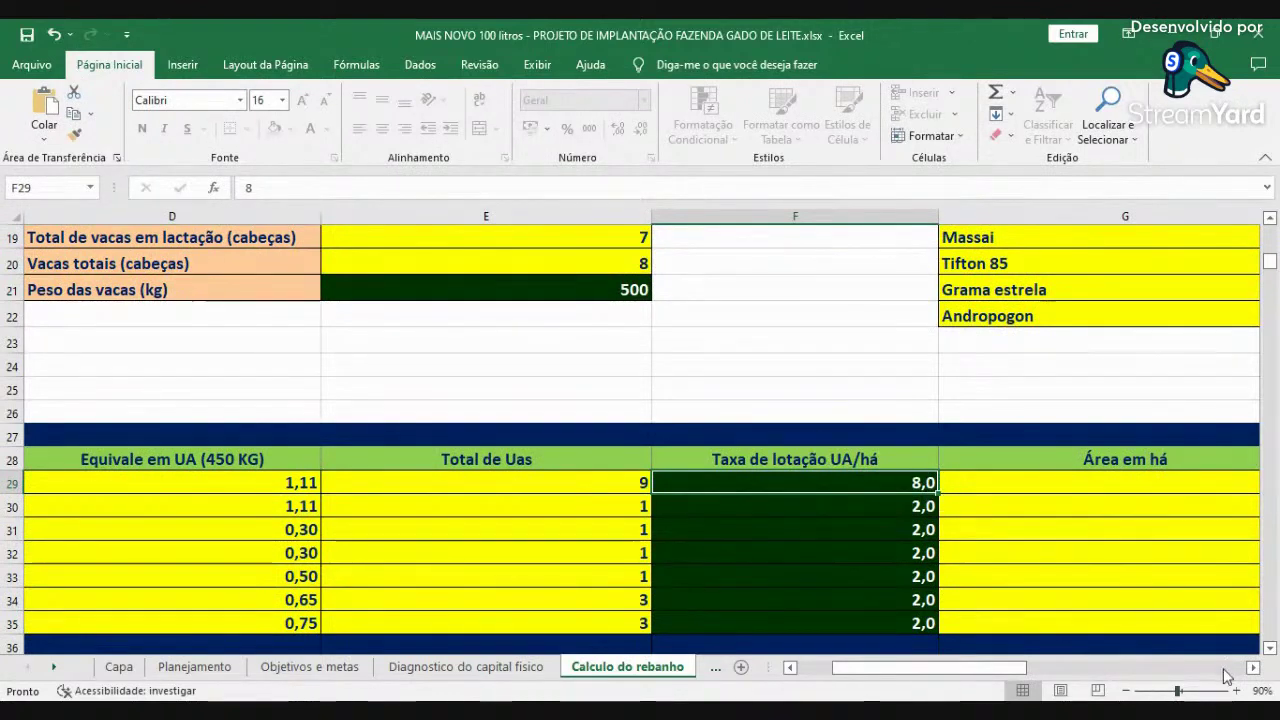
{"action": "scroll", "coordinate": [818, 448], "scroll_direction": "right", "scroll_amount": 1}
{"action": "left_click", "coordinate": [835, 482]}
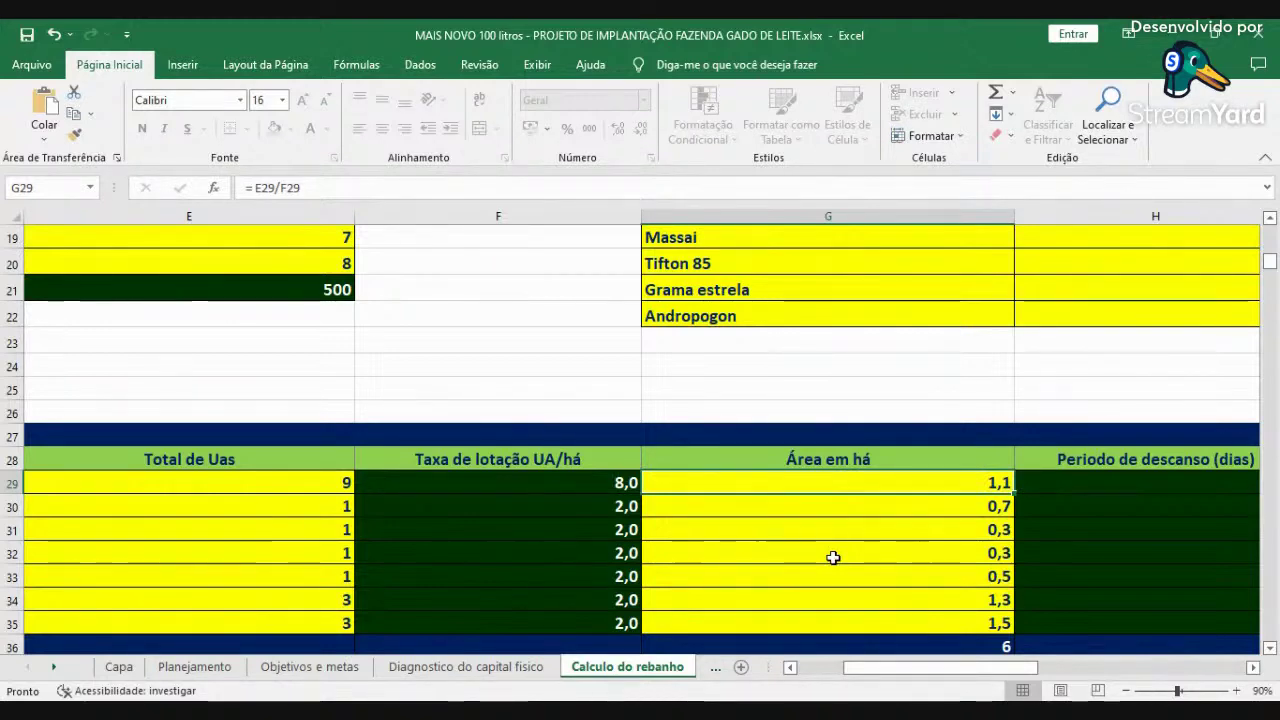
- Set the Rufioes / touros count in B16 to 0 and check its effect on the lactating cows' Total de Uas and grazing area
{"action": "left_click", "coordinate": [803, 668]}
{"action": "scroll", "coordinate": [643, 474], "scroll_direction": "up", "scroll_amount": 3}
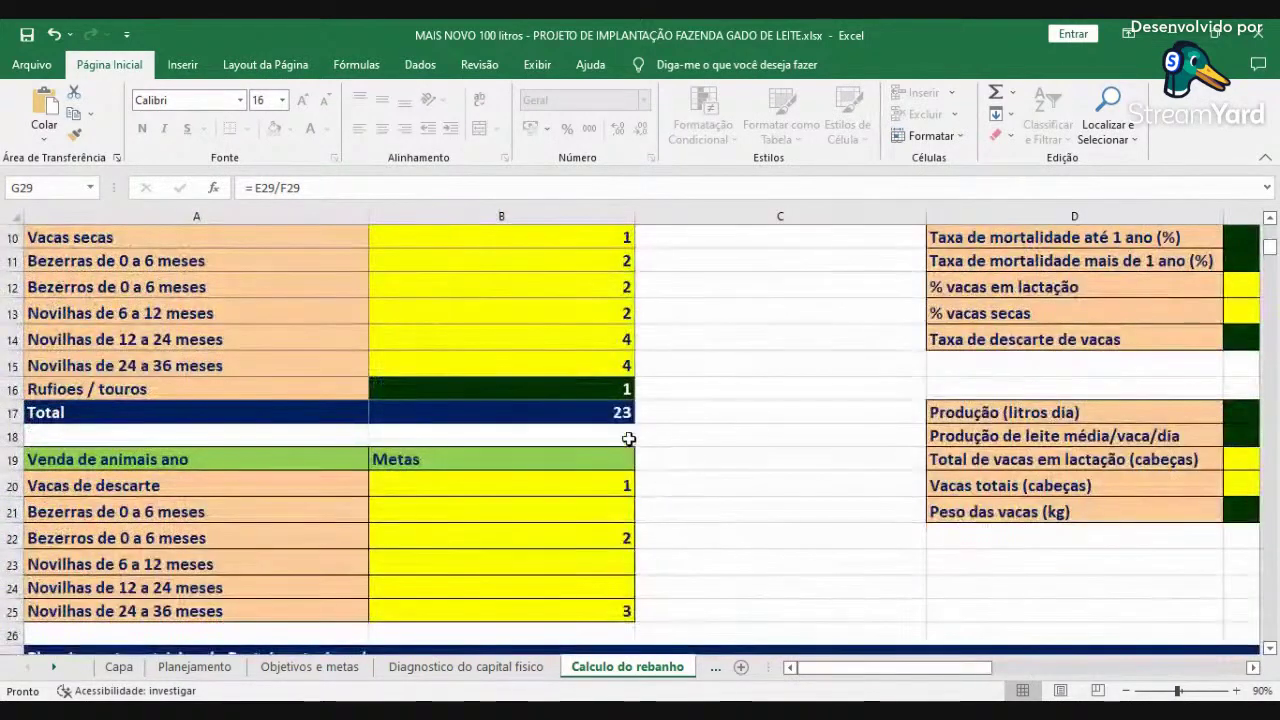
{"action": "left_click", "coordinate": [600, 392]}
{"action": "type", "text": "0"}
{"action": "key", "text": "Return"}
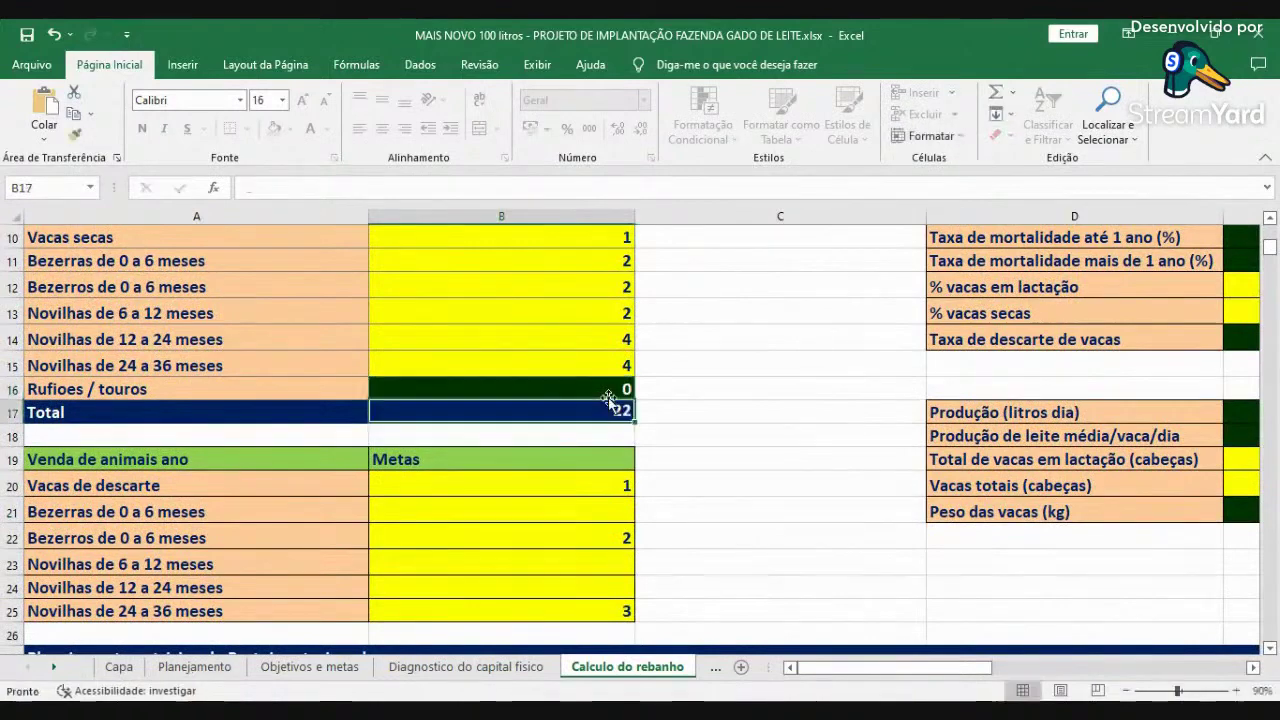
{"action": "scroll", "coordinate": [612, 402], "scroll_direction": "down", "scroll_amount": 2}
{"action": "scroll", "coordinate": [616, 409], "scroll_direction": "down", "scroll_amount": 2}
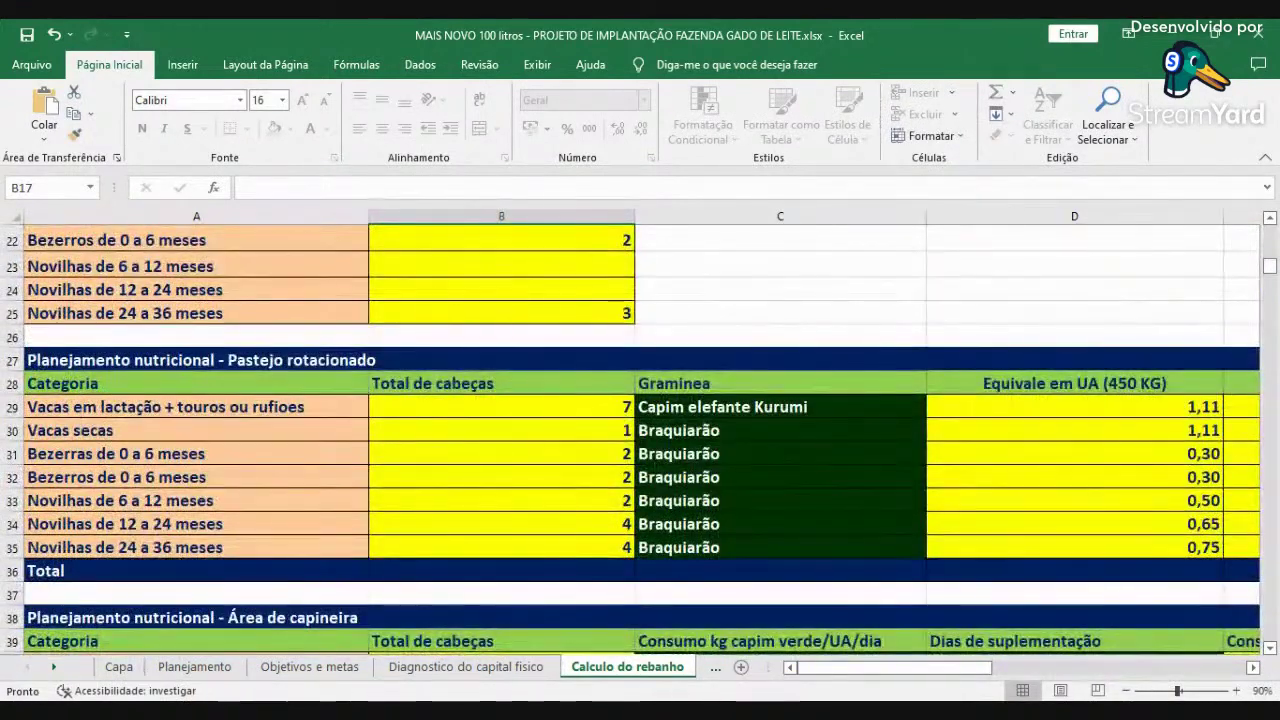
{"action": "left_click", "coordinate": [1253, 667]}
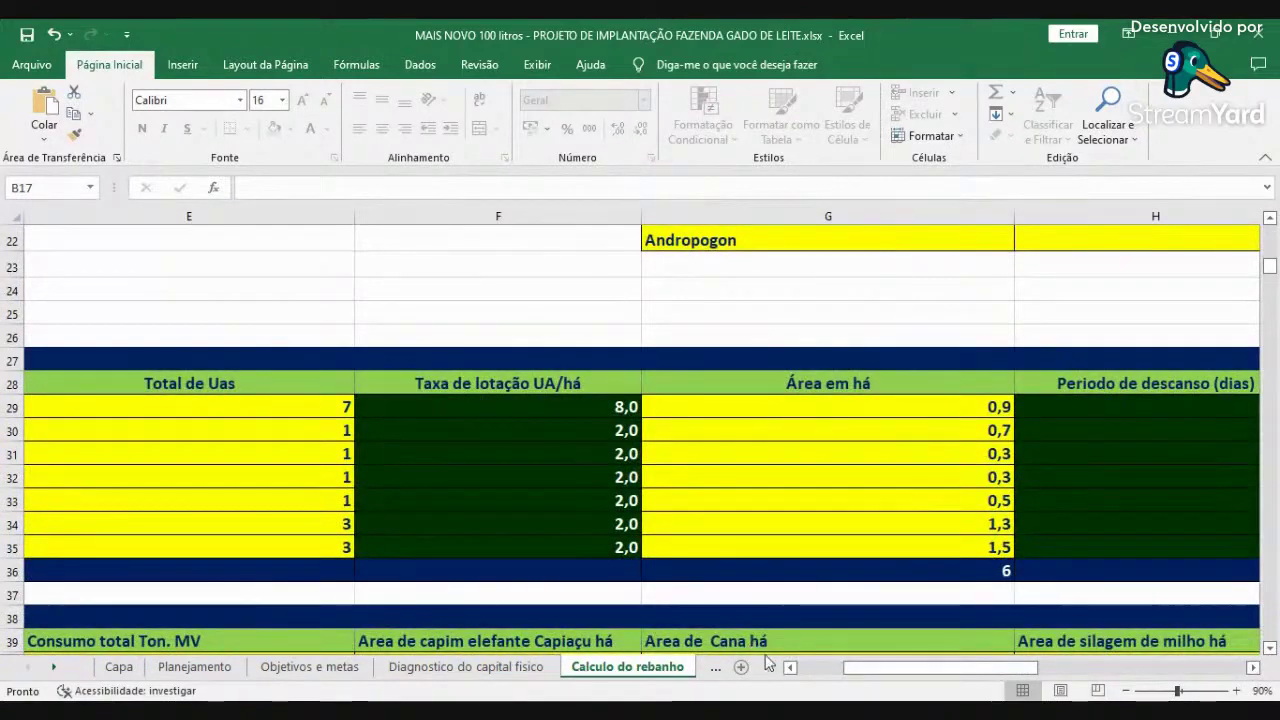
{"action": "scroll", "coordinate": [569, 305], "scroll_direction": "left", "scroll_amount": 5}
{"action": "scroll", "coordinate": [569, 305], "scroll_direction": "up", "scroll_amount": 2}
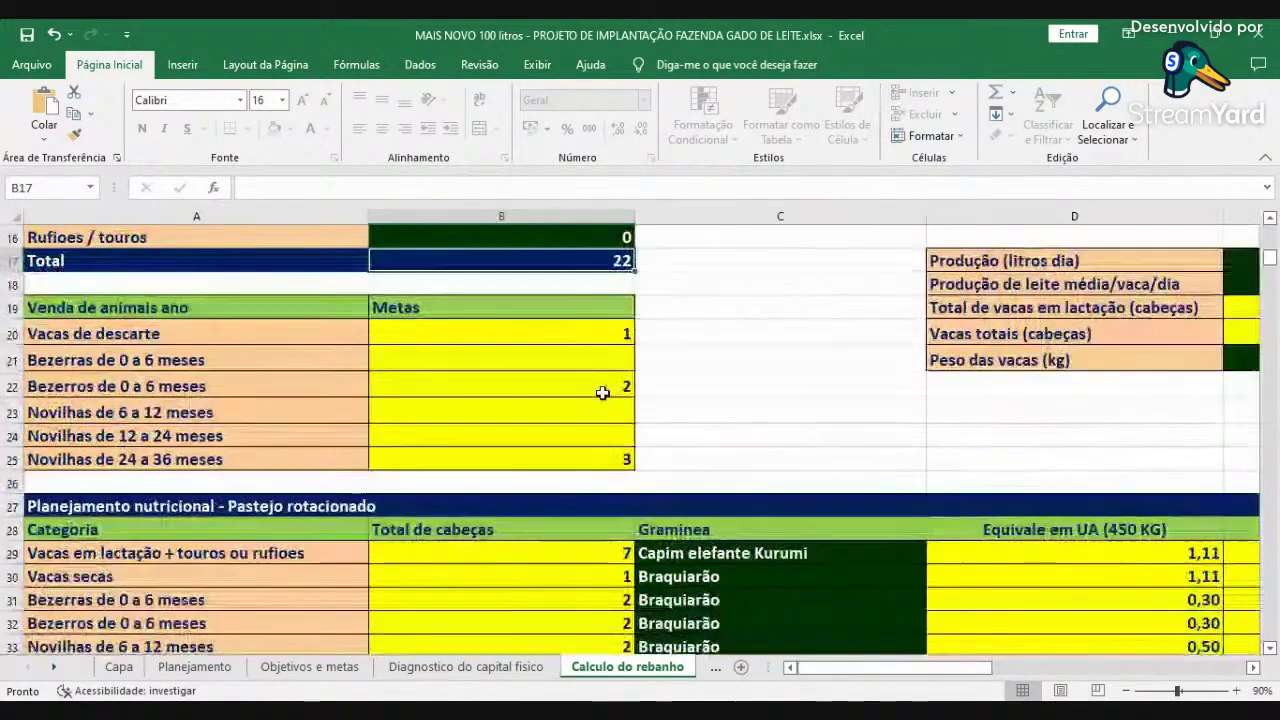
- Set the Rufioes / touros count in B16 to 1 and recheck the lactating cows' Área em há formula in G29
{"action": "left_click", "coordinate": [566, 237]}
{"action": "type", "text": "1"}
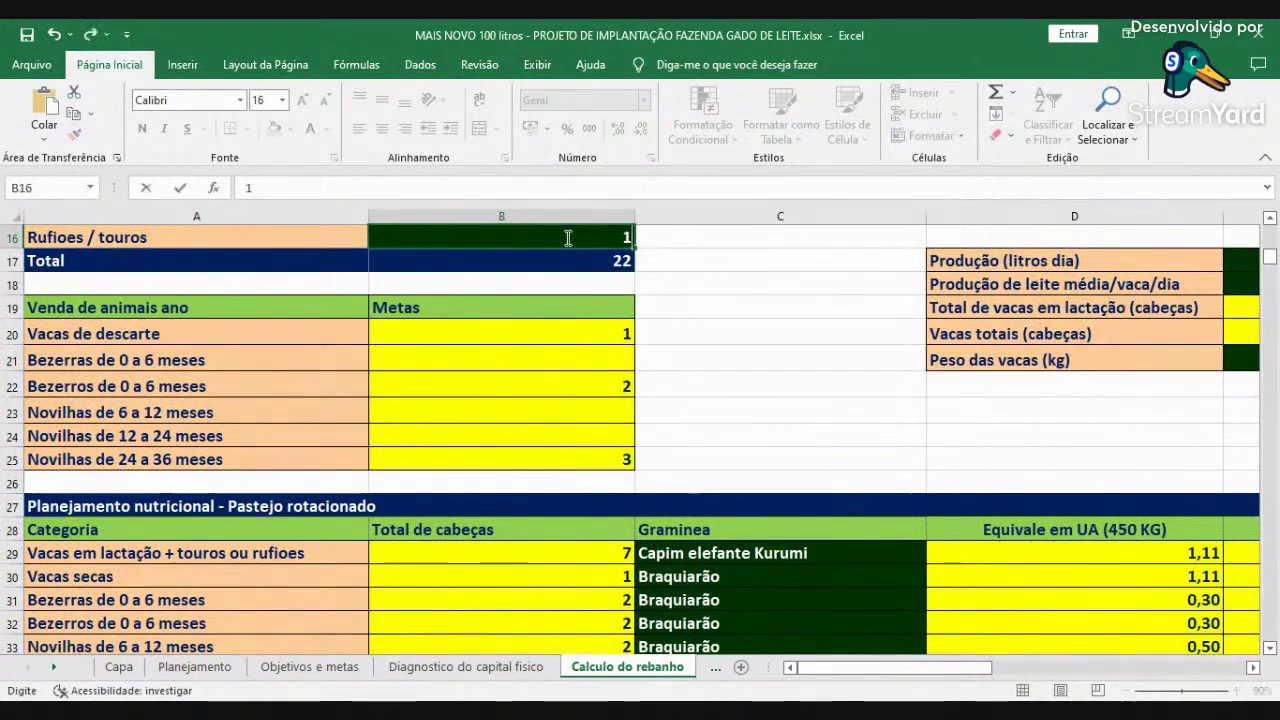
{"action": "key", "text": "Return"}
{"action": "scroll", "coordinate": [998, 360], "scroll_direction": "down", "scroll_amount": 3}
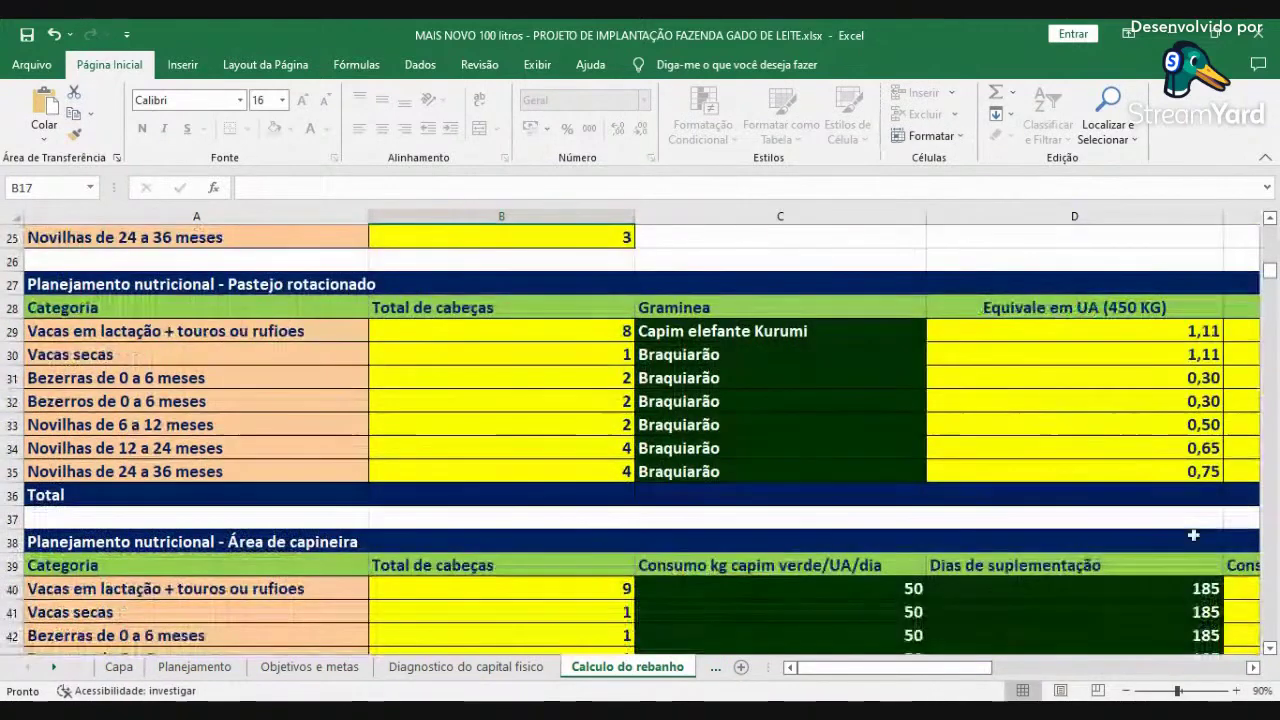
{"action": "left_click", "coordinate": [1252, 667]}
{"action": "left_click", "coordinate": [1252, 667]}
{"action": "left_click", "coordinate": [1252, 667]}
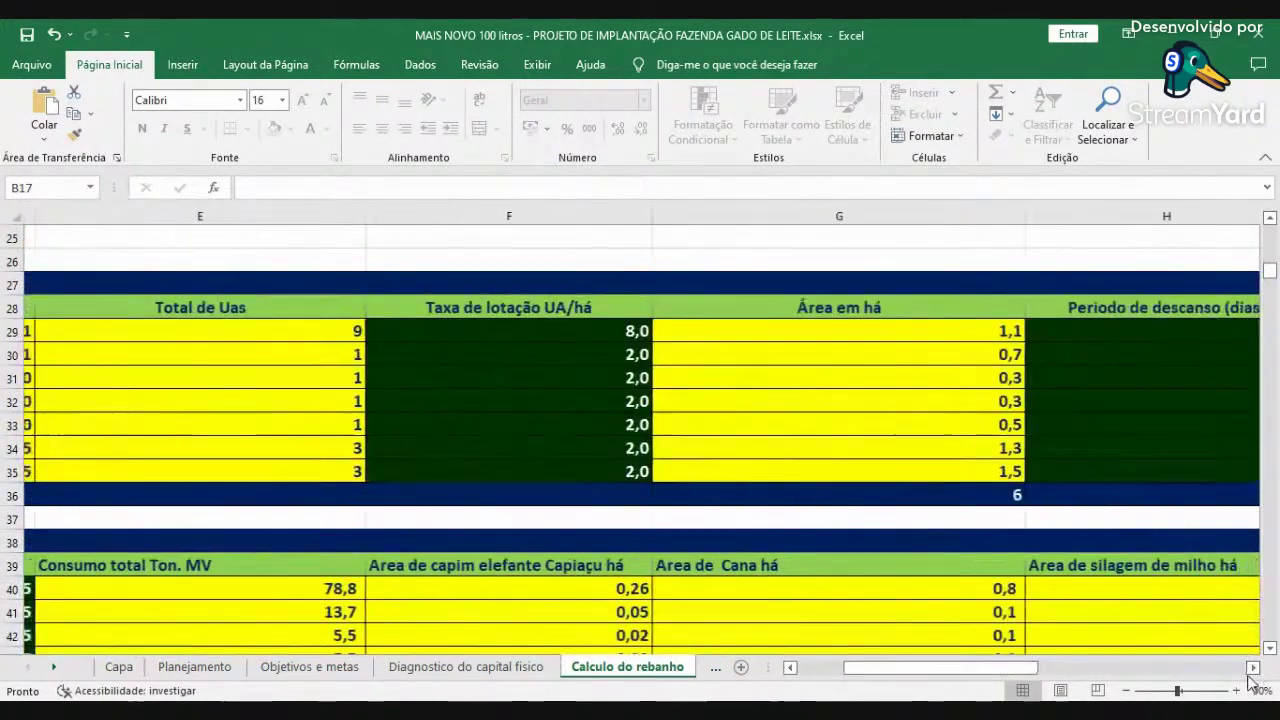
{"action": "left_click", "coordinate": [896, 332]}
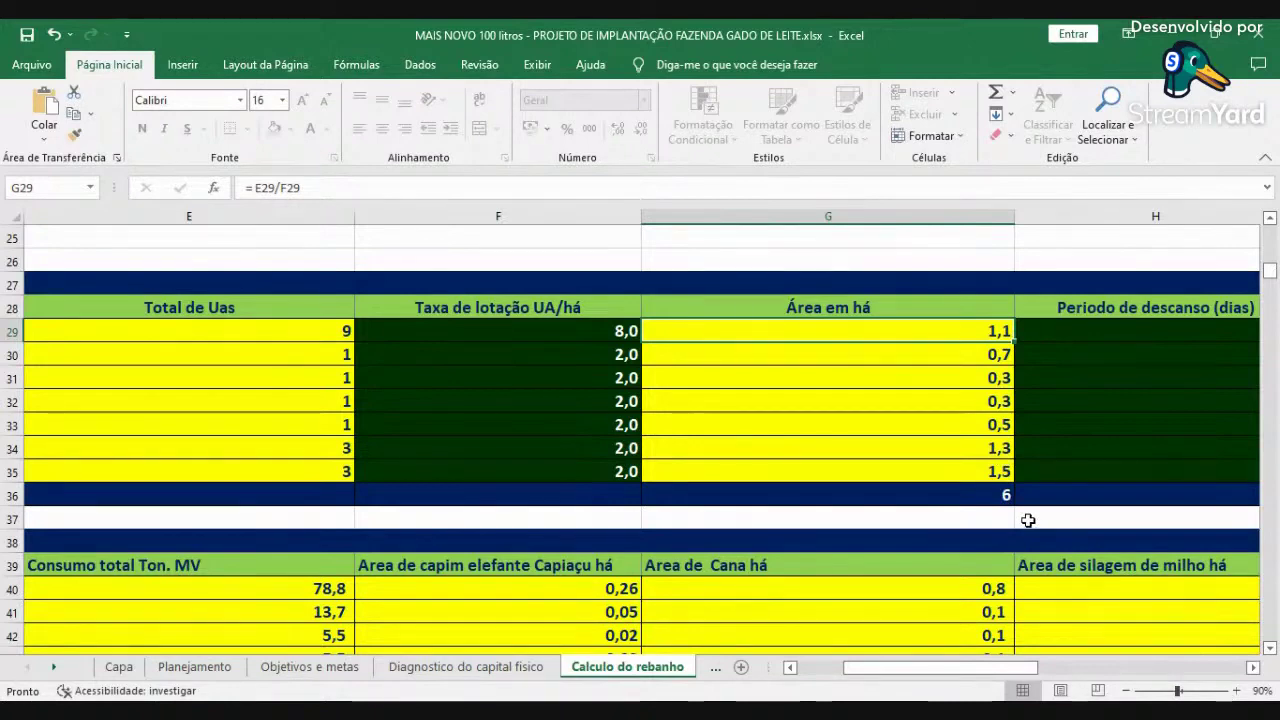
- Set the Periodo de descanso (dias) for the lactating cows in H29 to 22
{"action": "left_click", "coordinate": [1254, 668]}
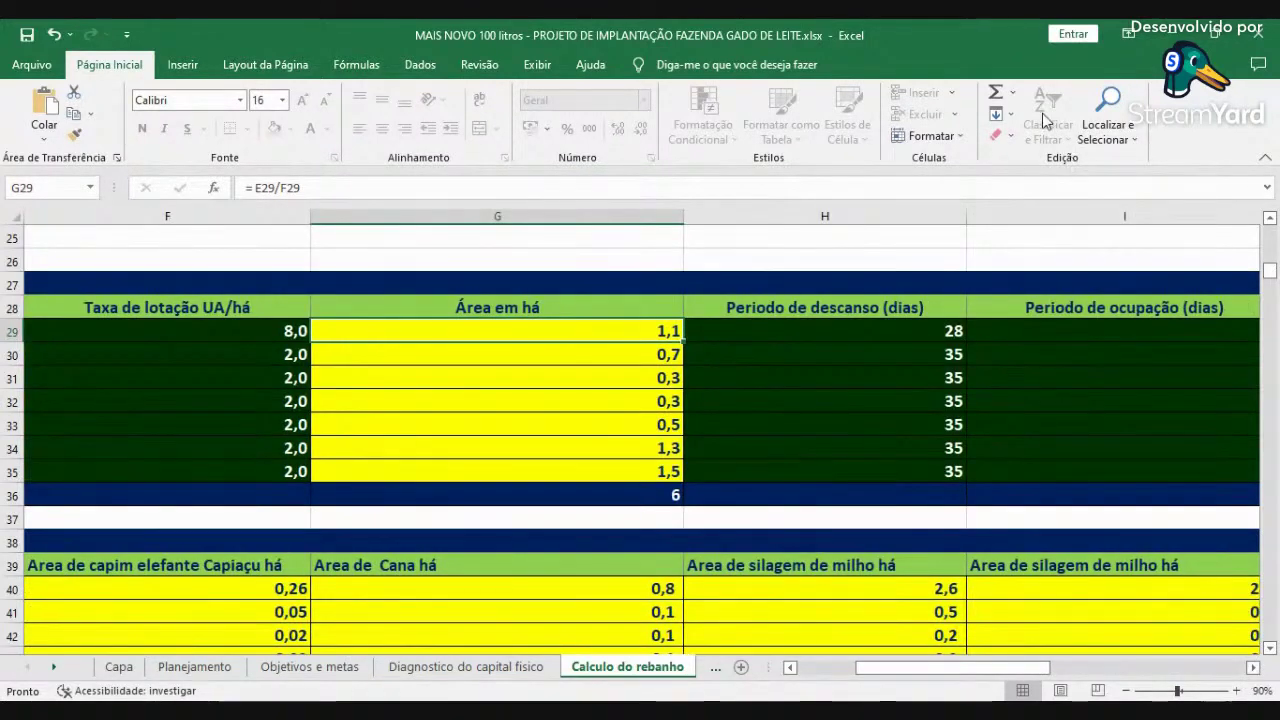
{"action": "left_click", "coordinate": [832, 324]}
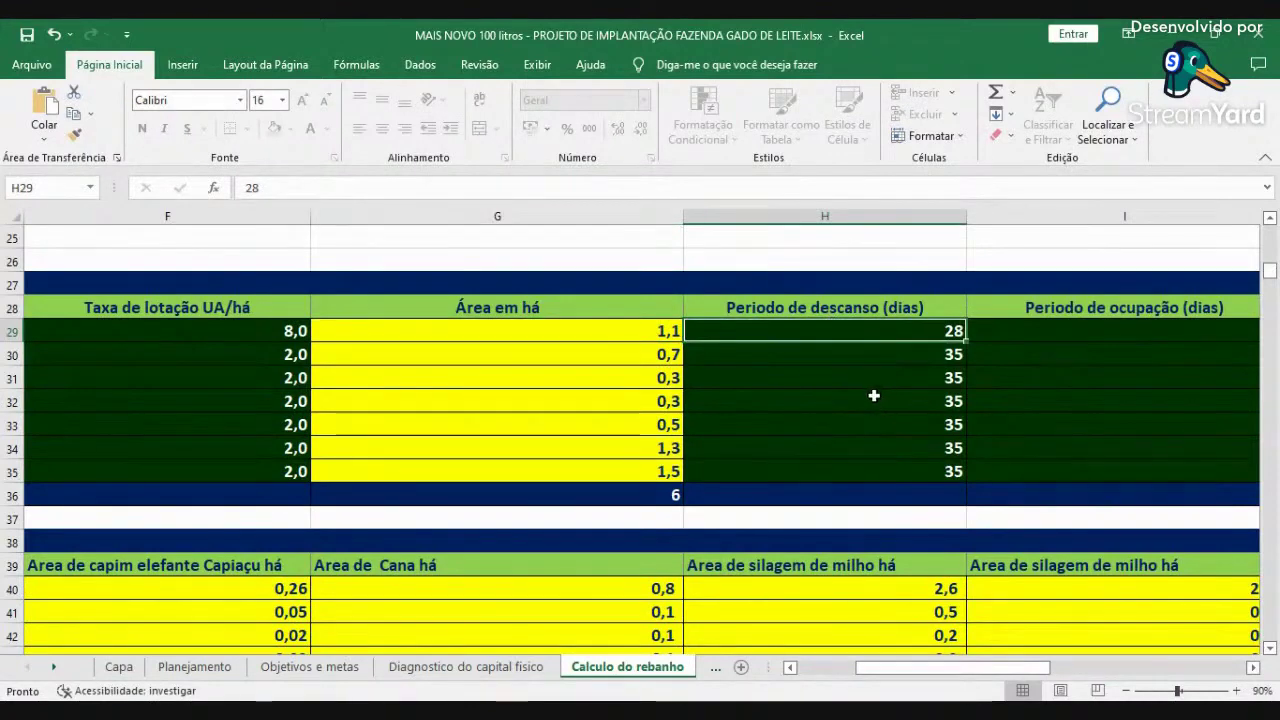
{"action": "type", "text": "22"}
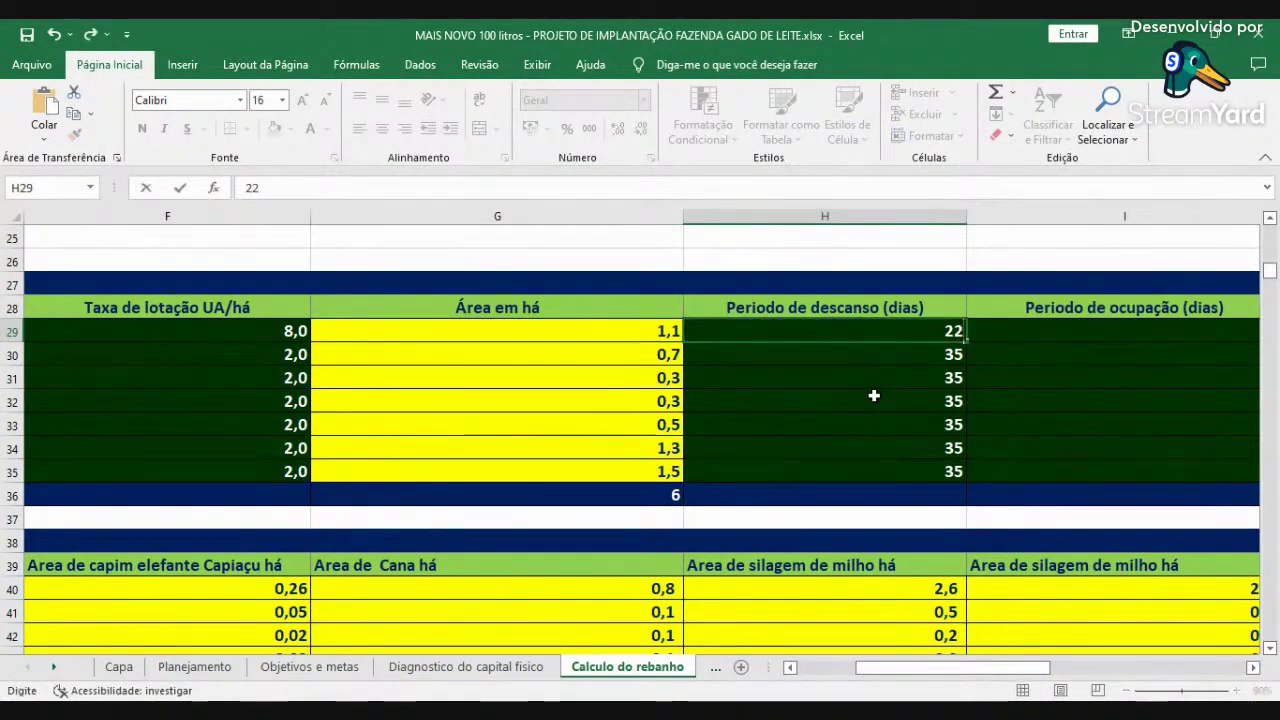
{"action": "key", "text": "Tab"}
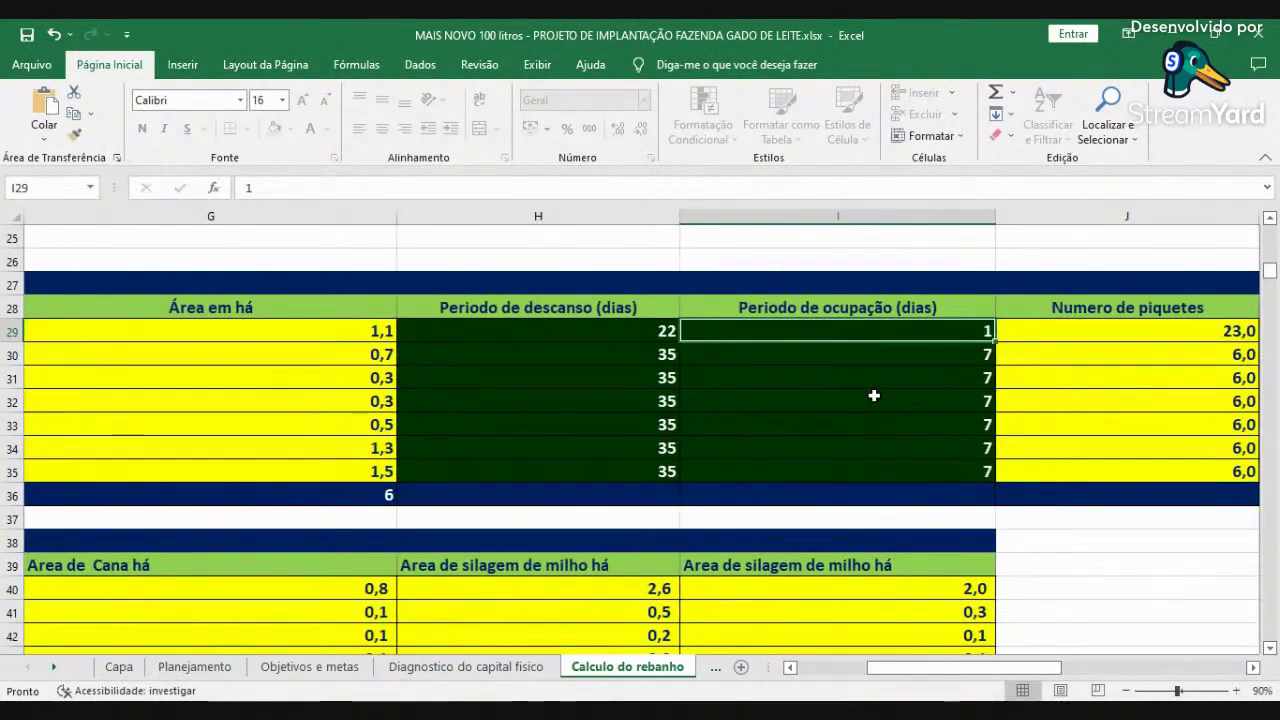
- Check the lactating cows' number of paddocks, paddock area, electric fence lengths and square paddock dimensions in J29 to N29
{"action": "key", "text": "Tab"}
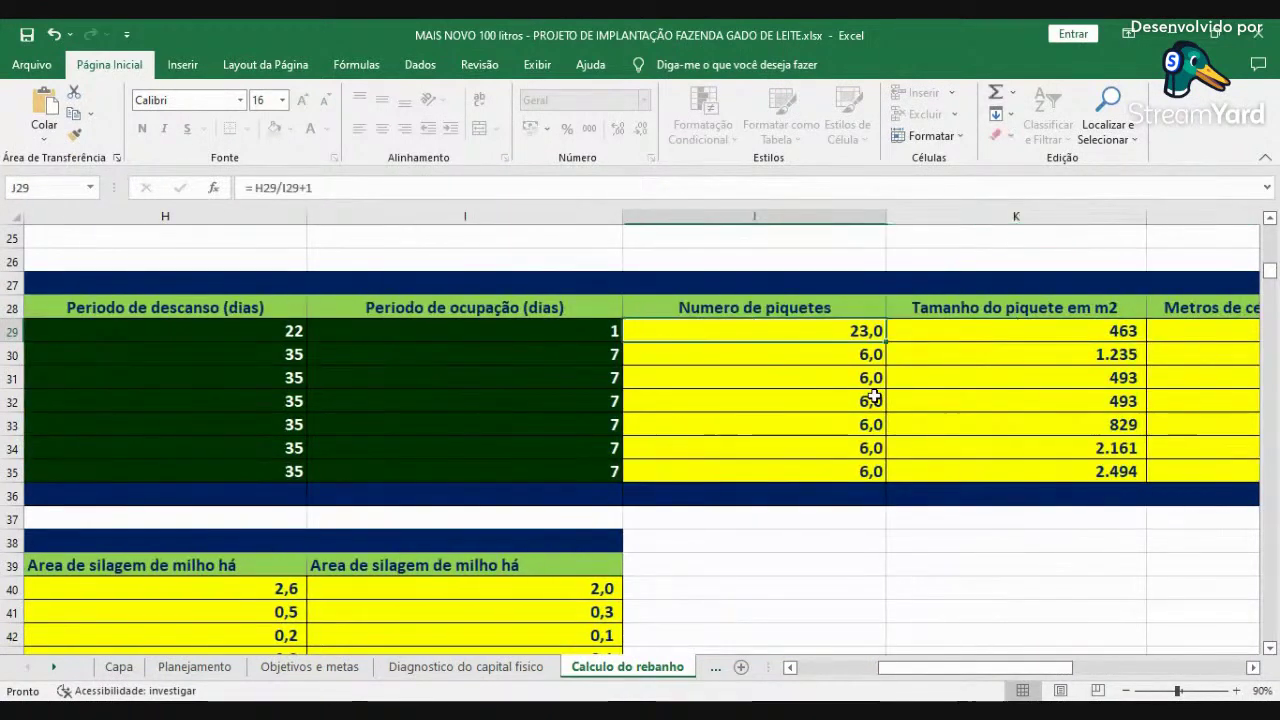
{"action": "key", "text": "Tab"}
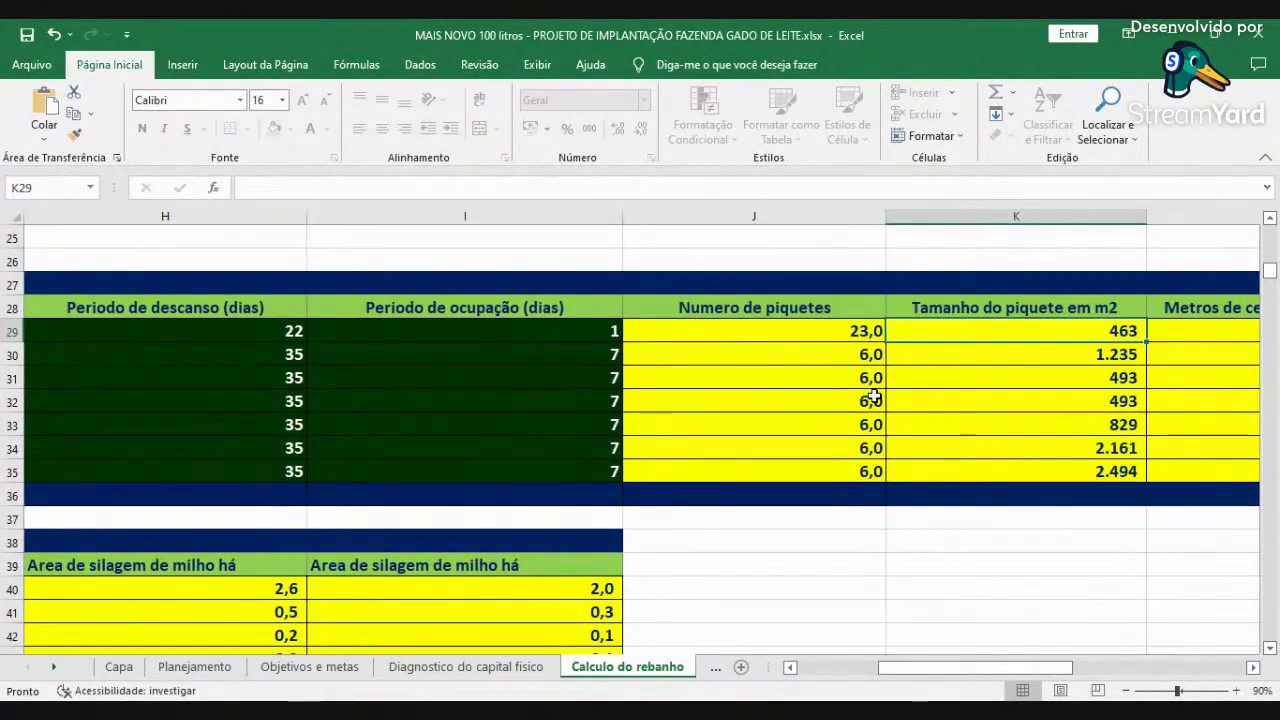
{"action": "key", "text": "Tab"}
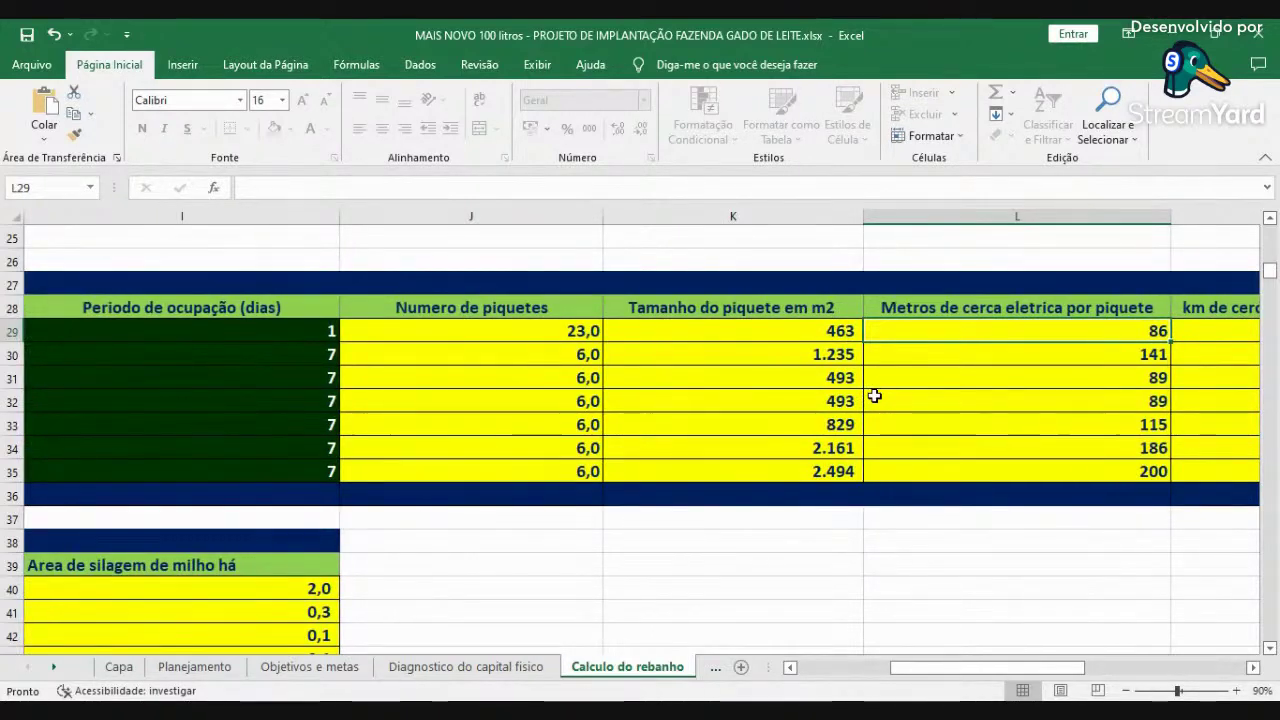
{"action": "key", "text": "Tab"}
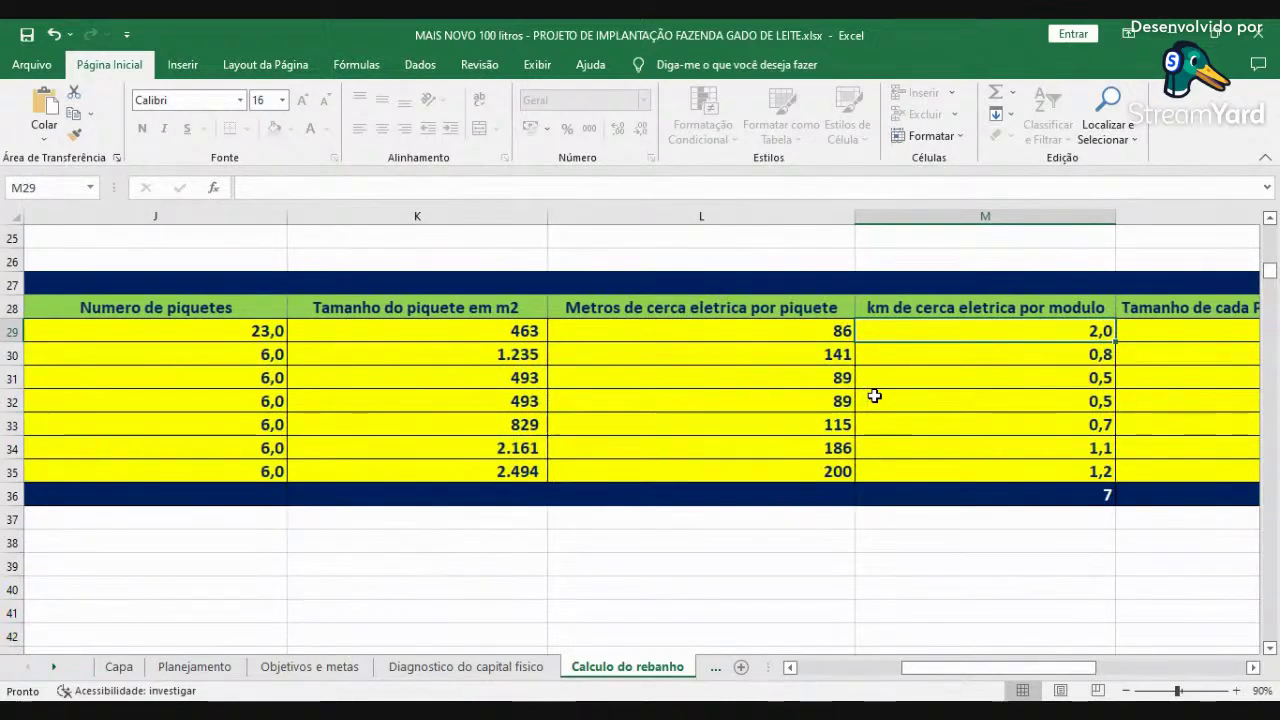
{"action": "key", "text": "Tab"}
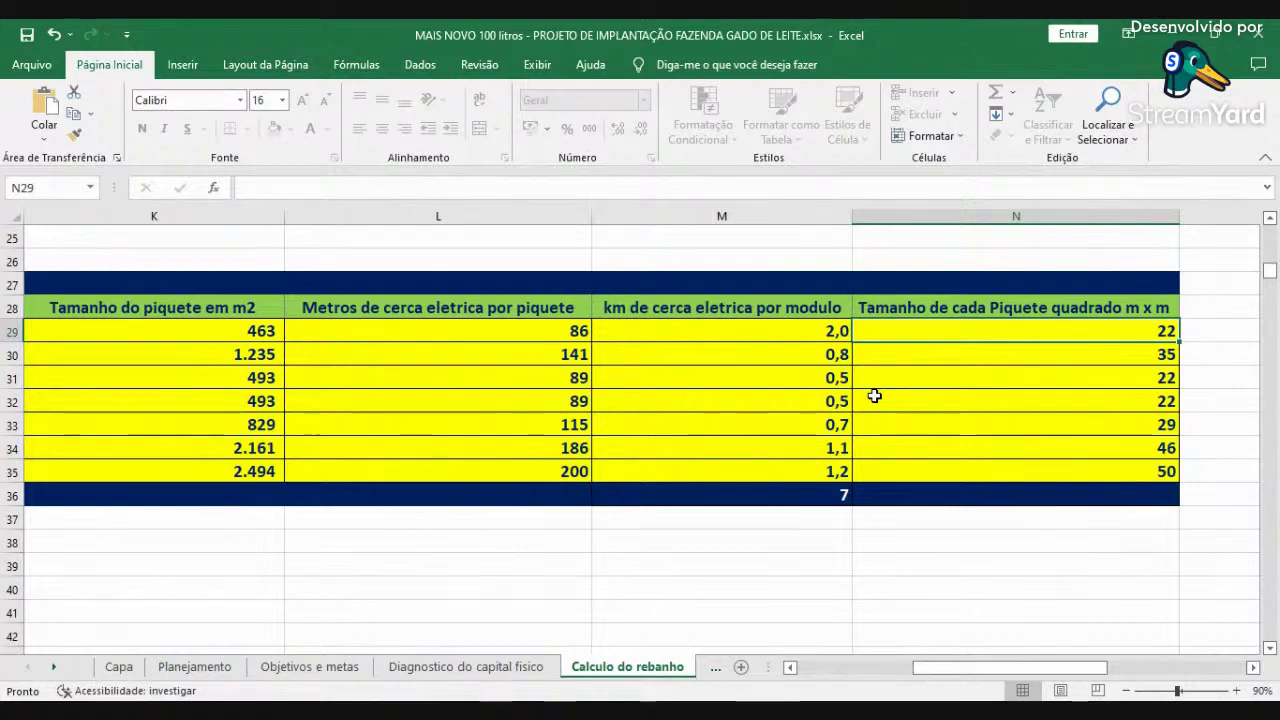
- Go back to the start of the rotational grazing table and check the Graminea and Equivale em UA of the Vacas secas in row 30
{"action": "key", "text": "Left"}
{"action": "key", "text": "Left"}
{"action": "key", "text": "Left"}
{"action": "key", "text": "Left"}
{"action": "key", "text": "Left"}
{"action": "key", "text": "Left"}
{"action": "key", "text": "Left"}
{"action": "key", "text": "Left"}
{"action": "key", "text": "Left"}
{"action": "key", "text": "Left"}
{"action": "key", "text": "Left"}
{"action": "key", "text": "Left"}
{"action": "key", "text": "Left"}
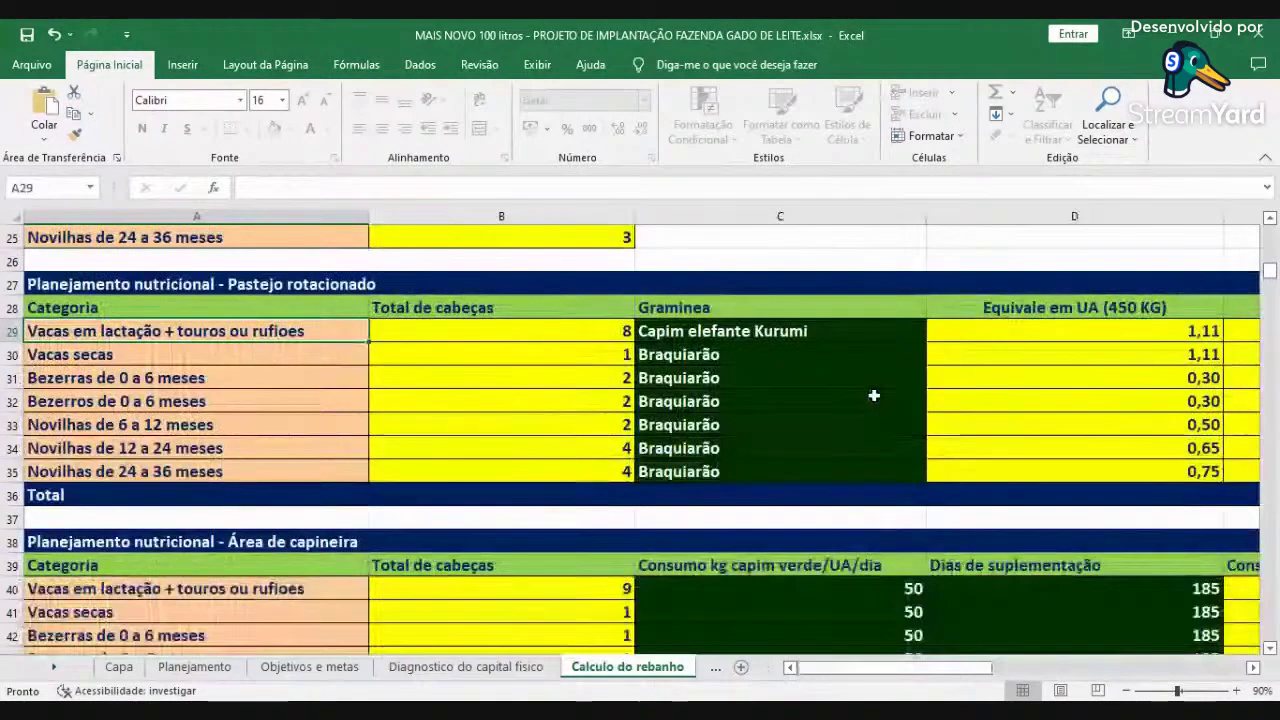
{"action": "key", "text": "Down"}
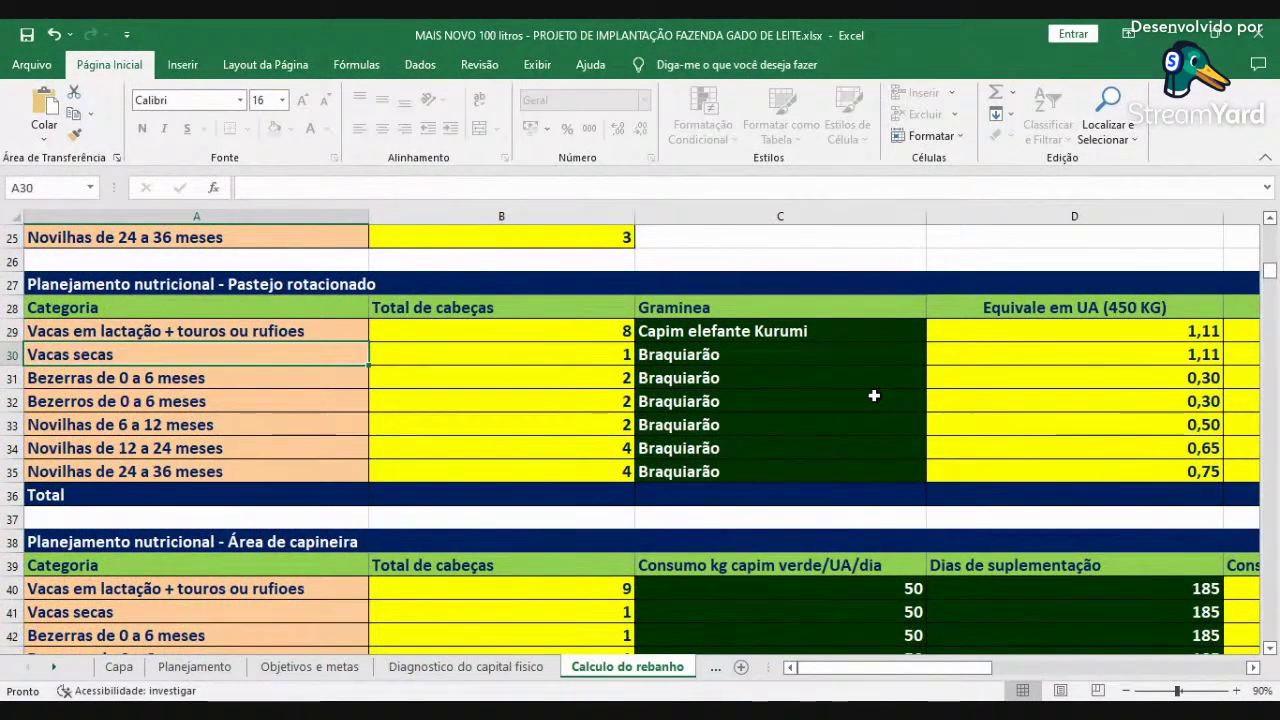
{"action": "key", "text": "Right"}
{"action": "key", "text": "Right"}
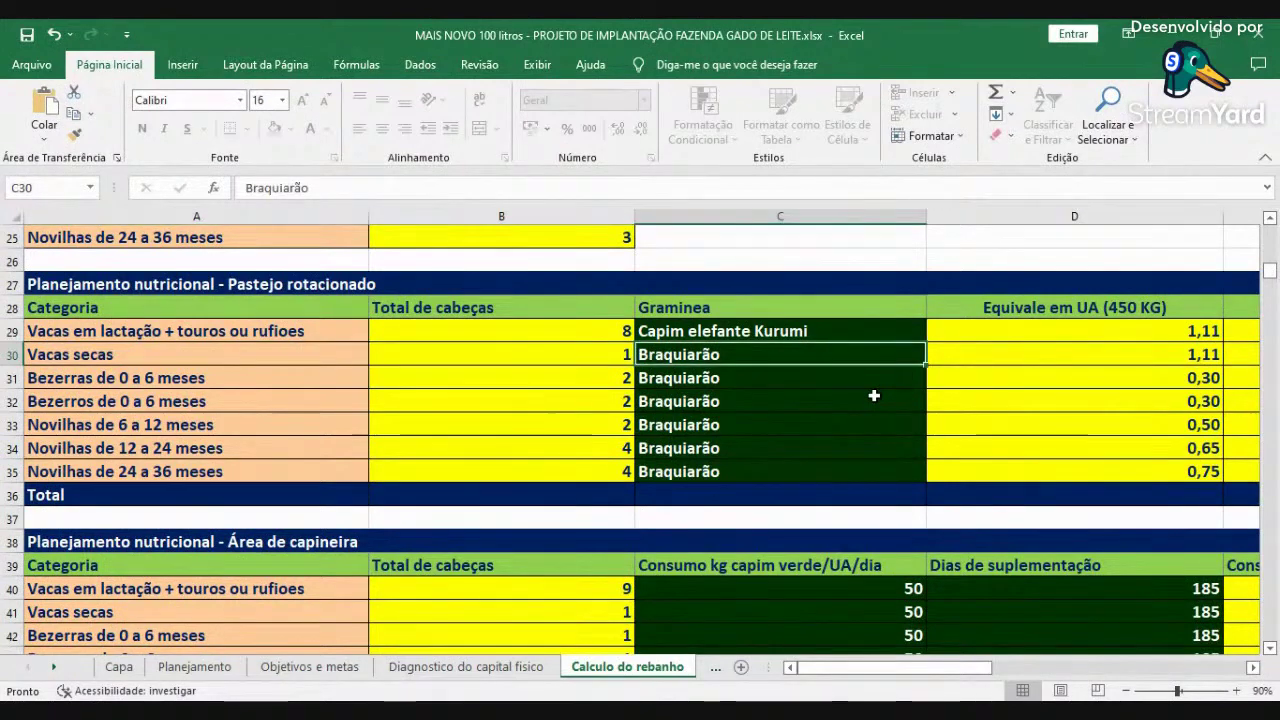
{"action": "key", "text": "Right"}
- Examine the Braquiarão dry matter yields, entry and exit heights and Periodo de descanso (dias) in row 6 of the grass table
{"action": "scroll", "coordinate": [873, 395], "scroll_direction": "up", "scroll_amount": 8}
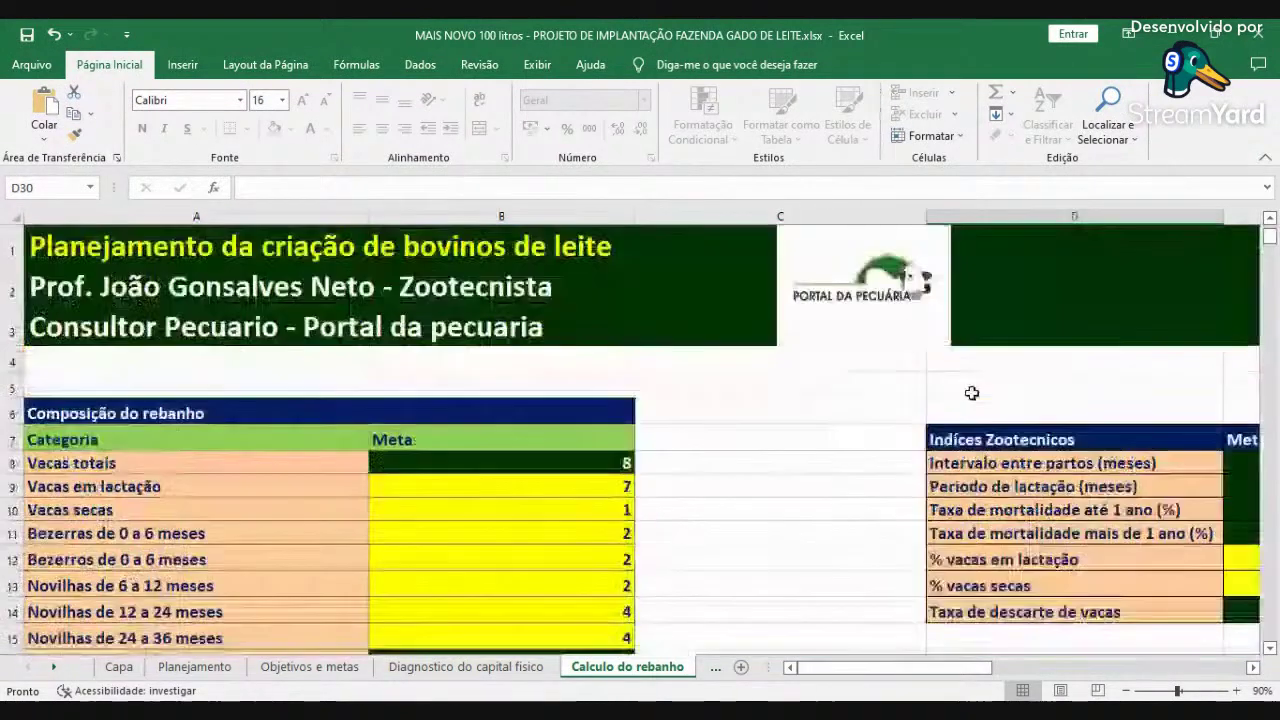
{"action": "scroll", "coordinate": [853, 383], "scroll_direction": "right", "scroll_amount": 4}
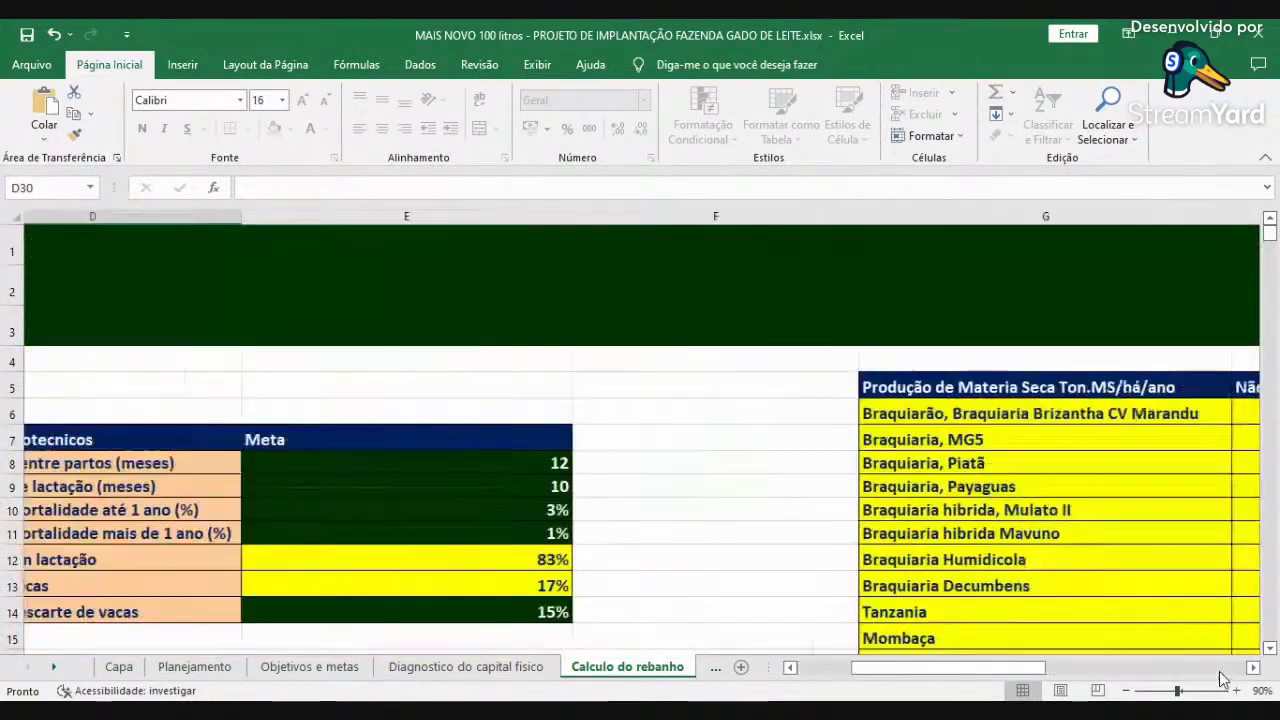
{"action": "left_click", "coordinate": [857, 407]}
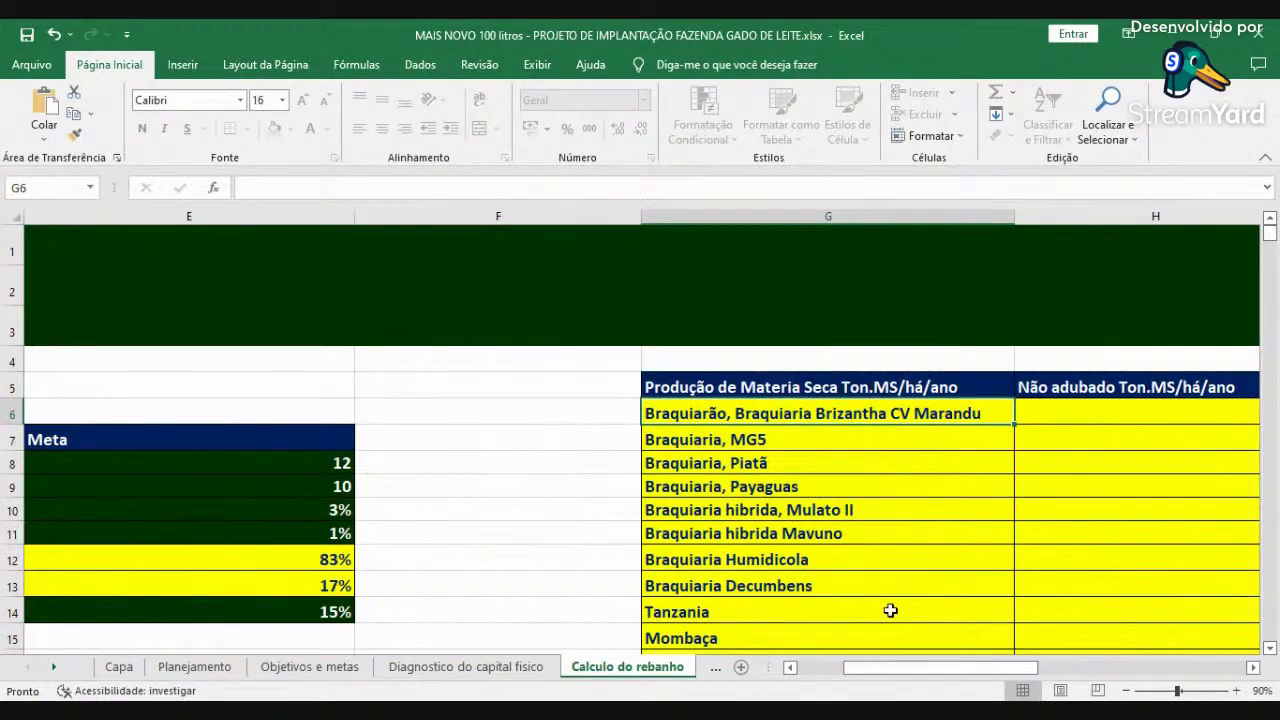
{"action": "key", "text": "Right"}
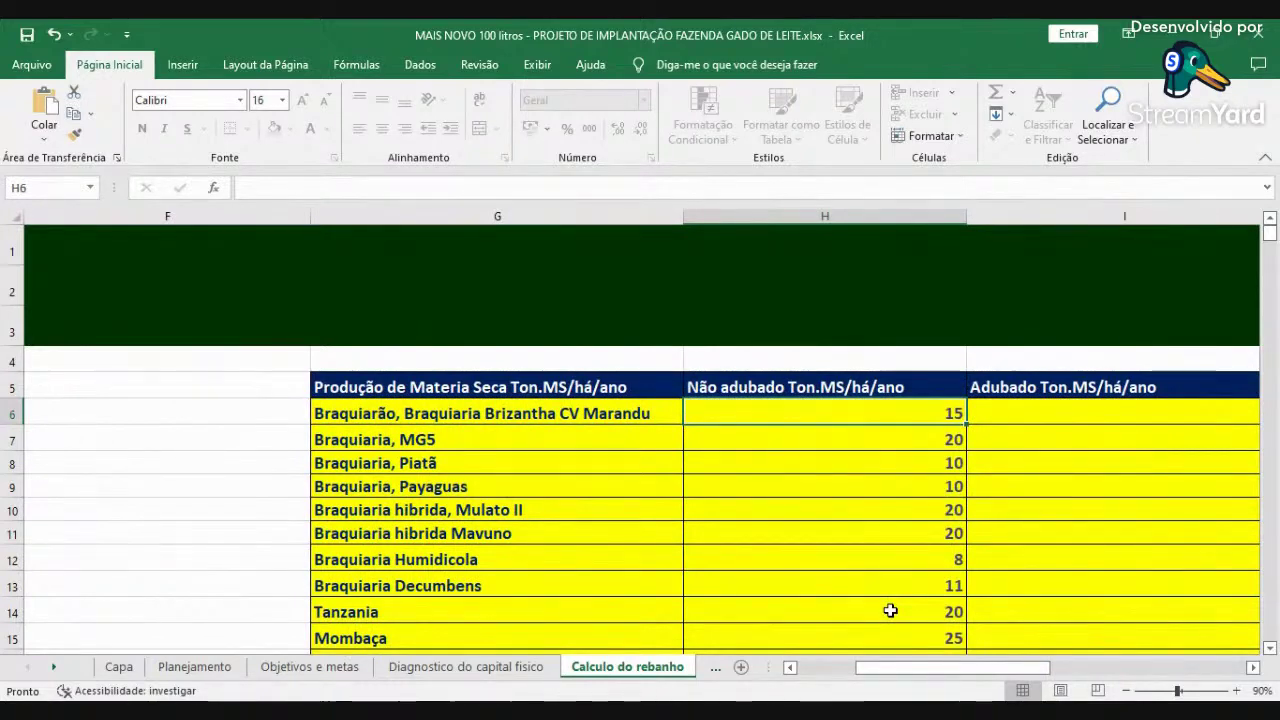
{"action": "key", "text": "Right"}
{"action": "key", "text": "Right"}
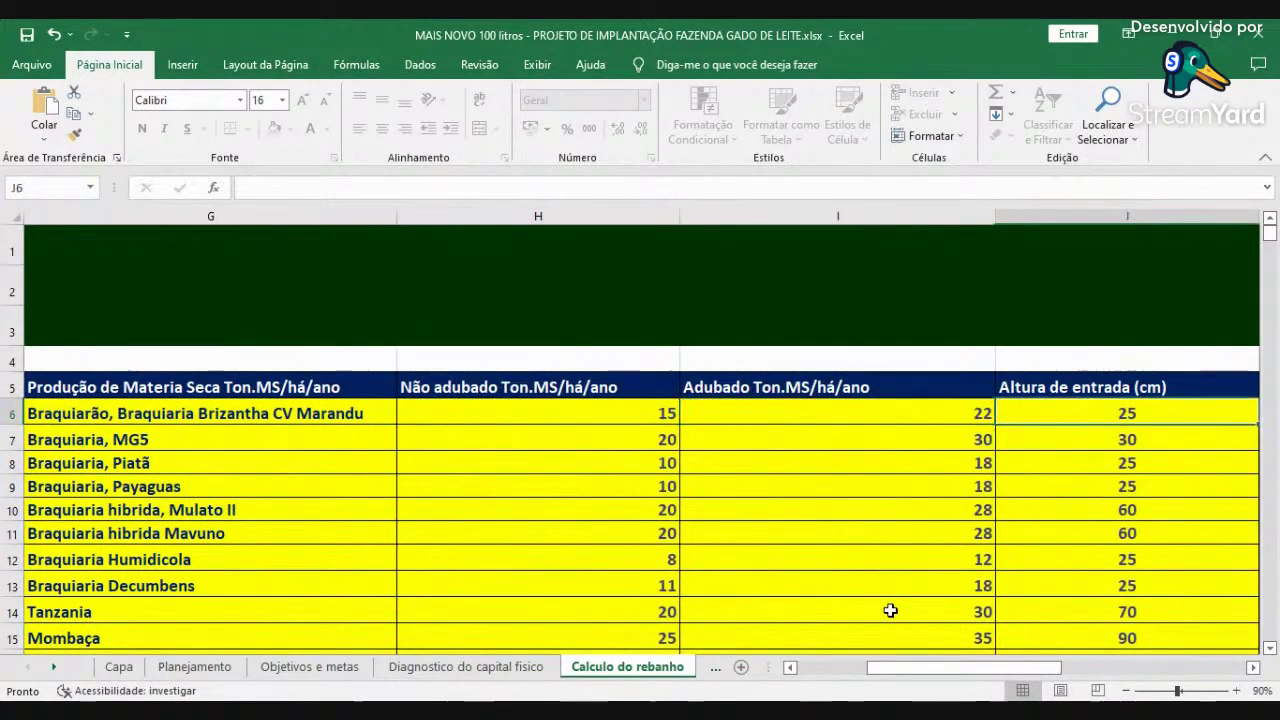
{"action": "scroll", "coordinate": [890, 610], "scroll_direction": "right", "scroll_amount": 1}
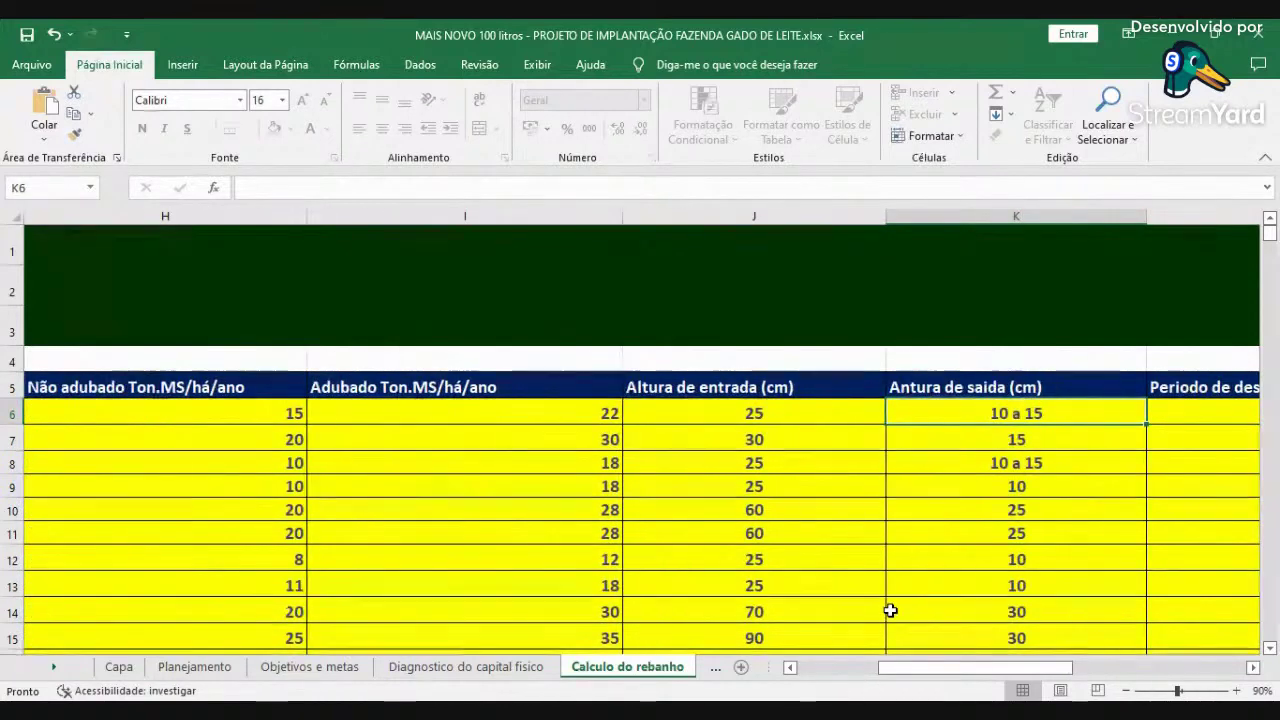
{"action": "key", "text": "Right"}
{"action": "key", "text": "Right"}
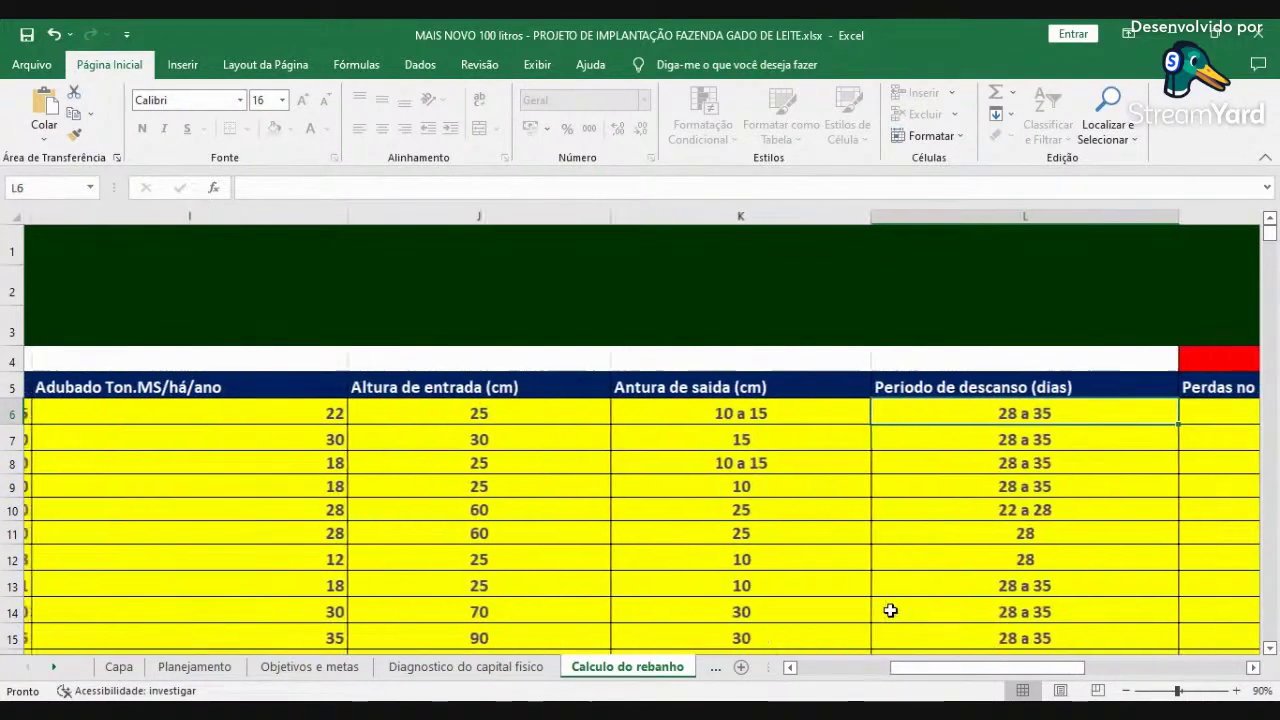
- Examine the Braquiarão grazing losses and Perido das aguas (dias), and compare its unfertilized and fertilized stocking rates in P6 and Q6
{"action": "key", "text": "Right"}
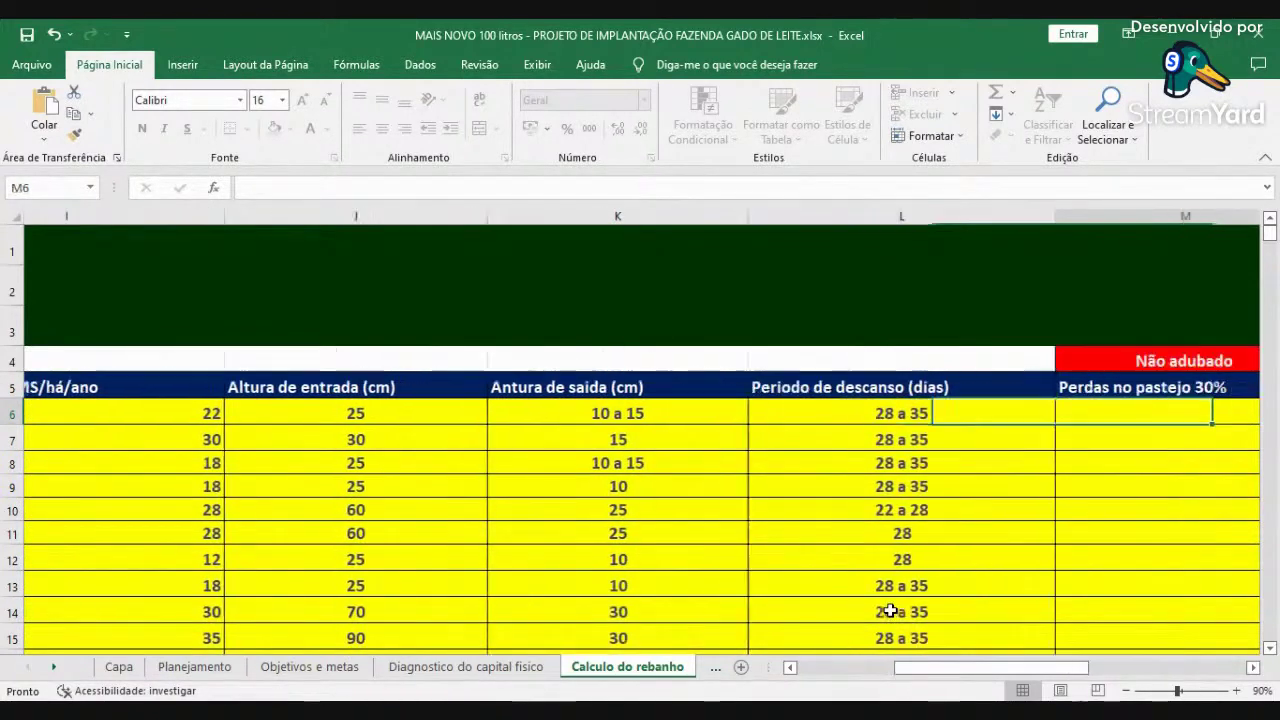
{"action": "key", "text": "Right"}
{"action": "key", "text": "Right"}
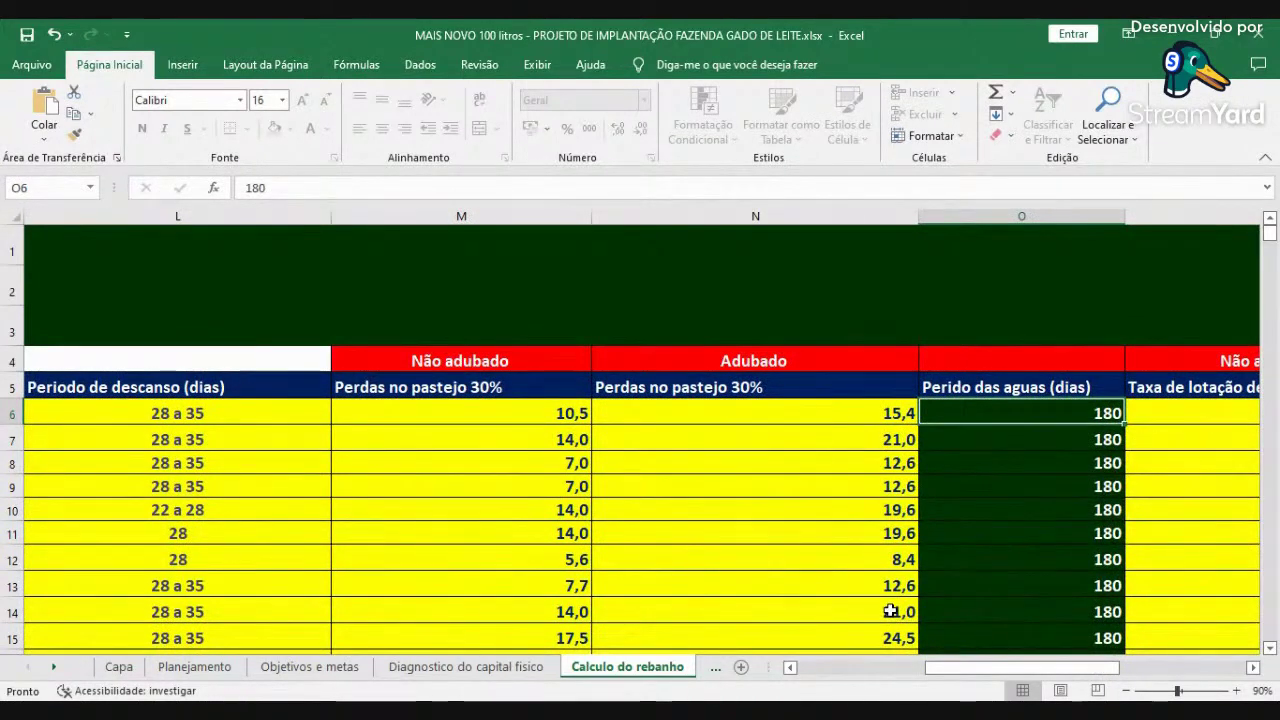
{"action": "key", "text": "Right"}
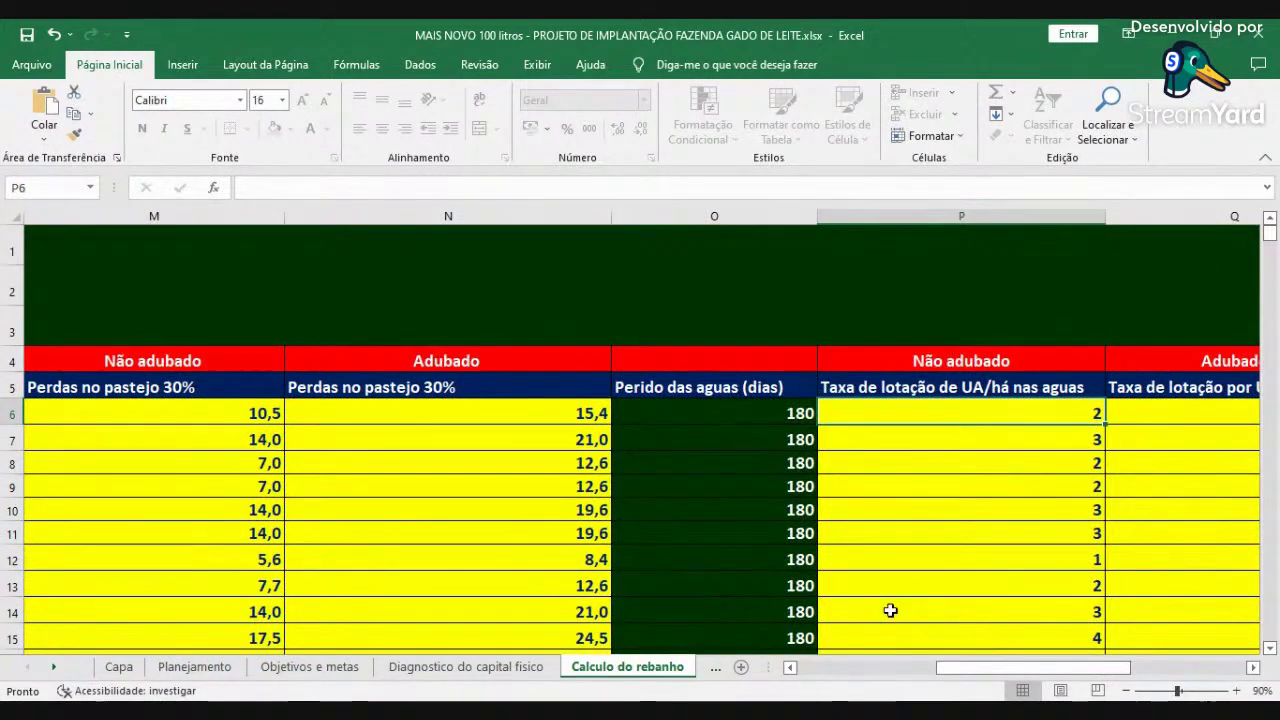
{"action": "key", "text": "Right"}
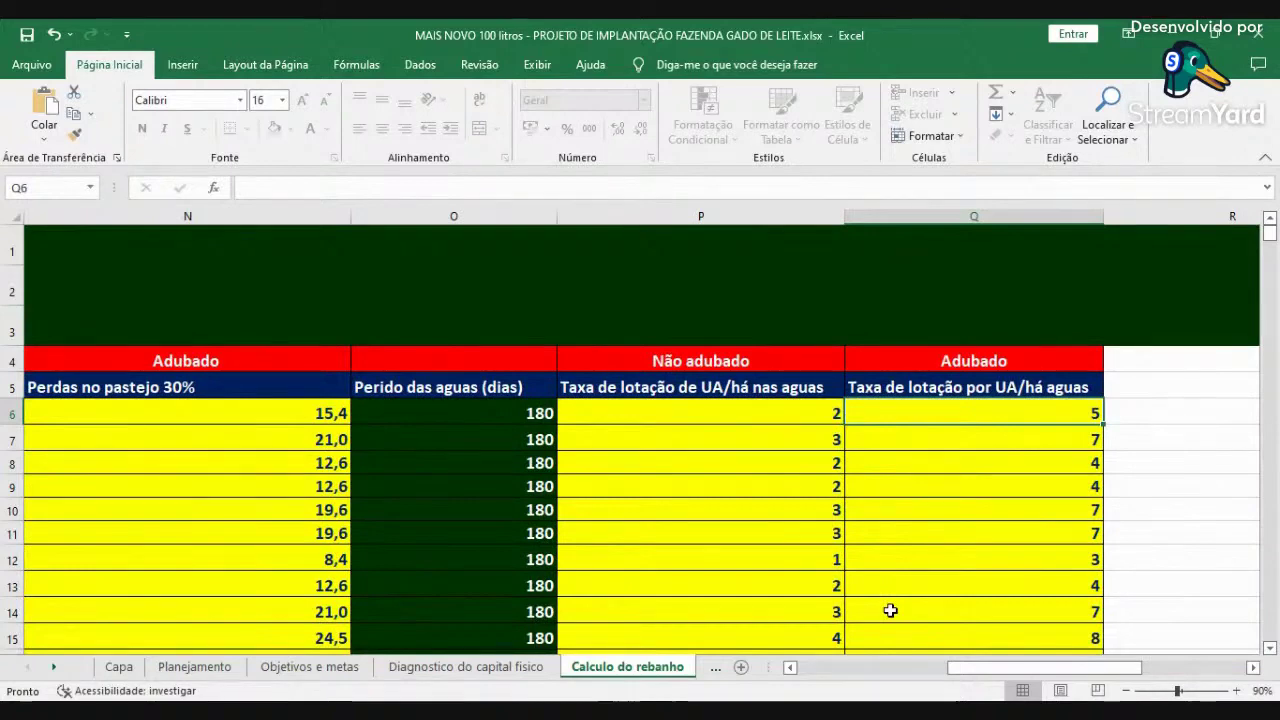
{"action": "key", "text": "Left"}
{"action": "key", "text": "Right"}
{"action": "key", "text": "Left"}
- Set the Perido das aguas (dias) for Braquiarão in O6 to 365
{"action": "key", "text": "Left"}
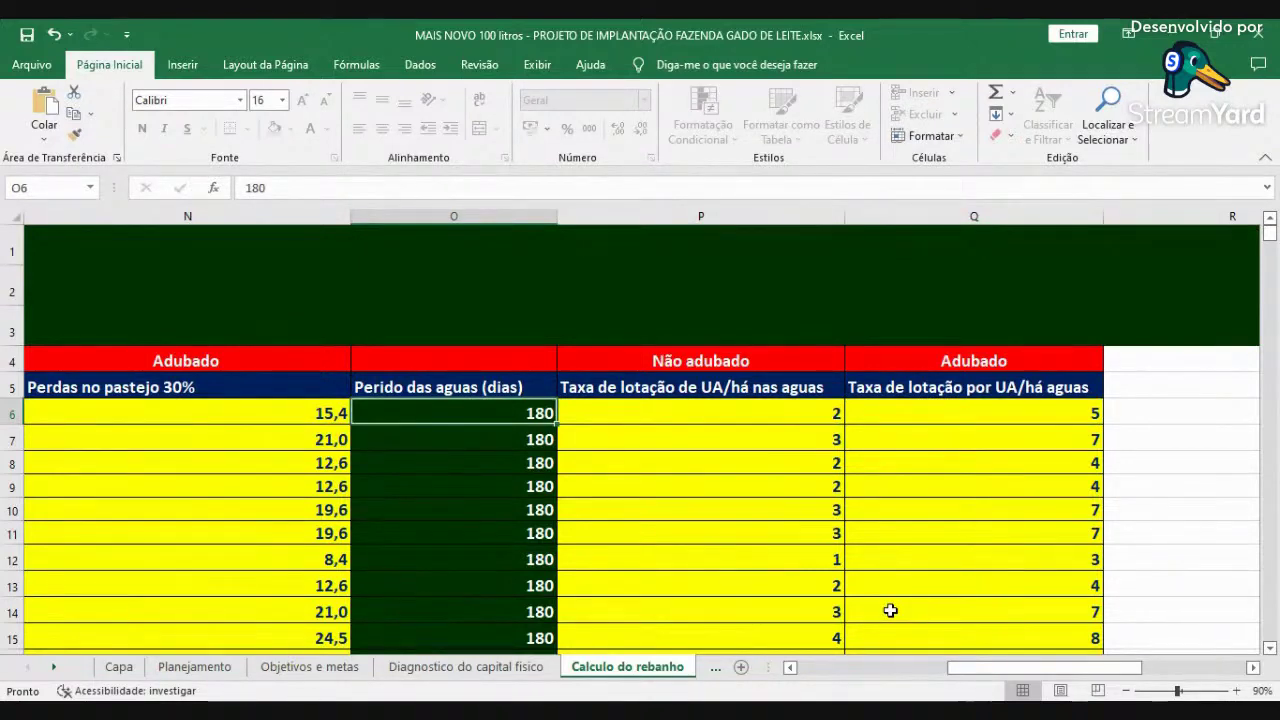
{"action": "type", "text": "3"}
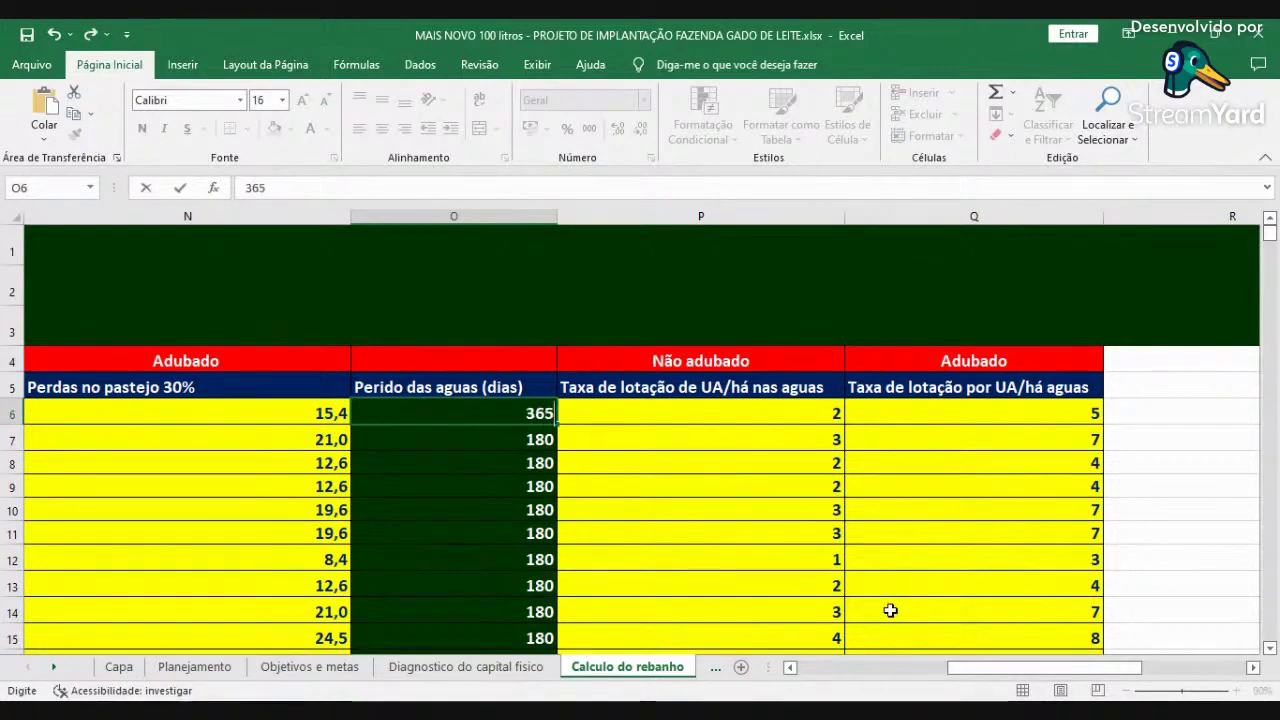
{"action": "type", "text": "65"}
{"action": "key", "text": "ctrl+Return"}
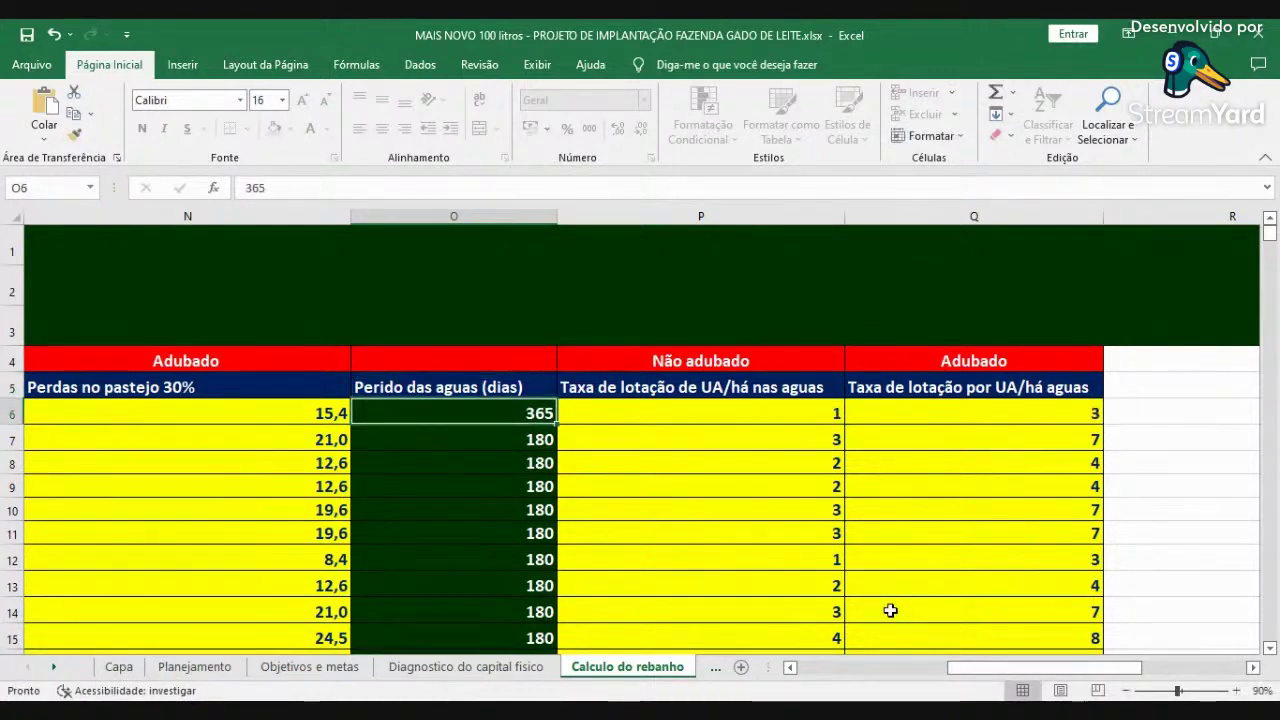
- Check the Braquiarão unfertilized stocking rate in P6, and review stocking rates, areas, rest and occupation periods in the rotational grazing table
{"action": "key", "text": "Right"}
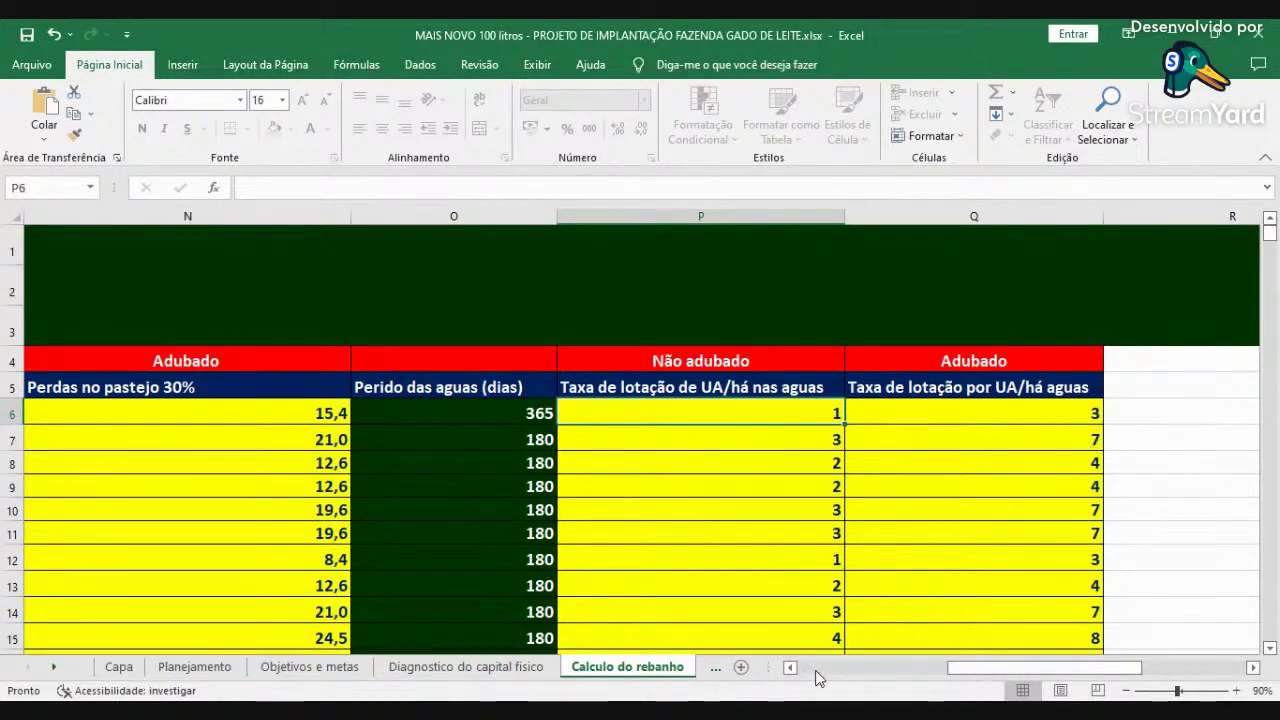
{"action": "scroll", "coordinate": [815, 678], "scroll_direction": "left", "scroll_amount": 5}
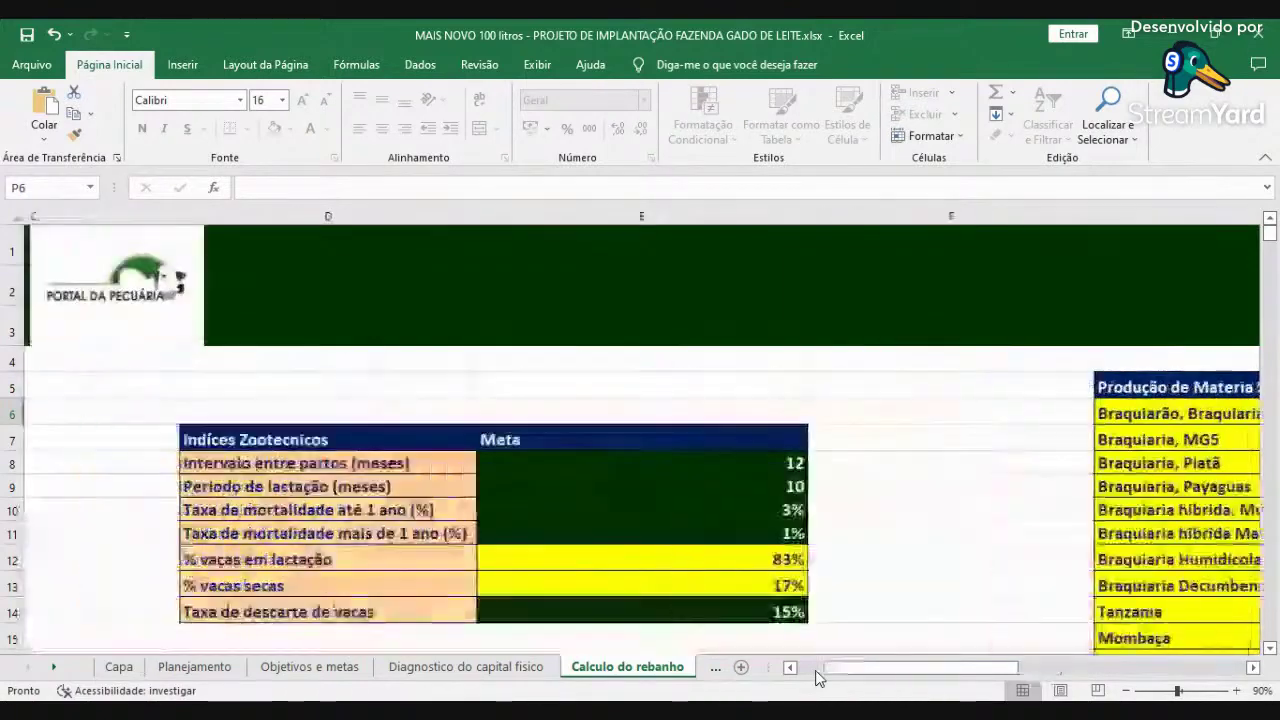
{"action": "scroll", "coordinate": [893, 626], "scroll_direction": "down", "scroll_amount": 7}
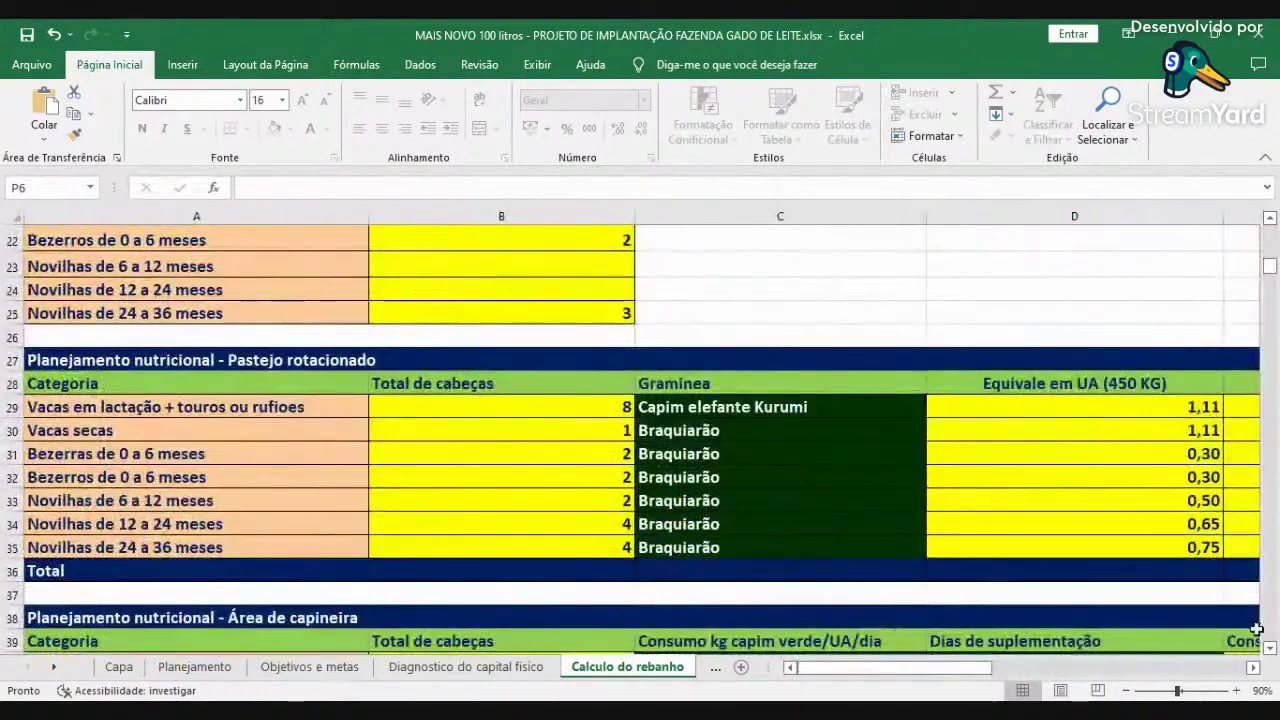
{"action": "left_click", "coordinate": [1253, 667]}
{"action": "left_click", "coordinate": [1253, 667]}
{"action": "left_click", "coordinate": [1253, 667]}
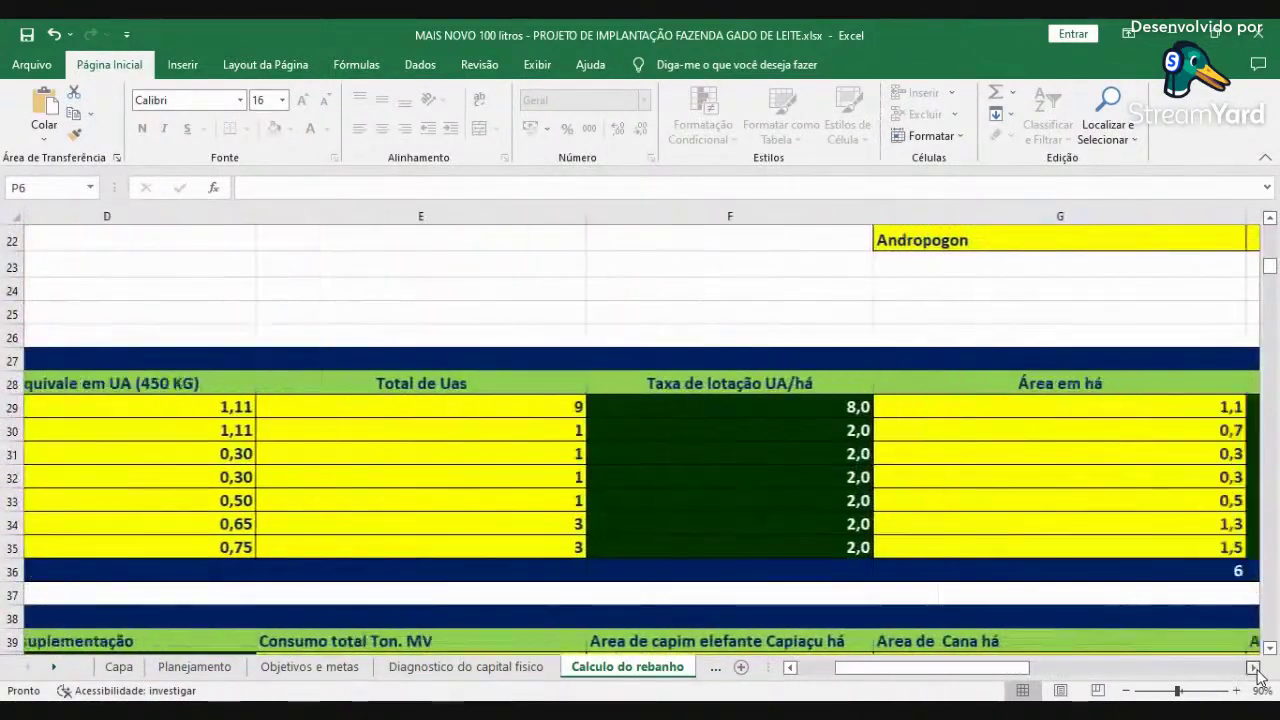
{"action": "left_click", "coordinate": [1253, 667]}
{"action": "left_click", "coordinate": [1253, 667]}
{"action": "left_click", "coordinate": [1253, 667]}
{"action": "left_click", "coordinate": [1253, 668]}
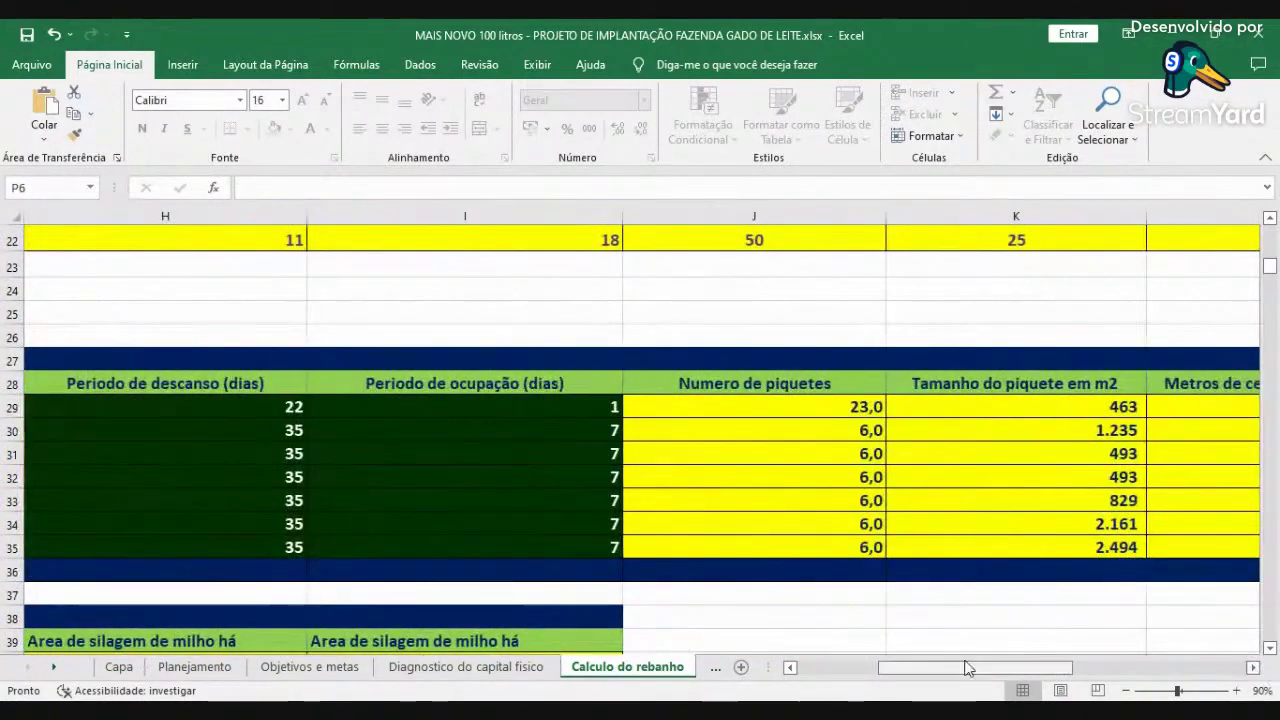
- Go back to the start of the rotational grazing table and go through the Braquiarão categories from Vacas secas to Novilhas de 12 a 24 meses
{"action": "left_click", "coordinate": [818, 670]}
{"action": "left_click", "coordinate": [816, 672]}
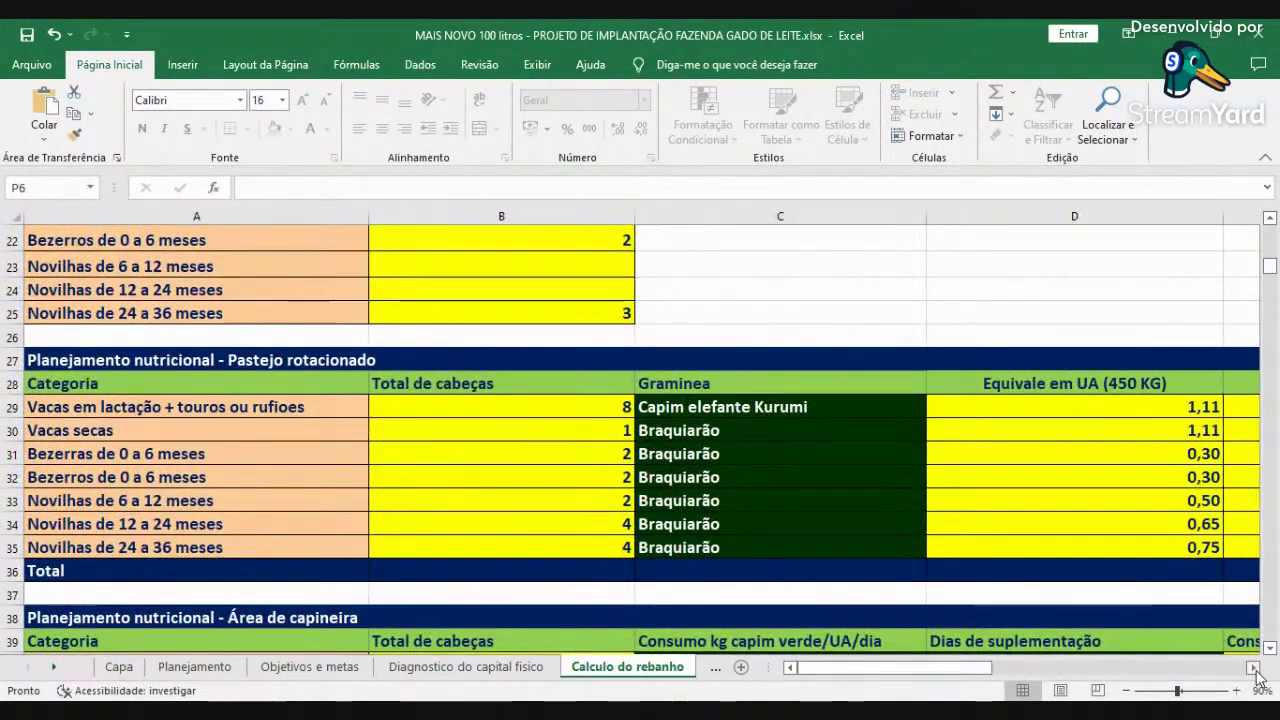
{"action": "left_click", "coordinate": [195, 432]}
{"action": "left_click", "coordinate": [199, 453]}
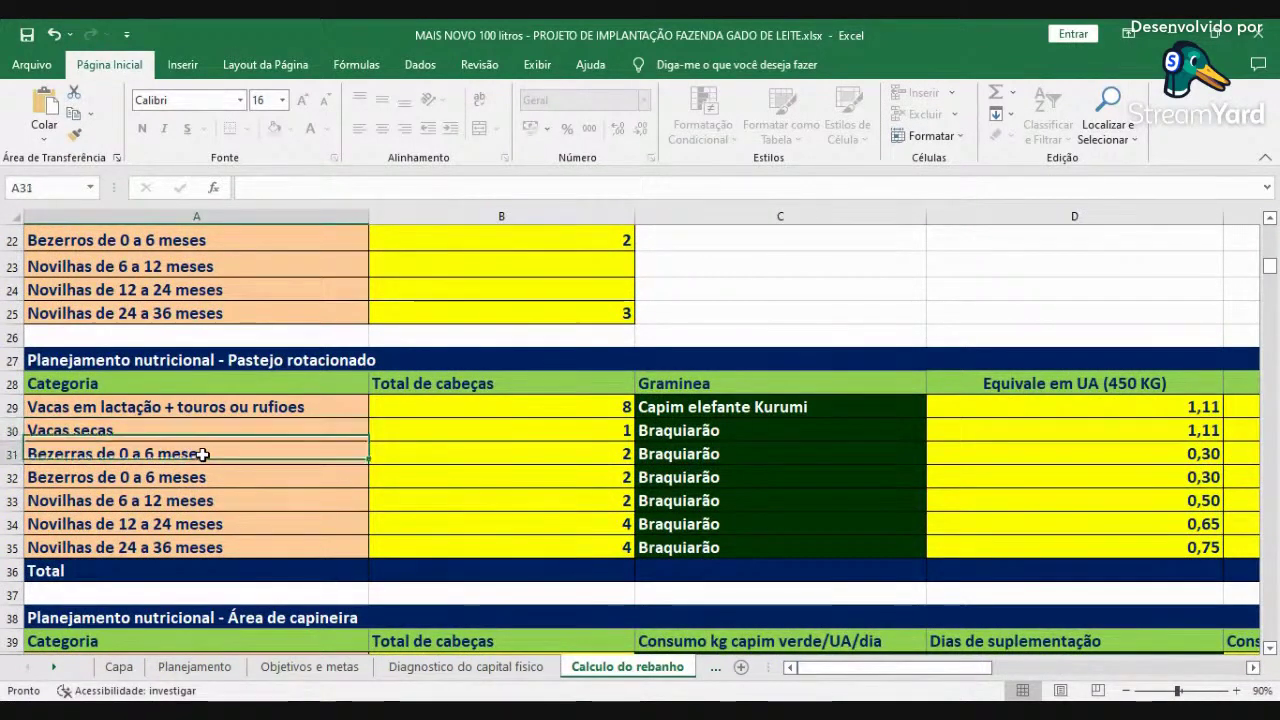
{"action": "left_click", "coordinate": [220, 477]}
{"action": "left_click", "coordinate": [225, 500]}
{"action": "left_click", "coordinate": [235, 524]}
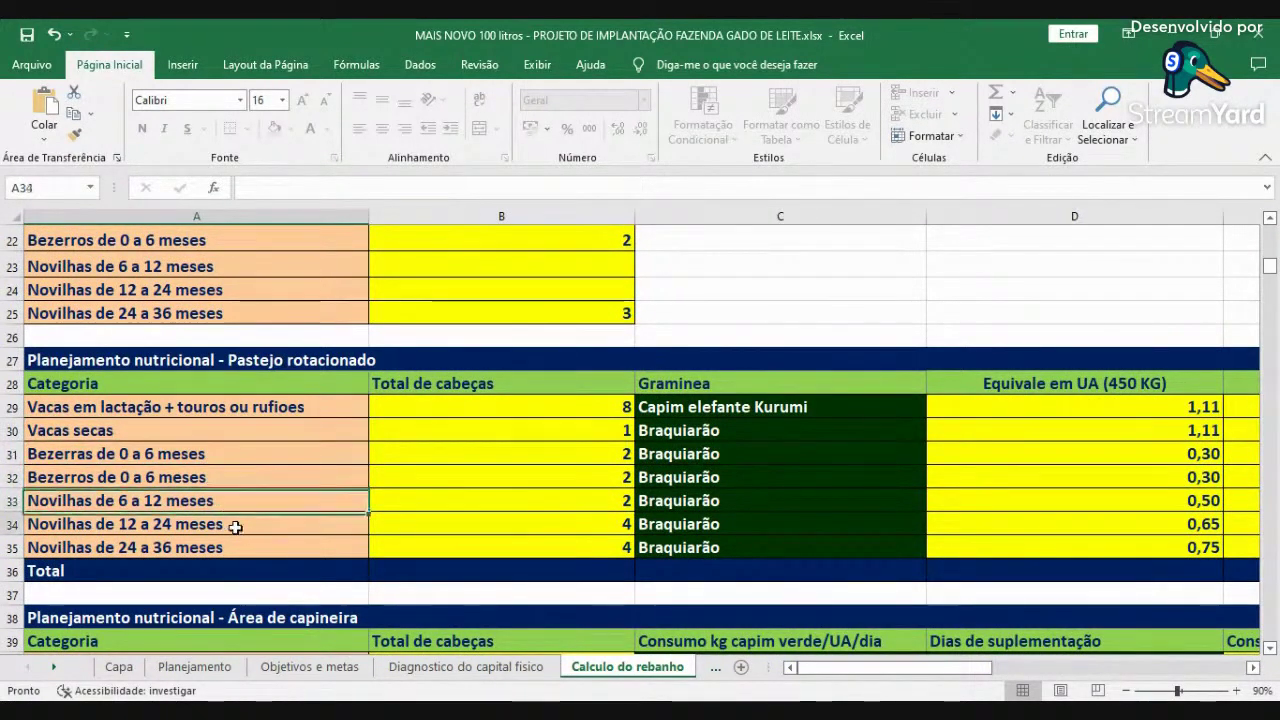
- Set the Taxa de lotação UA/há to 1 for all Braquiarão categories, from Vacas secas to Novilhas de 24 a 36 meses (F30:F35)
{"action": "left_click", "coordinate": [1254, 668]}
{"action": "left_click", "coordinate": [1254, 668]}
{"action": "left_click", "coordinate": [1254, 668]}
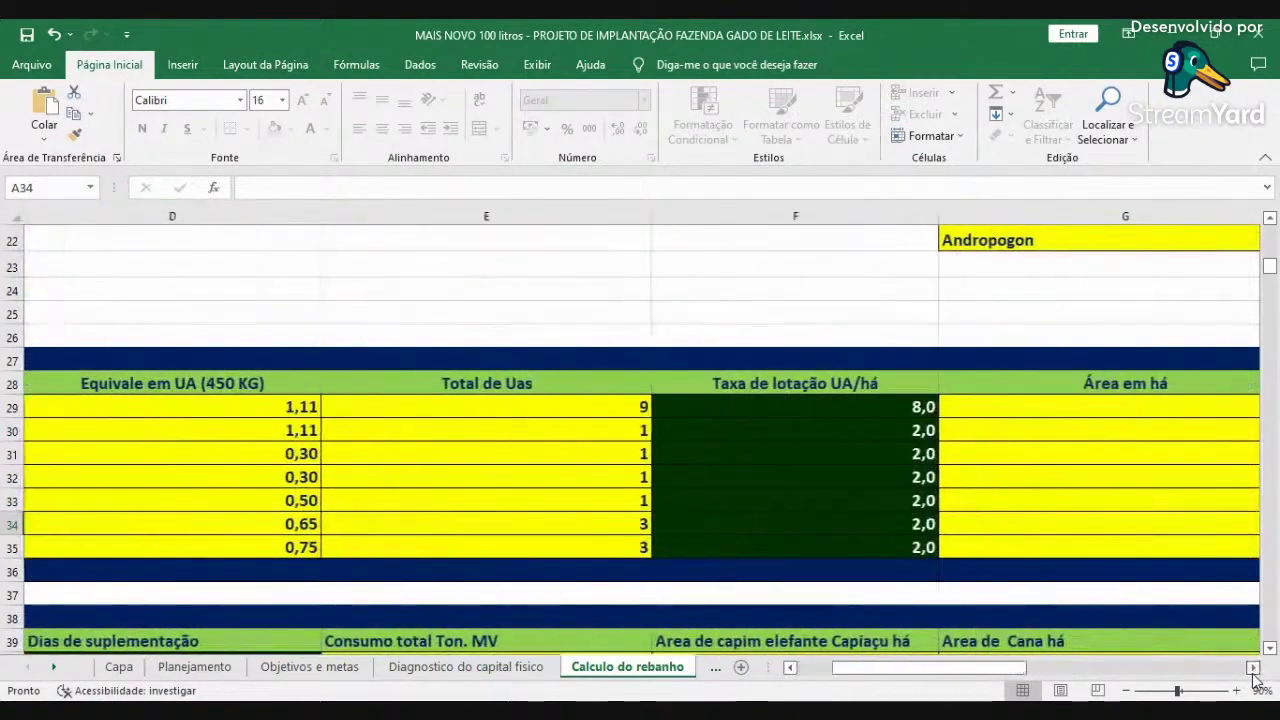
{"action": "left_click", "coordinate": [900, 437]}
{"action": "type", "text": "1"}
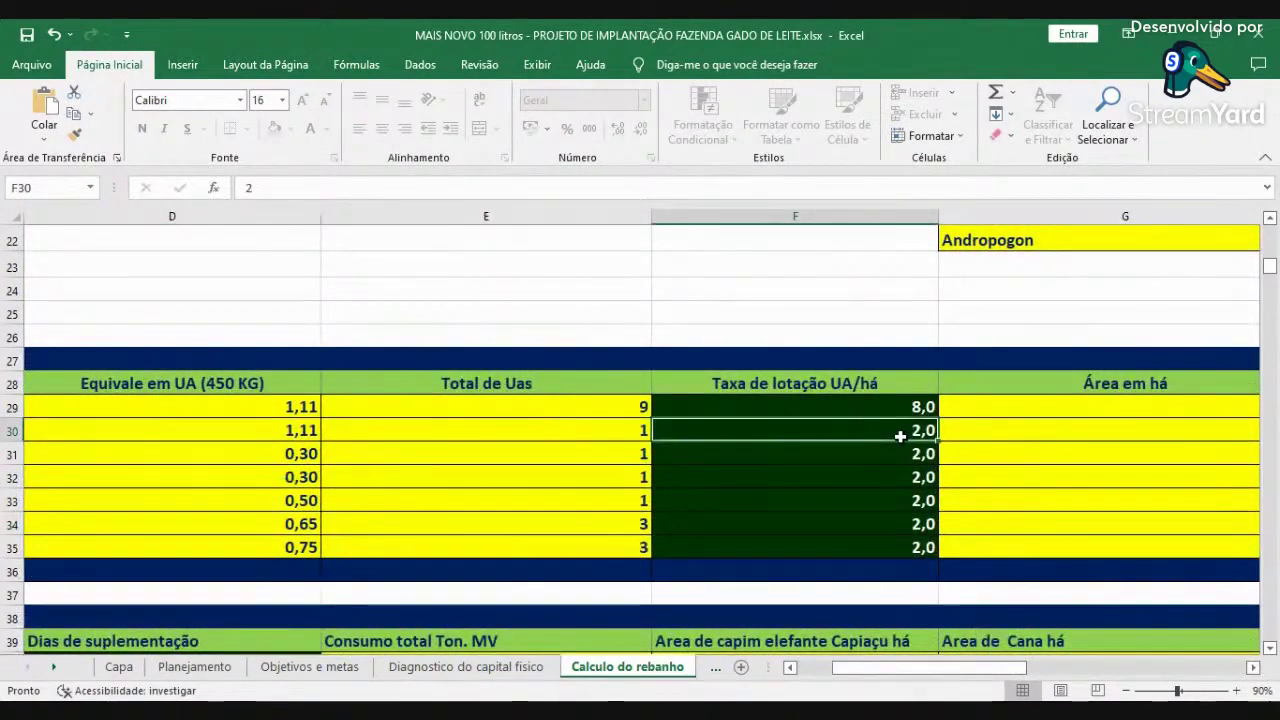
{"action": "key", "text": "Return"}
{"action": "type", "text": "1"}
{"action": "key", "text": "Return"}
{"action": "type", "text": "1"}
{"action": "key", "text": "Return"}
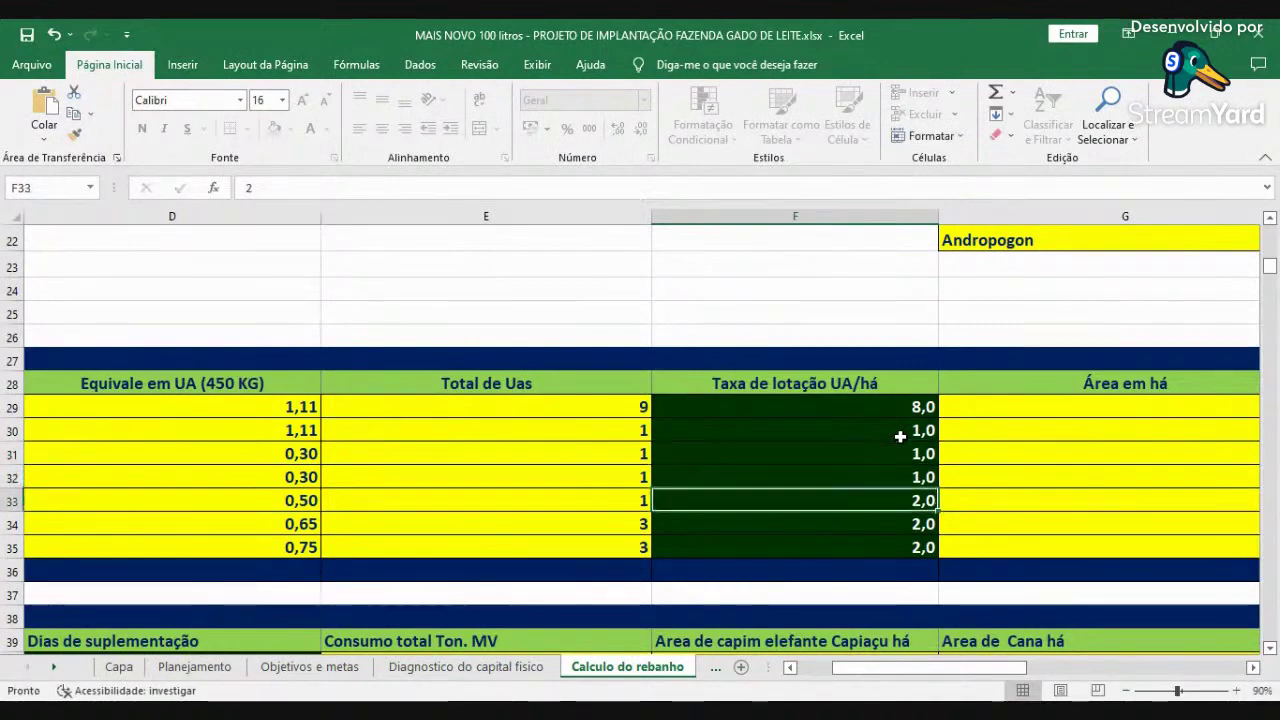
{"action": "type", "text": "1"}
{"action": "key", "text": "Return"}
{"action": "type", "text": "1"}
{"action": "key", "text": "Return"}
{"action": "type", "text": "1"}
{"action": "key", "text": "Return"}
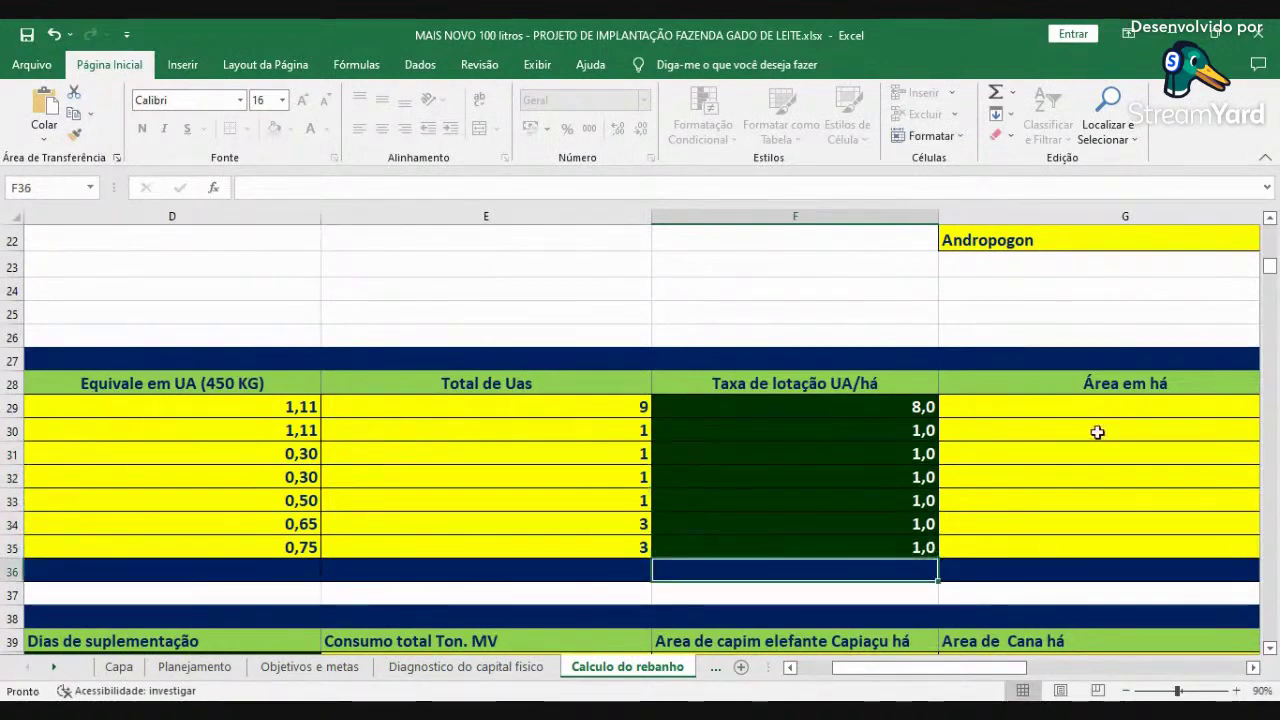
- Return to the grass table and examine the Braquiarão row from its dry matter yields across to Perido das aguas (dias) in O6
{"action": "left_click", "coordinate": [1165, 674]}
{"action": "scroll", "coordinate": [1242, 600], "scroll_direction": "up", "scroll_amount": 7}
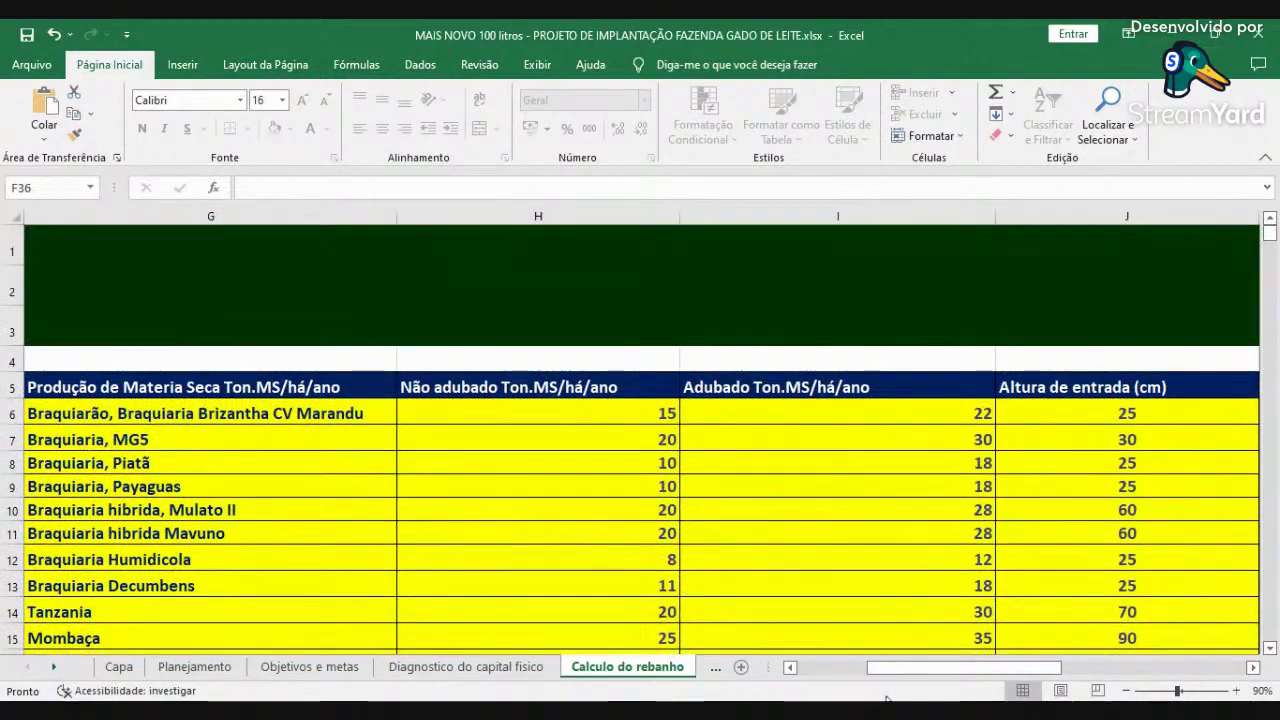
{"action": "left_click", "coordinate": [789, 667]}
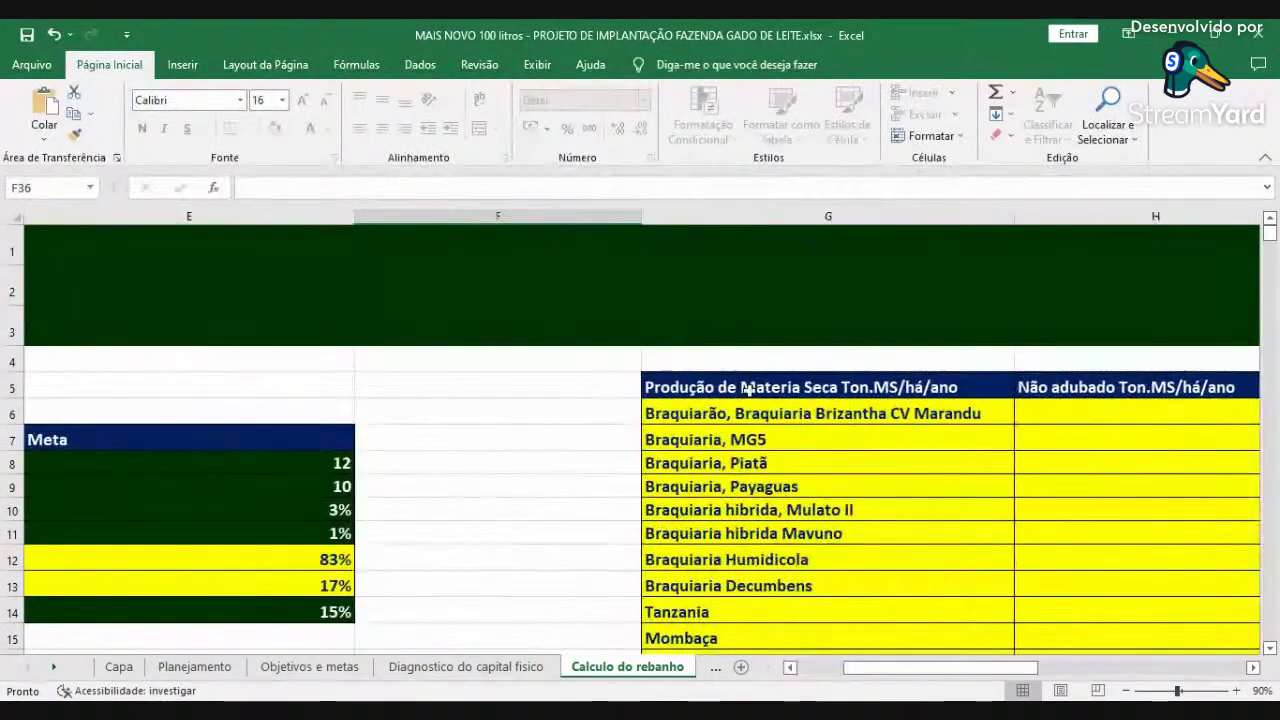
{"action": "left_click", "coordinate": [760, 413]}
{"action": "key", "text": "Right"}
{"action": "key", "text": "Right"}
{"action": "key", "text": "Right"}
{"action": "key", "text": "Right"}
{"action": "key", "text": "Right"}
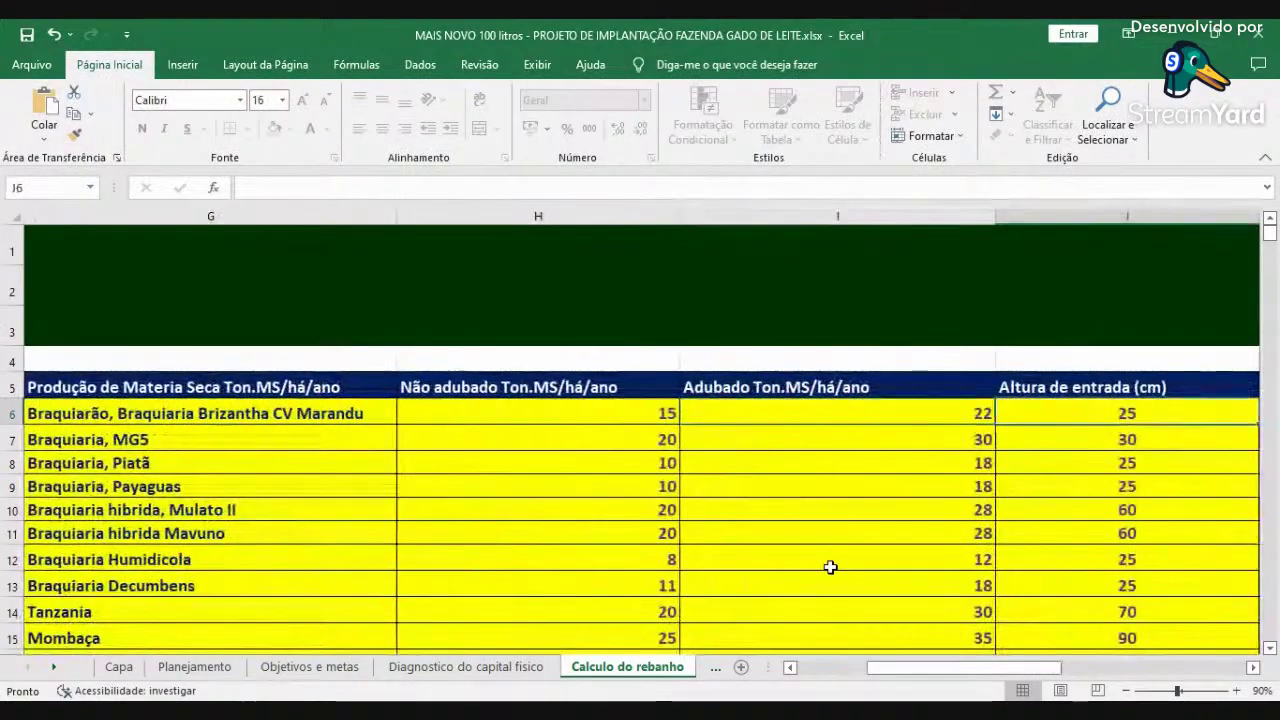
{"action": "key", "text": "Right"}
{"action": "key", "text": "Right"}
{"action": "key", "text": "Right"}
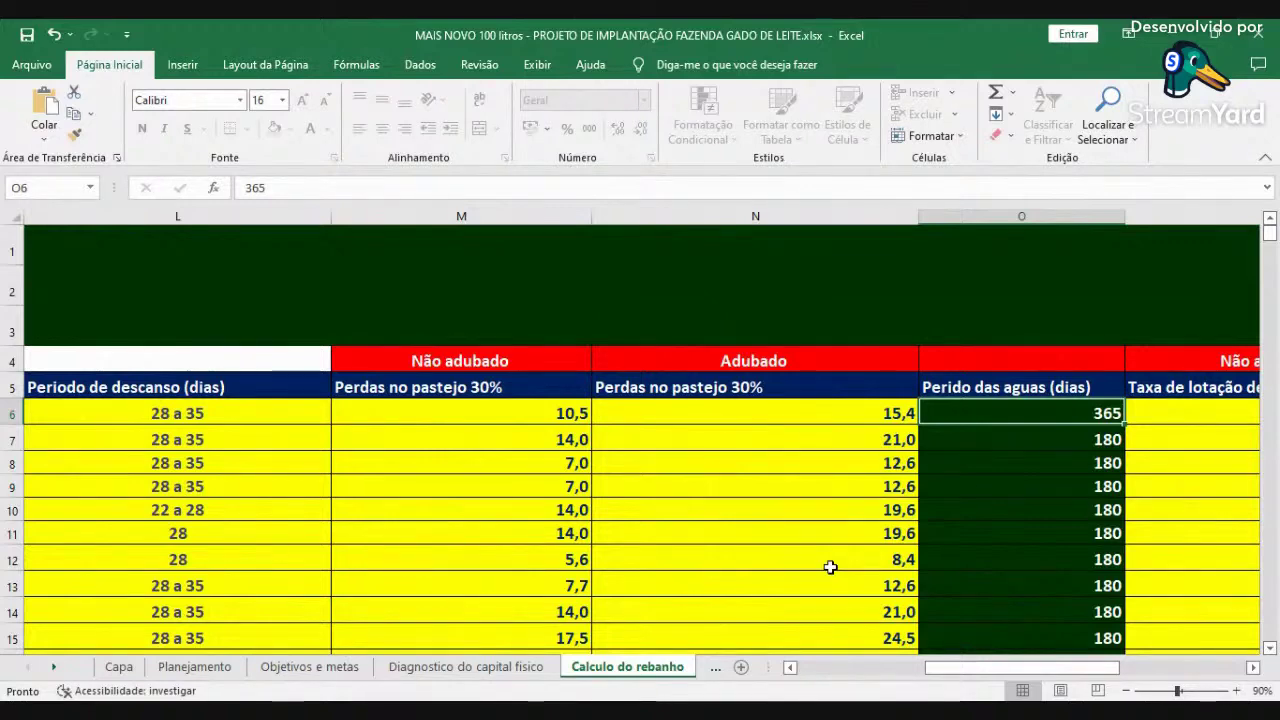
- Compare the unfertilized and fertilized stocking rates of Braquiarão in P6 and Q6
{"action": "scroll", "coordinate": [830, 567], "scroll_direction": "right", "scroll_amount": 1}
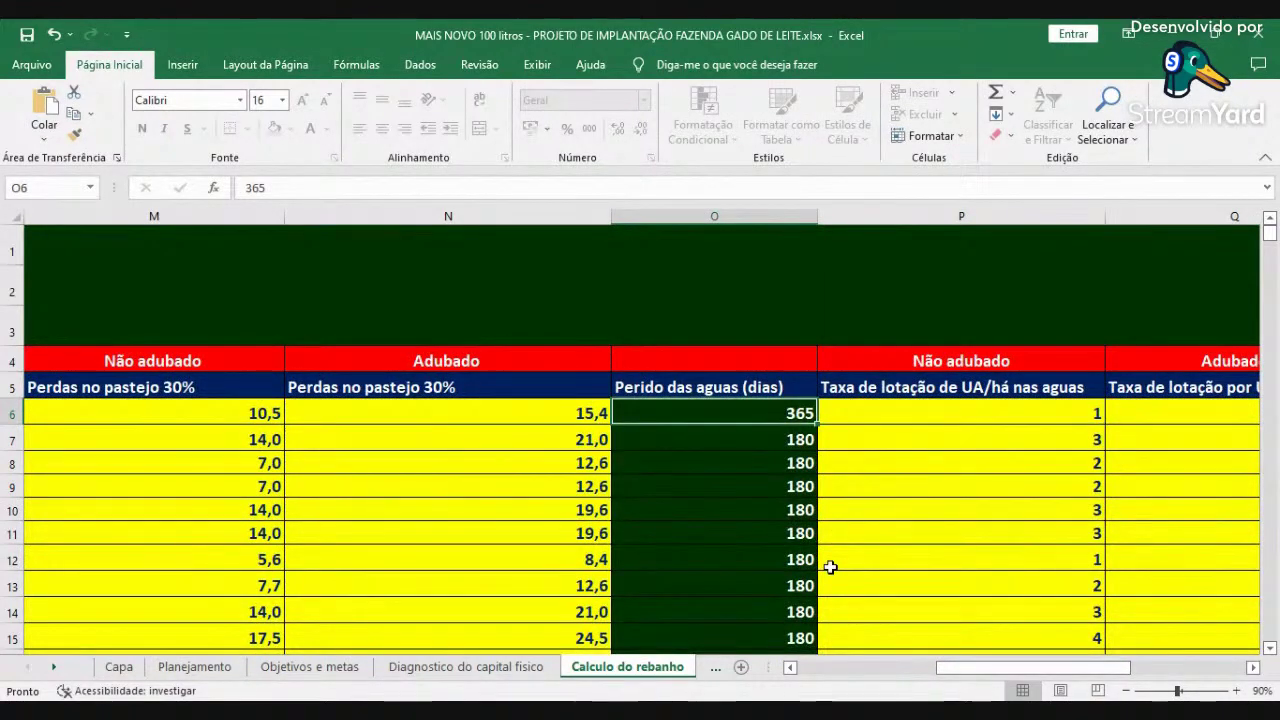
{"action": "key", "text": "Right"}
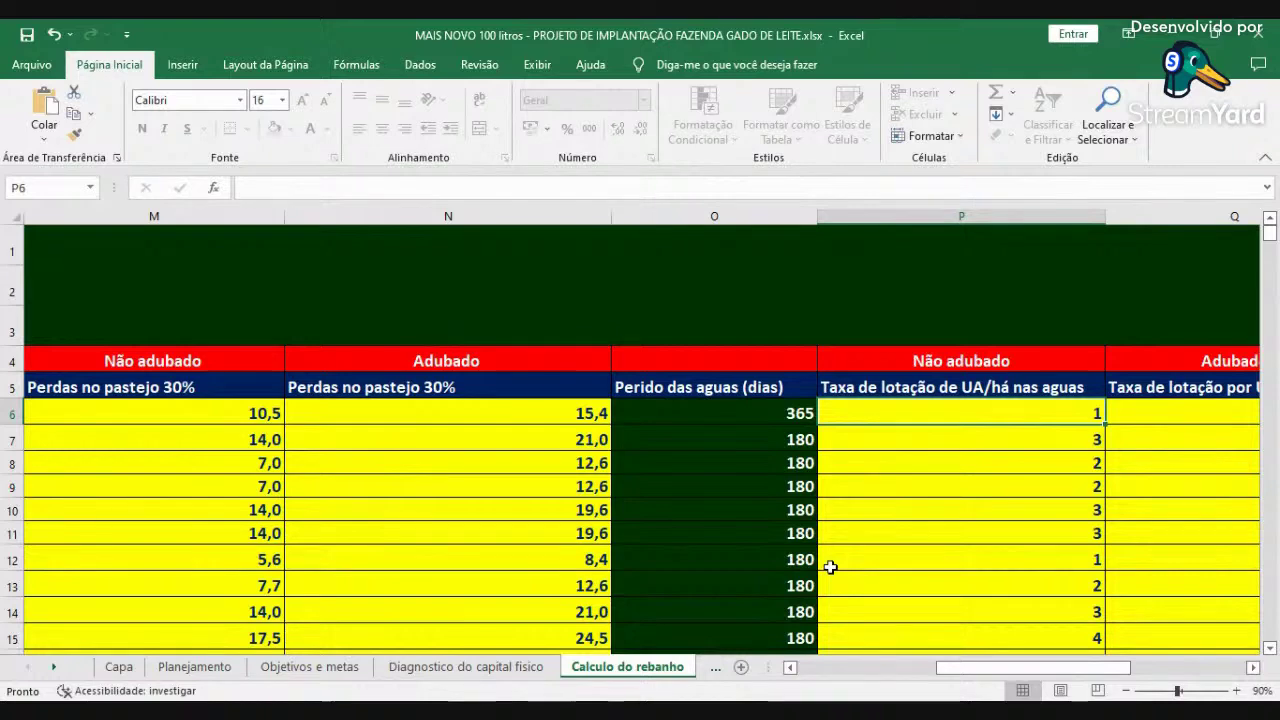
{"action": "key", "text": "Right"}
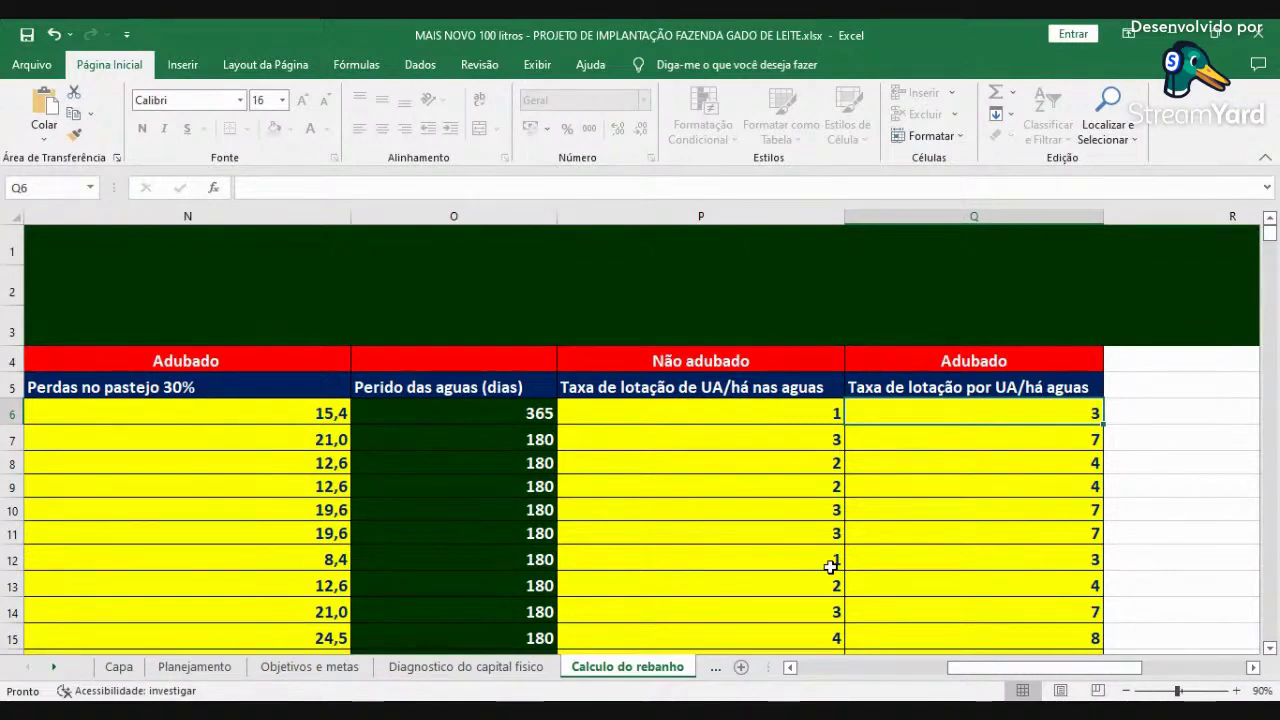
{"action": "key", "text": "Left"}
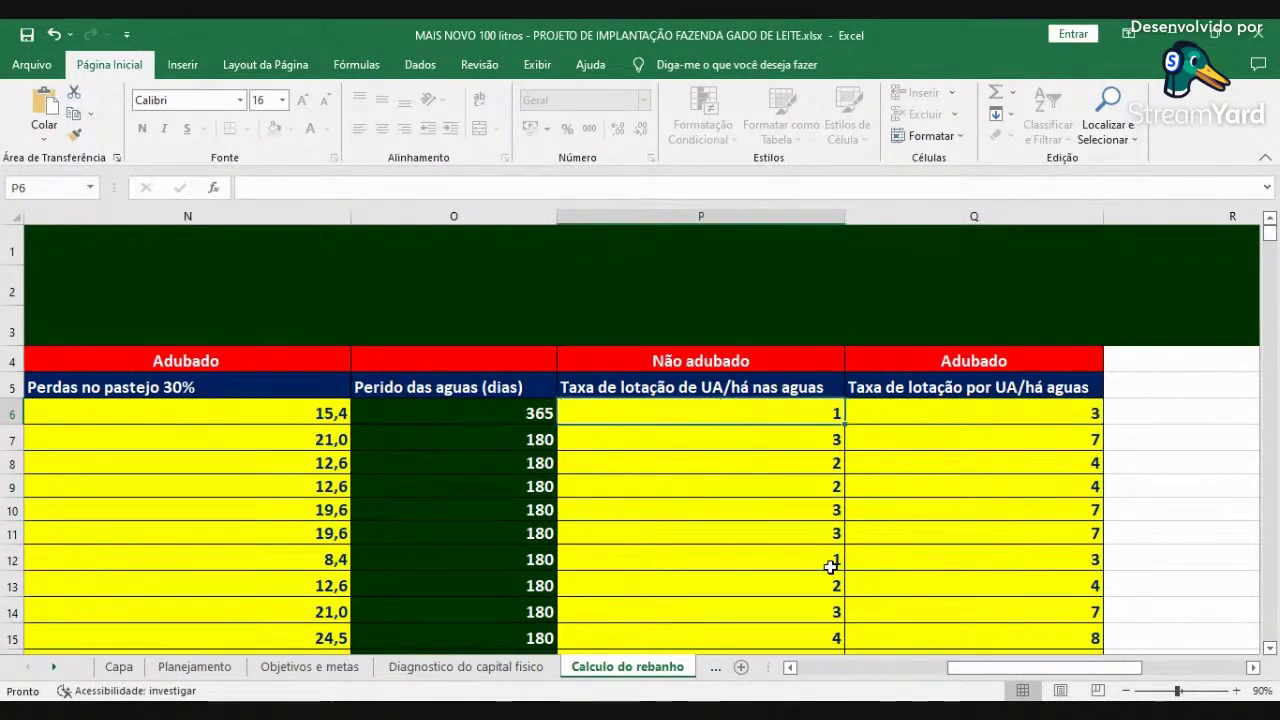
- Examine the areas, paddock sizes and electric fence lengths per category in the rotational grazing table
{"action": "scroll", "coordinate": [791, 668], "scroll_direction": "left", "scroll_amount": 5}
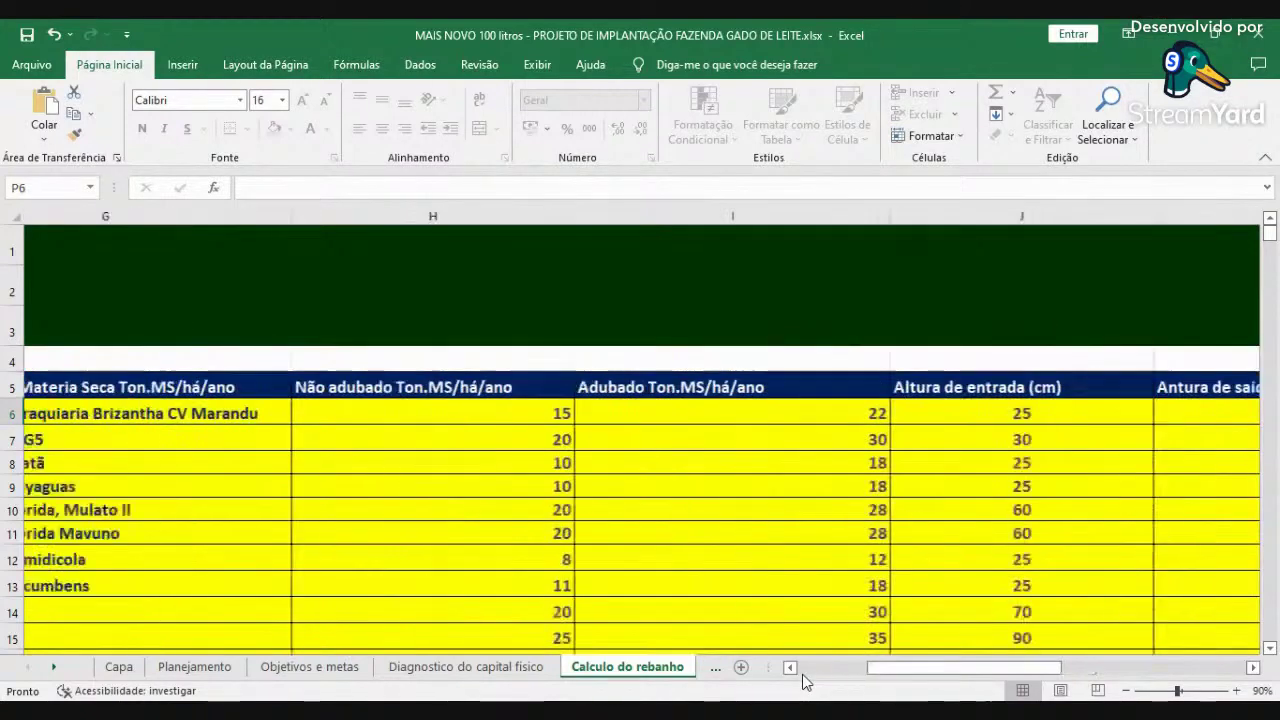
{"action": "scroll", "coordinate": [854, 640], "scroll_direction": "down", "scroll_amount": 7}
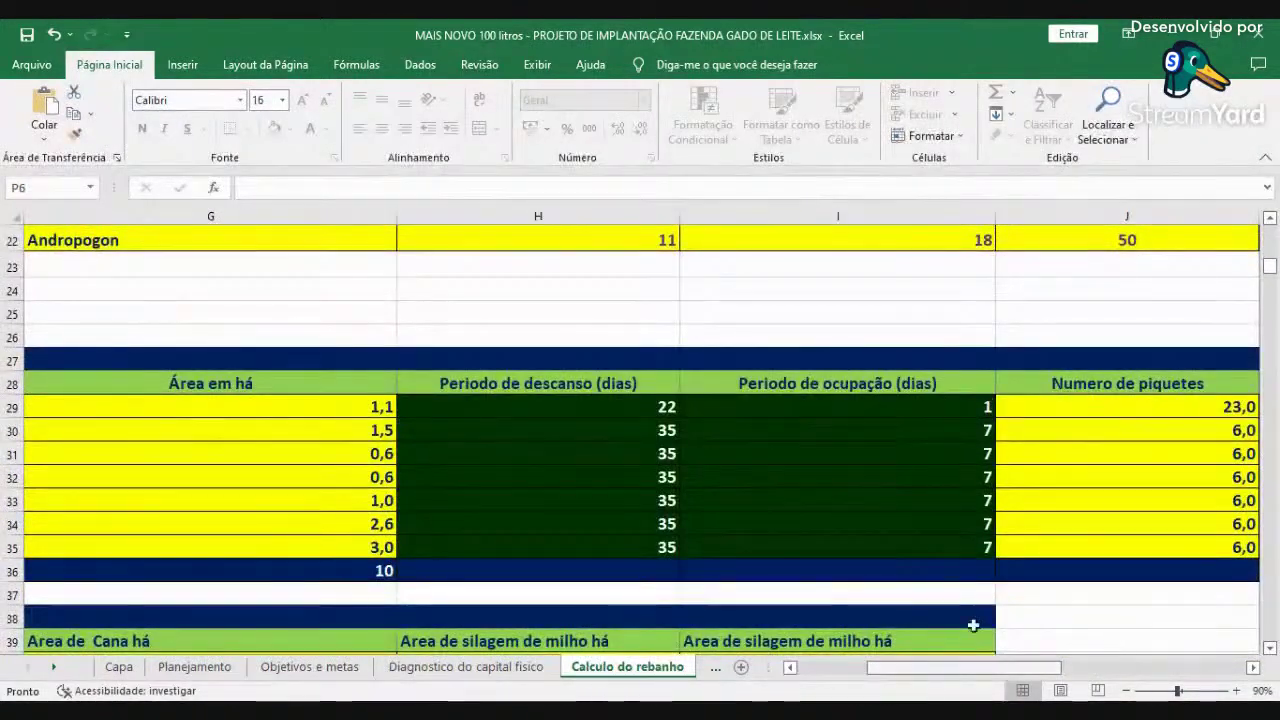
{"action": "left_click", "coordinate": [1254, 668]}
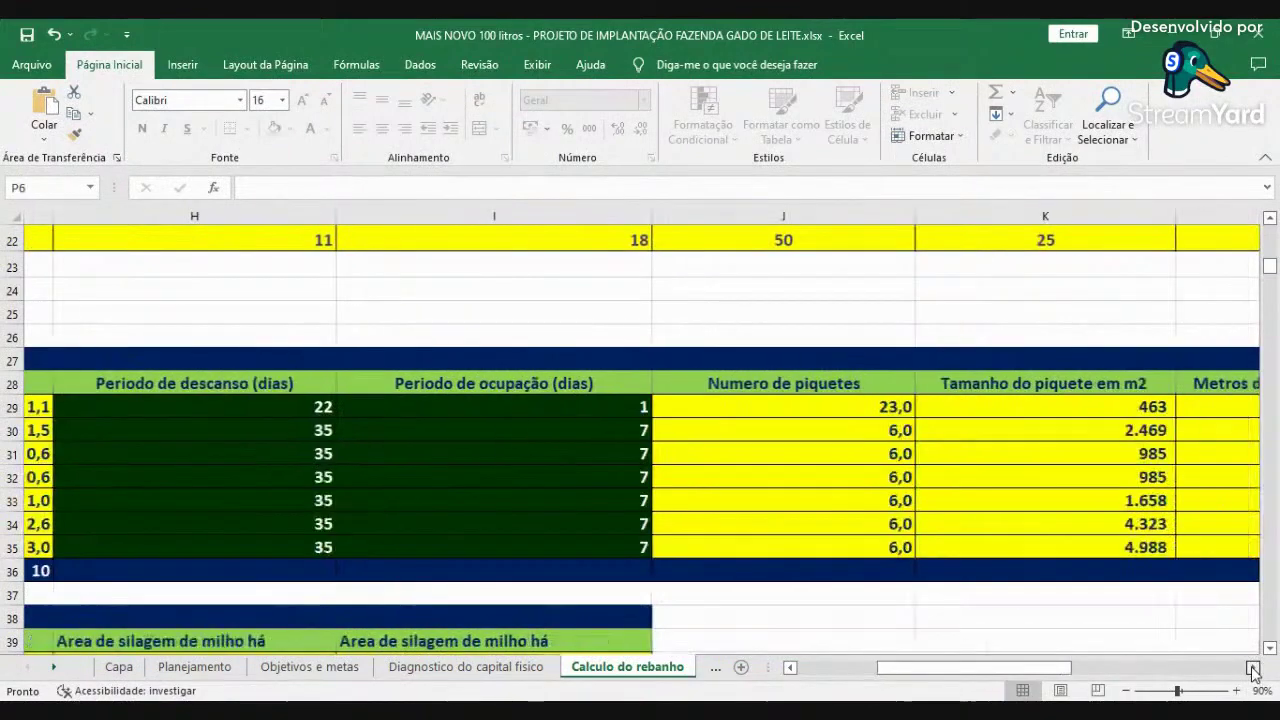
{"action": "left_click", "coordinate": [1254, 668]}
{"action": "left_click", "coordinate": [1254, 668]}
{"action": "left_click", "coordinate": [1254, 668]}
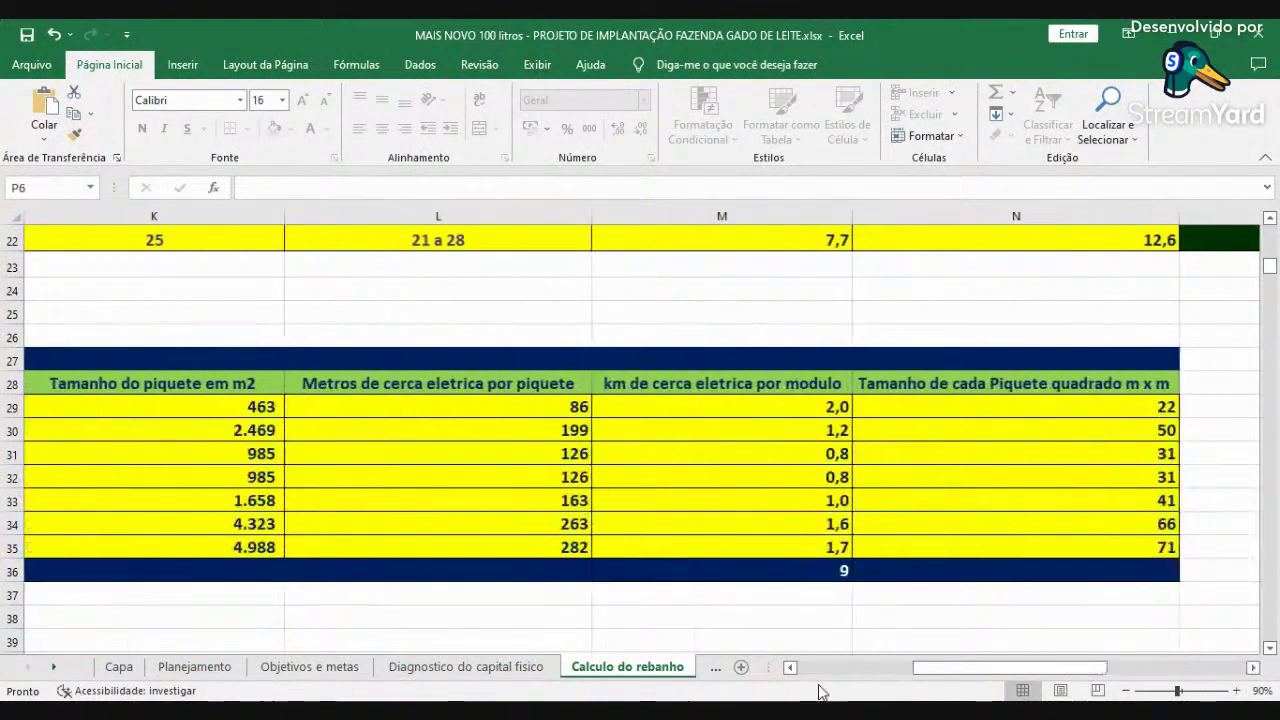
- Check the Vacas secas stocking rate in F30 and the Área em há of the Braquiarão categories in column G
{"action": "left_click", "coordinate": [823, 672]}
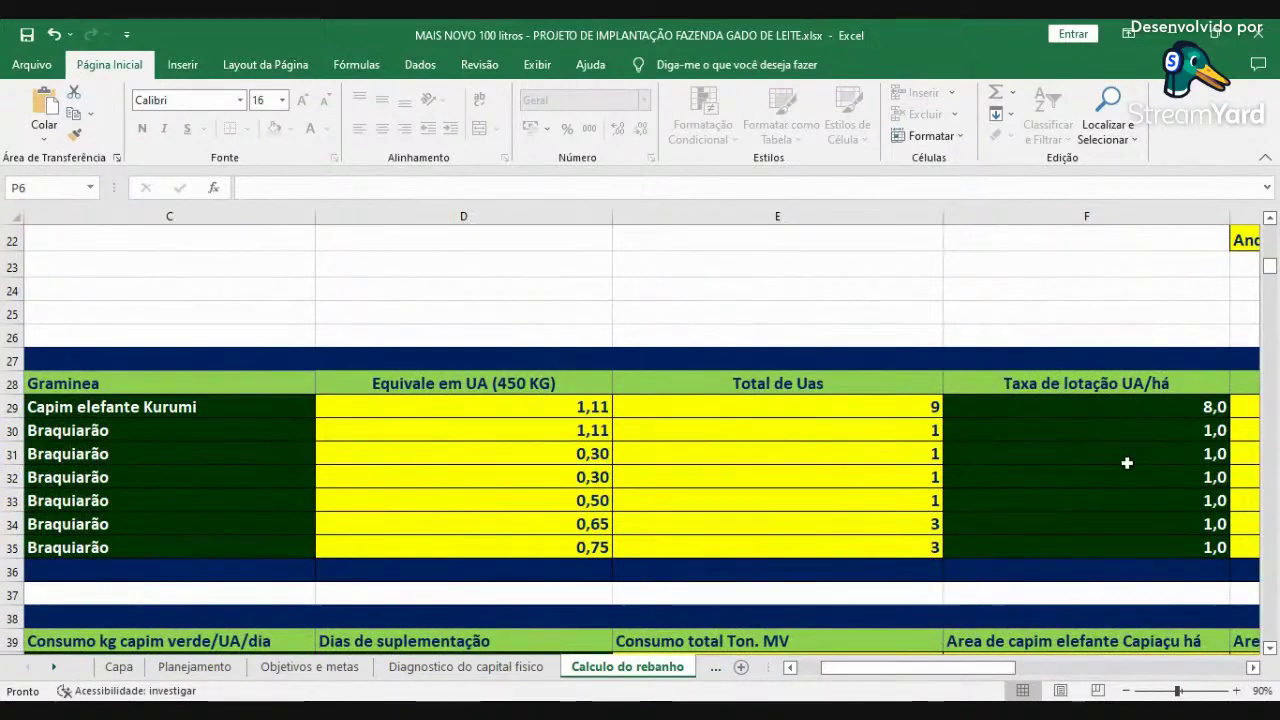
{"action": "left_click", "coordinate": [1113, 430]}
{"action": "key", "text": "Right"}
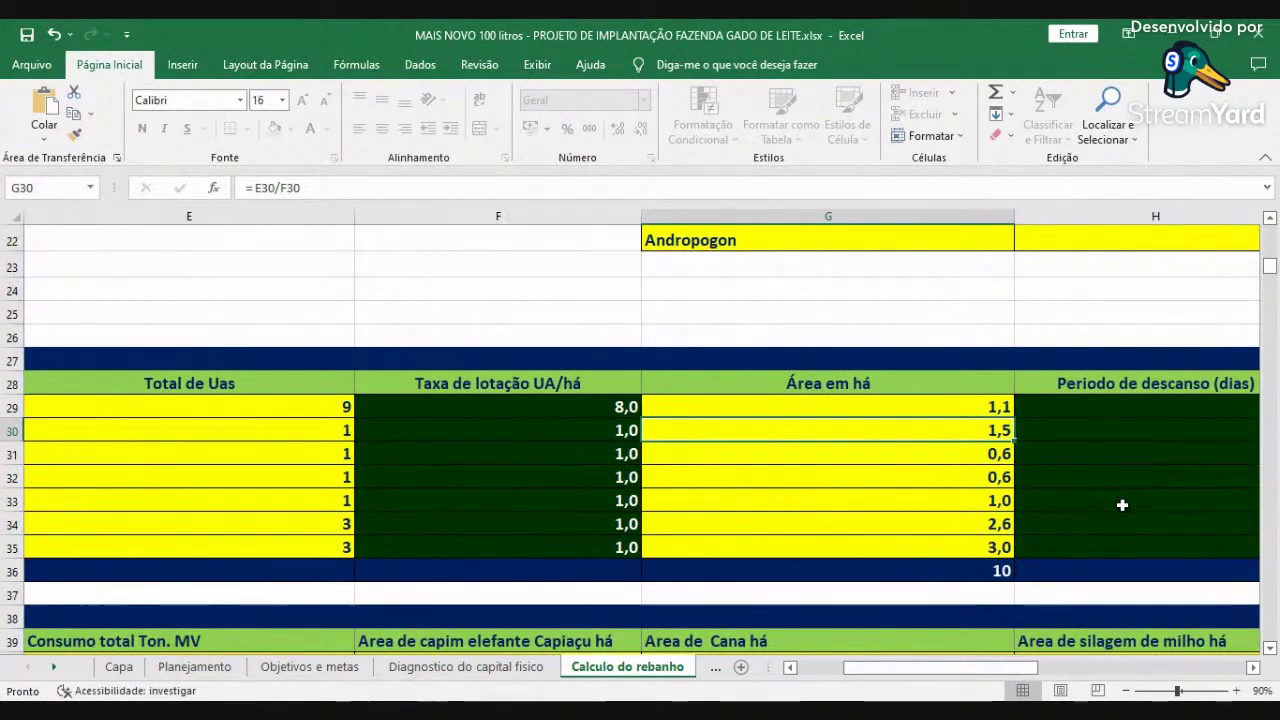
{"action": "key", "text": "Down"}
{"action": "key", "text": "Down"}
{"action": "key", "text": "Down"}
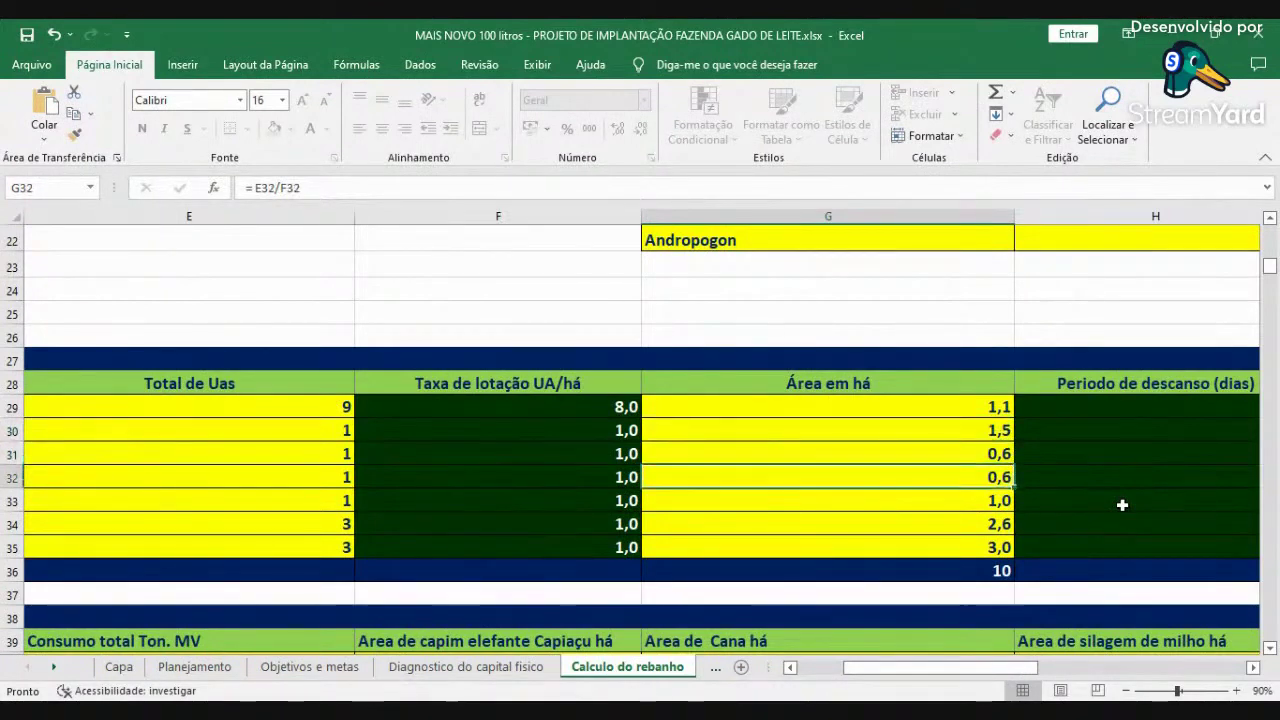
{"action": "key", "text": "Up"}
{"action": "key", "text": "Up"}
{"action": "key", "text": "Up"}
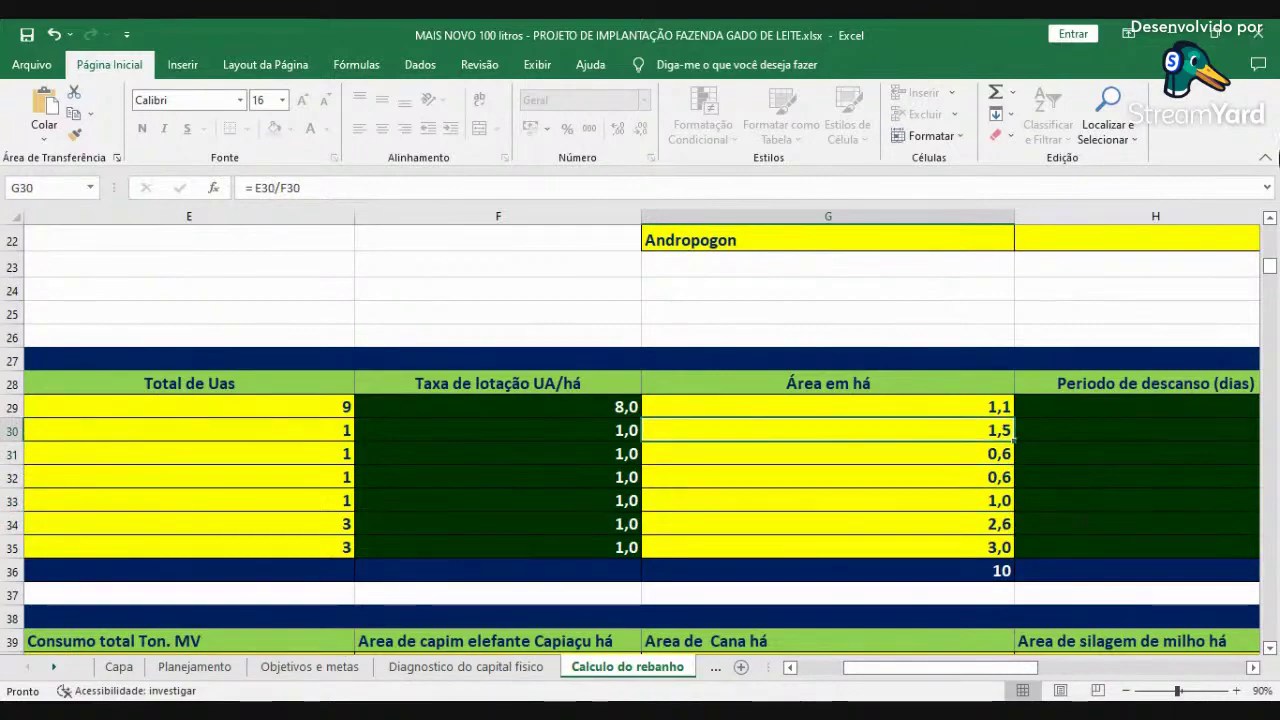
- Set the Perido das aguas (dias) for Braquiarão in O6 of the grass table to 180
{"action": "scroll", "coordinate": [1137, 373], "scroll_direction": "up", "scroll_amount": 7}
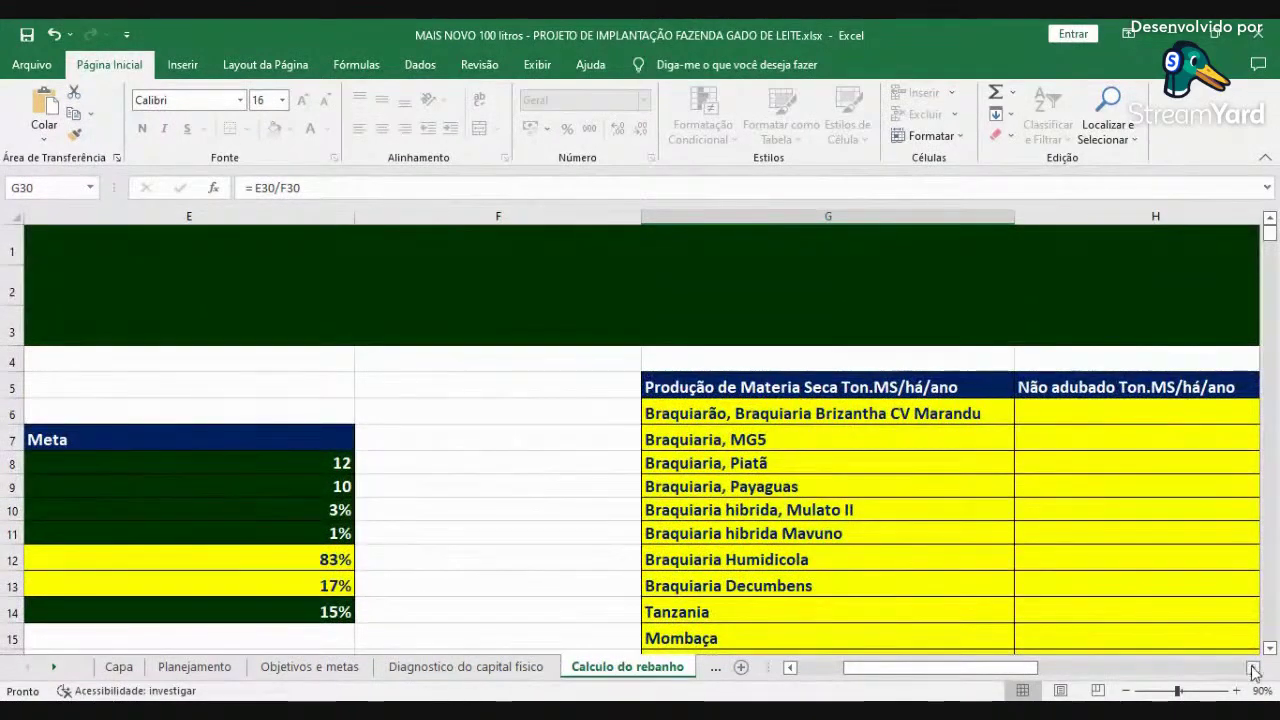
{"action": "left_click", "coordinate": [1253, 667]}
{"action": "left_click", "coordinate": [1253, 667]}
{"action": "left_click", "coordinate": [1253, 667]}
{"action": "left_click", "coordinate": [1253, 667]}
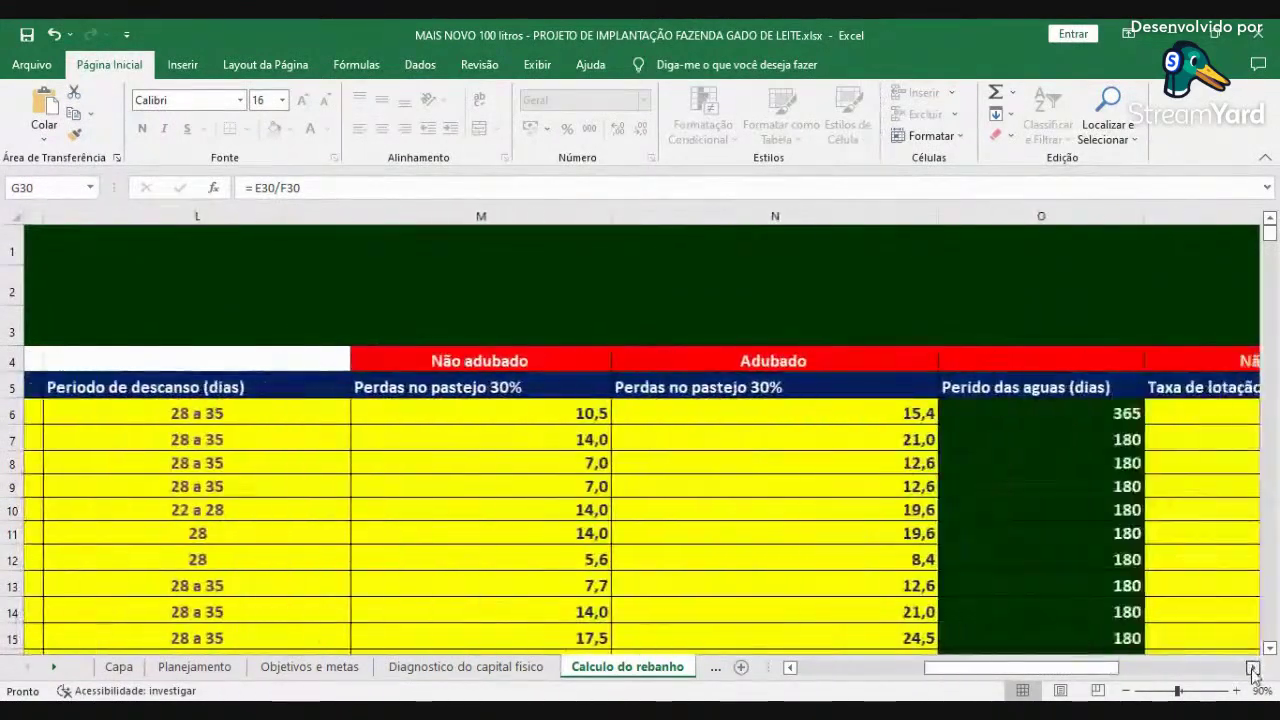
{"action": "left_click", "coordinate": [1253, 667]}
{"action": "left_click", "coordinate": [757, 409]}
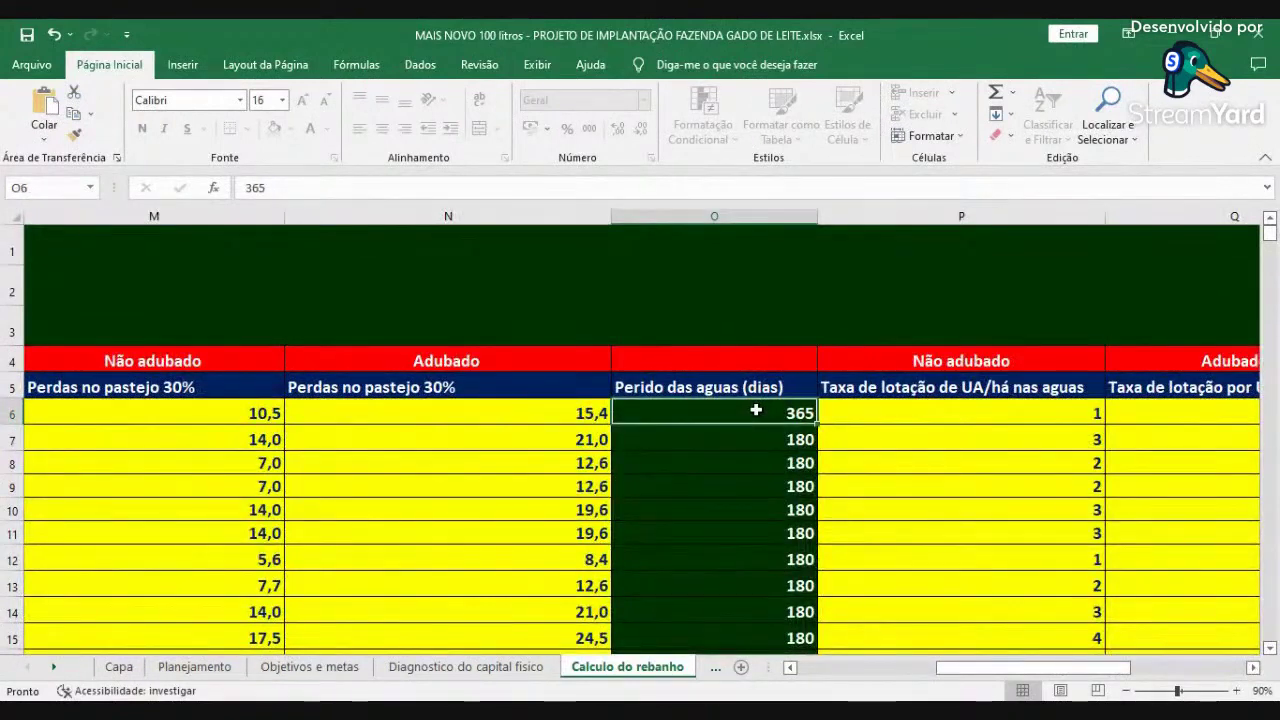
{"action": "type", "text": "180"}
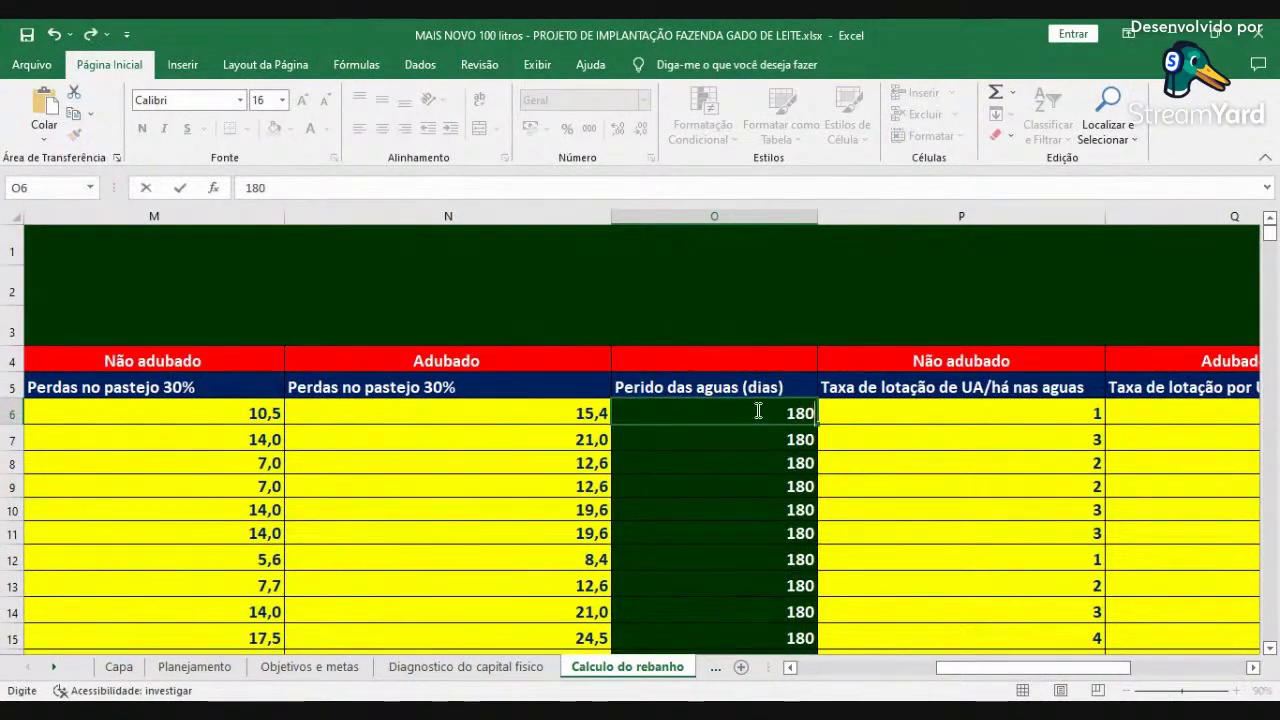
{"action": "key", "text": "Return"}
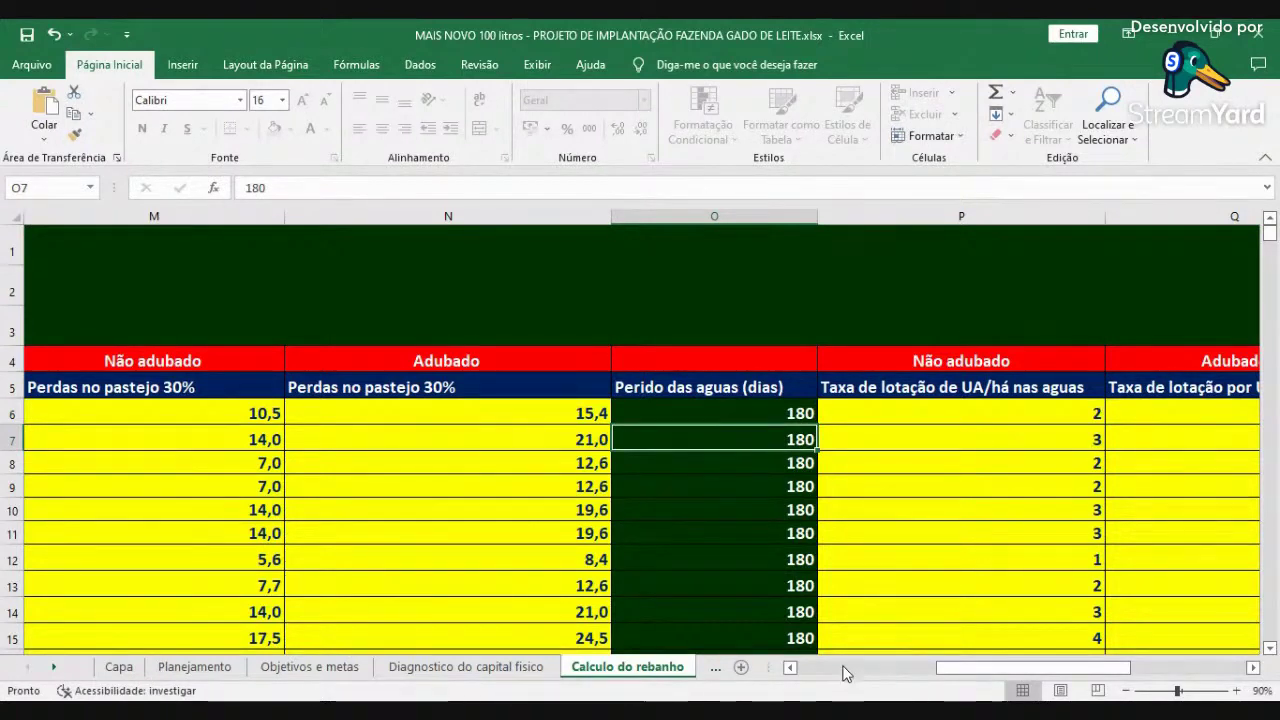
- Set the Taxa de lotação UA/há to 2 for all the Braquiarão categories, F30 through F35, in the rotational grazing table
{"action": "left_click", "coordinate": [766, 413]}
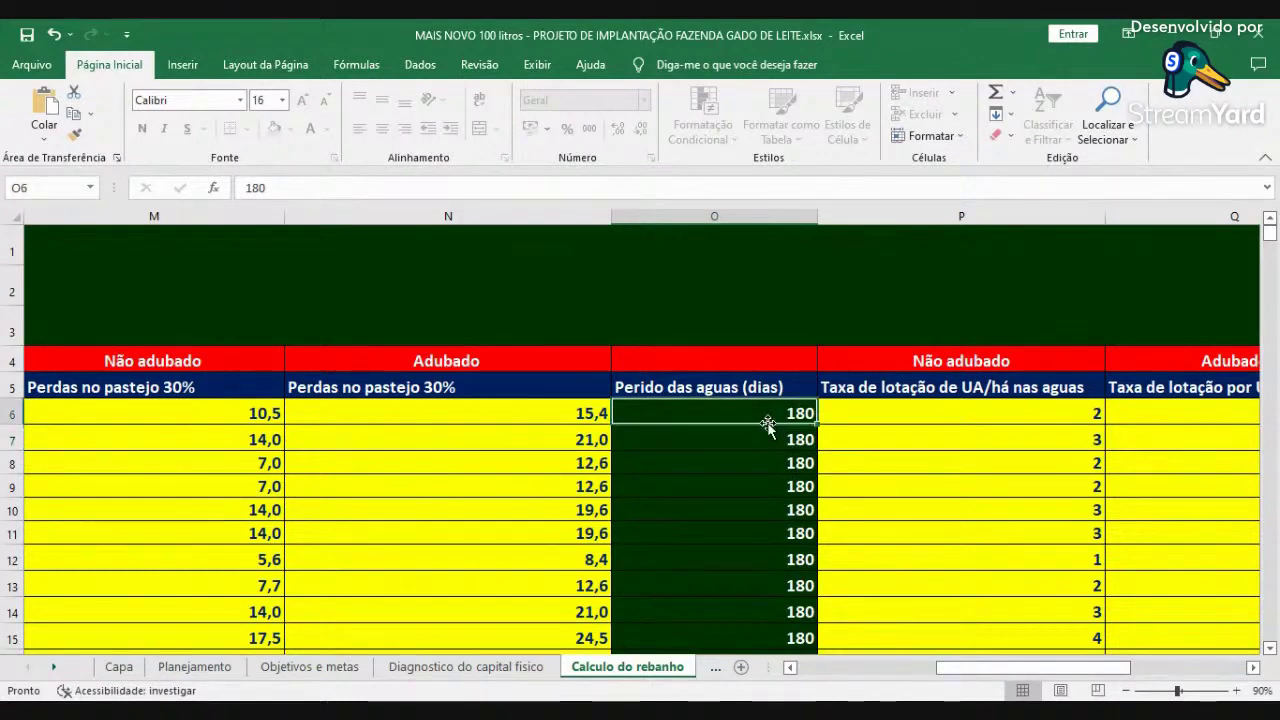
{"action": "left_click", "coordinate": [866, 667]}
{"action": "scroll", "coordinate": [880, 646], "scroll_direction": "down", "scroll_amount": 5}
{"action": "scroll", "coordinate": [880, 646], "scroll_direction": "down", "scroll_amount": 3}
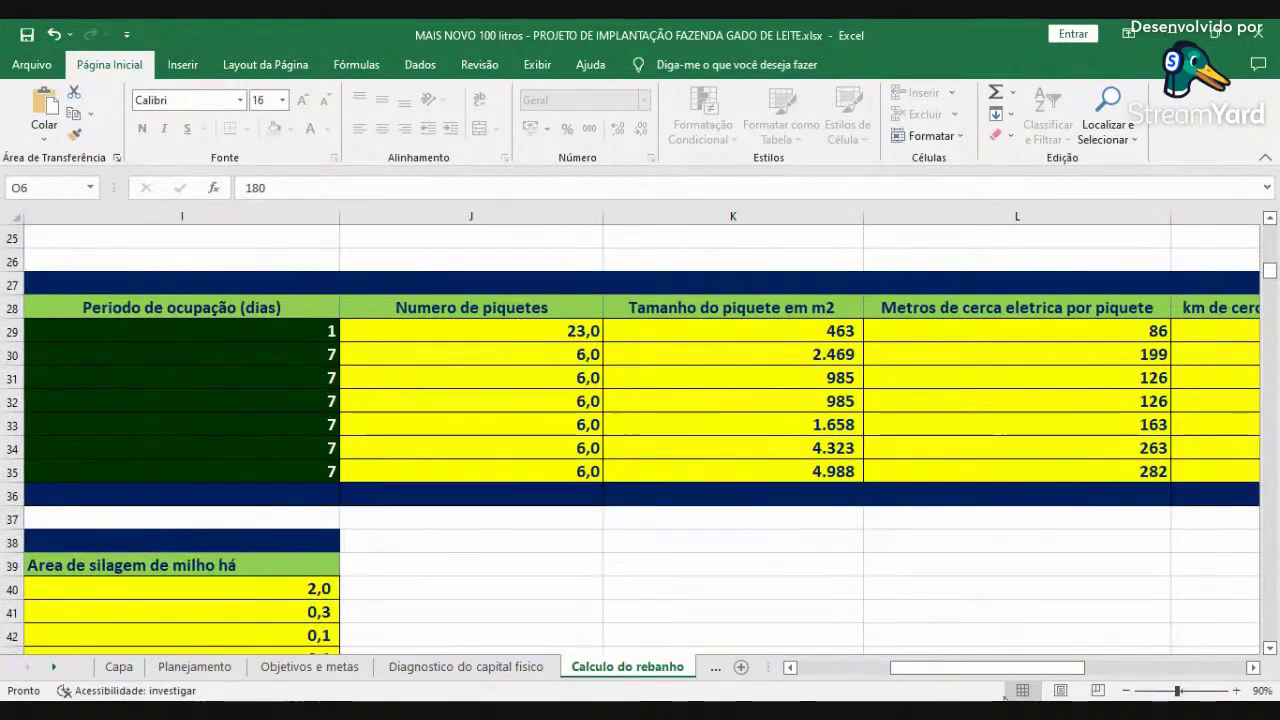
{"action": "left_click", "coordinate": [840, 667]}
{"action": "left_click", "coordinate": [285, 358]}
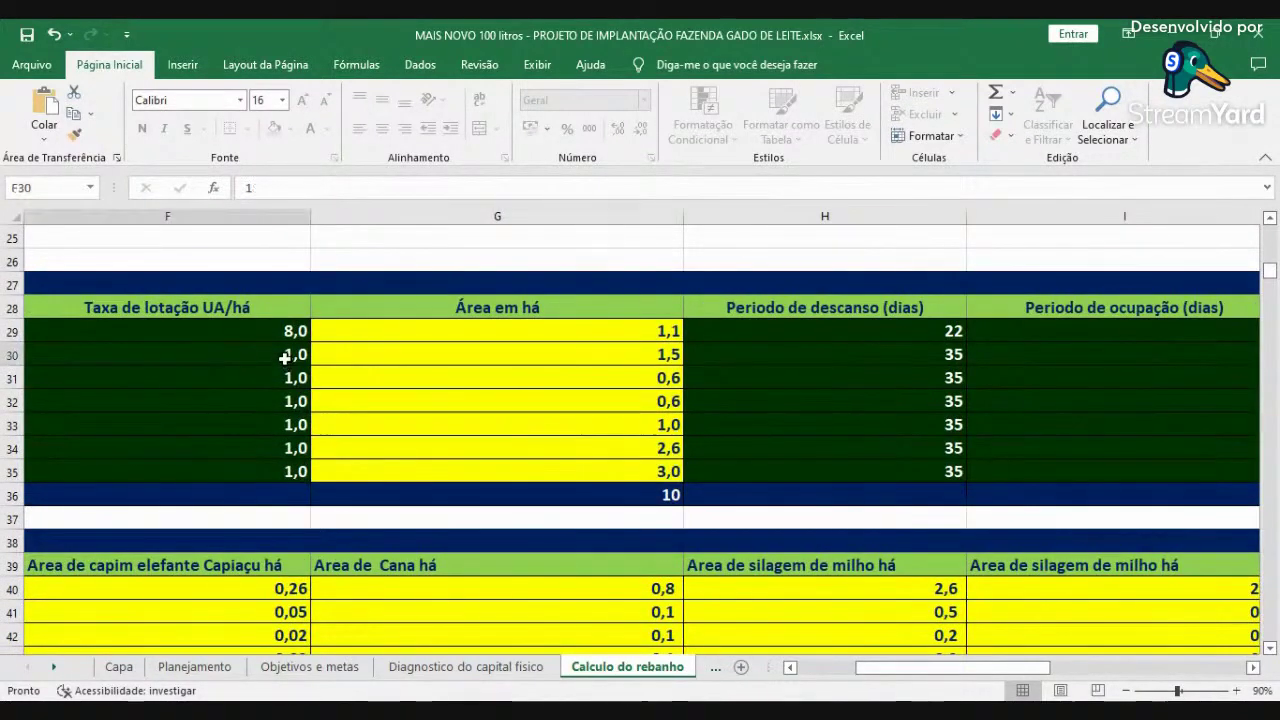
{"action": "type", "text": "2"}
{"action": "key", "text": "Return"}
{"action": "type", "text": "2"}
{"action": "key", "text": "Return"}
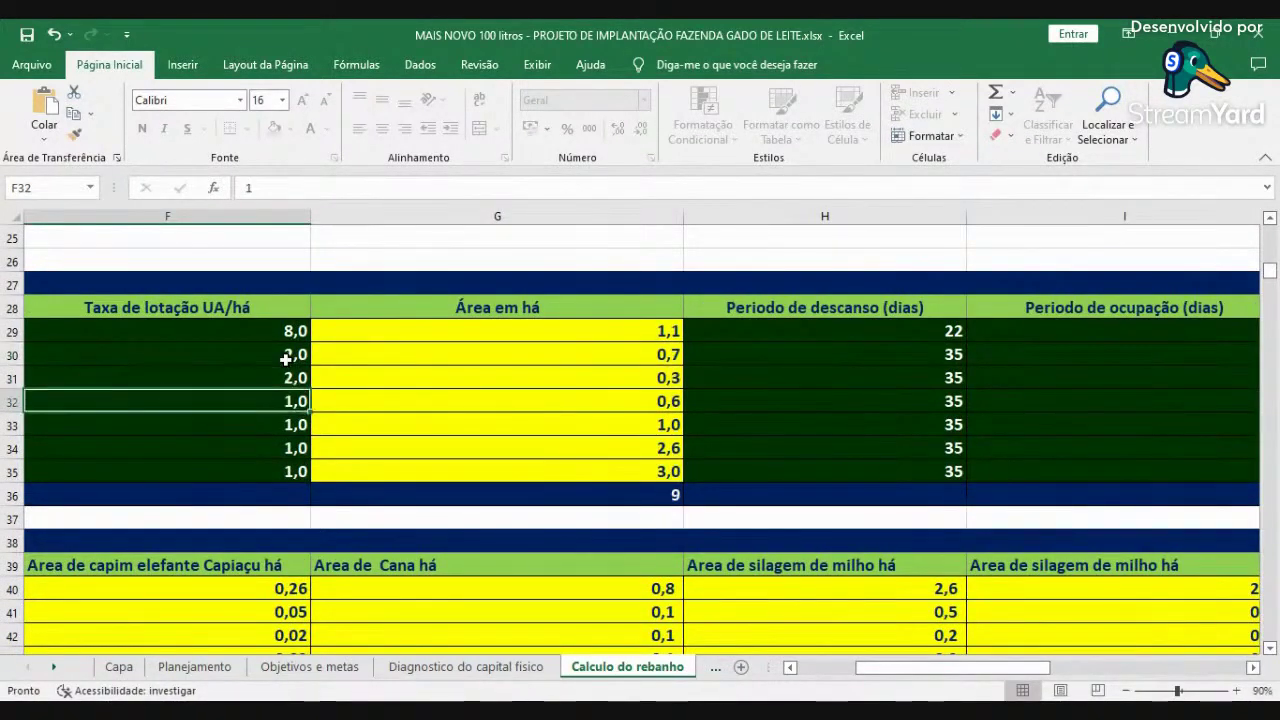
{"action": "type", "text": "2 2"}
{"action": "key", "text": "Return"}
{"action": "type", "text": "2"}
{"action": "key", "text": "Return"}
{"action": "type", "text": "2"}
{"action": "key", "text": "Return"}
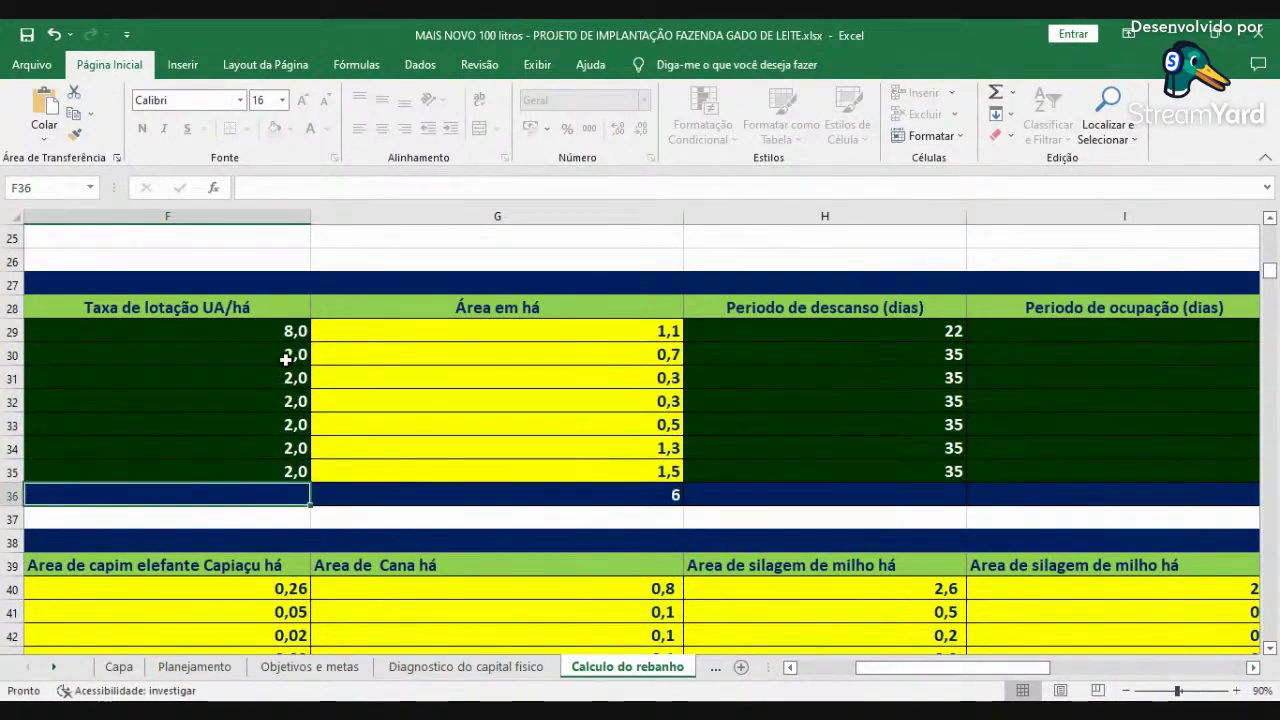
- Examine the Área em há of each animal category in G29 to G35 and the total area in G36
{"action": "left_click", "coordinate": [660, 500]}
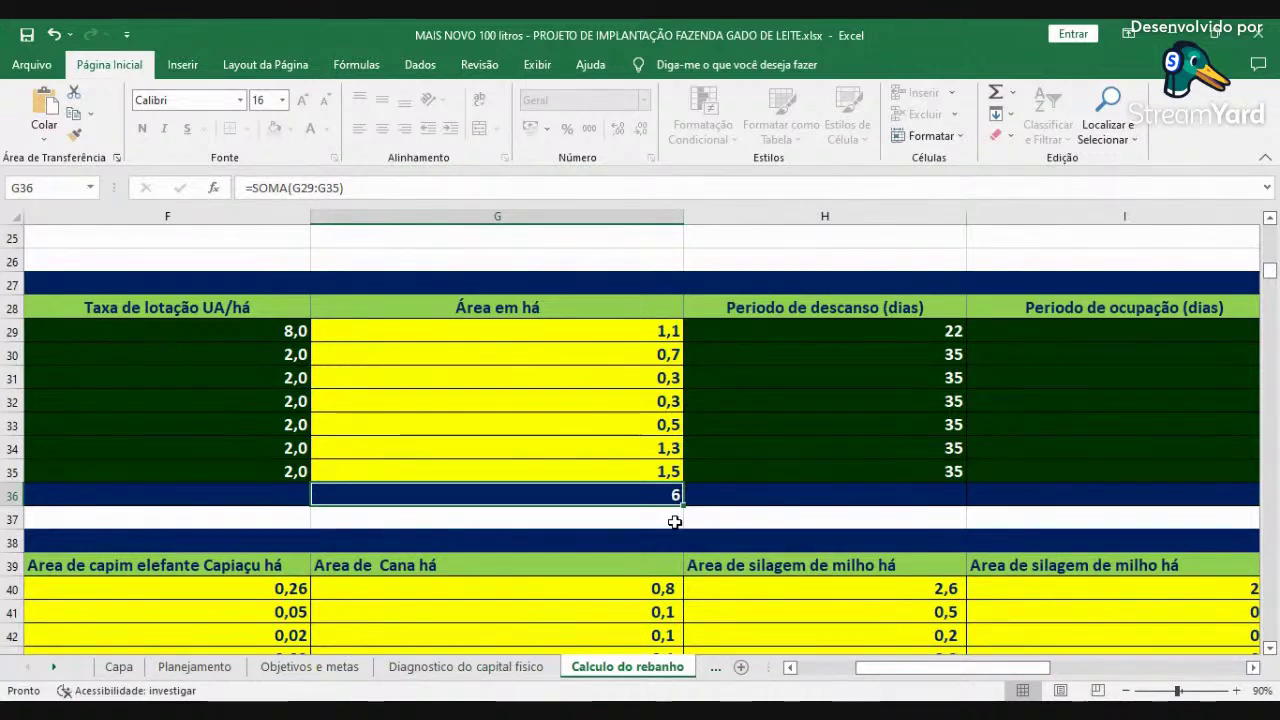
{"action": "left_click", "coordinate": [655, 330]}
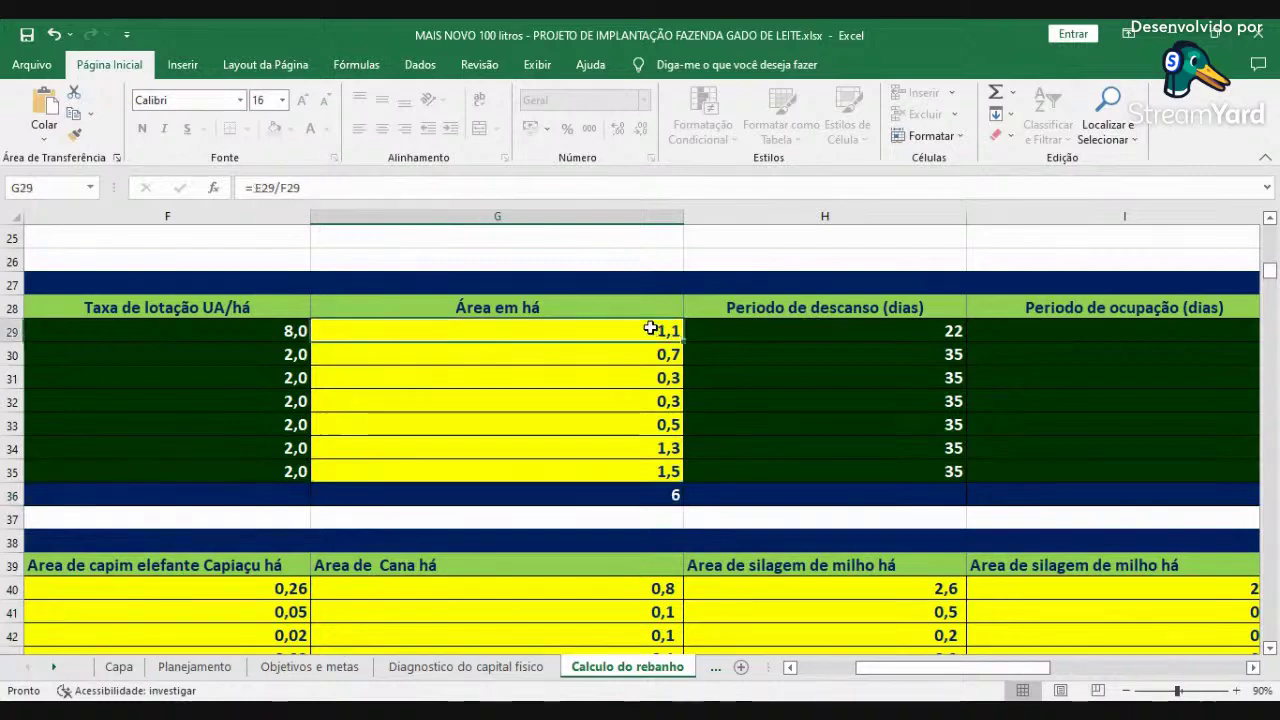
{"action": "left_click", "coordinate": [648, 354]}
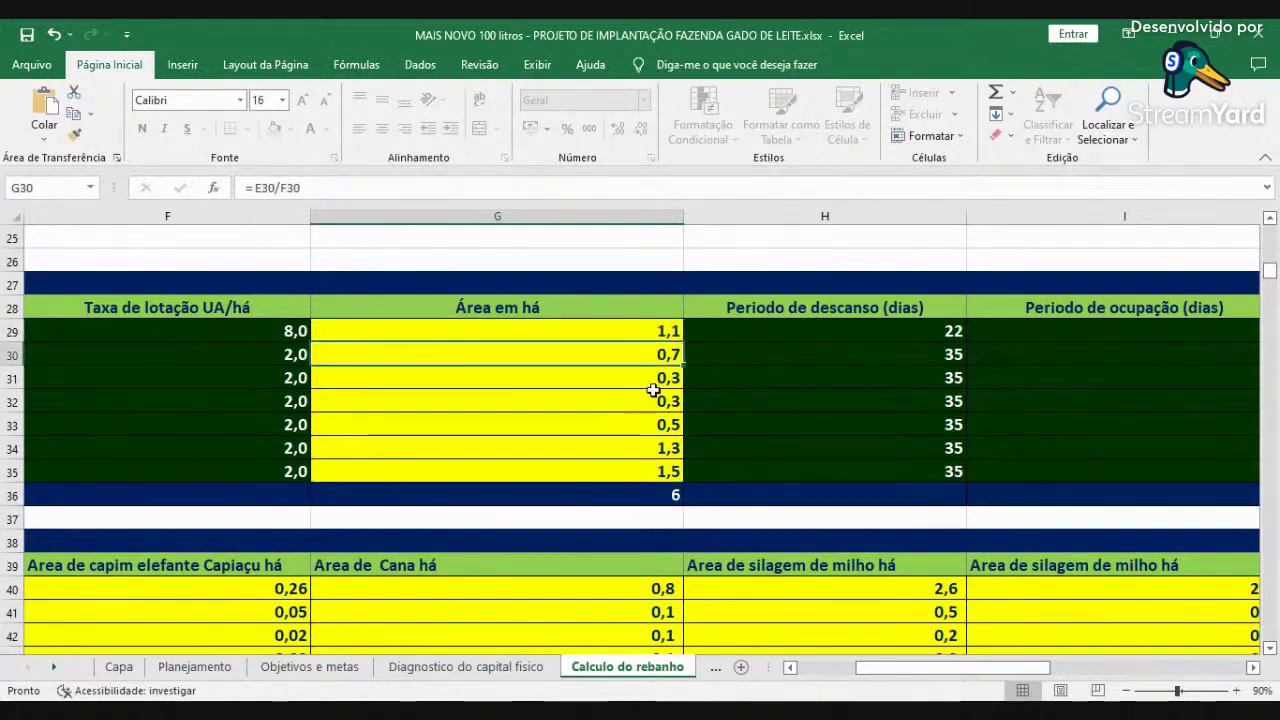
{"action": "left_click", "coordinate": [652, 377]}
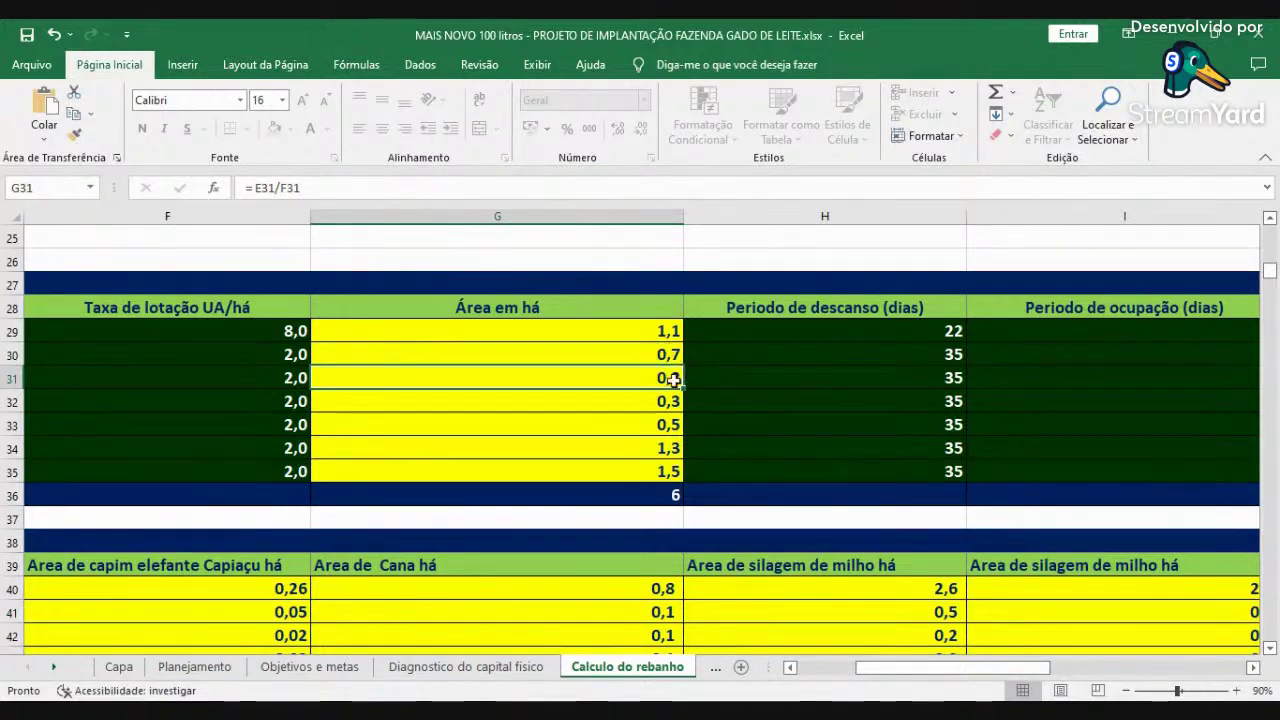
{"action": "left_click", "coordinate": [663, 400]}
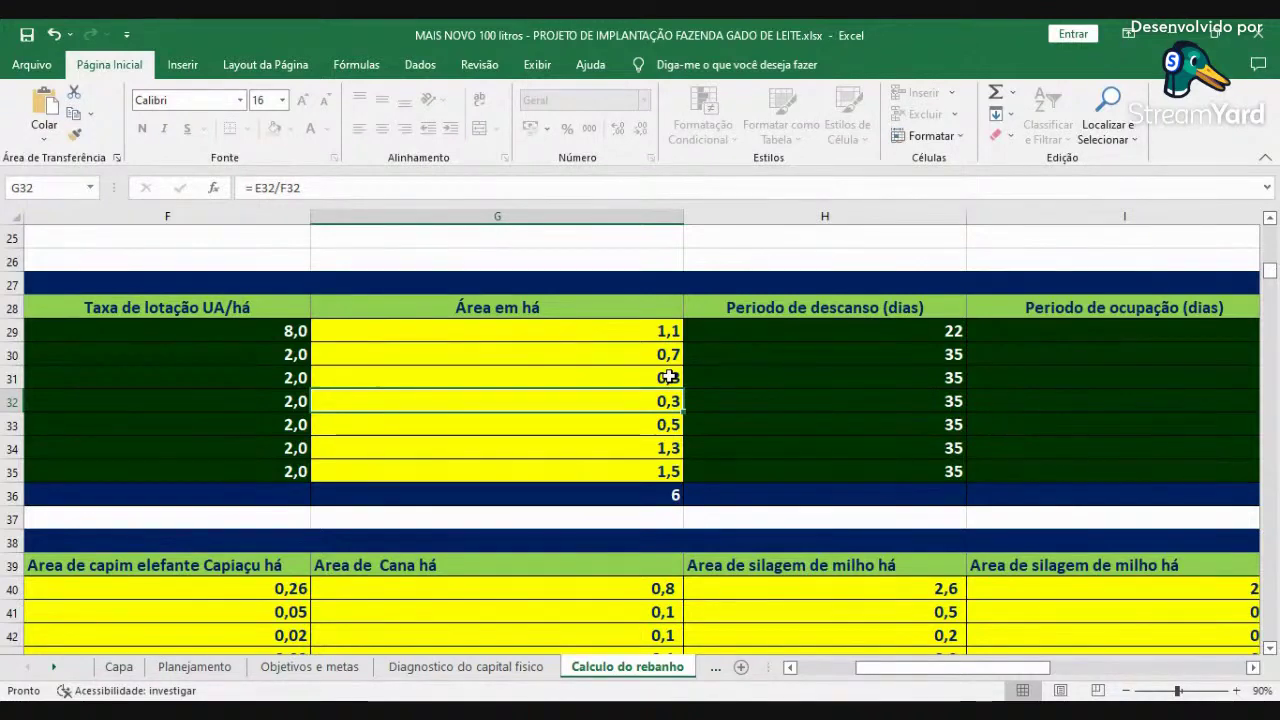
{"action": "left_click", "coordinate": [637, 424]}
{"action": "left_click", "coordinate": [626, 446]}
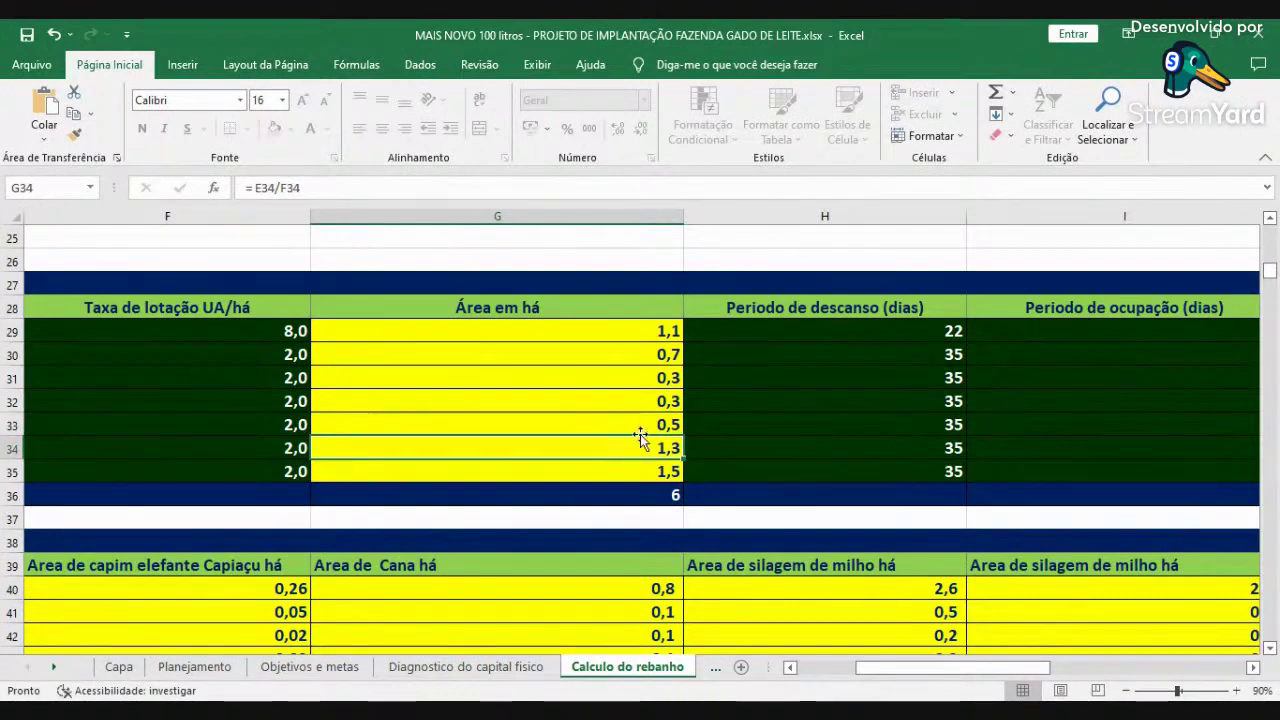
{"action": "left_click", "coordinate": [642, 423]}
{"action": "left_click", "coordinate": [641, 444]}
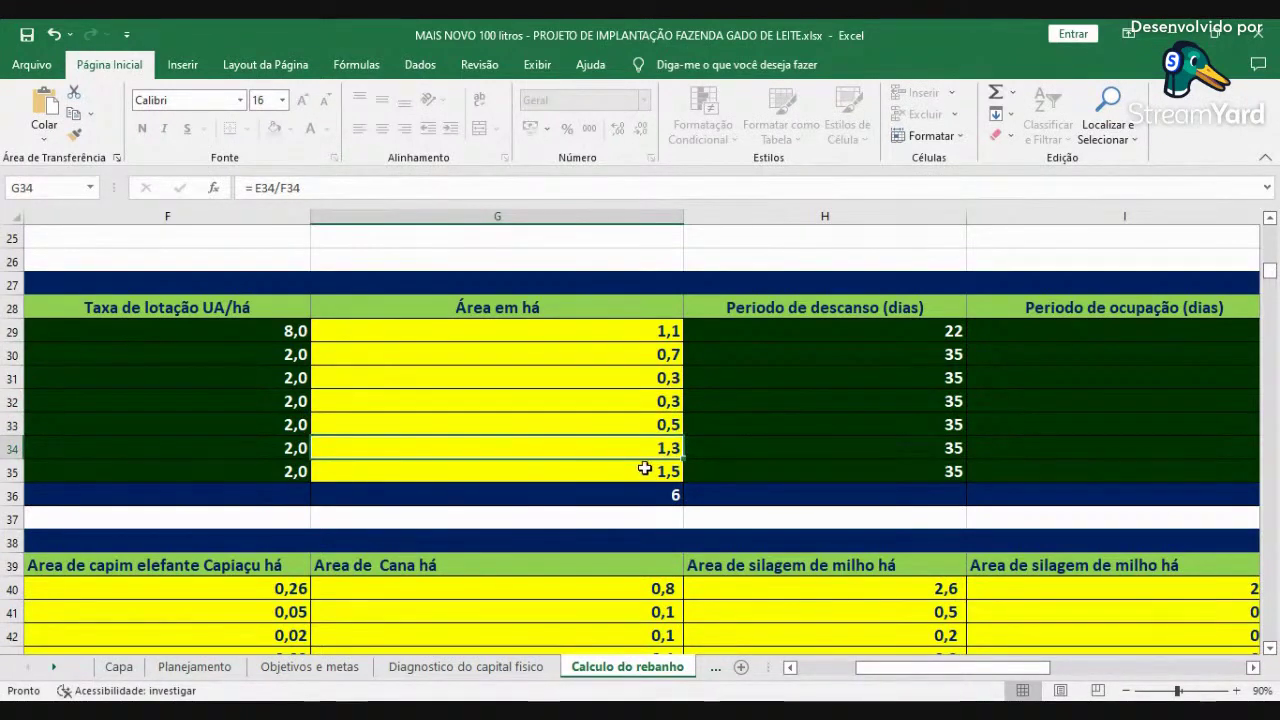
{"action": "left_click", "coordinate": [641, 471]}
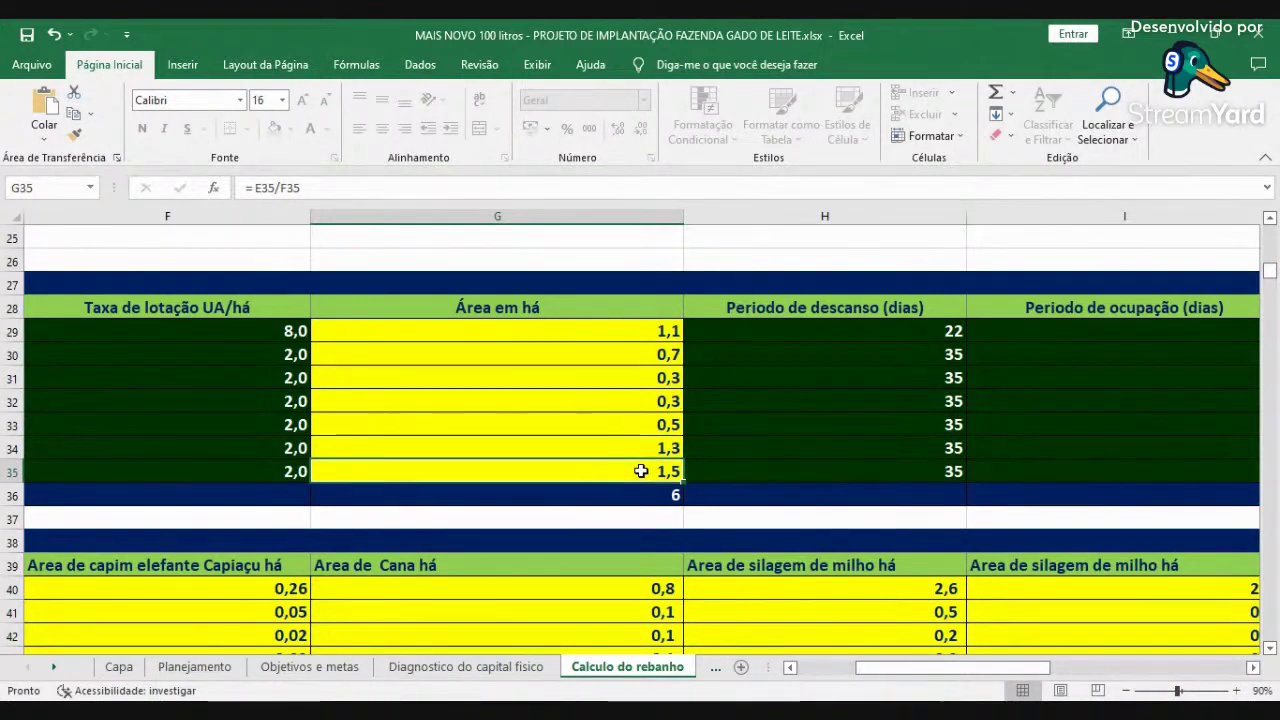
{"action": "left_click", "coordinate": [644, 500]}
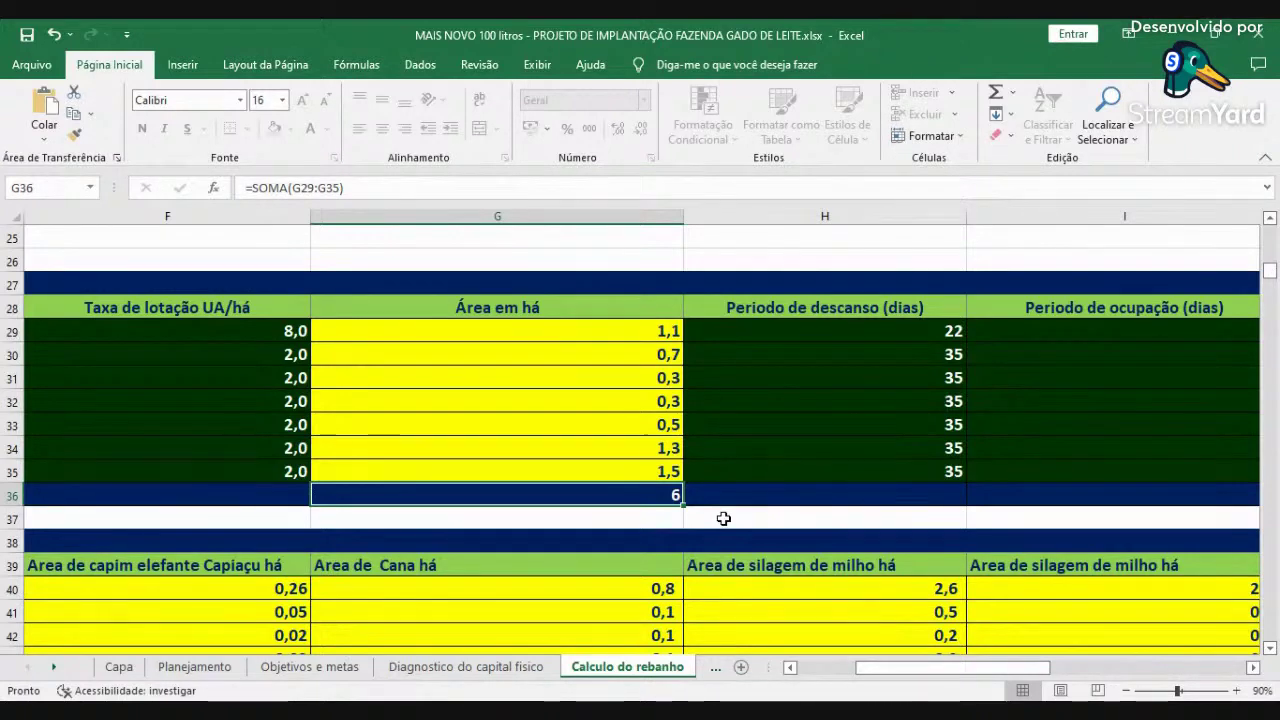
- Check the Vacas secas rest period, occupation period and number of paddocks in row 30, plus the paddock sizes and electric fence lengths
{"action": "left_click", "coordinate": [1253, 667]}
{"action": "left_click", "coordinate": [1253, 667]}
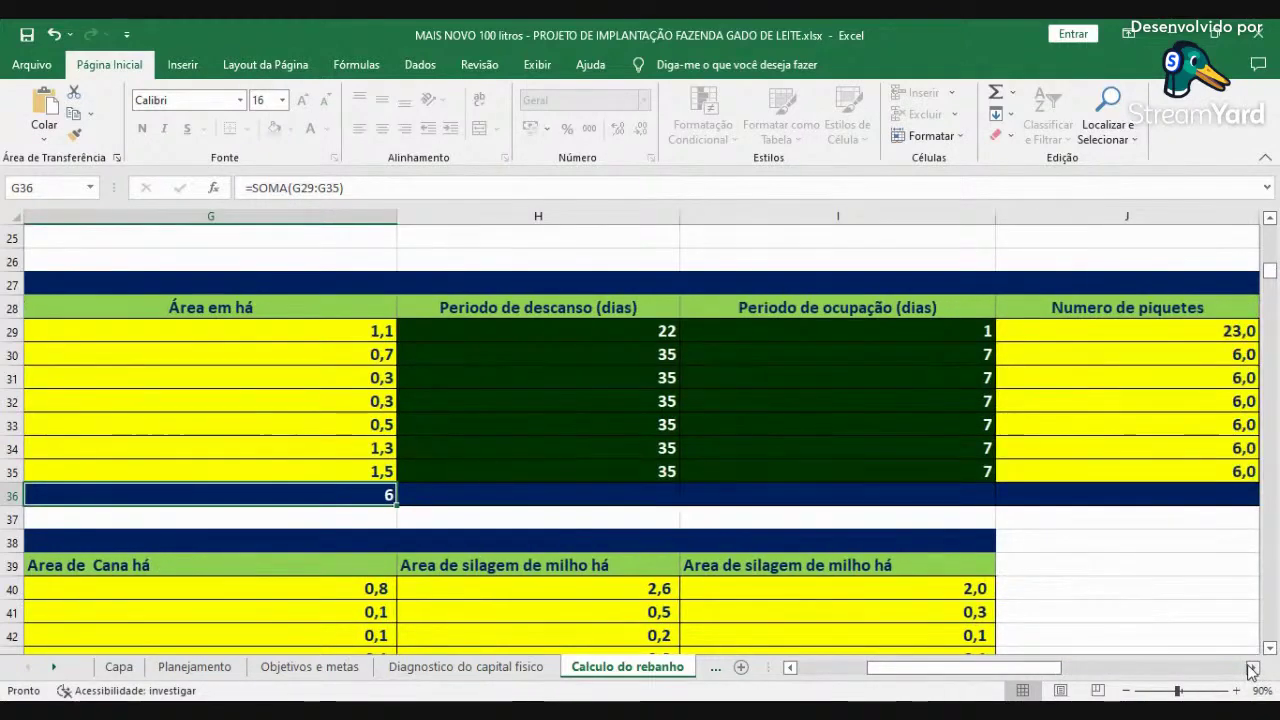
{"action": "left_click", "coordinate": [288, 360]}
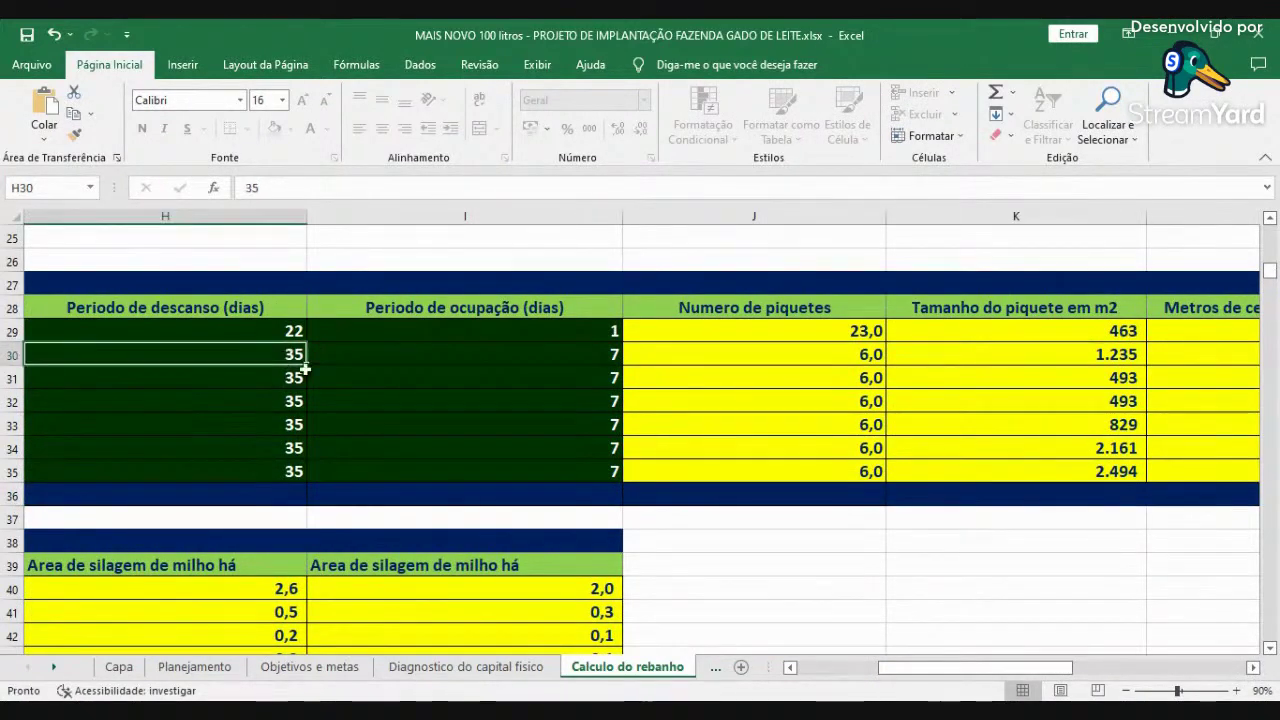
{"action": "left_click", "coordinate": [596, 354]}
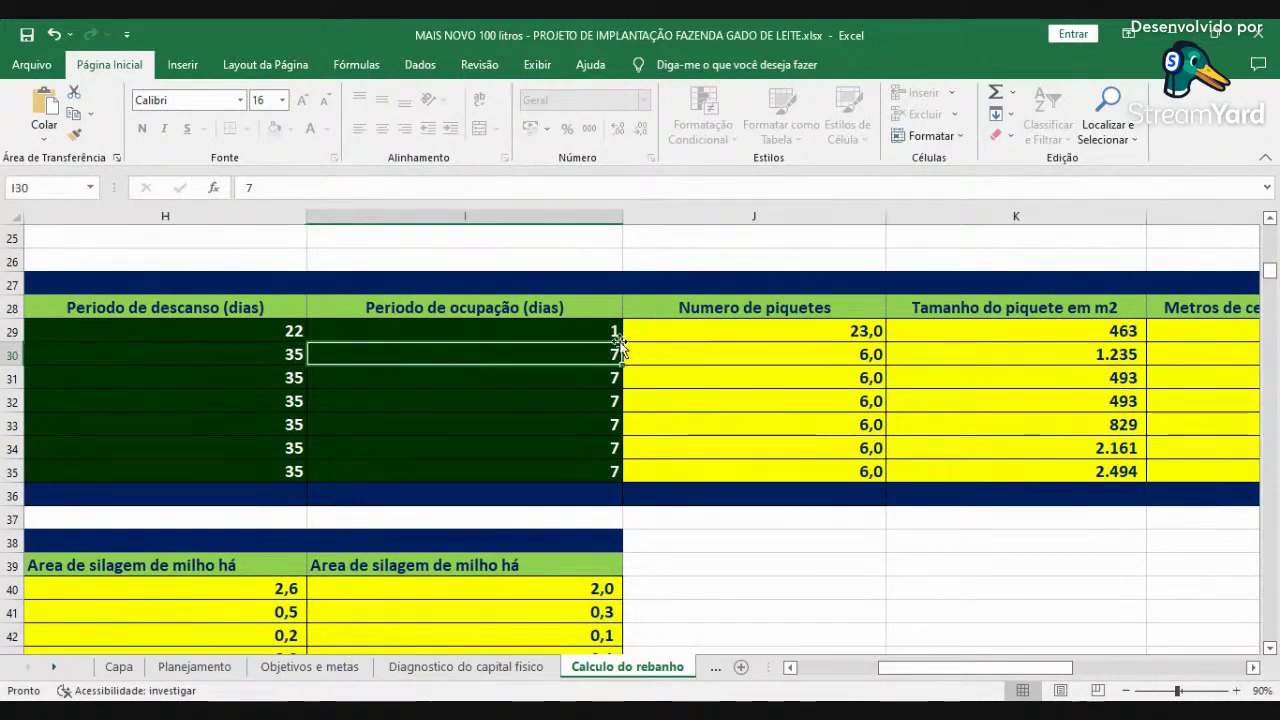
{"action": "left_click", "coordinate": [819, 358]}
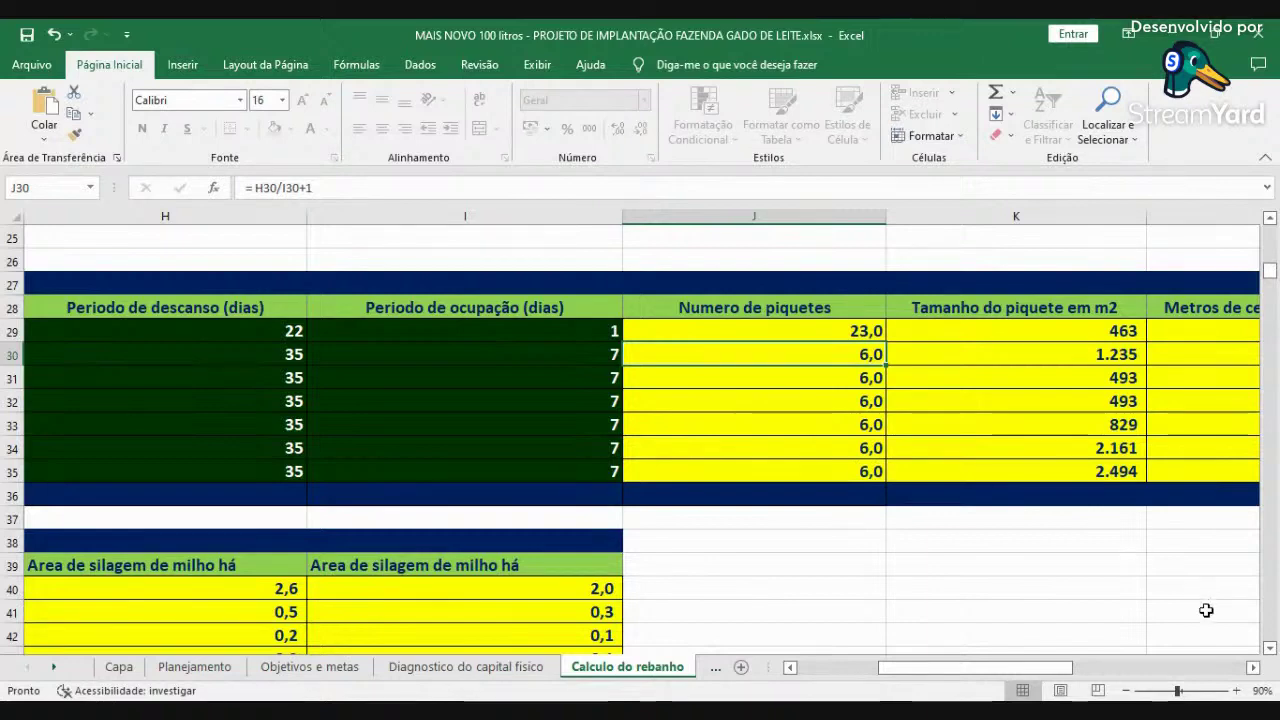
{"action": "left_click", "coordinate": [1252, 668]}
{"action": "left_click", "coordinate": [1252, 668]}
{"action": "left_click", "coordinate": [1252, 668]}
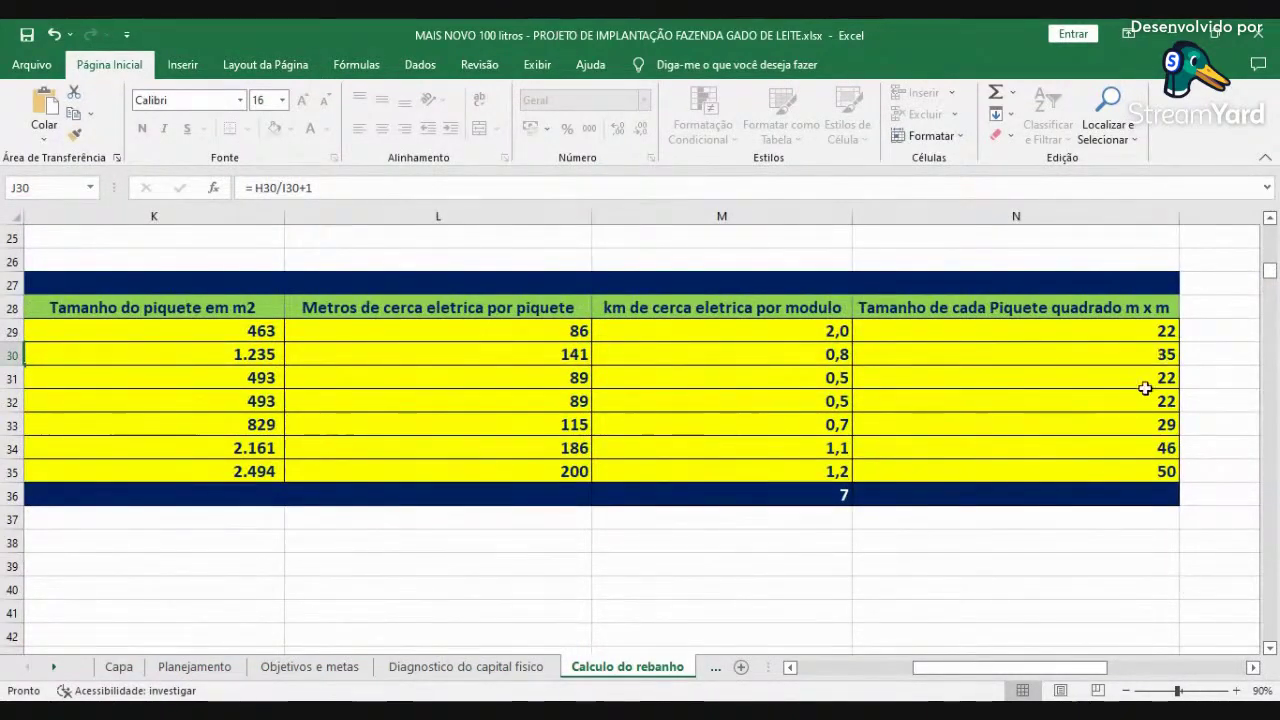
- Examine the daily green forage consumption in C40 and the Capiaçu elephant grass area in F46 and F47 of the capineira table
{"action": "left_click", "coordinate": [827, 669]}
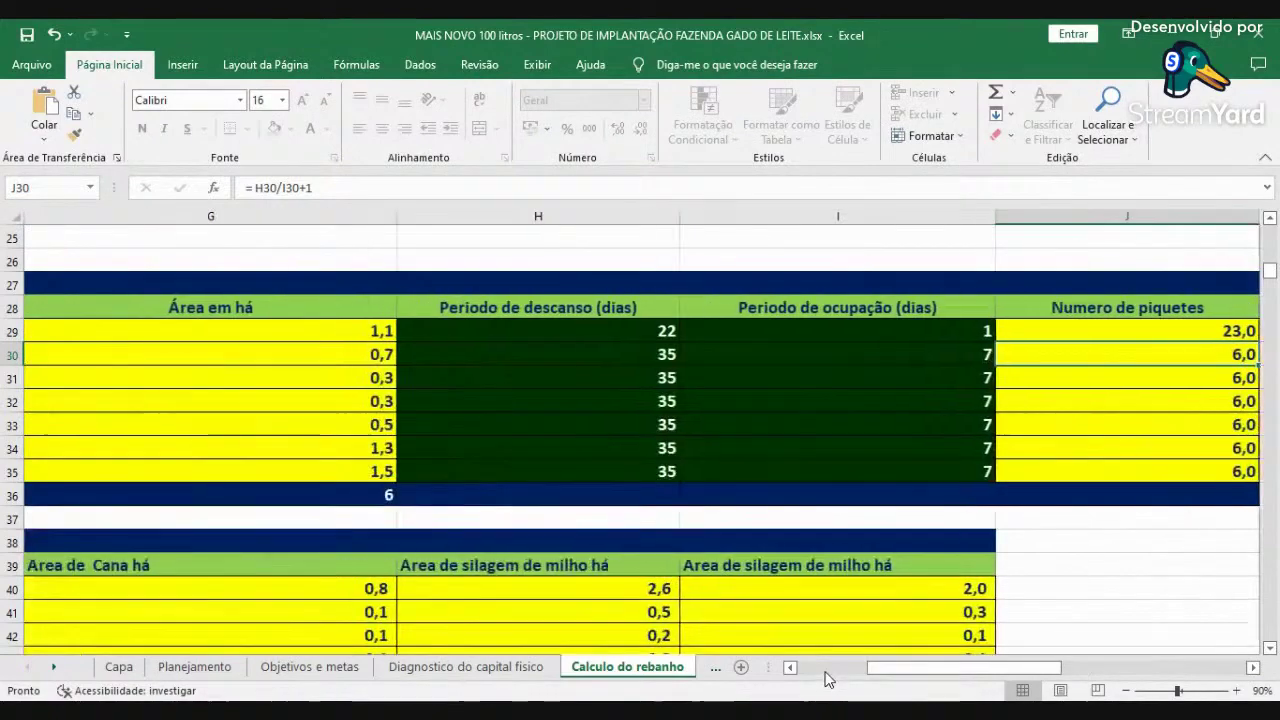
{"action": "left_click", "coordinate": [827, 669]}
{"action": "left_click", "coordinate": [827, 669]}
{"action": "left_click", "coordinate": [827, 669]}
{"action": "scroll", "coordinate": [885, 569], "scroll_direction": "down", "scroll_amount": 2}
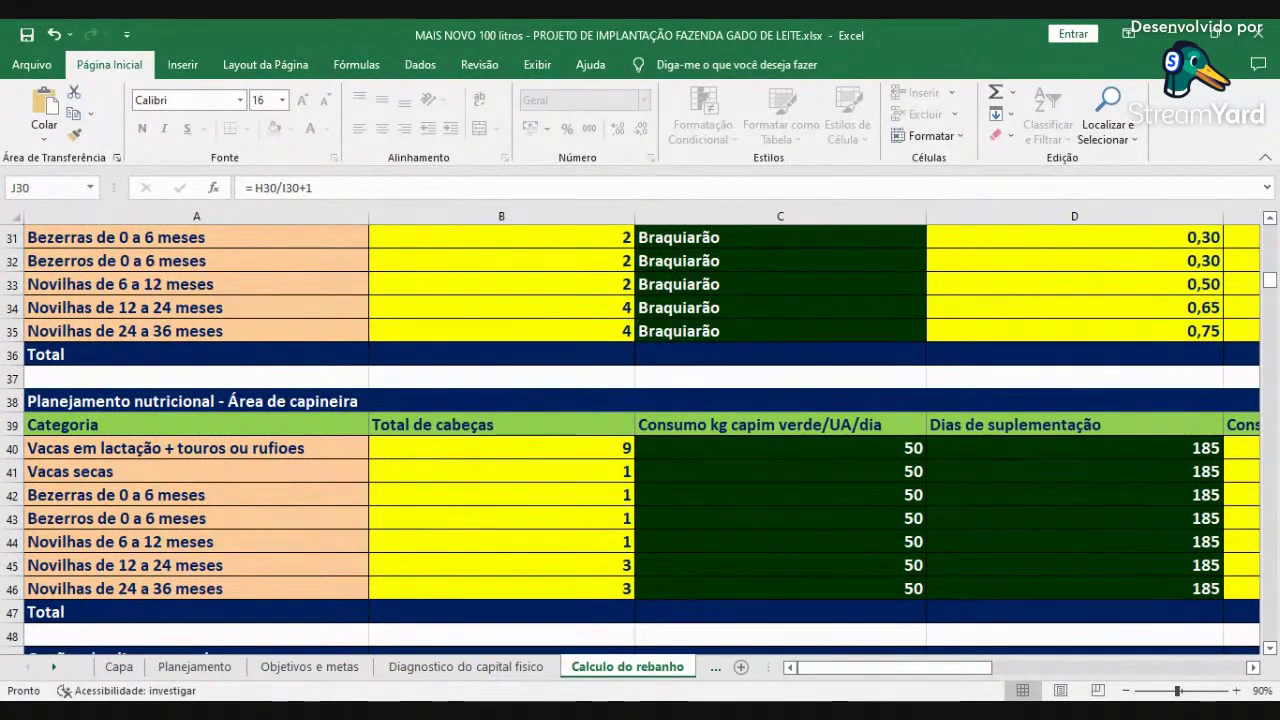
{"action": "left_click", "coordinate": [1258, 669]}
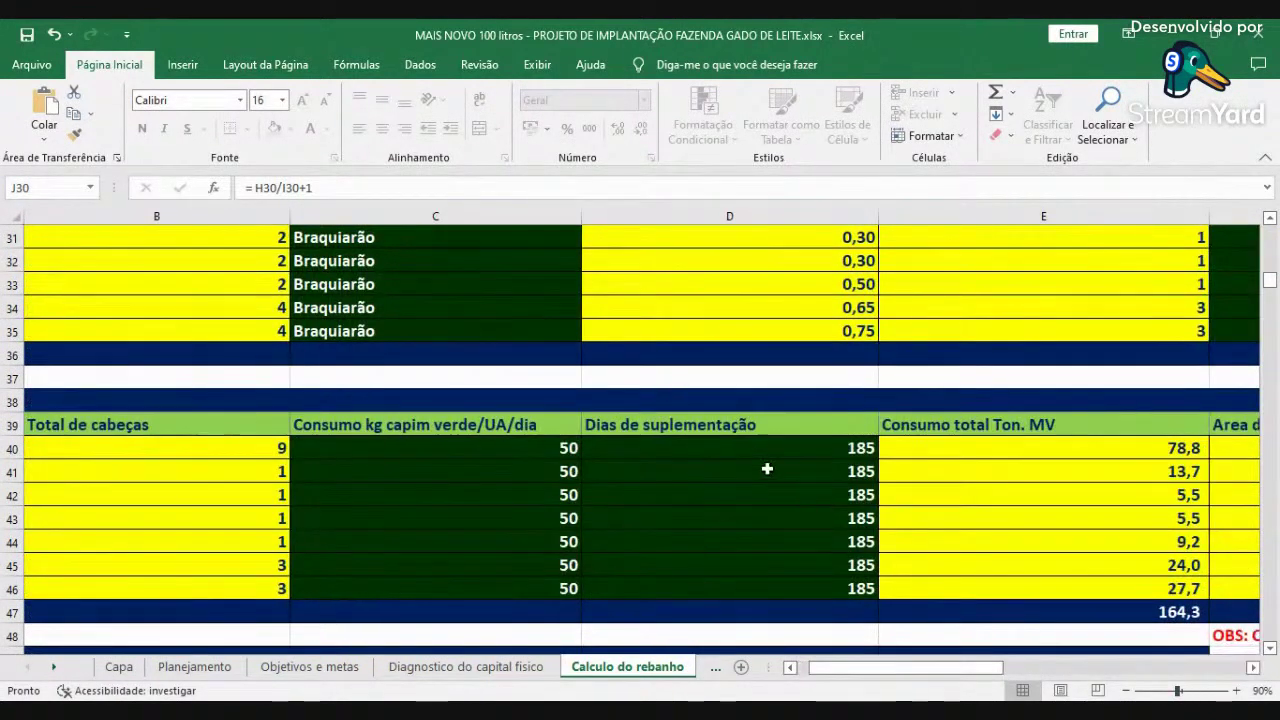
{"action": "left_click", "coordinate": [549, 451]}
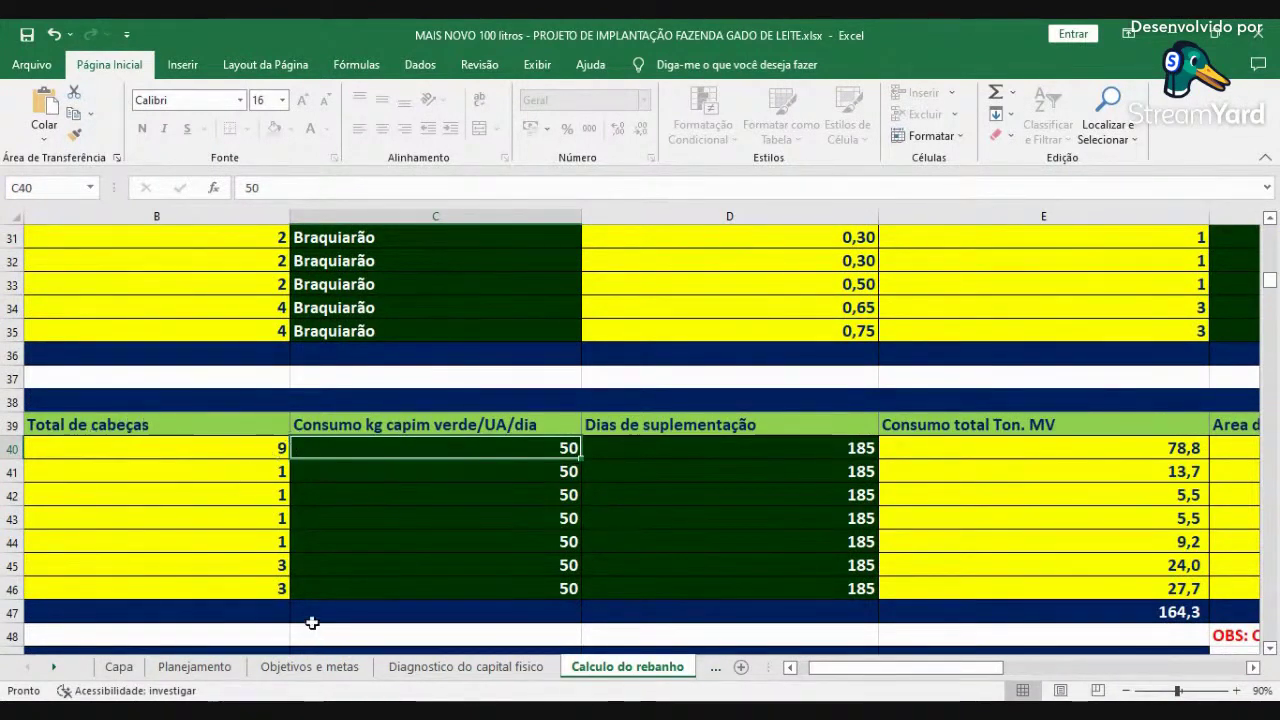
{"action": "left_click", "coordinate": [1253, 667]}
{"action": "left_click", "coordinate": [1253, 667]}
{"action": "left_click_drag", "start_coordinate": [918, 597], "coordinate": [920, 610]}
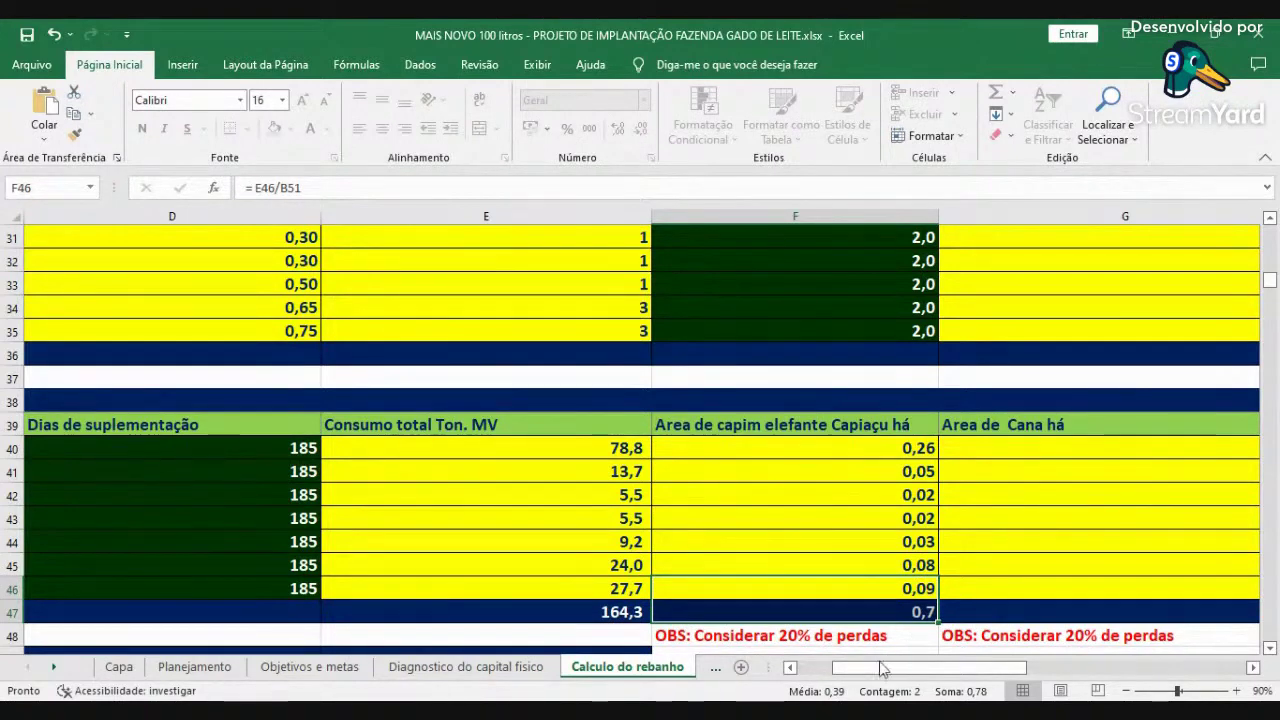
- Set the Produção irrigado (ton./MV/ha/ano) in C51 of the forage production table to 350
{"action": "scroll", "coordinate": [880, 670], "scroll_direction": "down", "scroll_amount": 2}
{"action": "left_click", "coordinate": [789, 667]}
{"action": "left_click", "coordinate": [789, 667]}
{"action": "scroll", "coordinate": [703, 586], "scroll_direction": "down", "scroll_amount": 1}
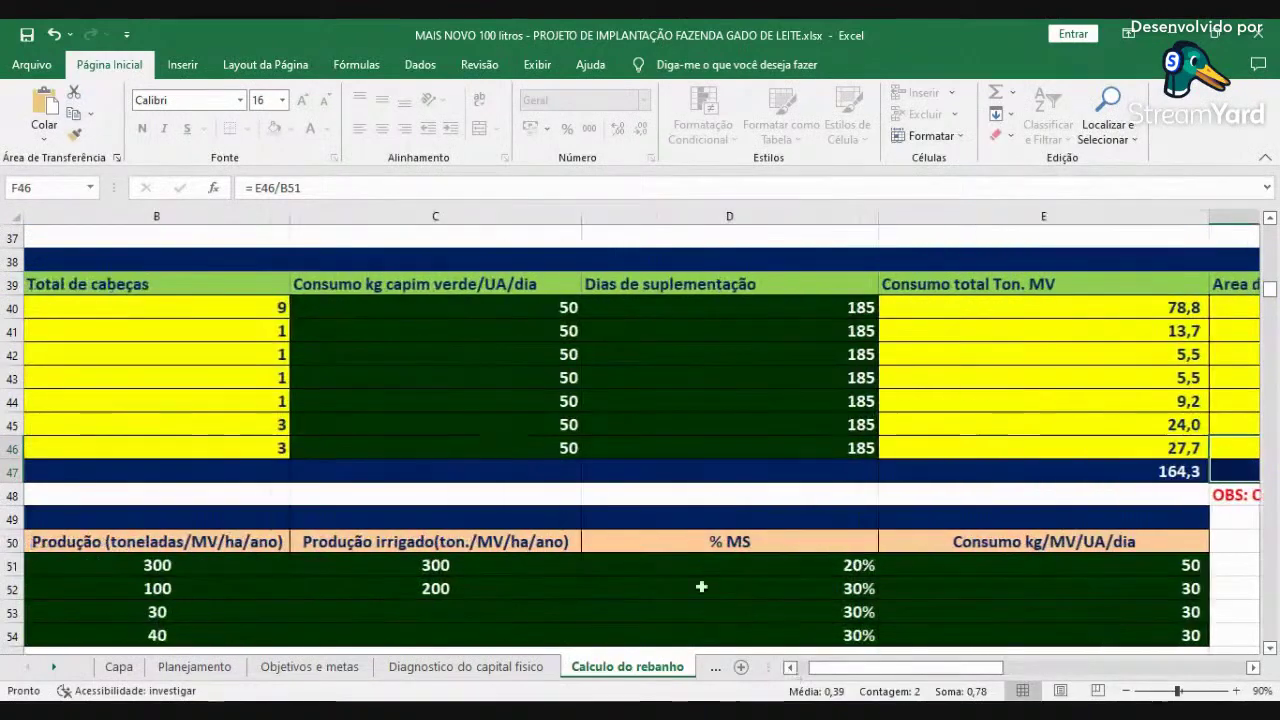
{"action": "left_click", "coordinate": [245, 493]}
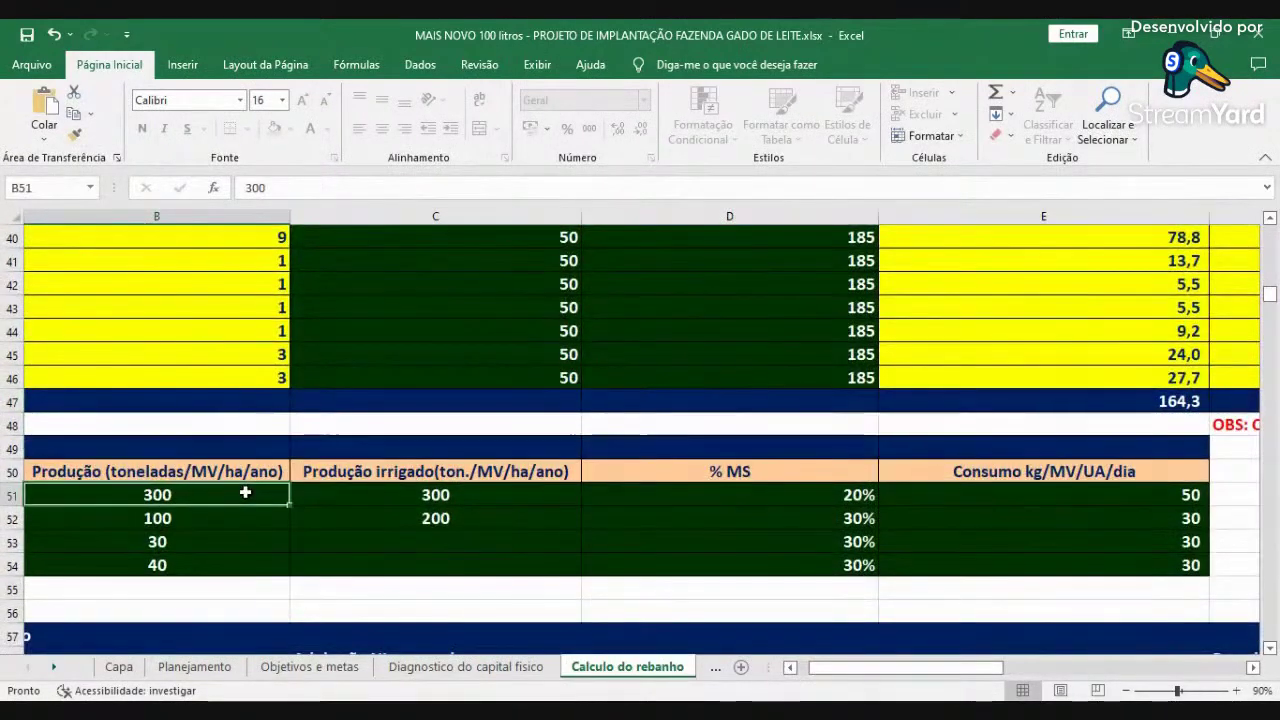
{"action": "left_click", "coordinate": [381, 497]}
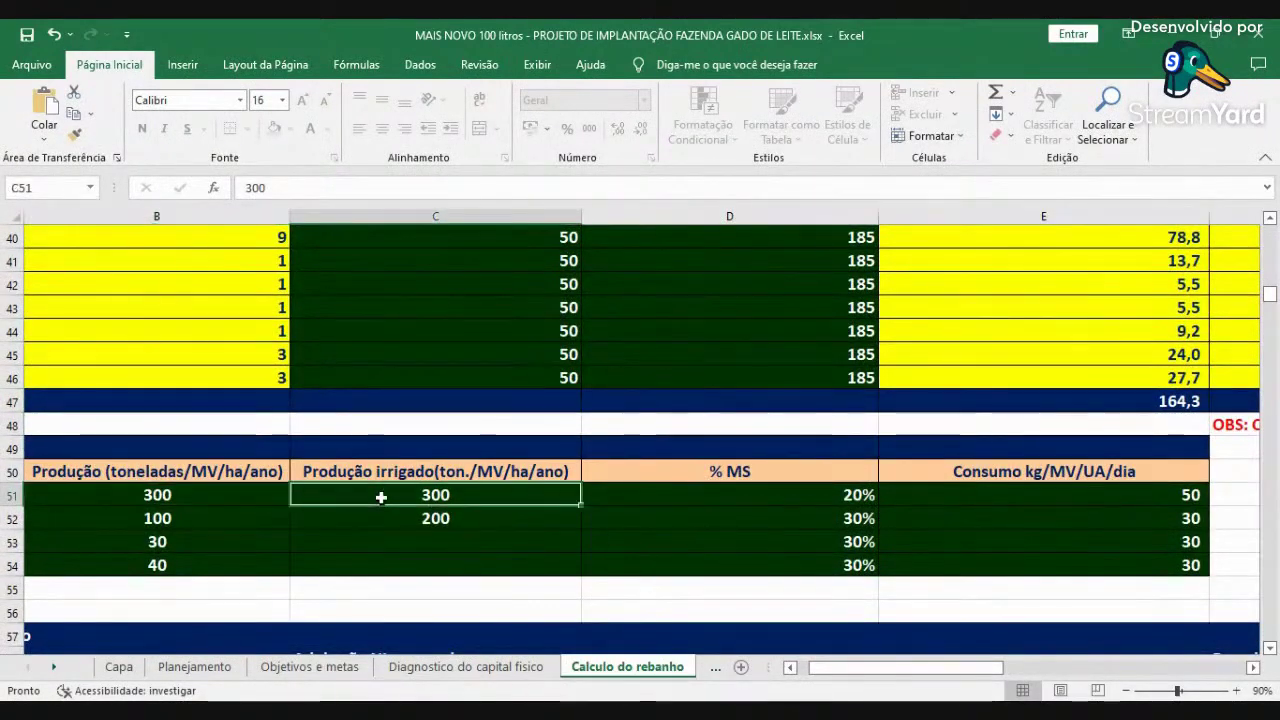
{"action": "type", "text": "350"}
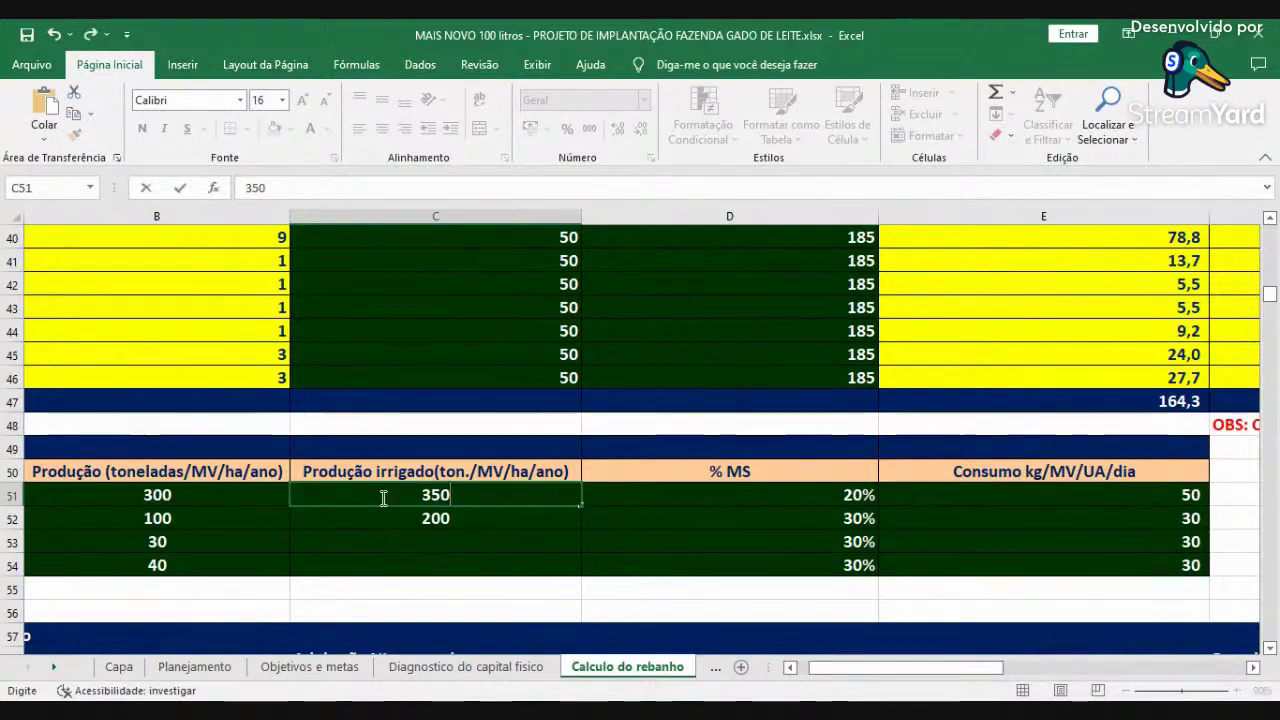
{"action": "key", "text": "Return"}
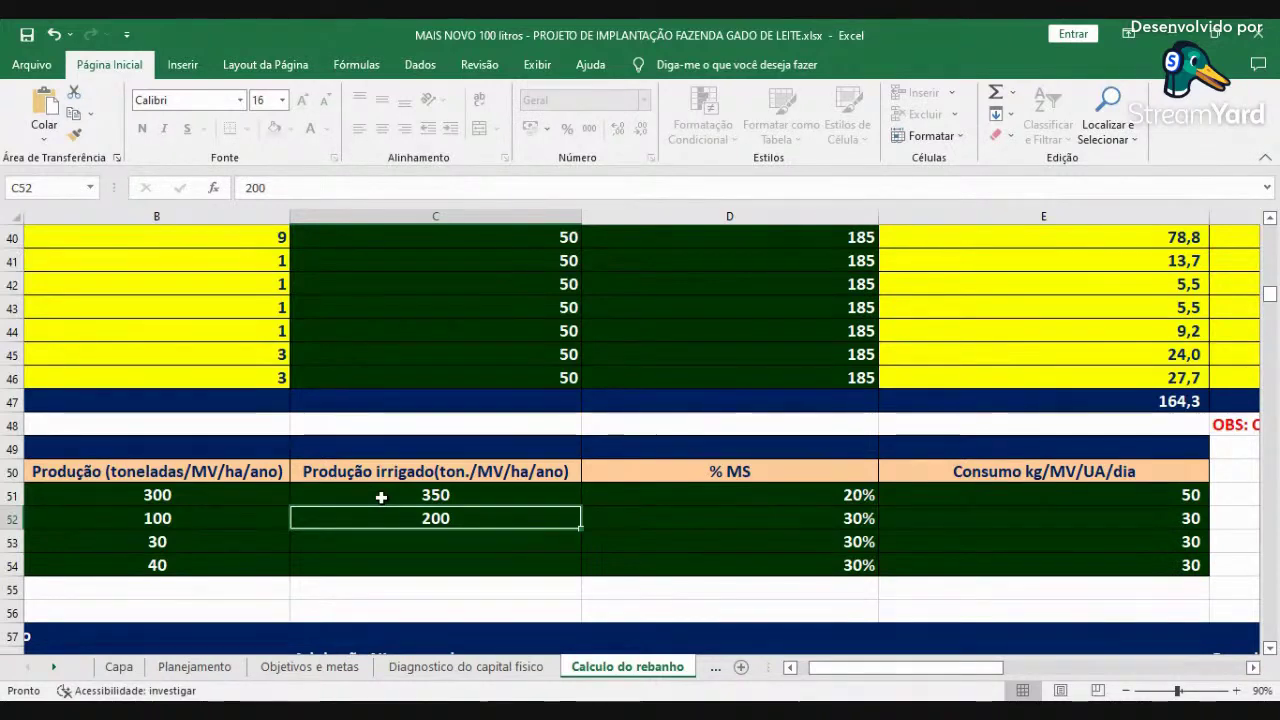
- Compare the total grazing area in G36 with the Capiaçu and Cana area totals in row 47
{"action": "scroll", "coordinate": [1180, 538], "scroll_direction": "up", "scroll_amount": 1}
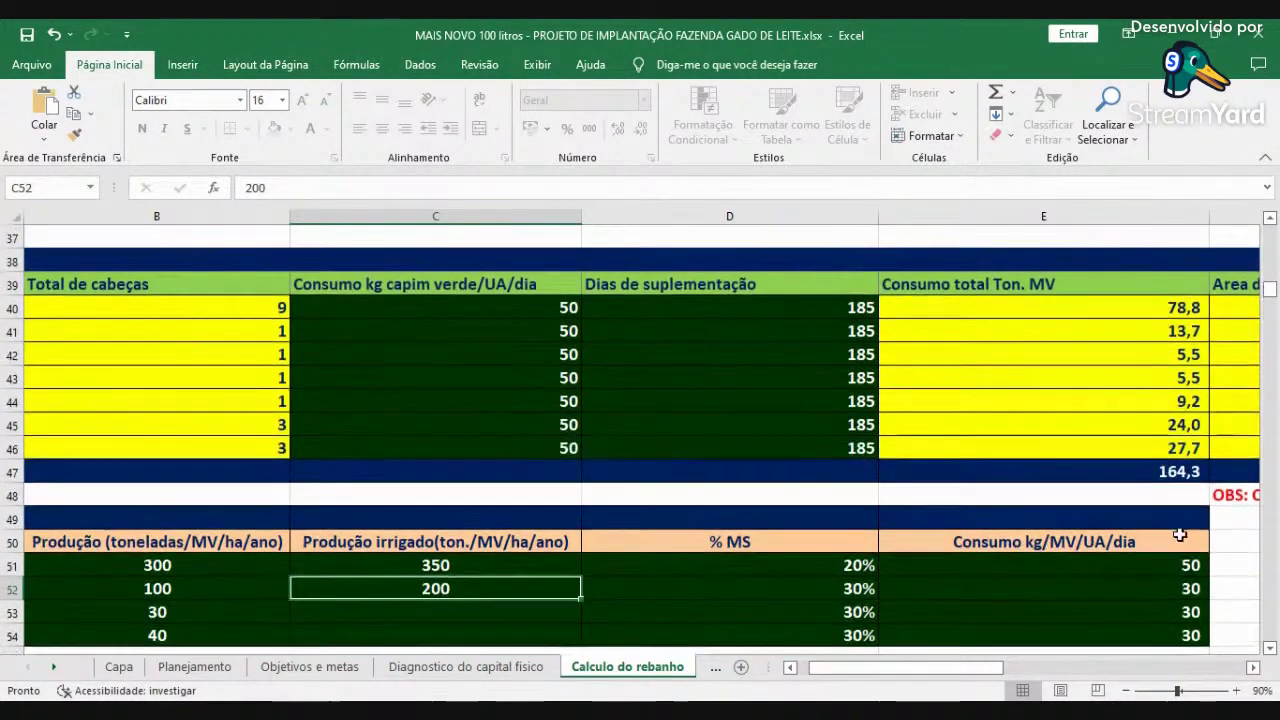
{"action": "scroll", "coordinate": [1131, 617], "scroll_direction": "right", "scroll_amount": 2}
{"action": "scroll", "coordinate": [1060, 590], "scroll_direction": "down", "scroll_amount": 1}
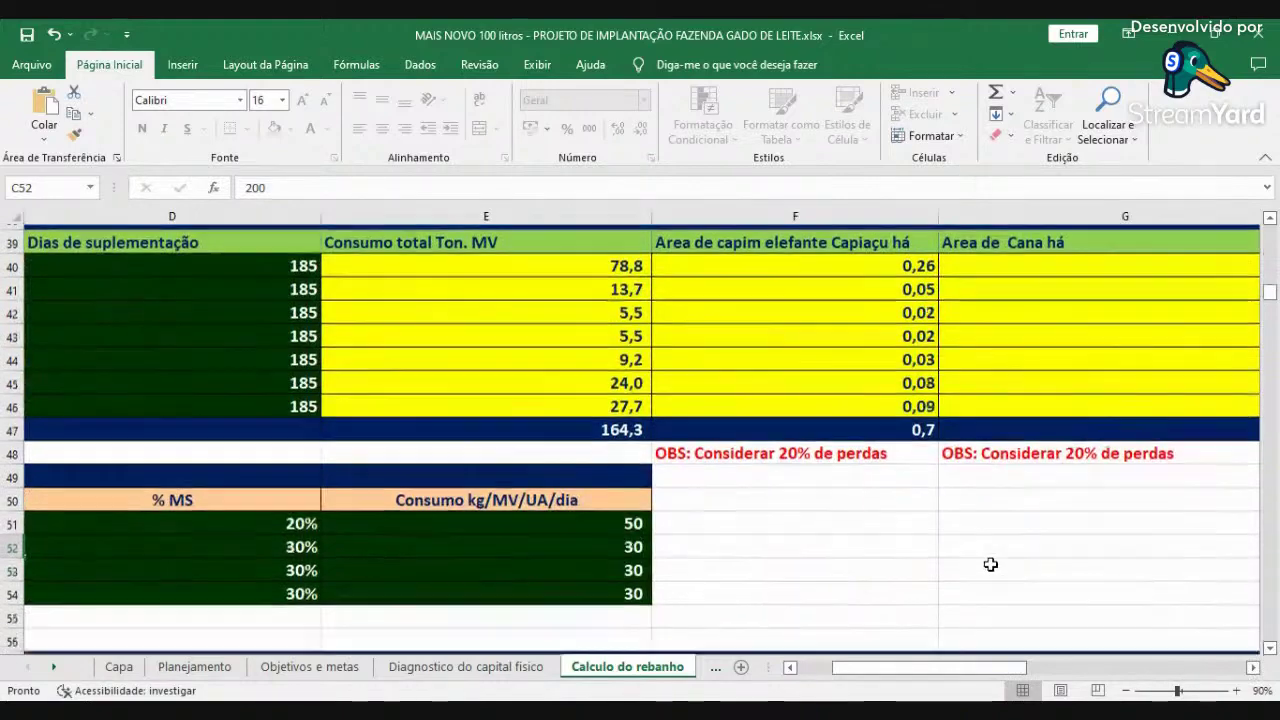
{"action": "scroll", "coordinate": [931, 556], "scroll_direction": "up", "scroll_amount": 6}
{"action": "scroll", "coordinate": [931, 549], "scroll_direction": "up", "scroll_amount": 4}
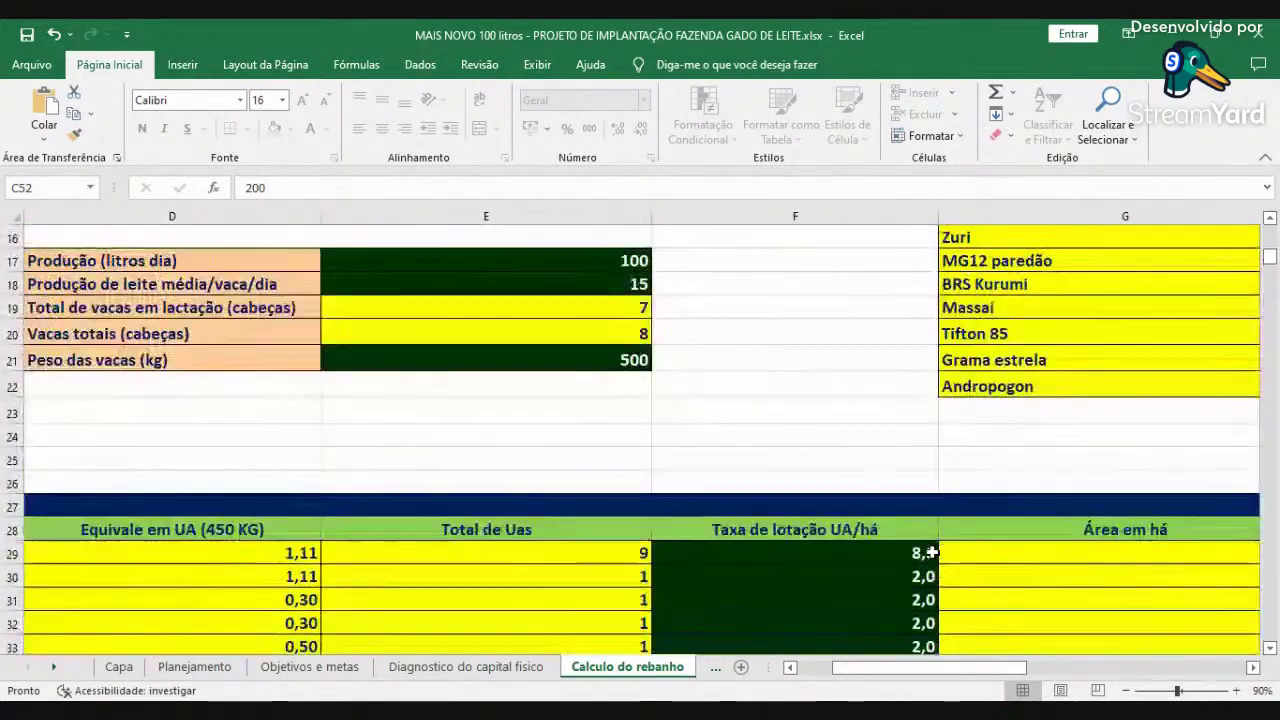
{"action": "scroll", "coordinate": [931, 549], "scroll_direction": "down", "scroll_amount": 4}
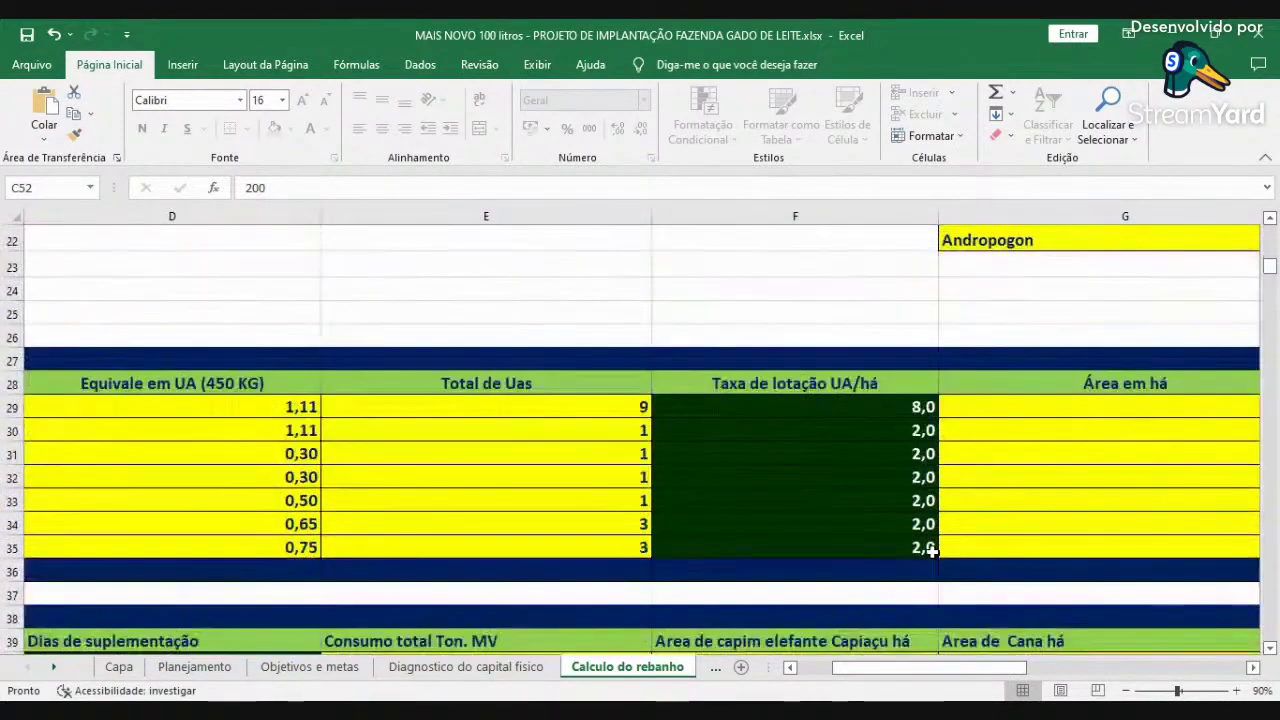
{"action": "left_click", "coordinate": [1253, 667]}
{"action": "left_click", "coordinate": [1001, 568]}
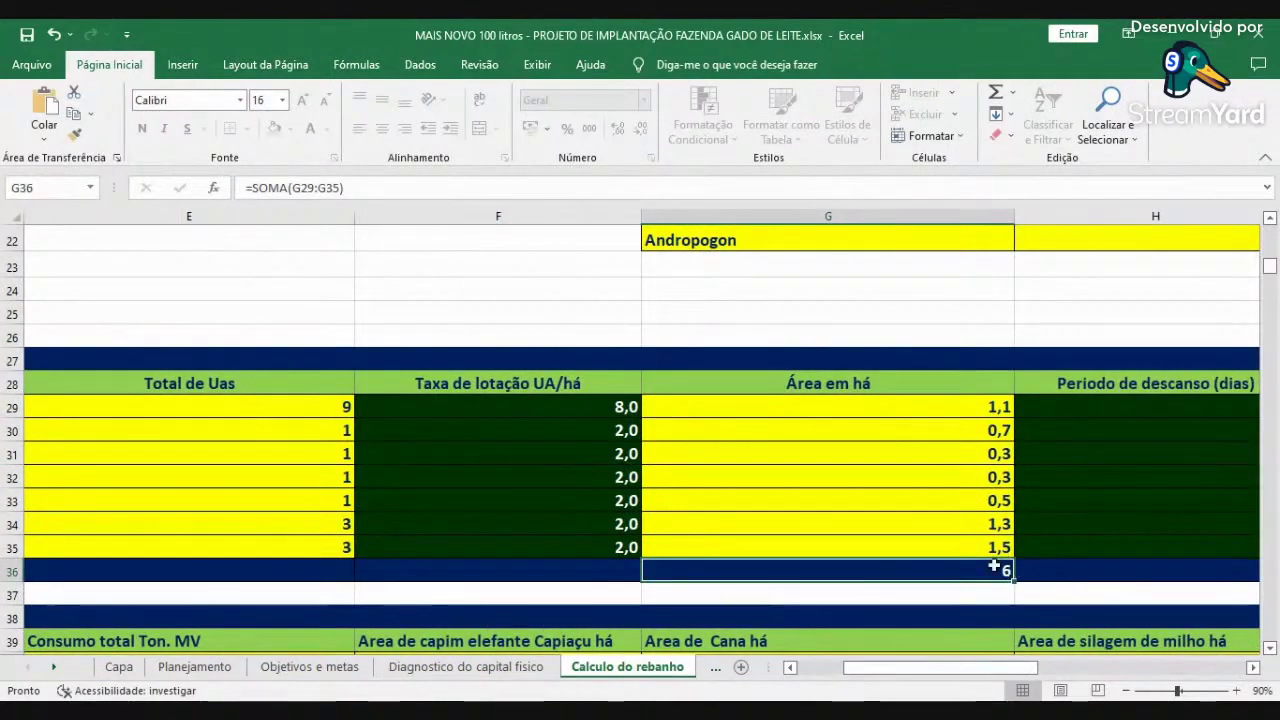
{"action": "scroll", "coordinate": [1000, 565], "scroll_direction": "down", "scroll_amount": 5}
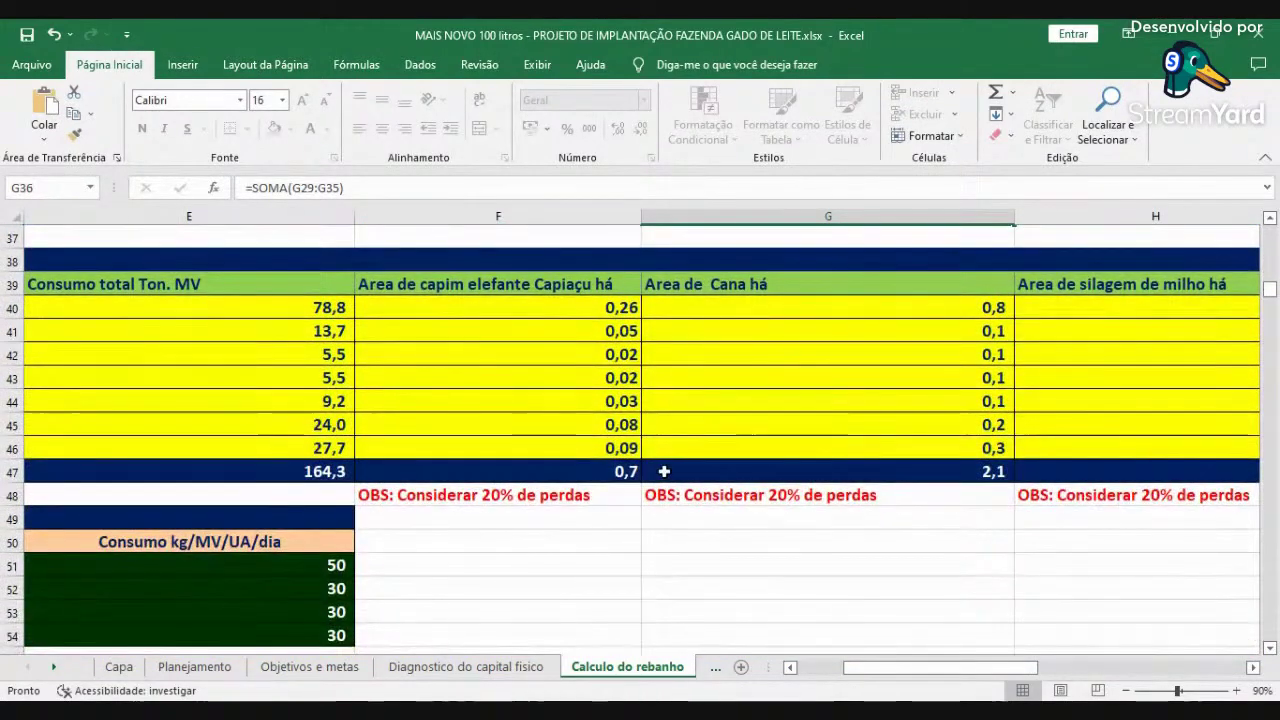
- Check the Capiaçu area total formula in F47 and compare it with the grazing areas in rows 29 to 36
{"action": "left_click", "coordinate": [606, 470]}
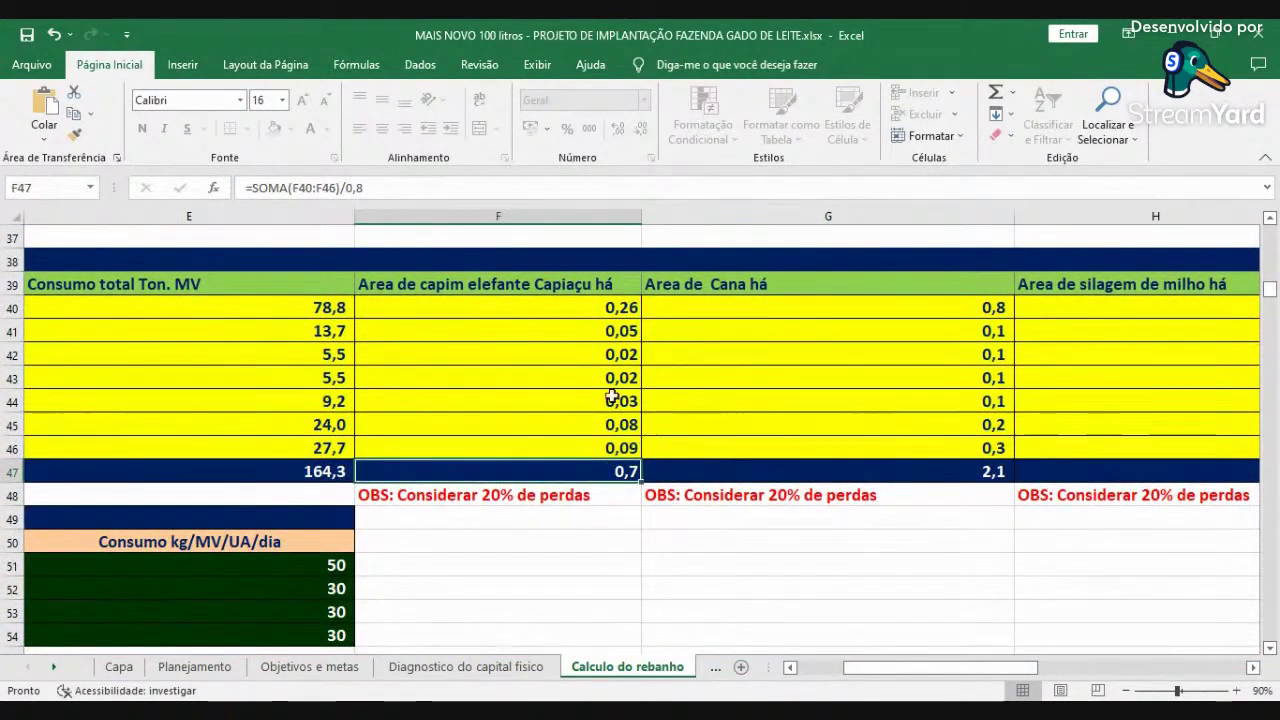
{"action": "scroll", "coordinate": [773, 470], "scroll_direction": "up", "scroll_amount": 3}
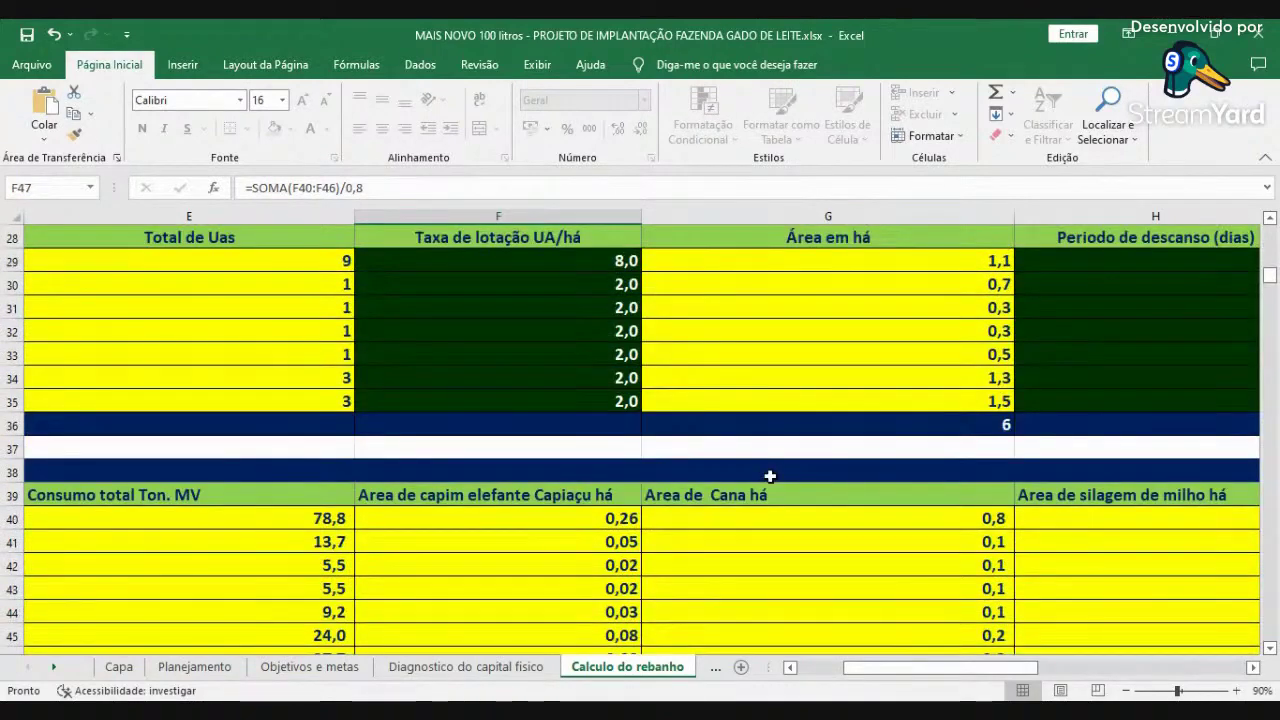
{"action": "scroll", "coordinate": [770, 476], "scroll_direction": "up", "scroll_amount": 2}
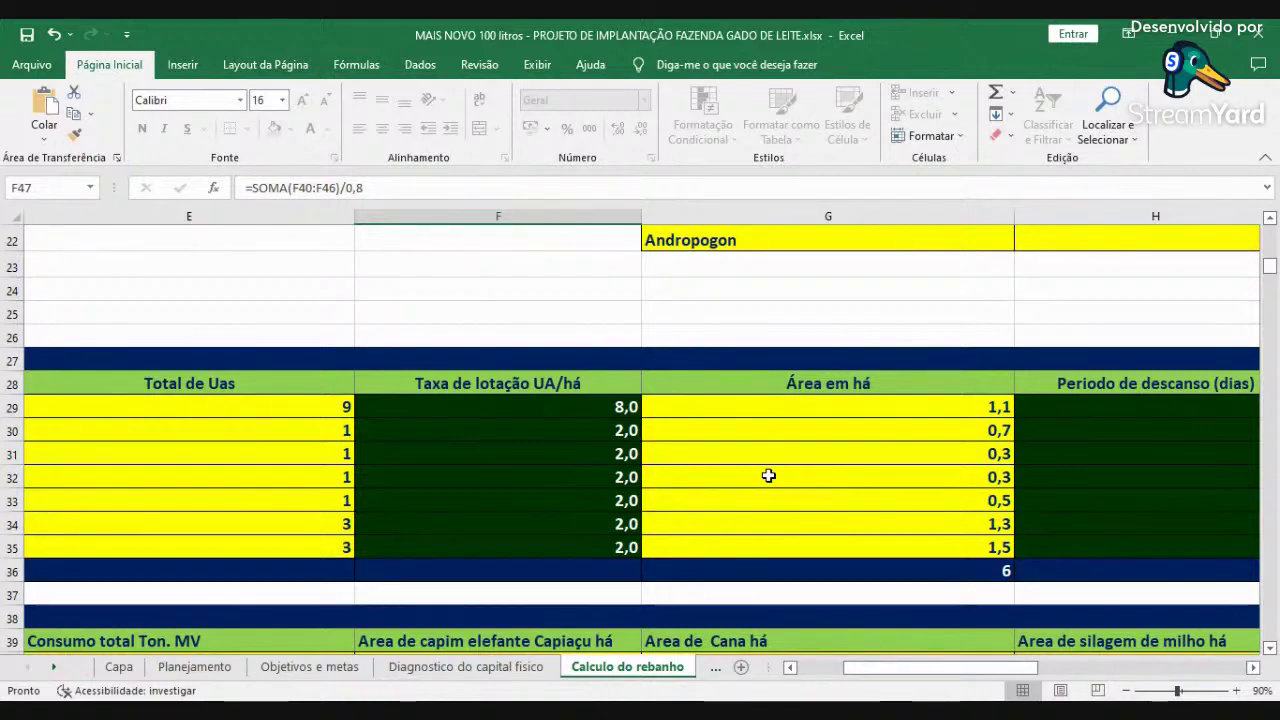
- Examine the Adubação Nitrogenada table and the kg de N formula for Vacas em lactação in C60
{"action": "left_click", "coordinate": [808, 667]}
{"action": "scroll", "coordinate": [741, 553], "scroll_direction": "down", "scroll_amount": 15}
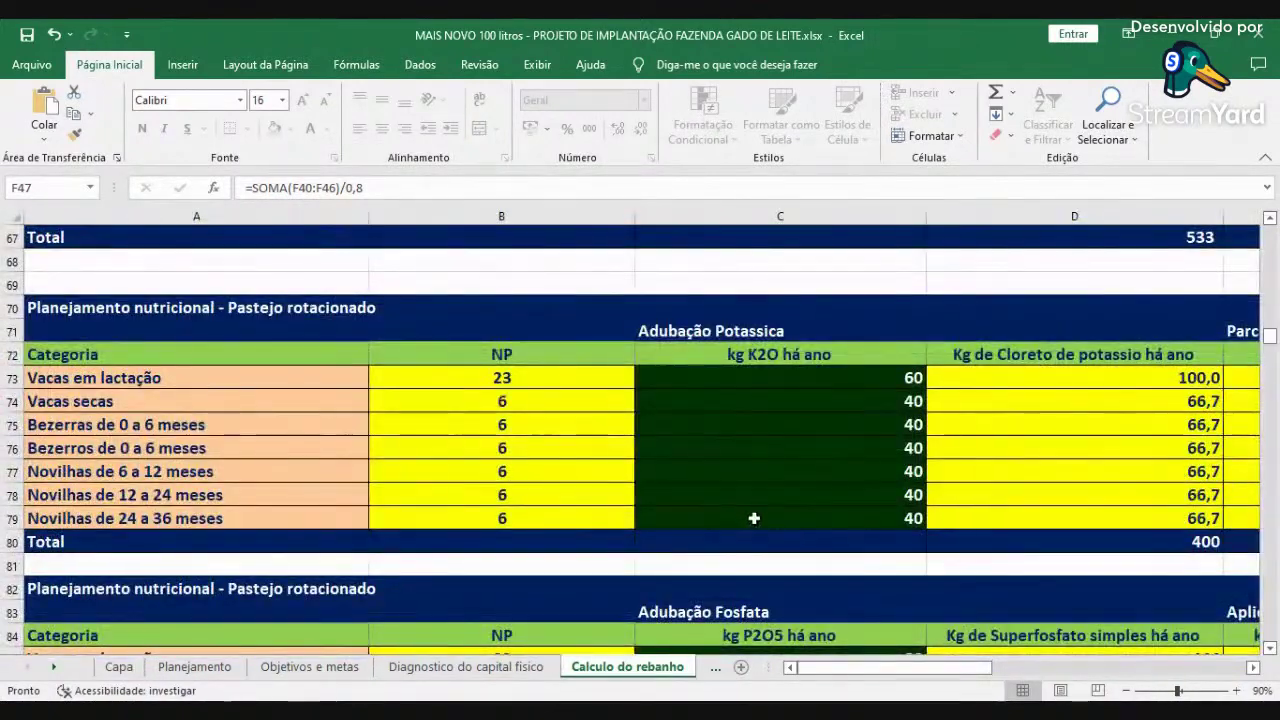
{"action": "scroll", "coordinate": [757, 514], "scroll_direction": "up", "scroll_amount": 4}
{"action": "scroll", "coordinate": [756, 502], "scroll_direction": "up", "scroll_amount": 3}
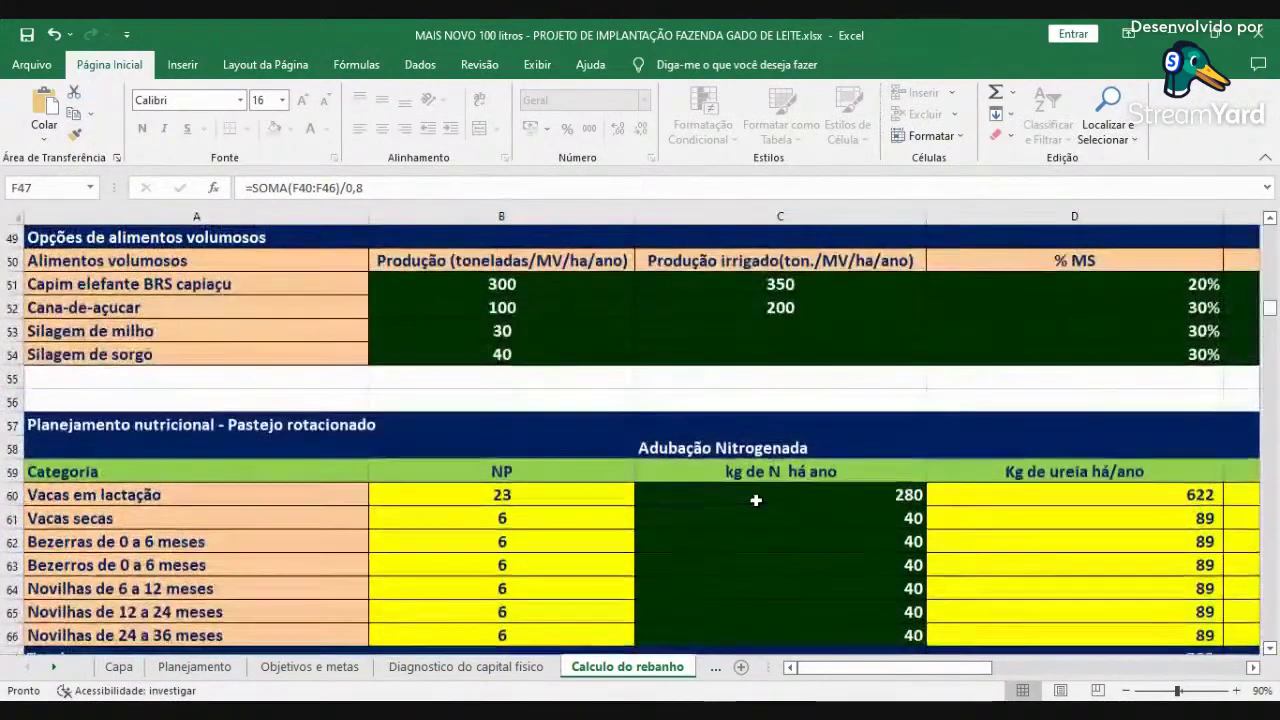
{"action": "scroll", "coordinate": [757, 501], "scroll_direction": "down", "scroll_amount": 2}
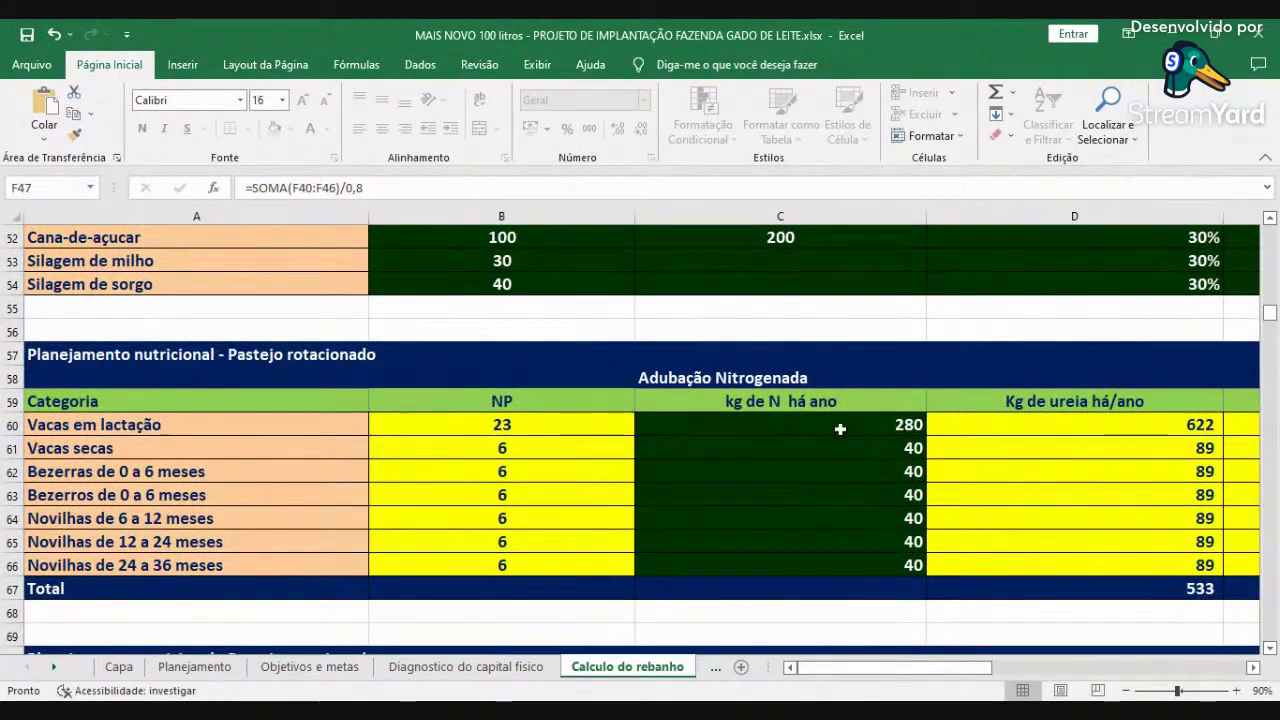
{"action": "left_click", "coordinate": [760, 424]}
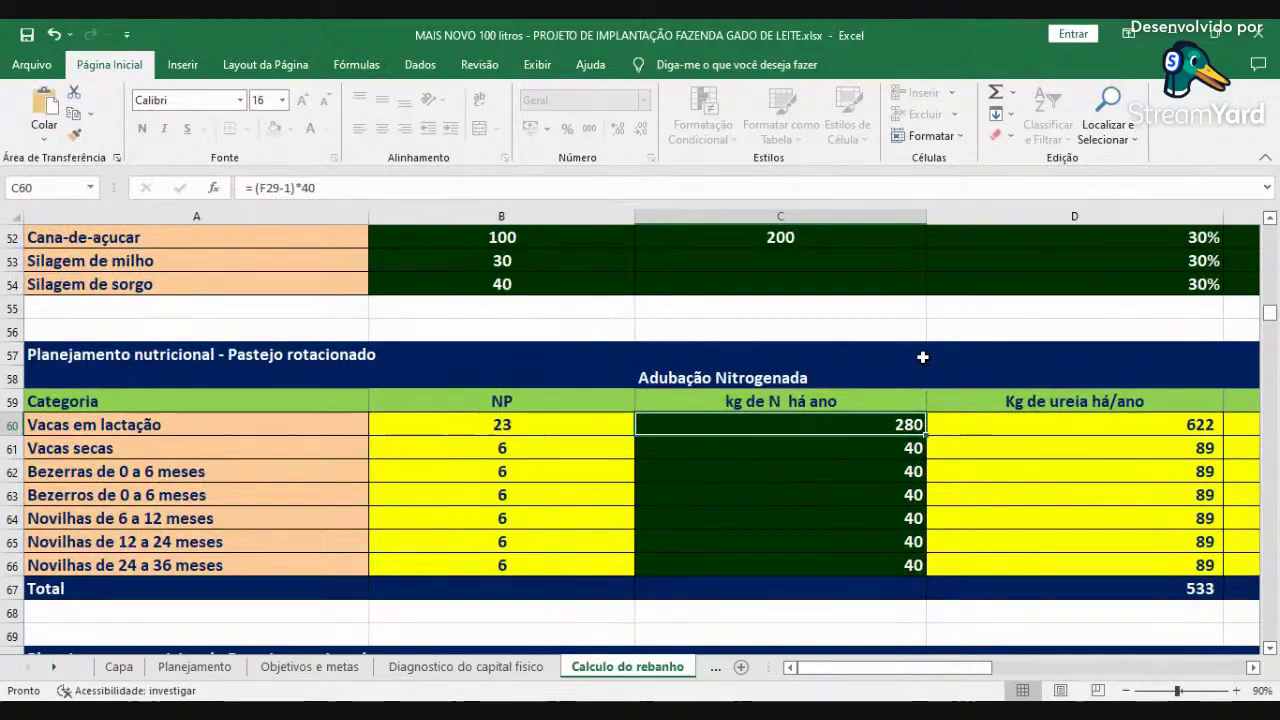
- Check the Vacas em lactação potassium rate (K2O) in C73 and phosphate rate (P2O5) in C85
{"action": "scroll", "coordinate": [918, 362], "scroll_direction": "down", "scroll_amount": 2}
{"action": "scroll", "coordinate": [894, 382], "scroll_direction": "down", "scroll_amount": 2}
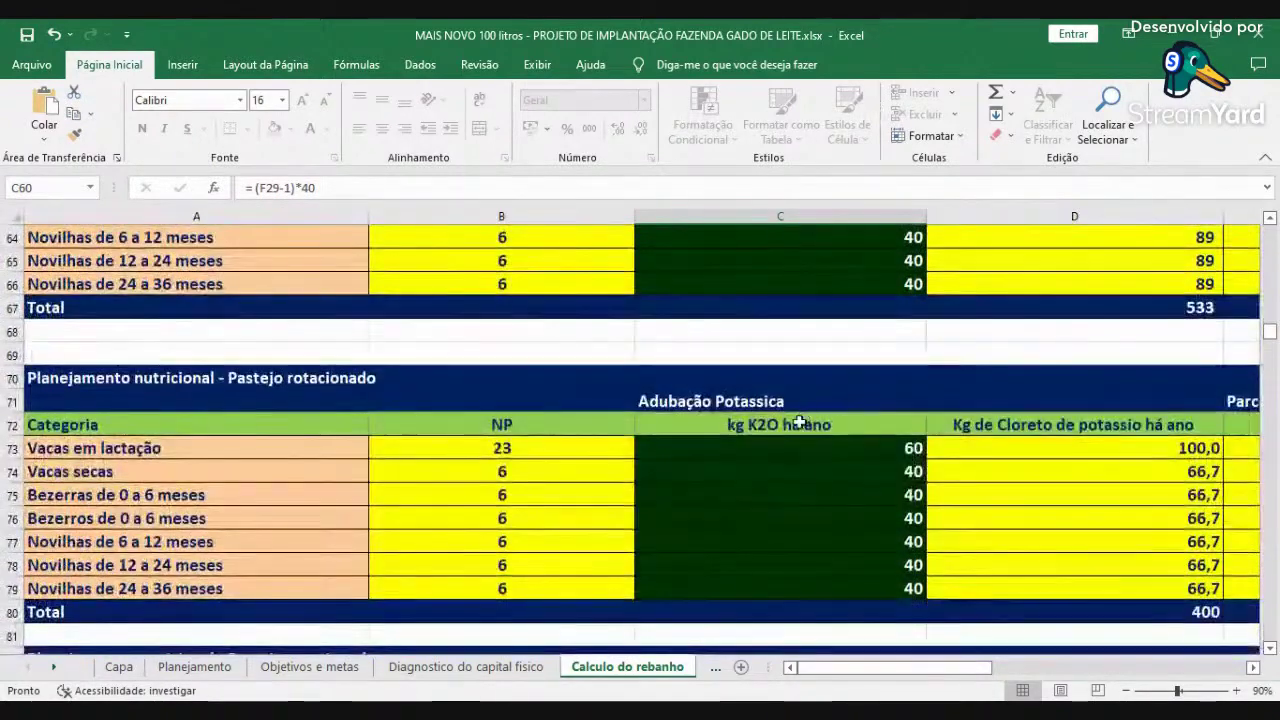
{"action": "left_click", "coordinate": [798, 444]}
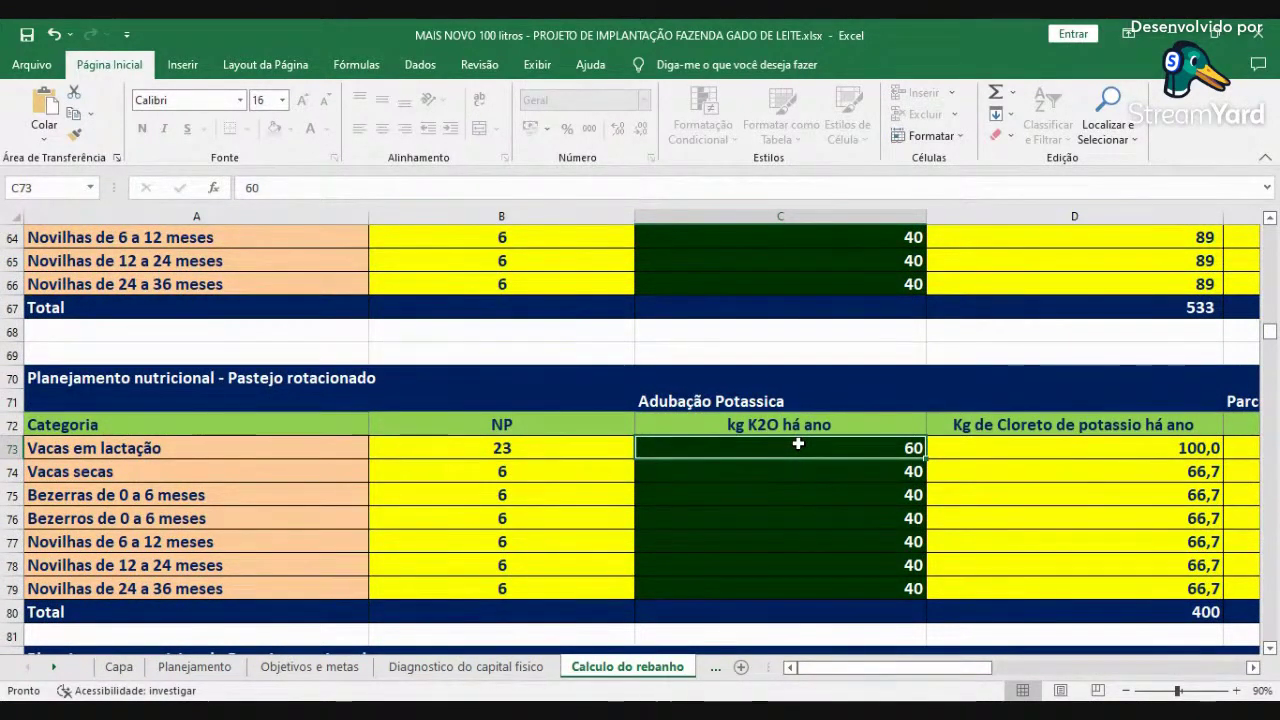
{"action": "scroll", "coordinate": [796, 458], "scroll_direction": "down", "scroll_amount": 3}
{"action": "scroll", "coordinate": [800, 449], "scroll_direction": "down", "scroll_amount": 1}
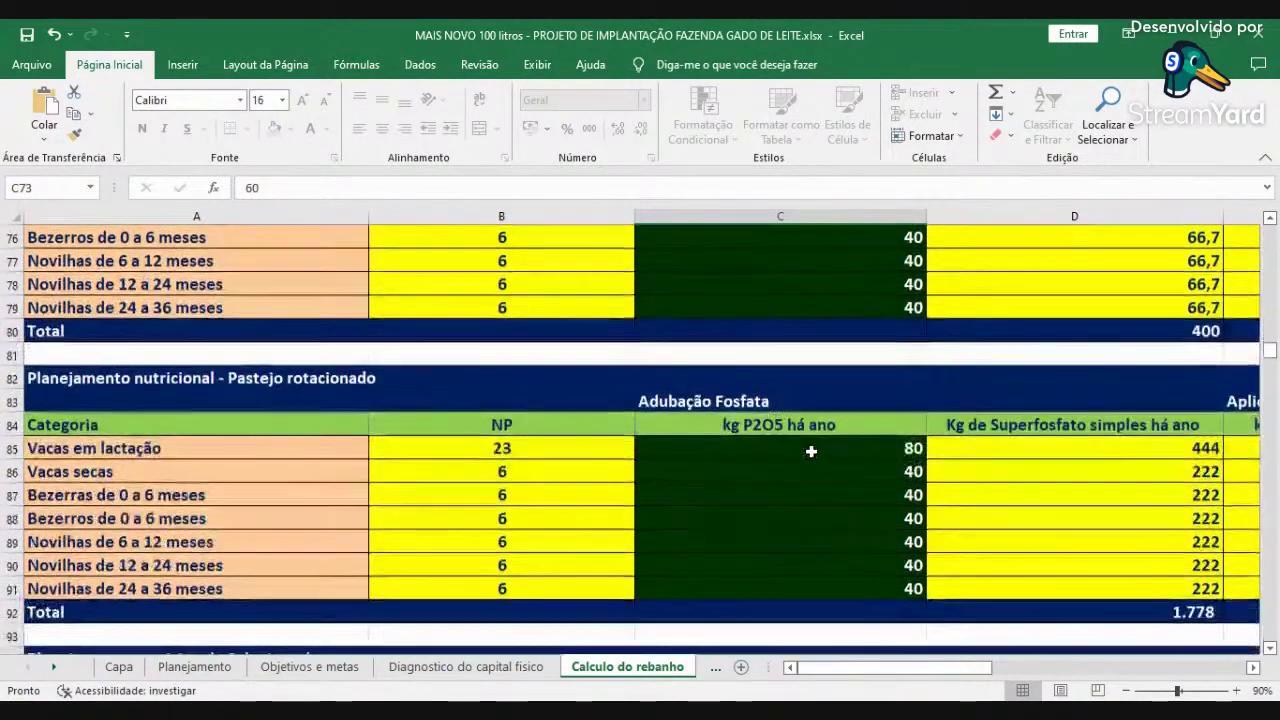
{"action": "left_click", "coordinate": [828, 447]}
- Compare the lactating cows' nitrogen, potassium and phosphate rates again in C60, C73 and C85
{"action": "scroll", "coordinate": [863, 444], "scroll_direction": "up", "scroll_amount": 7}
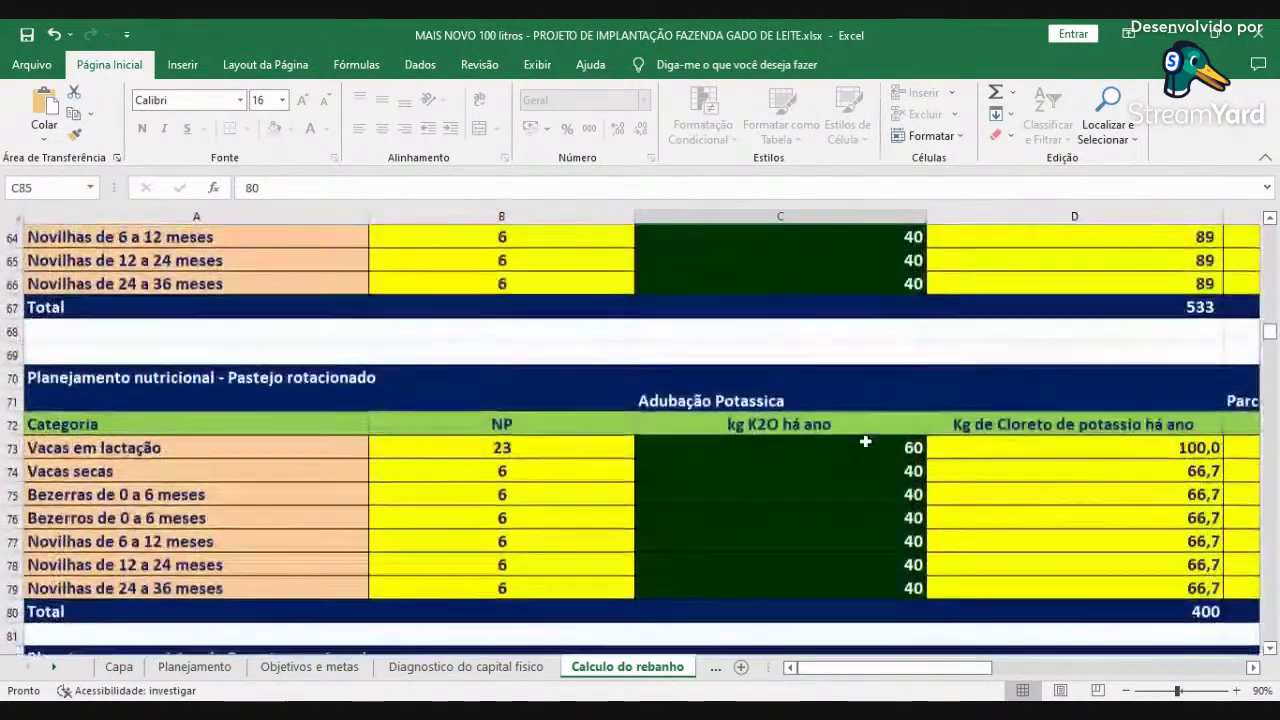
{"action": "left_click", "coordinate": [900, 354]}
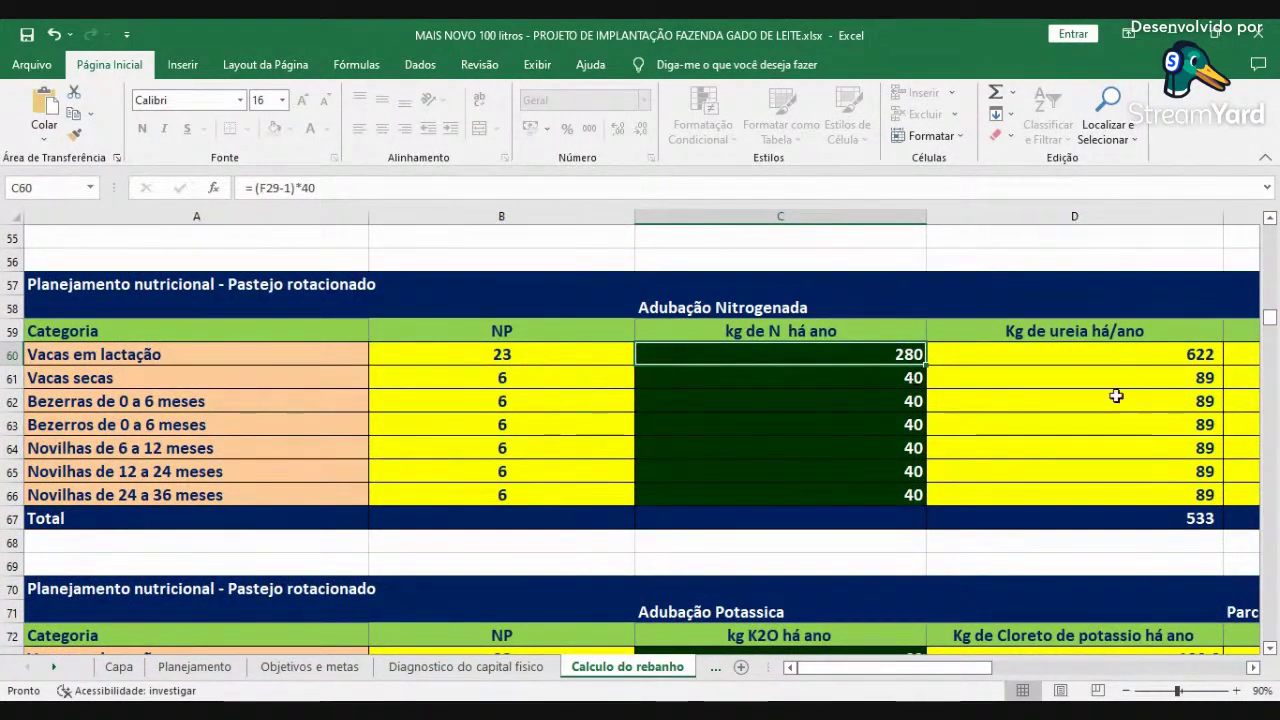
{"action": "scroll", "coordinate": [953, 460], "scroll_direction": "down", "scroll_amount": 4}
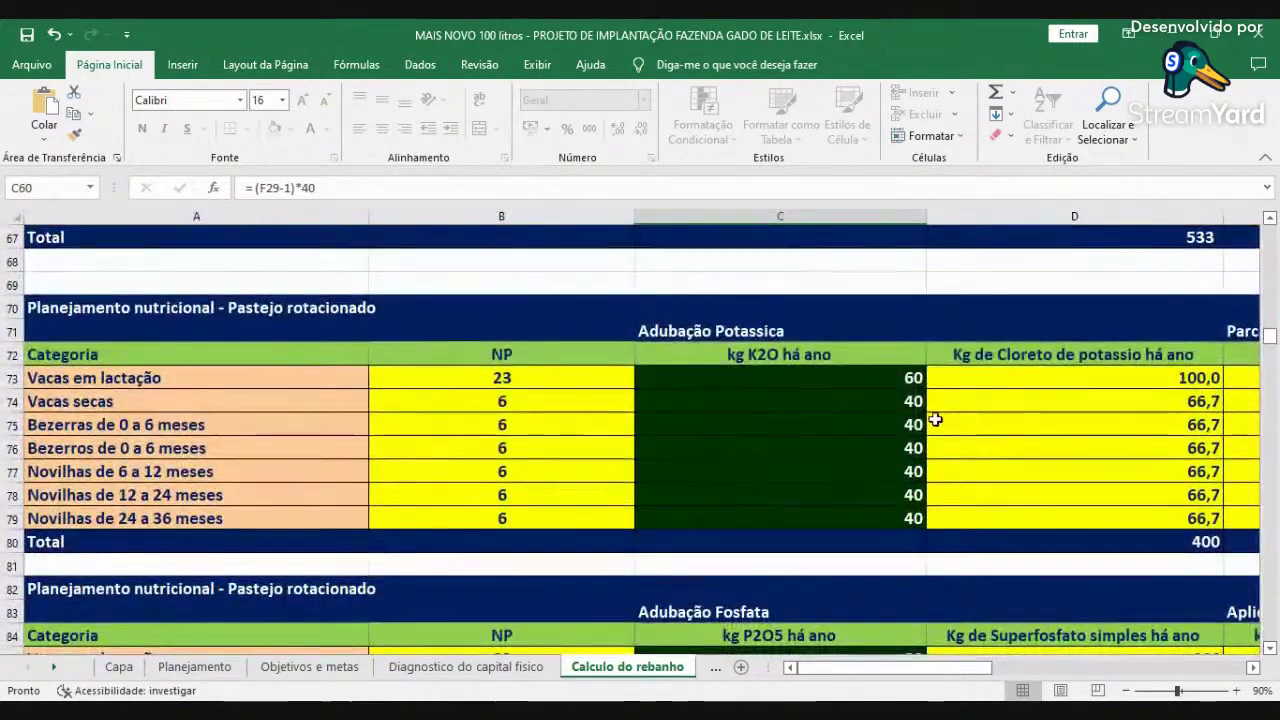
{"action": "left_click", "coordinate": [915, 376]}
{"action": "scroll", "coordinate": [951, 437], "scroll_direction": "down", "scroll_amount": 2}
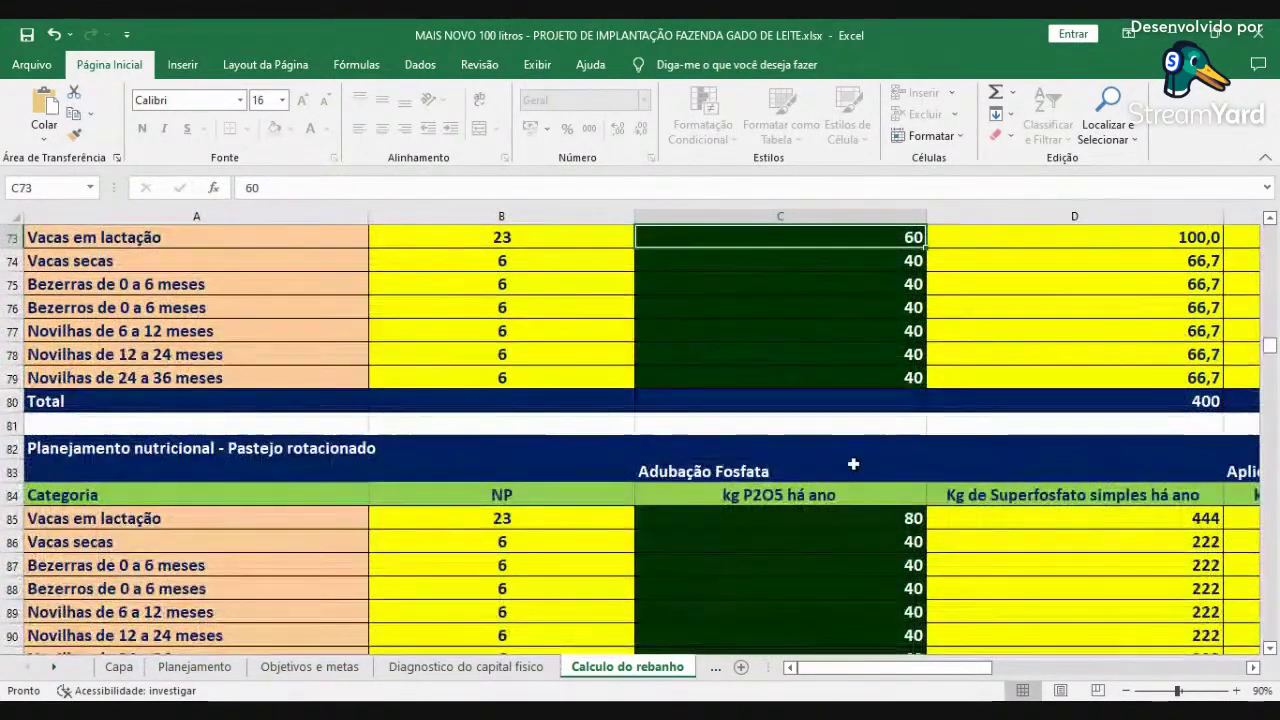
{"action": "left_click", "coordinate": [840, 518]}
- Check the daily mineral salt consumption per UA in C97 and the entry in C109 of the table below it
{"action": "scroll", "coordinate": [836, 522], "scroll_direction": "down", "scroll_amount": 5}
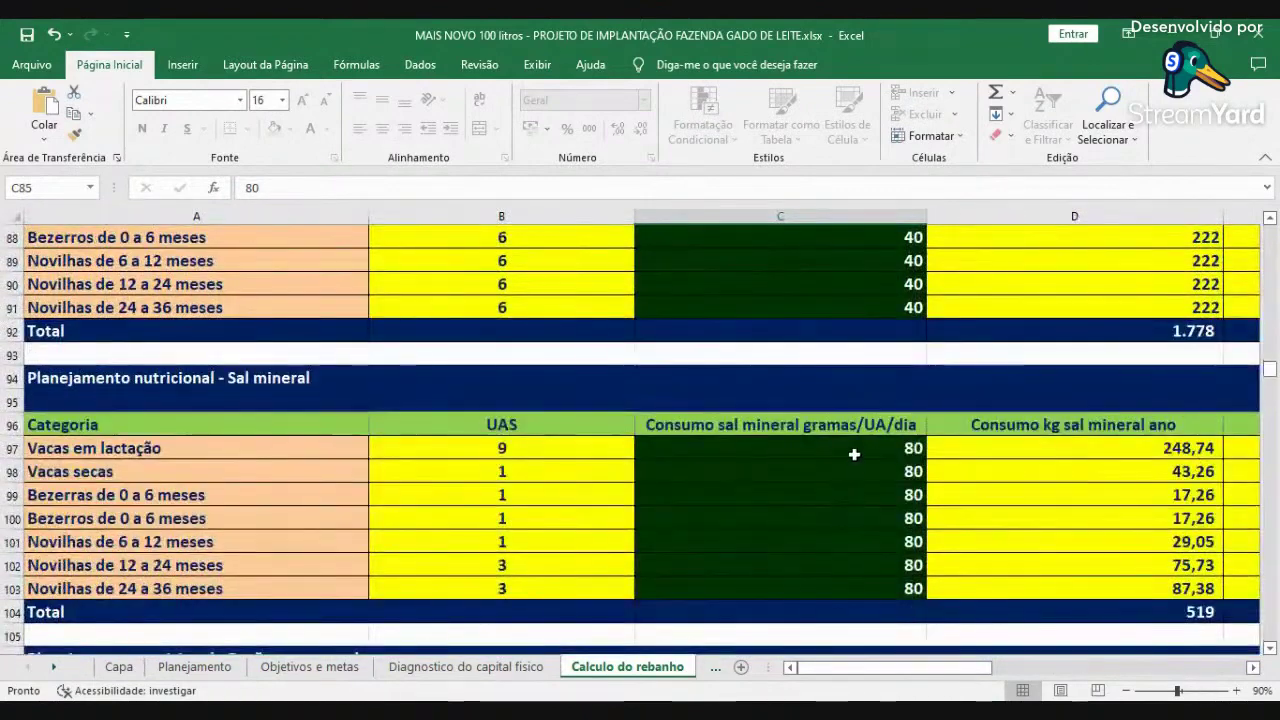
{"action": "left_click", "coordinate": [854, 454]}
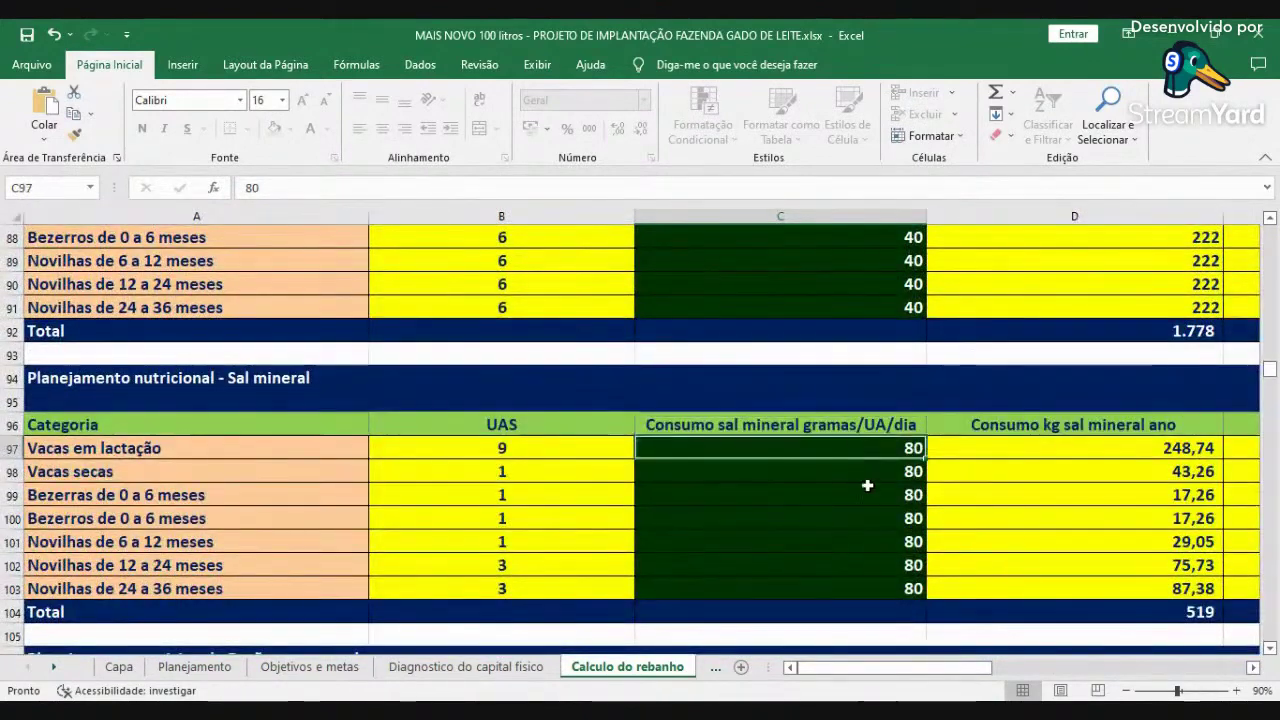
{"action": "scroll", "coordinate": [866, 486], "scroll_direction": "down", "scroll_amount": 4}
{"action": "left_click", "coordinate": [878, 451]}
- Review the expense tables for manejo sanitário, manejo reprodutivo and ordenha mecanica, including their usage notes
{"action": "scroll", "coordinate": [928, 474], "scroll_direction": "down", "scroll_amount": 5}
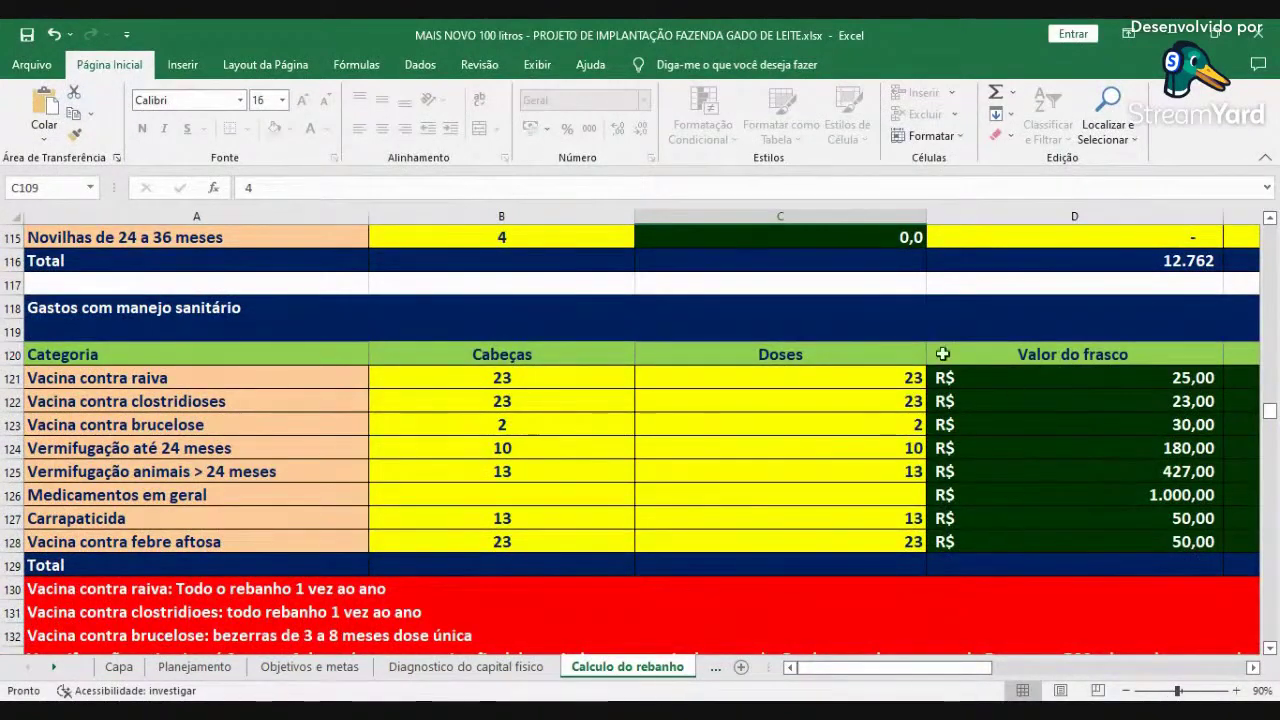
{"action": "scroll", "coordinate": [838, 499], "scroll_direction": "down", "scroll_amount": 3}
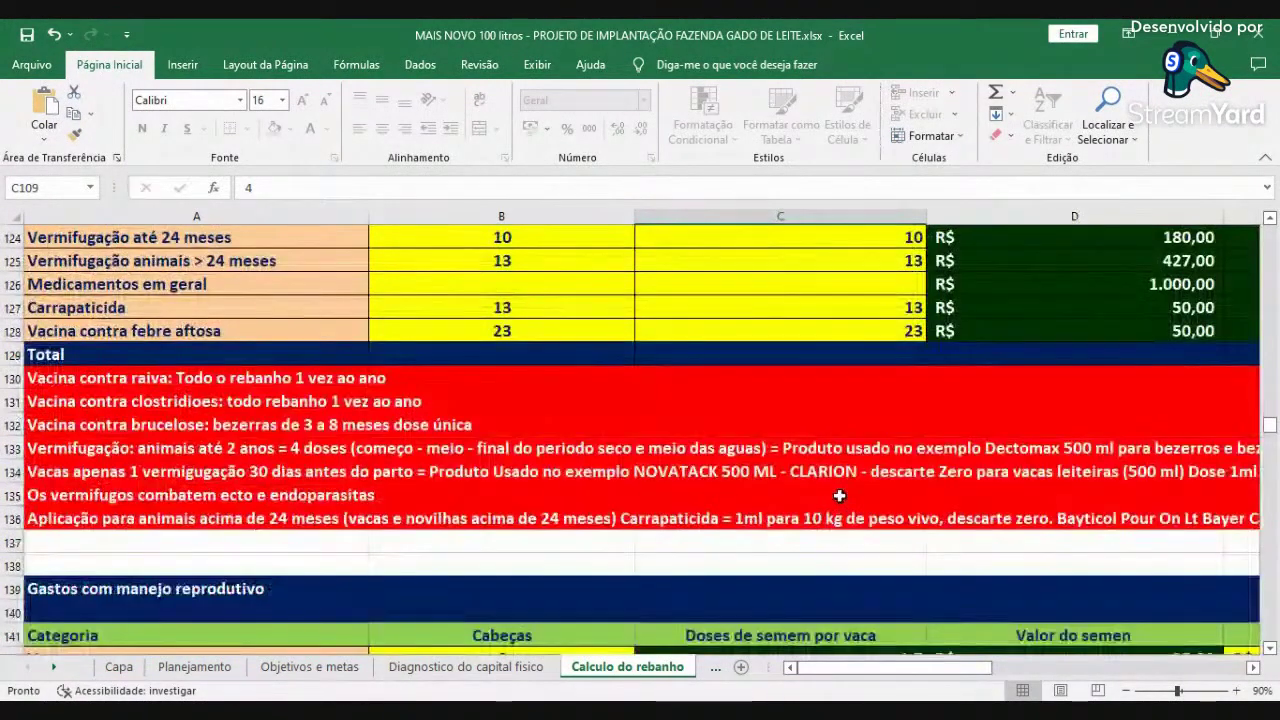
{"action": "scroll", "coordinate": [838, 499], "scroll_direction": "down", "scroll_amount": 3}
{"action": "scroll", "coordinate": [837, 496], "scroll_direction": "down", "scroll_amount": 1}
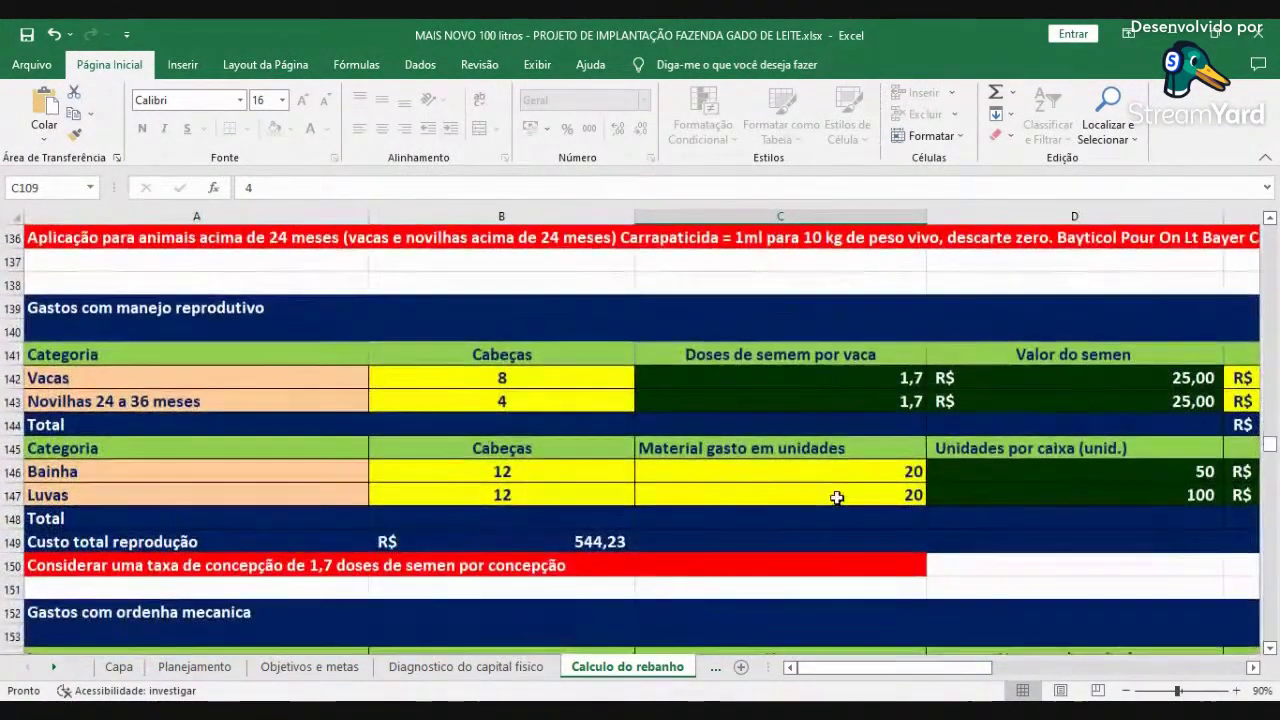
{"action": "scroll", "coordinate": [348, 553], "scroll_direction": "down", "scroll_amount": 4}
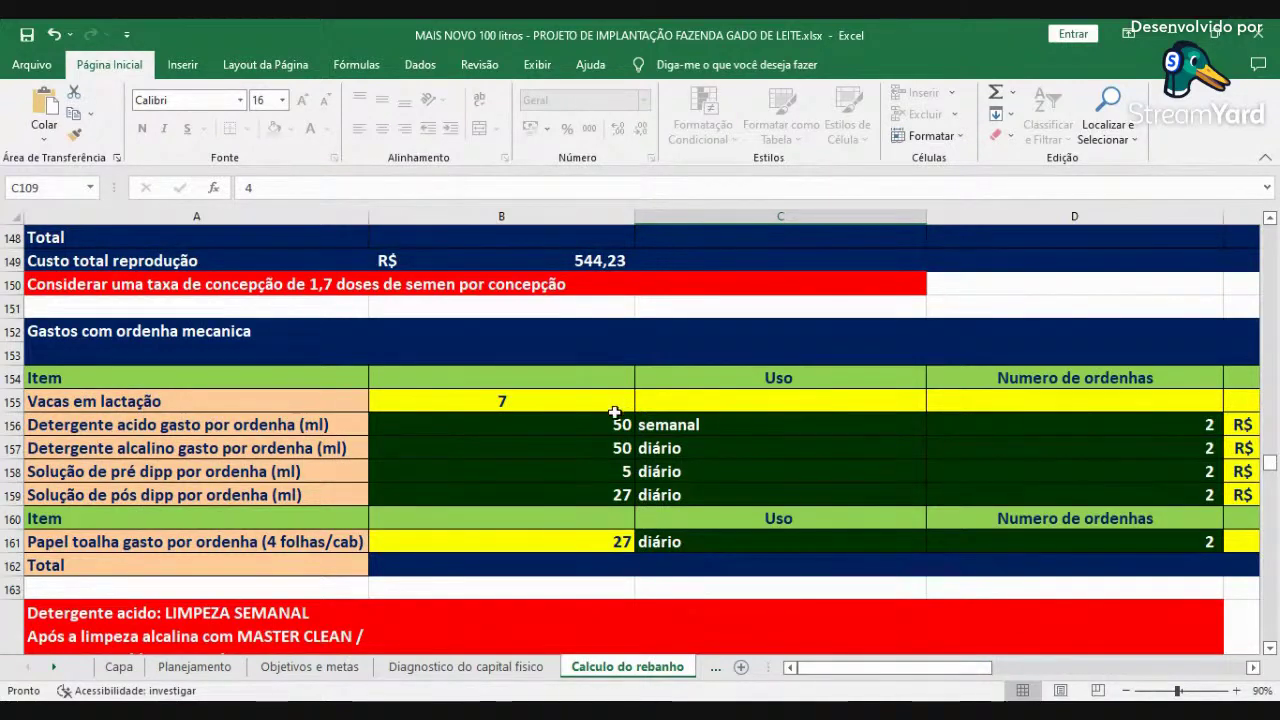
- Set the Ordenhador quantity in B174 of the Gastos com mão de obra table to 0
{"action": "scroll", "coordinate": [606, 407], "scroll_direction": "down", "scroll_amount": 3}
{"action": "scroll", "coordinate": [606, 407], "scroll_direction": "down", "scroll_amount": 6}
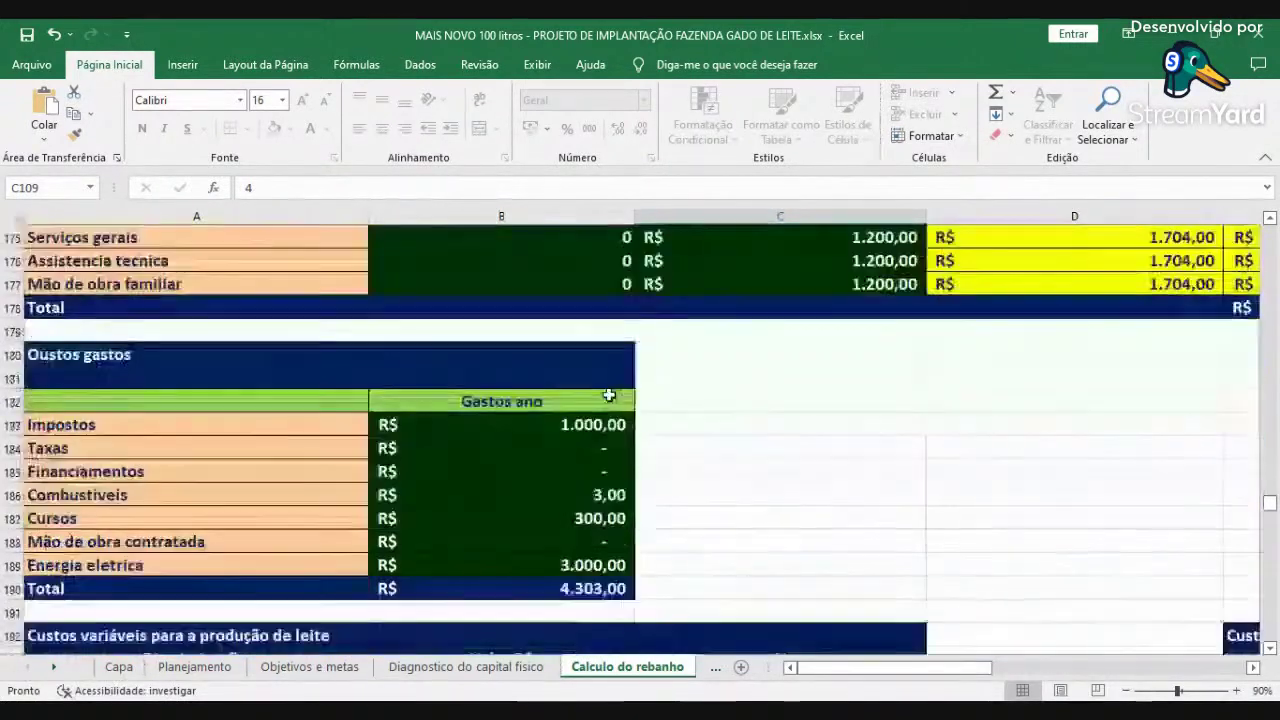
{"action": "scroll", "coordinate": [606, 396], "scroll_direction": "up", "scroll_amount": 2}
{"action": "scroll", "coordinate": [607, 397], "scroll_direction": "up", "scroll_amount": 1}
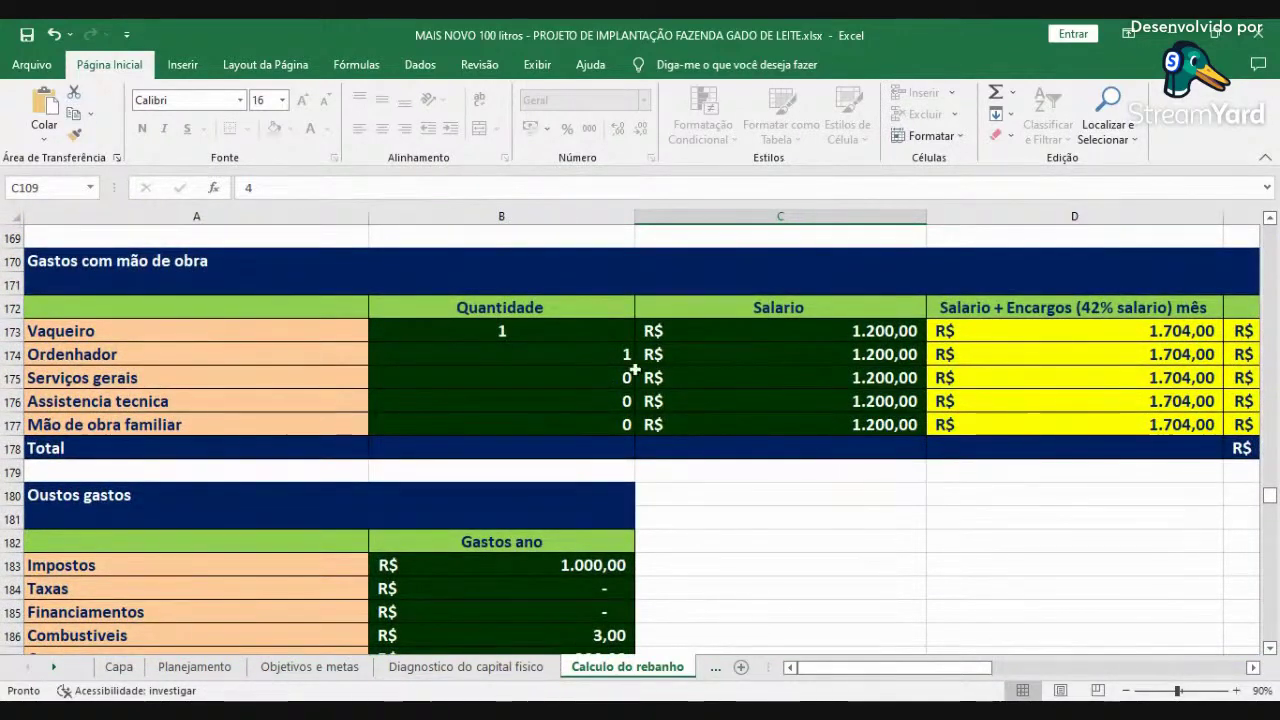
{"action": "left_click", "coordinate": [613, 353]}
{"action": "type", "text": "0"}
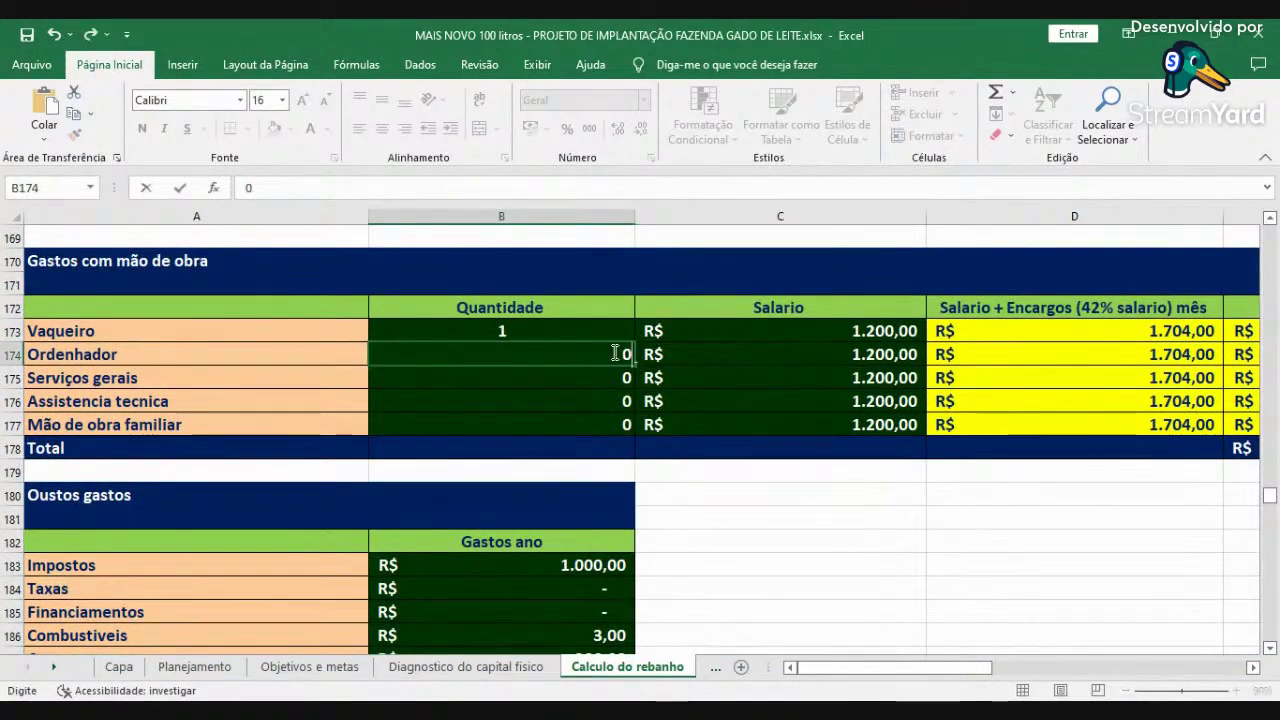
{"action": "key", "text": "Return"}
{"action": "key", "text": "Return"}
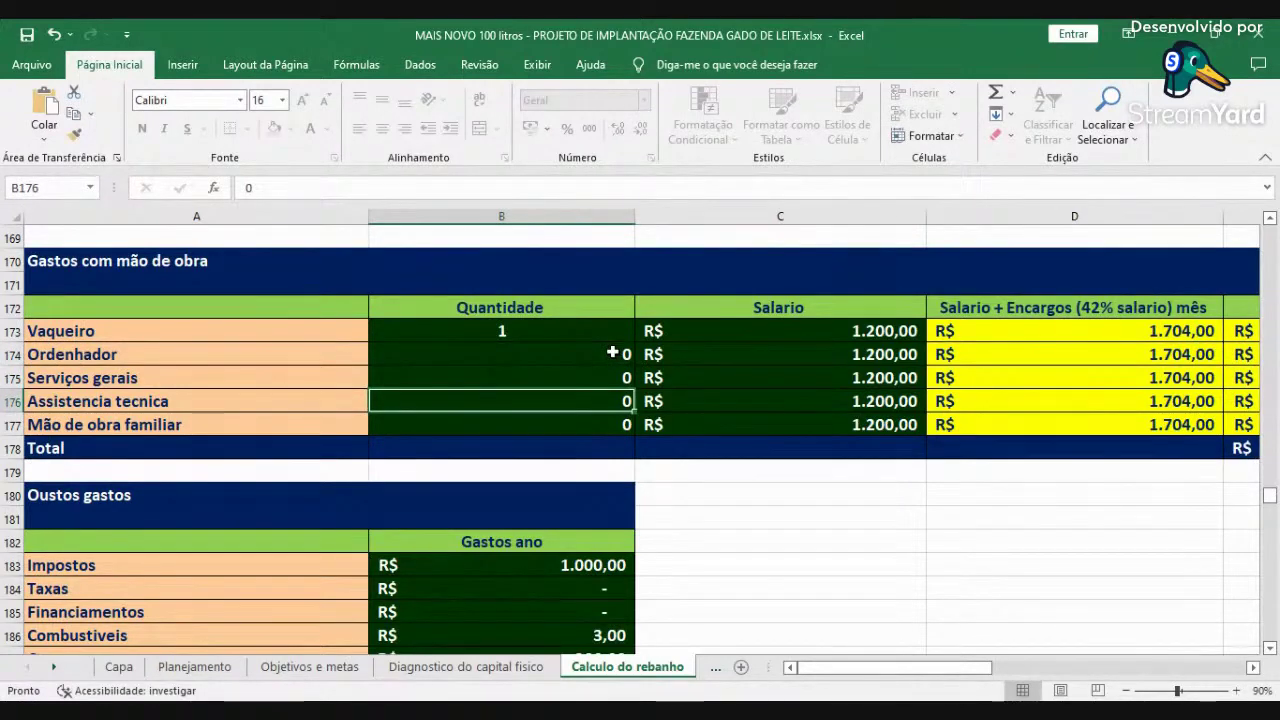
- Examine the yearly other expenses, then the variable, fixed and total milk production cost tables in rows 192 to 213
{"action": "scroll", "coordinate": [543, 400], "scroll_direction": "down", "scroll_amount": 2}
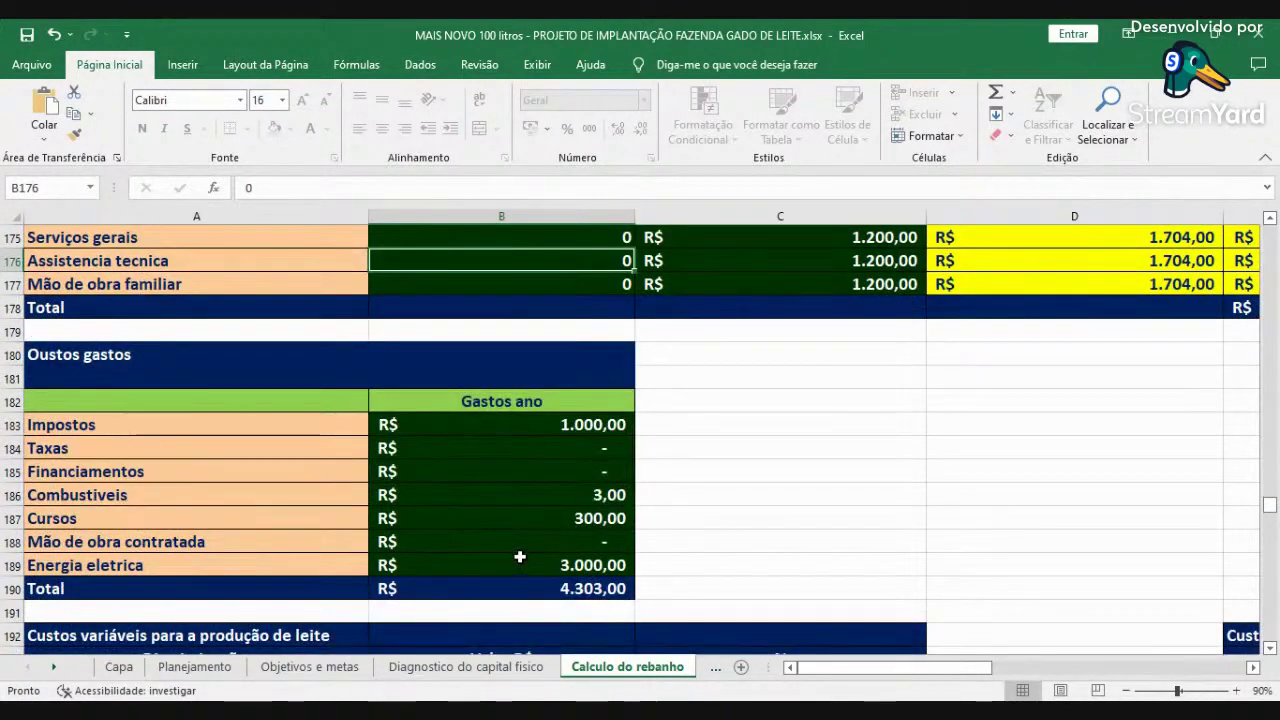
{"action": "scroll", "coordinate": [575, 494], "scroll_direction": "up", "scroll_amount": 6}
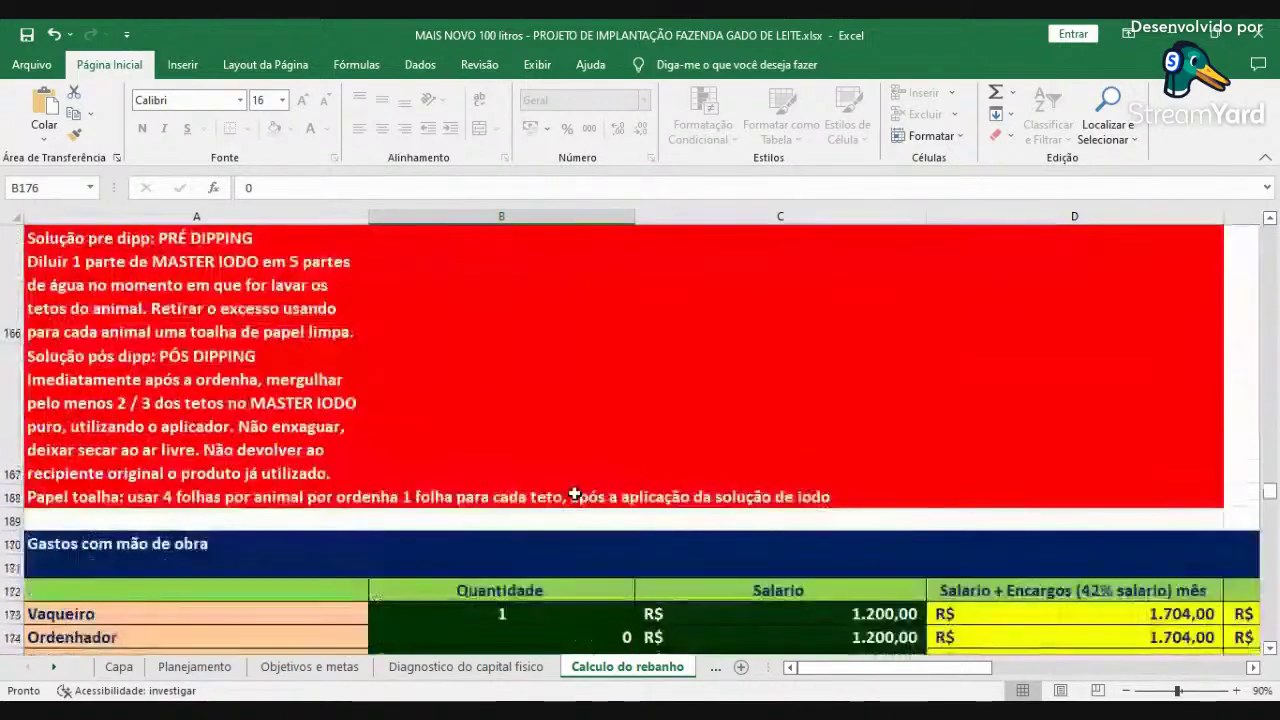
{"action": "scroll", "coordinate": [575, 494], "scroll_direction": "down", "scroll_amount": 6}
{"action": "scroll", "coordinate": [575, 494], "scroll_direction": "up", "scroll_amount": 6}
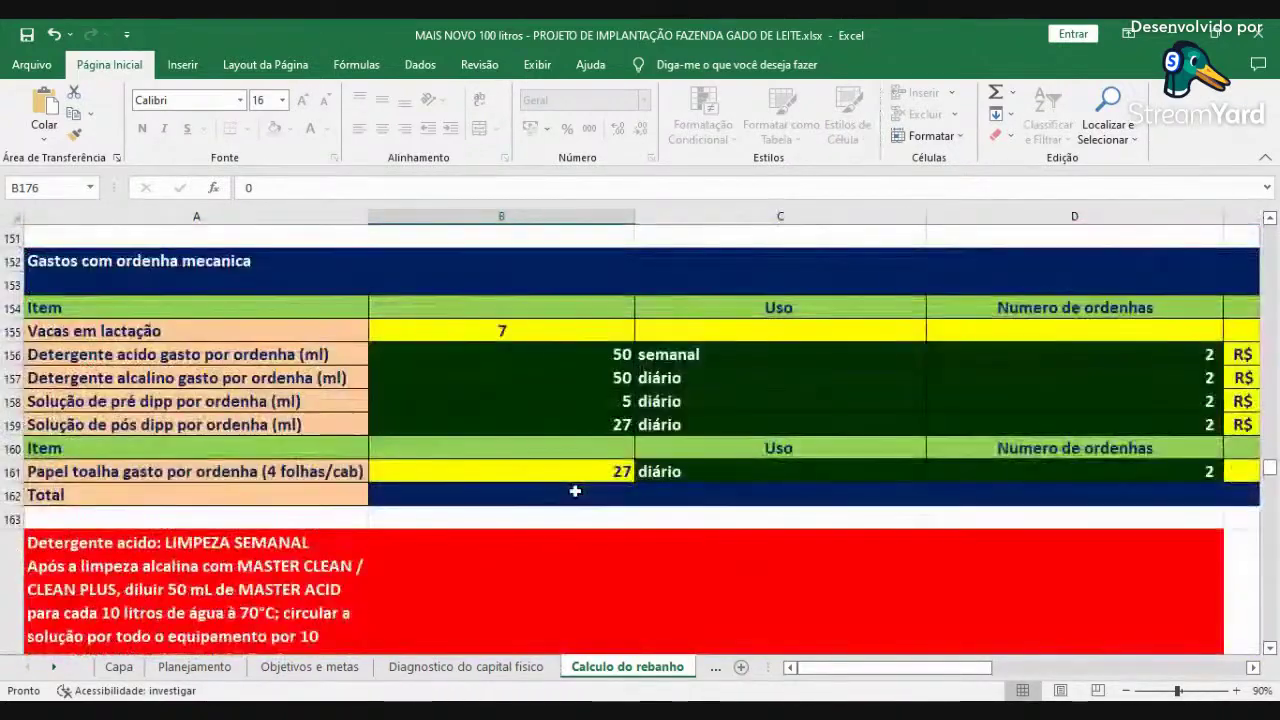
{"action": "scroll", "coordinate": [572, 486], "scroll_direction": "down", "scroll_amount": 8}
{"action": "scroll", "coordinate": [572, 486], "scroll_direction": "down", "scroll_amount": 5}
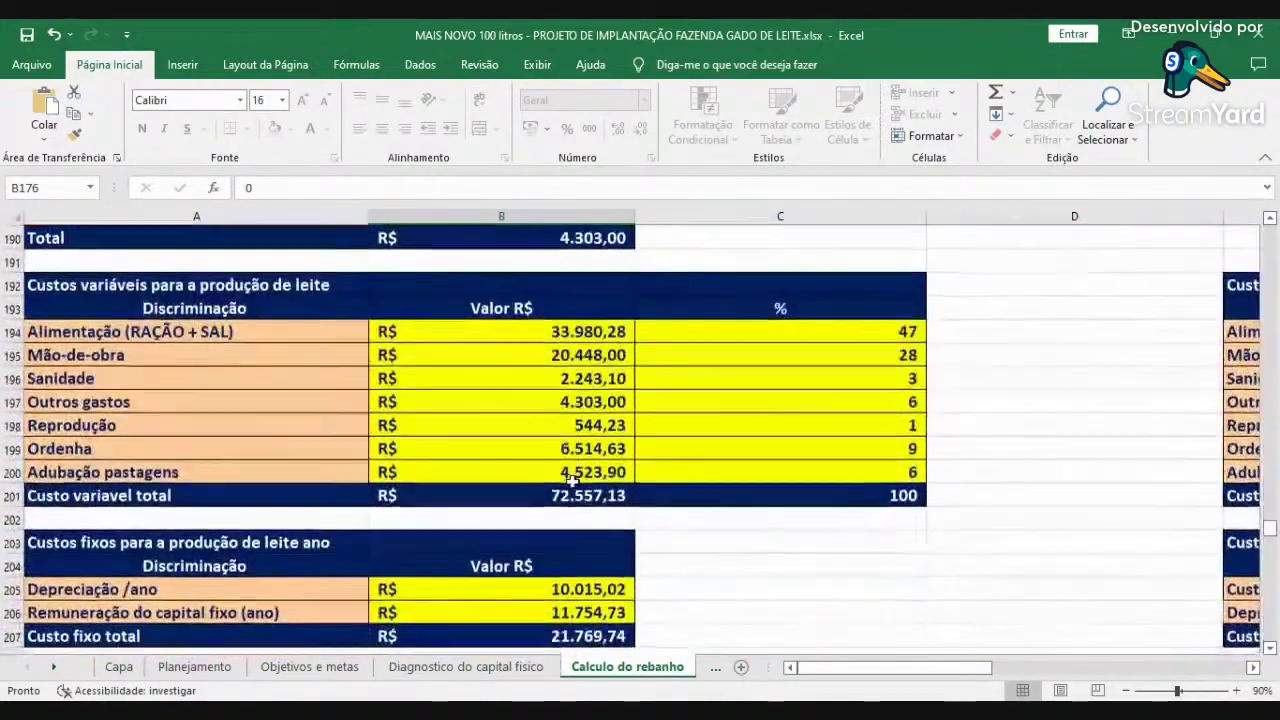
{"action": "scroll", "coordinate": [572, 484], "scroll_direction": "up", "scroll_amount": 2}
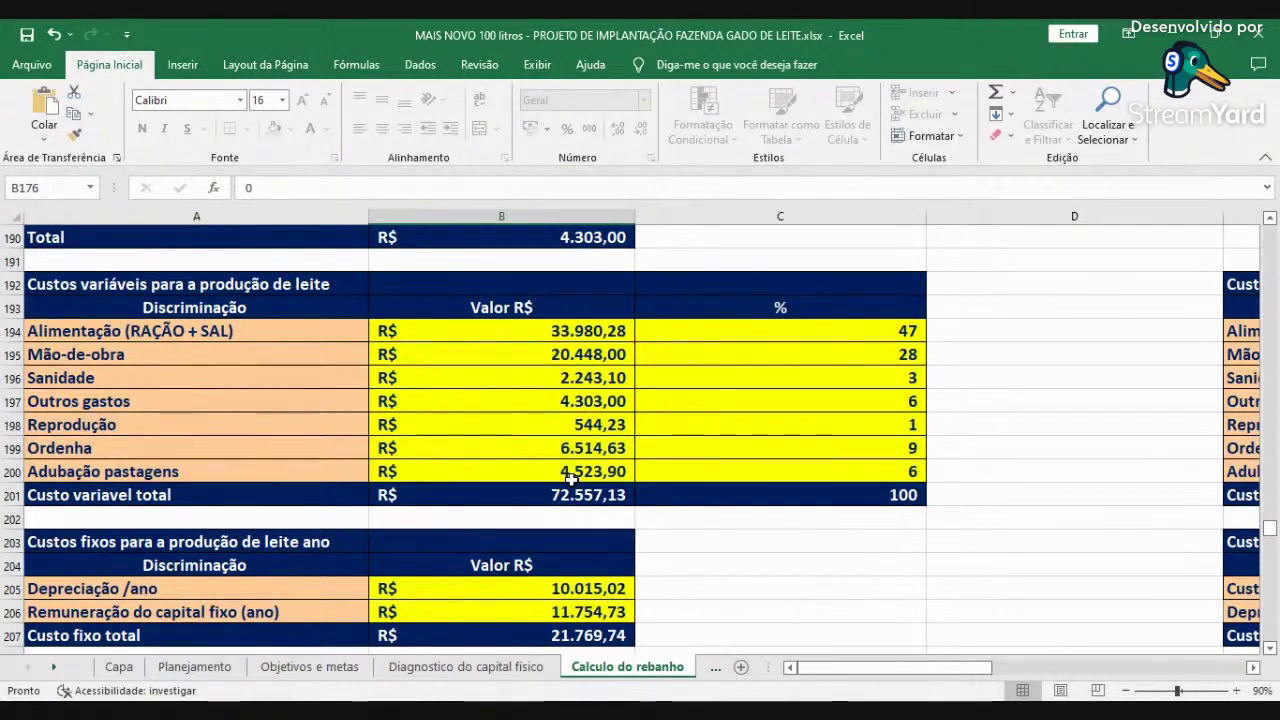
{"action": "scroll", "coordinate": [570, 483], "scroll_direction": "down", "scroll_amount": 2}
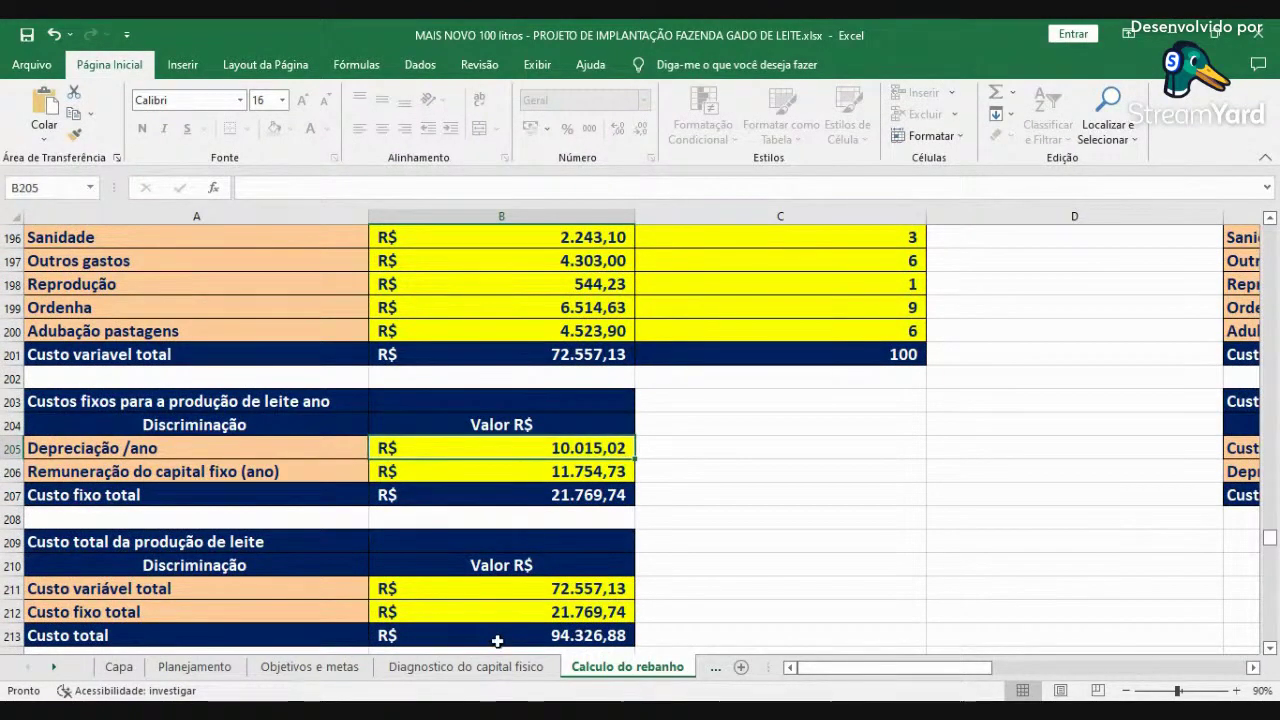
- Consult the Diagnostico do capital fisico sheet, then check Depreciação in B205 and Remuneração do capital fixo in B206 on Calculo do rebanho
{"action": "left_click", "coordinate": [466, 666]}
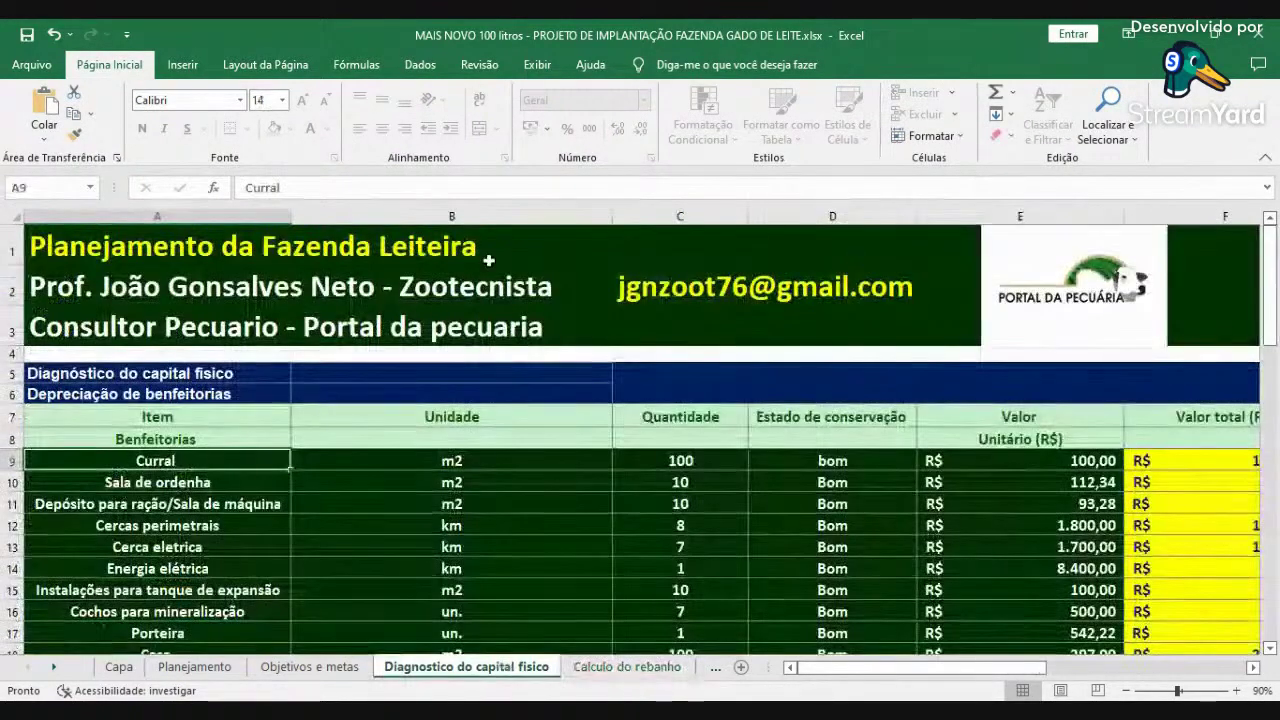
{"action": "left_click", "coordinate": [626, 667]}
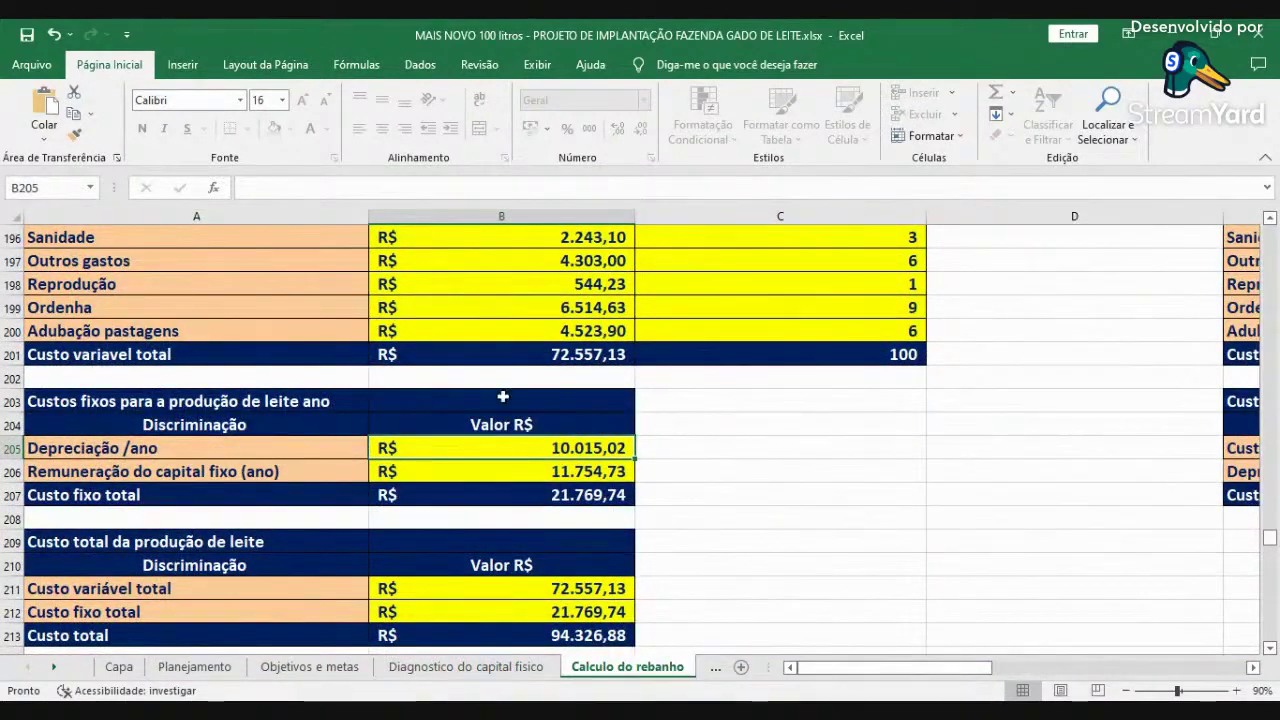
{"action": "left_click", "coordinate": [522, 475]}
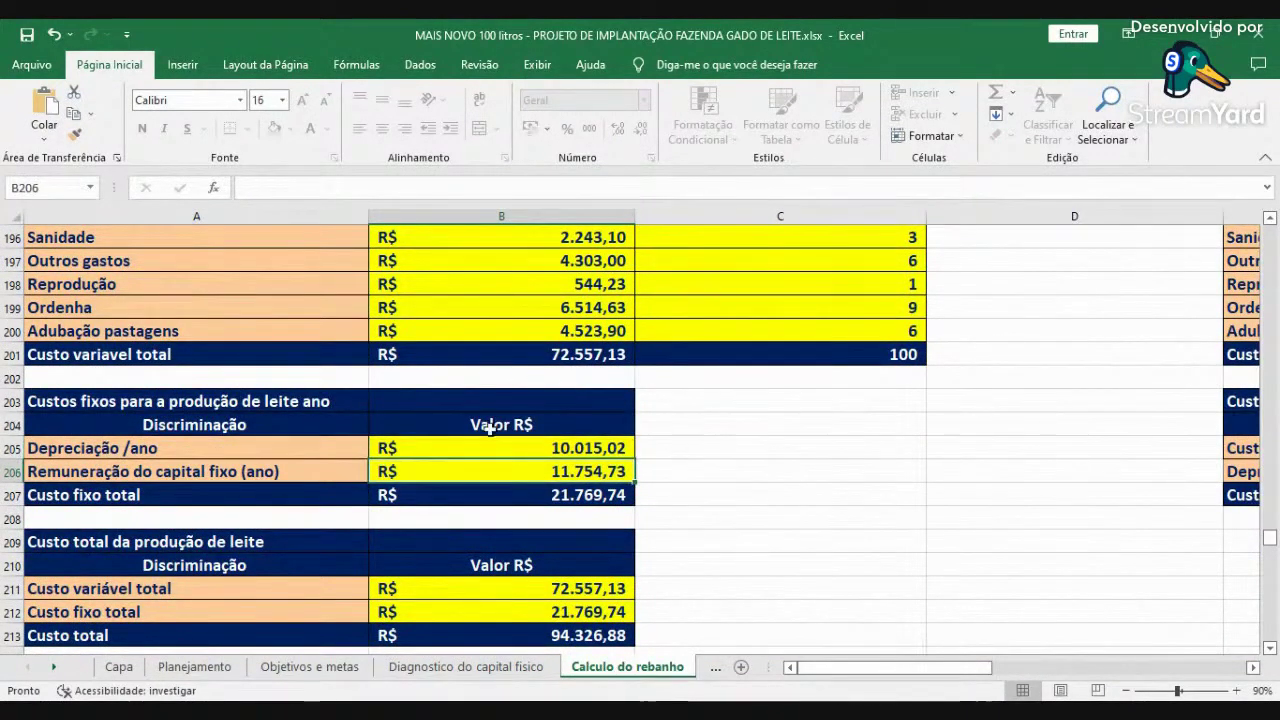
{"action": "left_click_drag", "start_coordinate": [557, 472], "coordinate": [566, 446]}
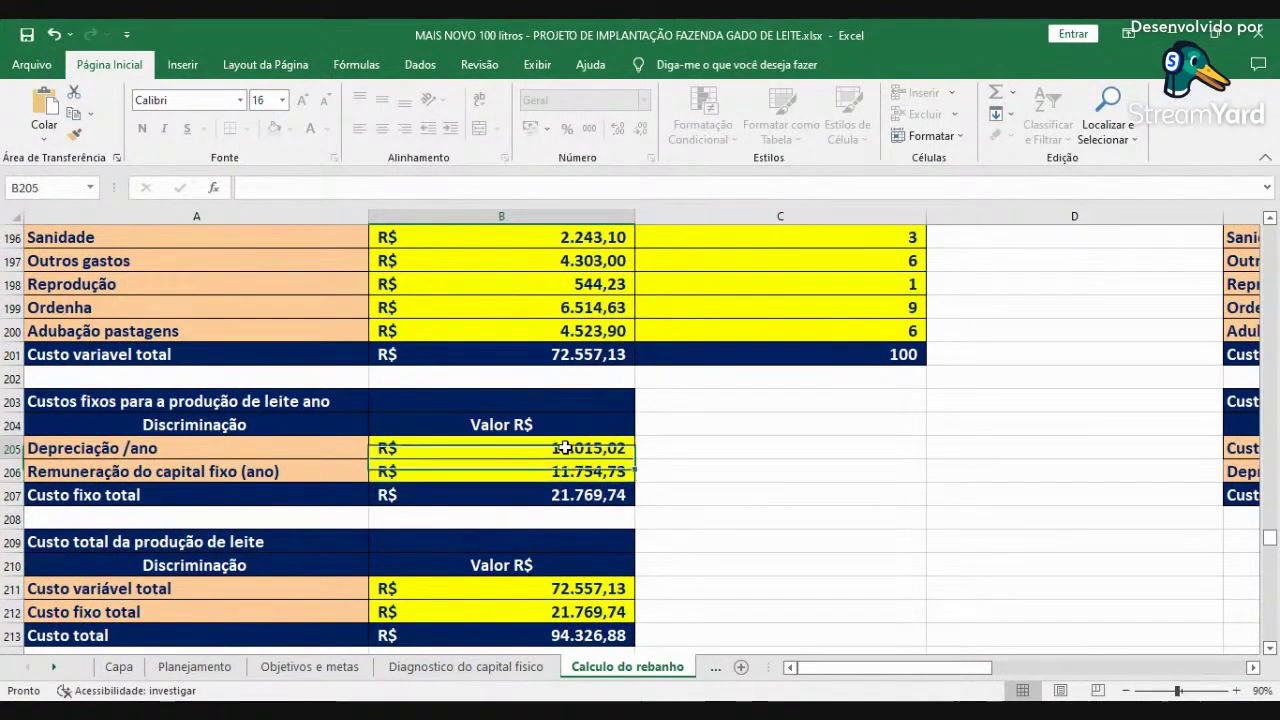
{"action": "left_click", "coordinate": [566, 446]}
{"action": "left_click", "coordinate": [562, 472]}
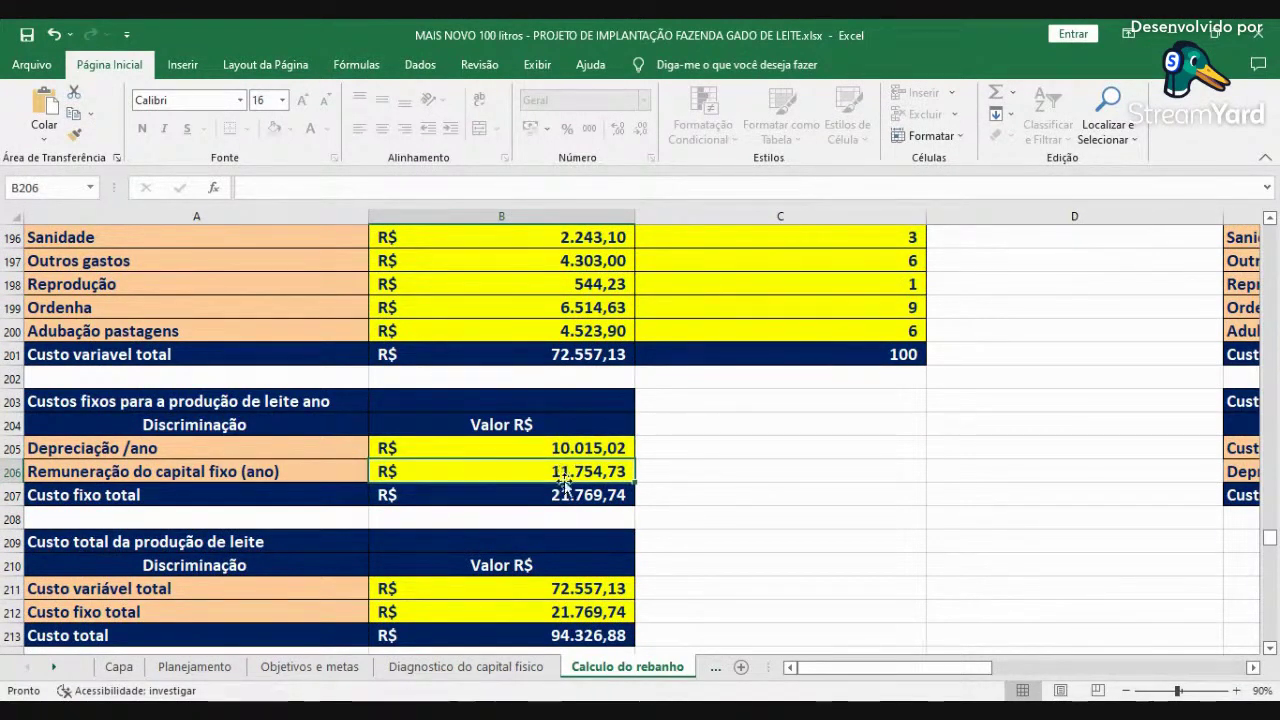
- Check Custo fixo total in B207 and the variable, fixed and total costs in the Custo total da produção de leite table, B211 to B213
{"action": "left_click", "coordinate": [558, 495]}
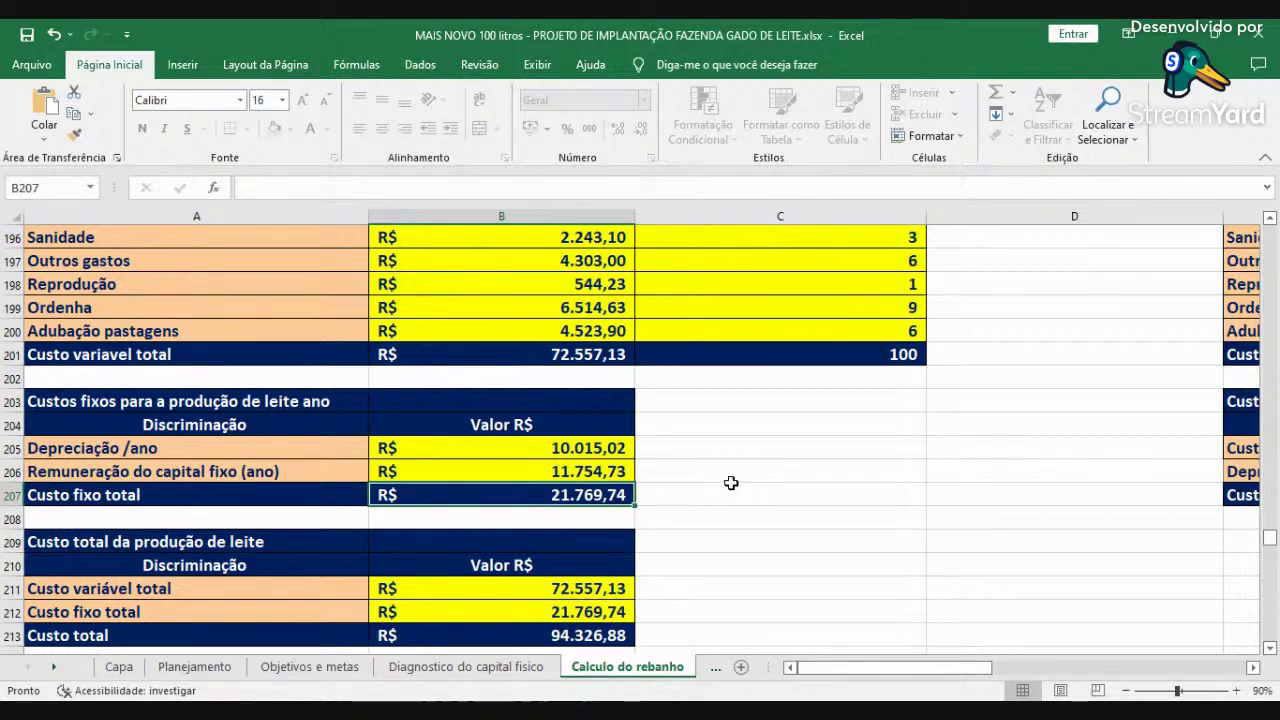
{"action": "scroll", "coordinate": [691, 531], "scroll_direction": "down", "scroll_amount": 1}
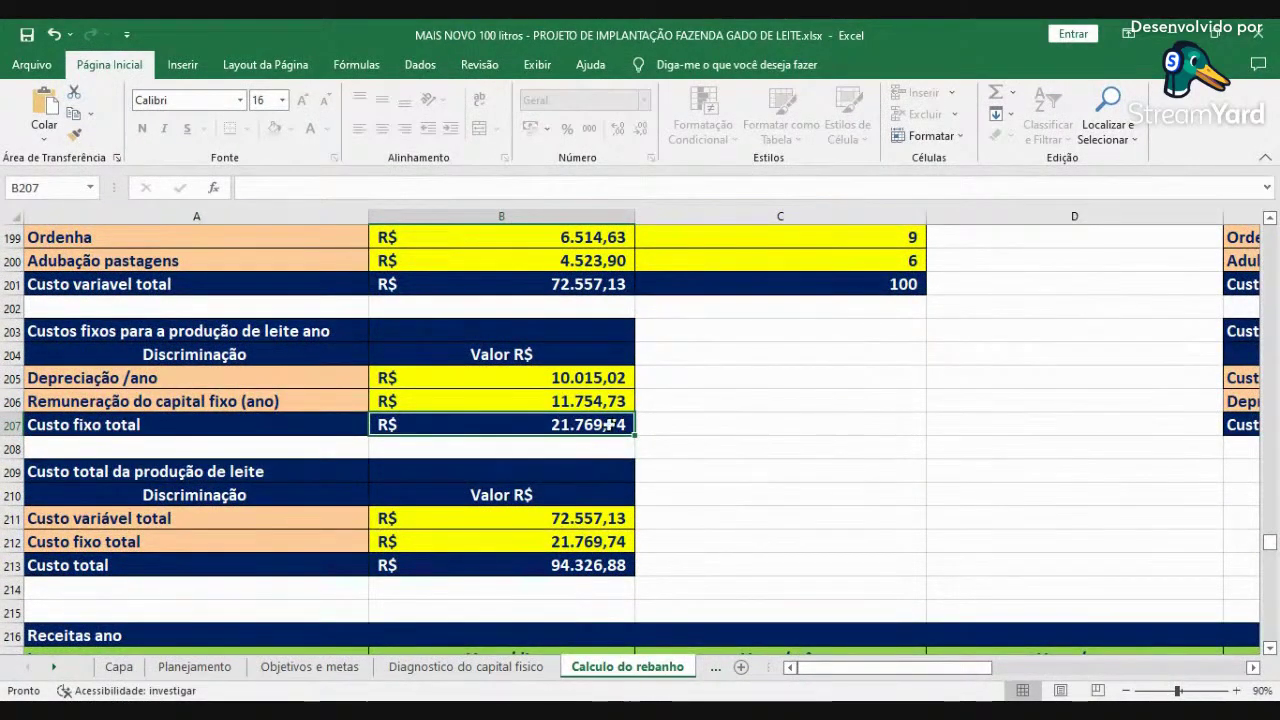
{"action": "scroll", "coordinate": [551, 485], "scroll_direction": "down", "scroll_amount": 1}
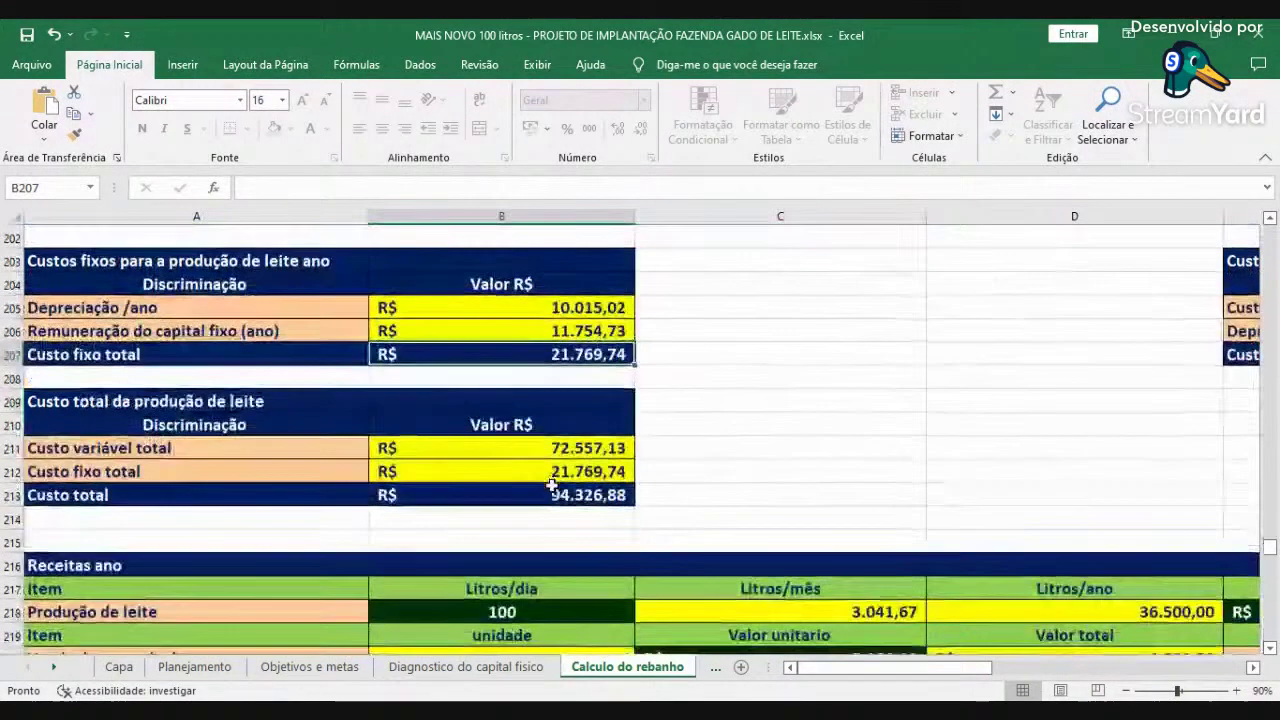
{"action": "left_click", "coordinate": [592, 494]}
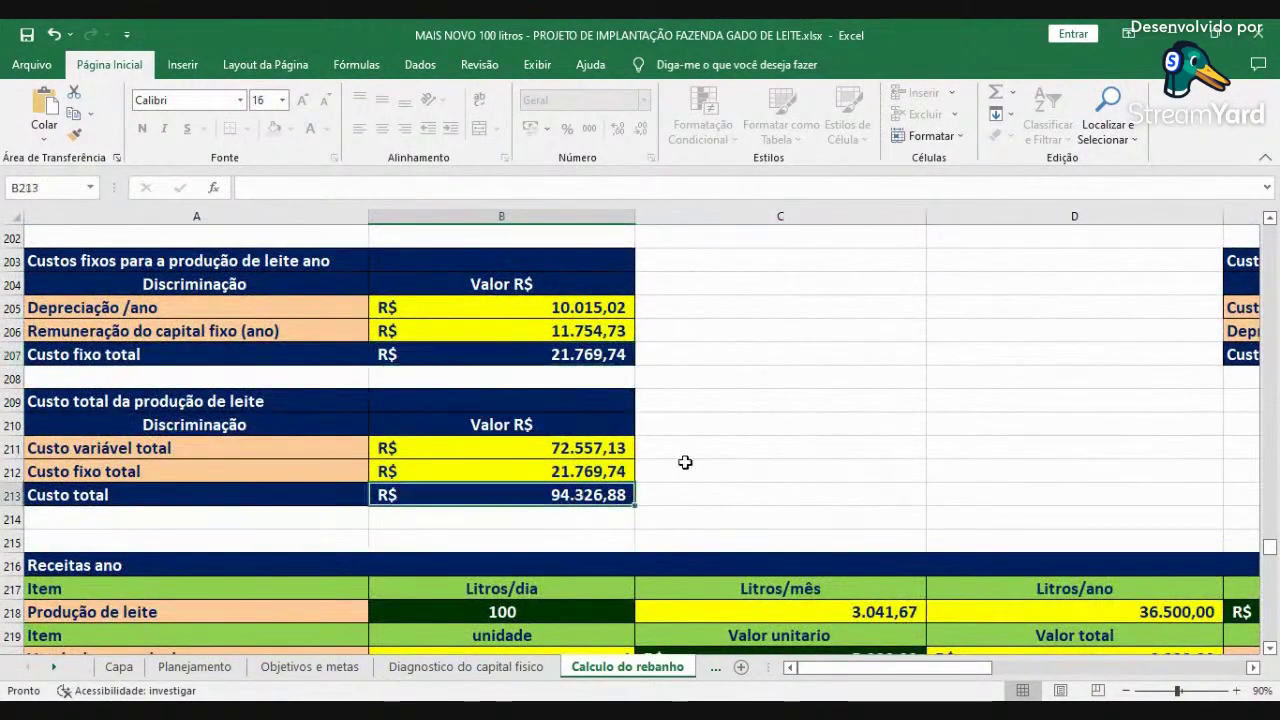
{"action": "left_click", "coordinate": [560, 448]}
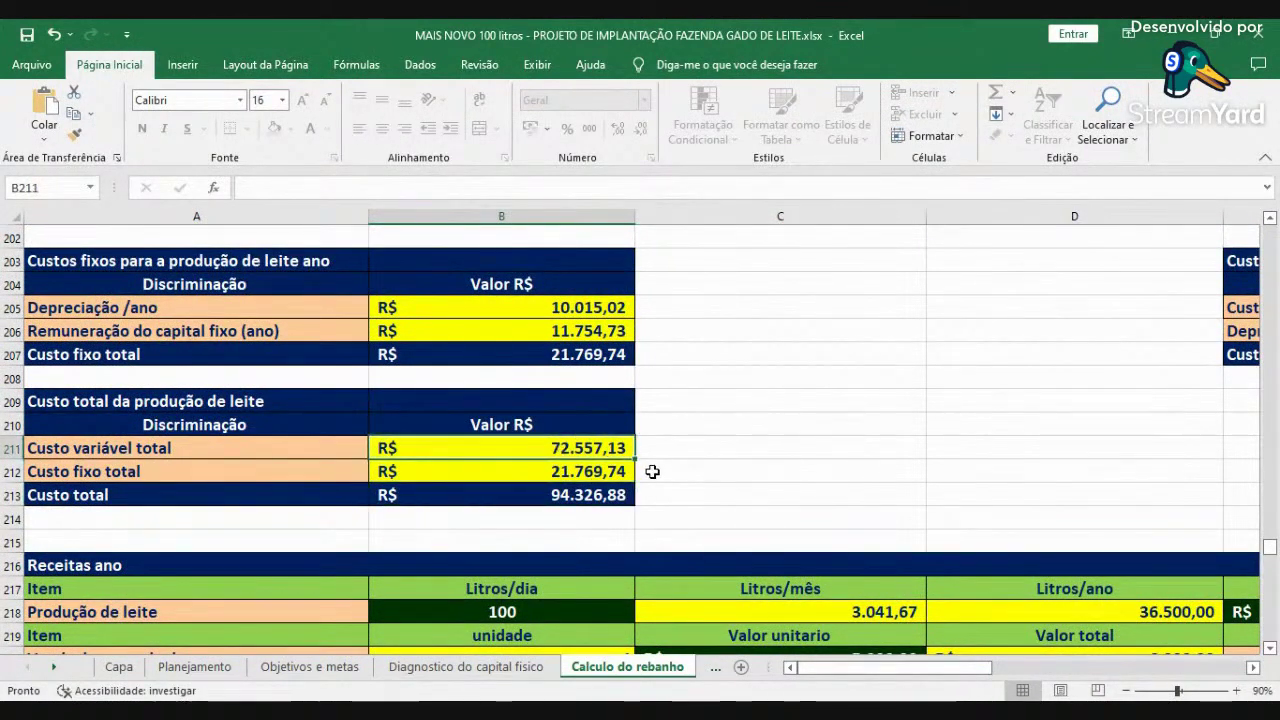
{"action": "left_click", "coordinate": [598, 473]}
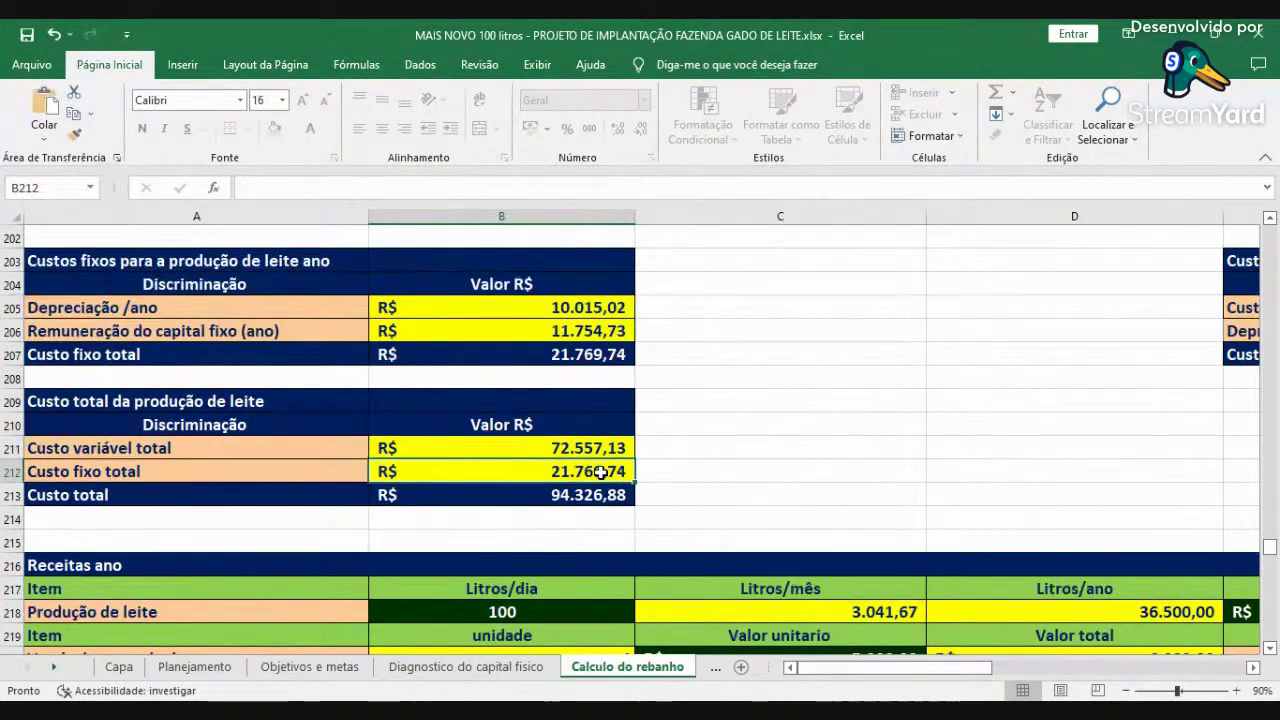
{"action": "left_click", "coordinate": [590, 495]}
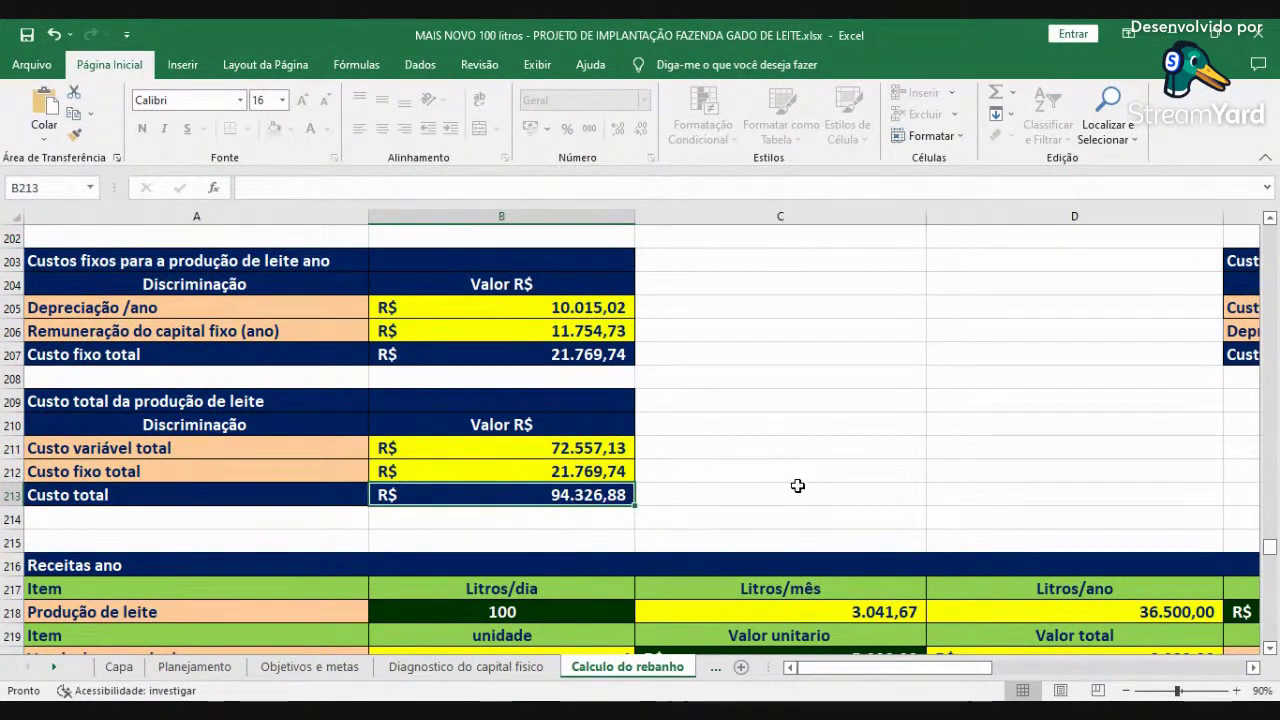
- Examine the items of the Custo operacional efetivo da produção de leite table, E194 to E200, and its total in F201
{"action": "left_click", "coordinate": [1253, 667]}
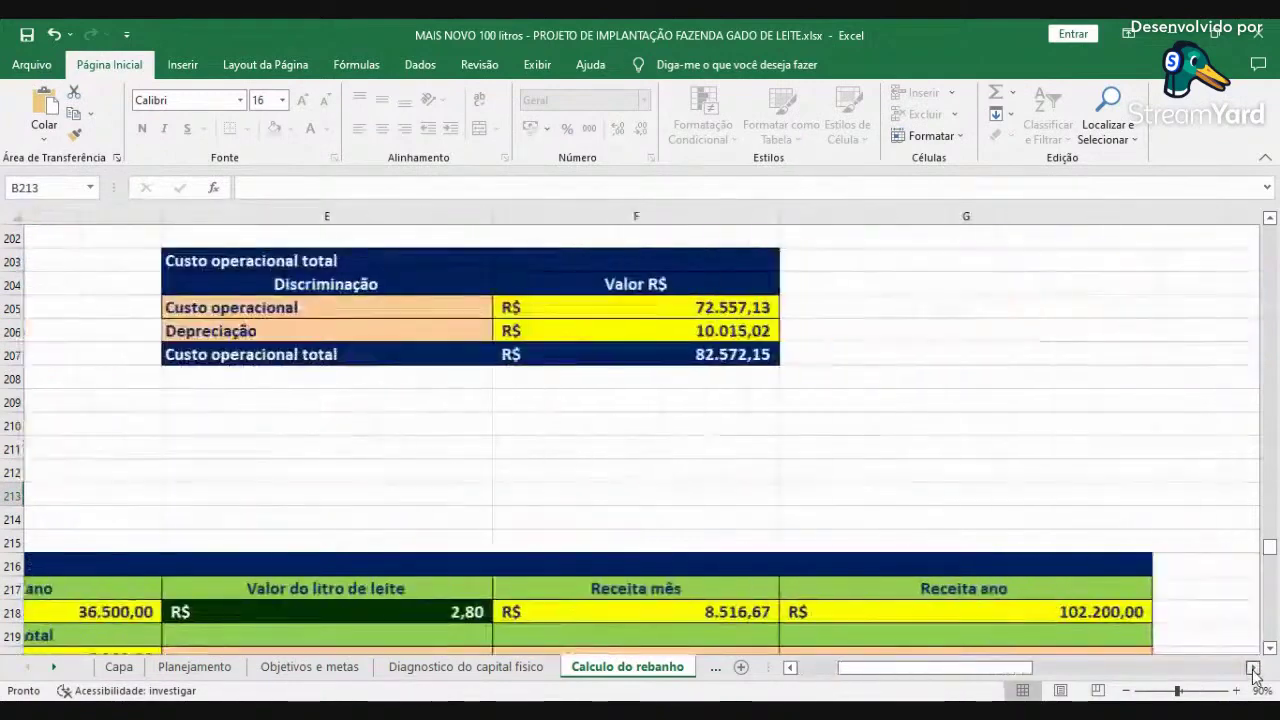
{"action": "scroll", "coordinate": [640, 520], "scroll_direction": "up", "scroll_amount": 2}
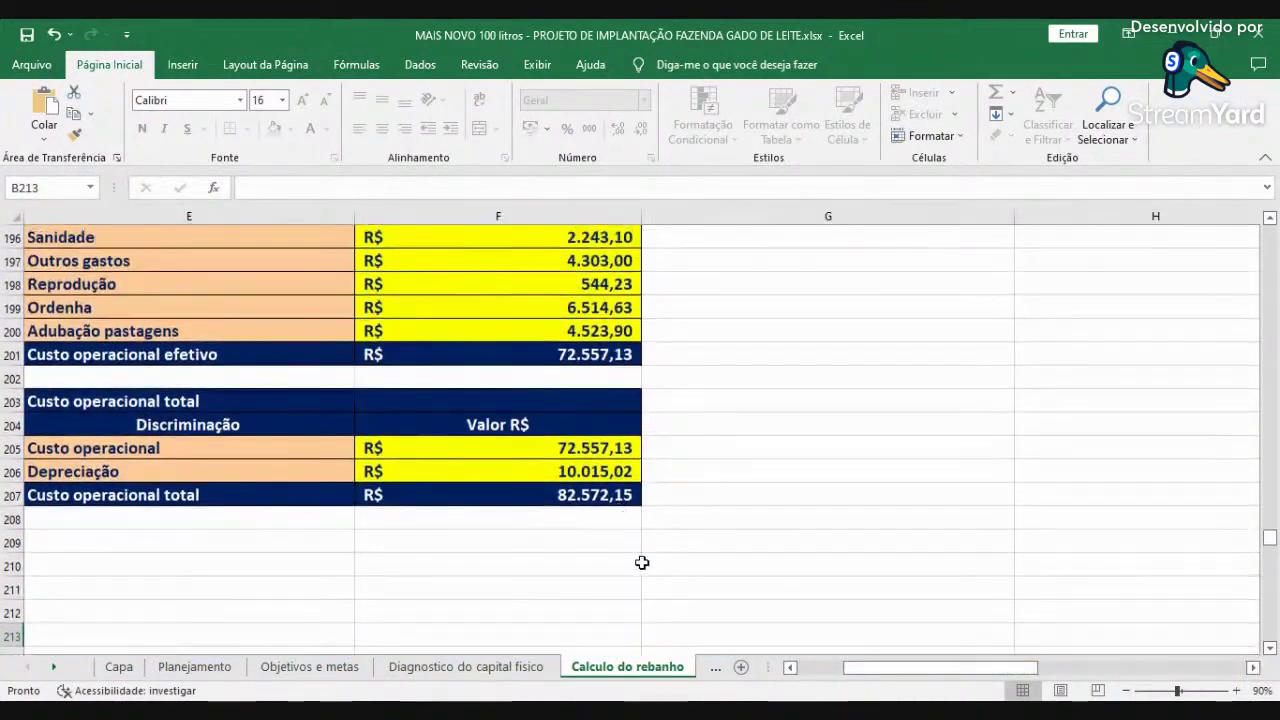
{"action": "scroll", "coordinate": [642, 563], "scroll_direction": "up", "scroll_amount": 1}
{"action": "left_click", "coordinate": [789, 667]}
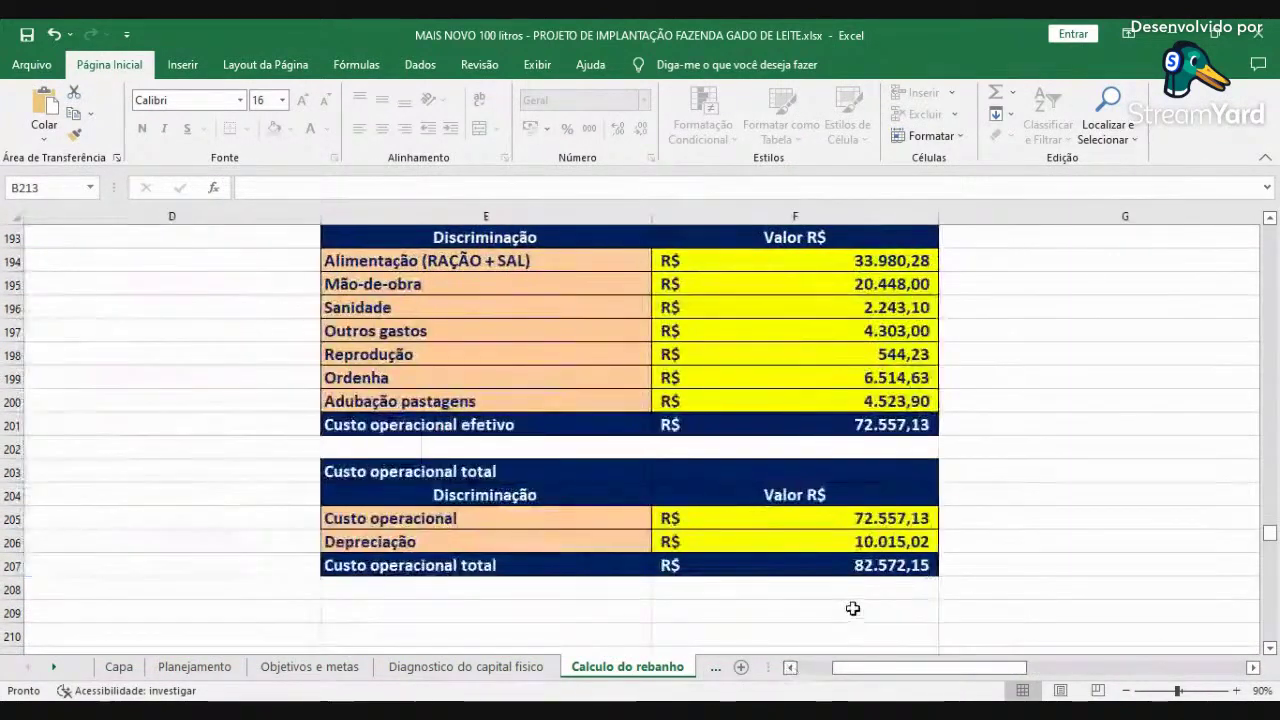
{"action": "scroll", "coordinate": [852, 608], "scroll_direction": "up", "scroll_amount": 1}
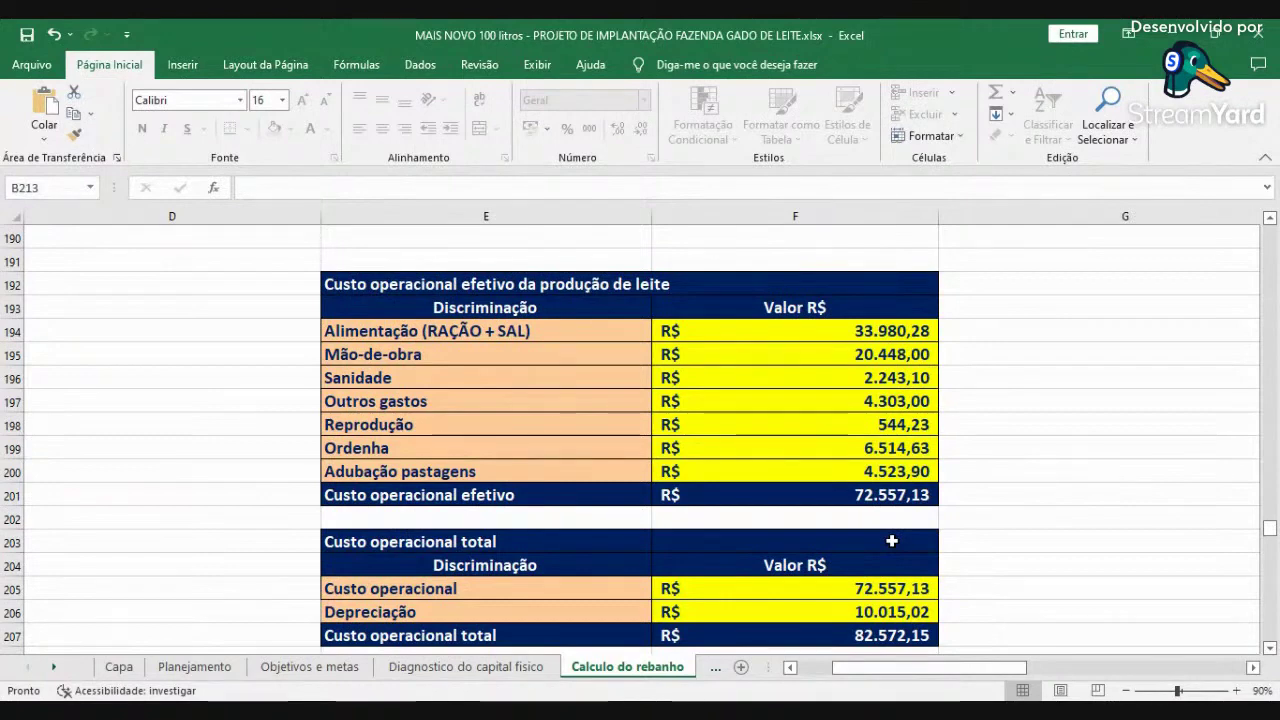
{"action": "left_click", "coordinate": [505, 340]}
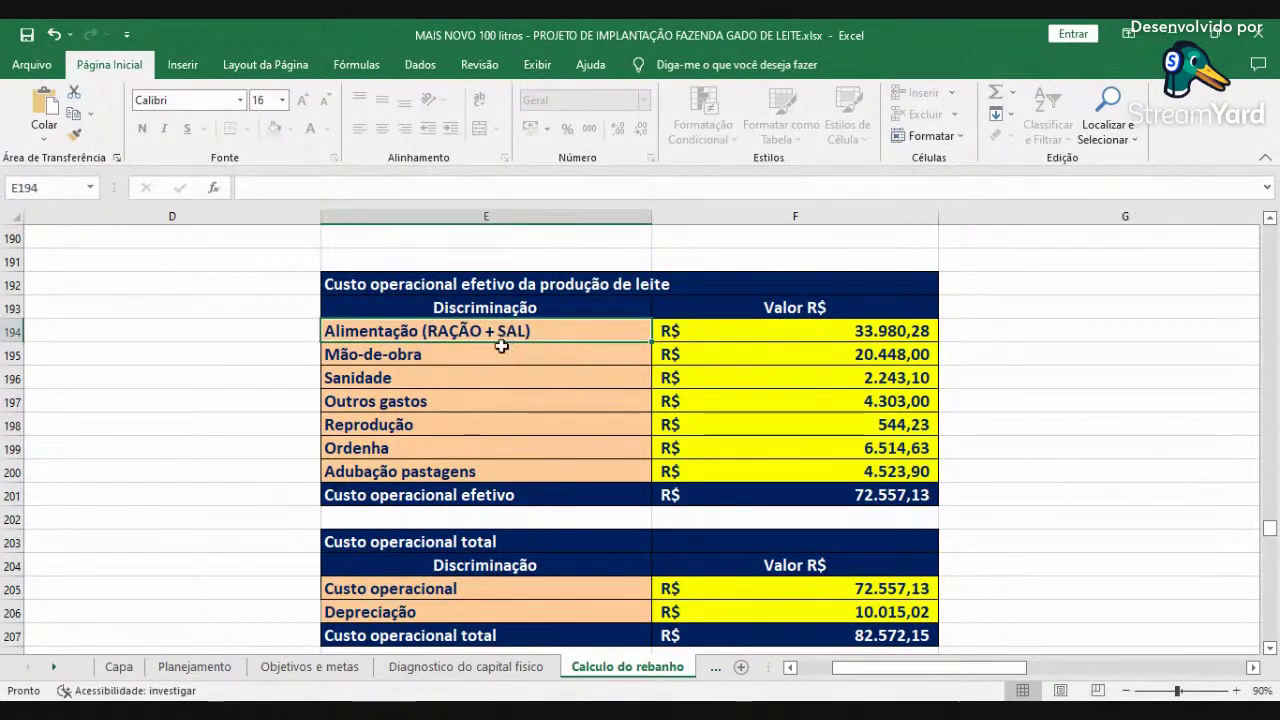
{"action": "left_click", "coordinate": [492, 357]}
{"action": "left_click", "coordinate": [488, 378]}
{"action": "left_click", "coordinate": [474, 403]}
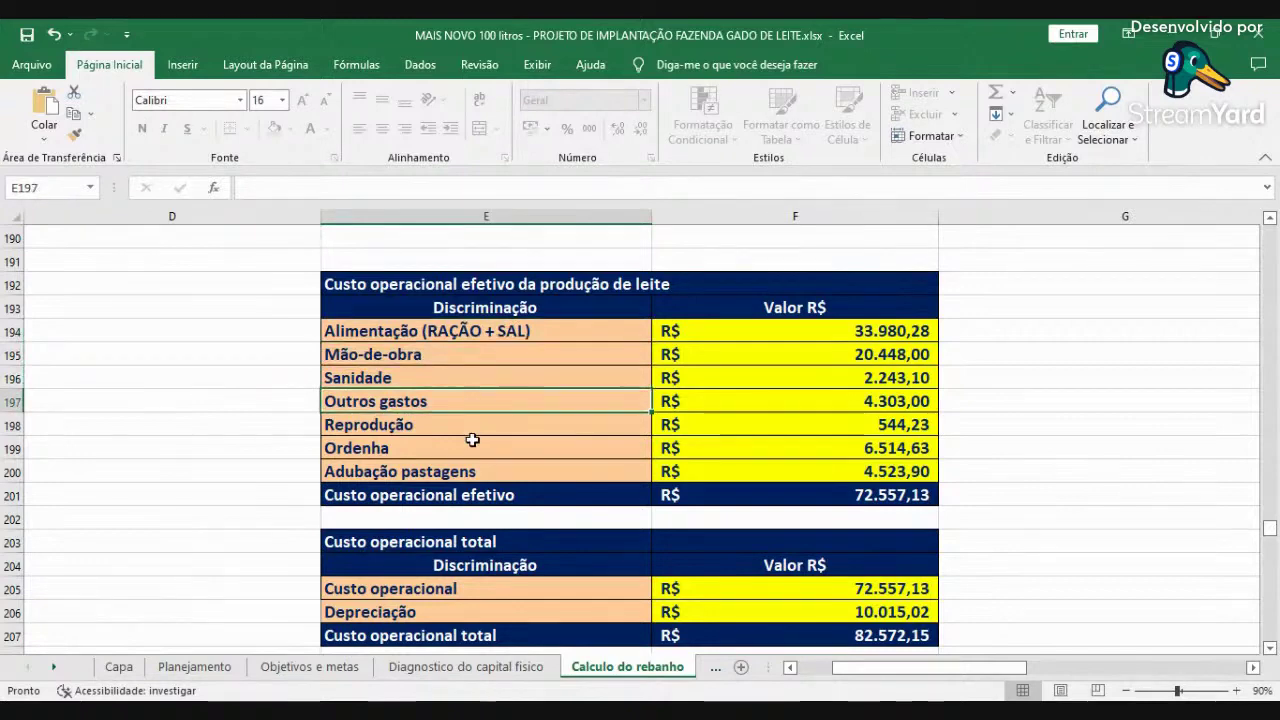
{"action": "left_click", "coordinate": [476, 452]}
{"action": "left_click", "coordinate": [478, 471]}
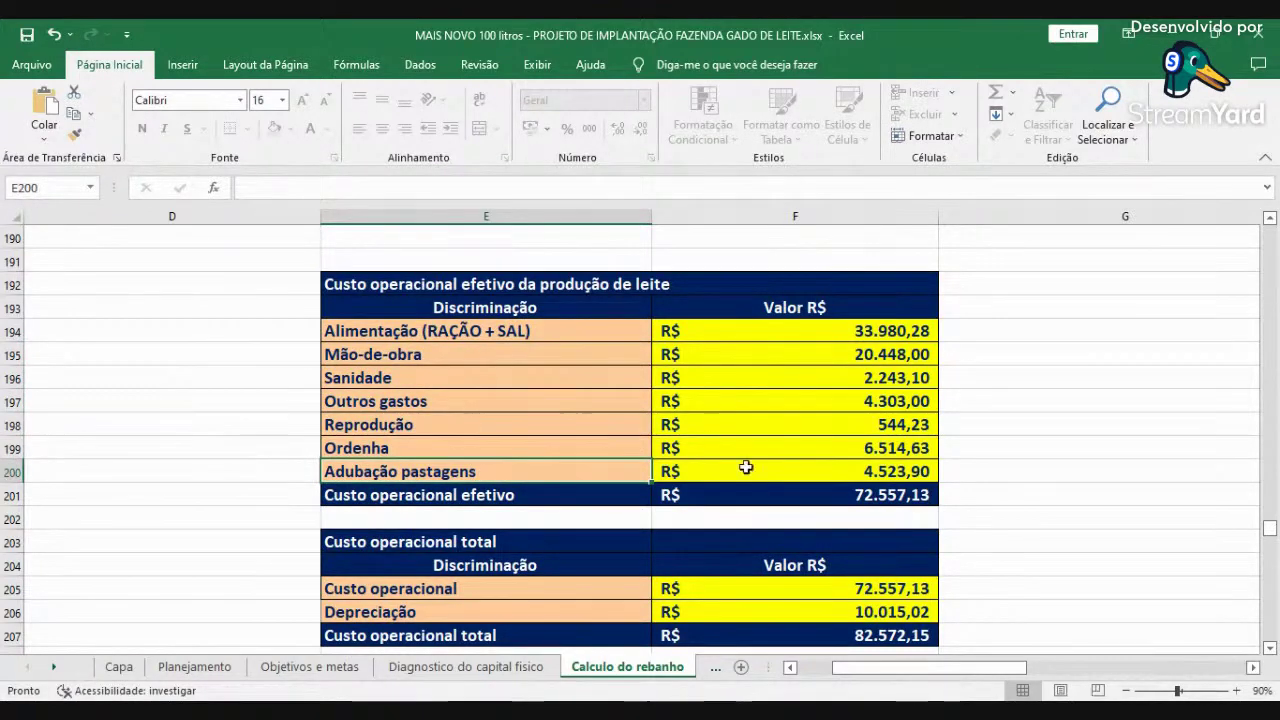
{"action": "left_click", "coordinate": [790, 493]}
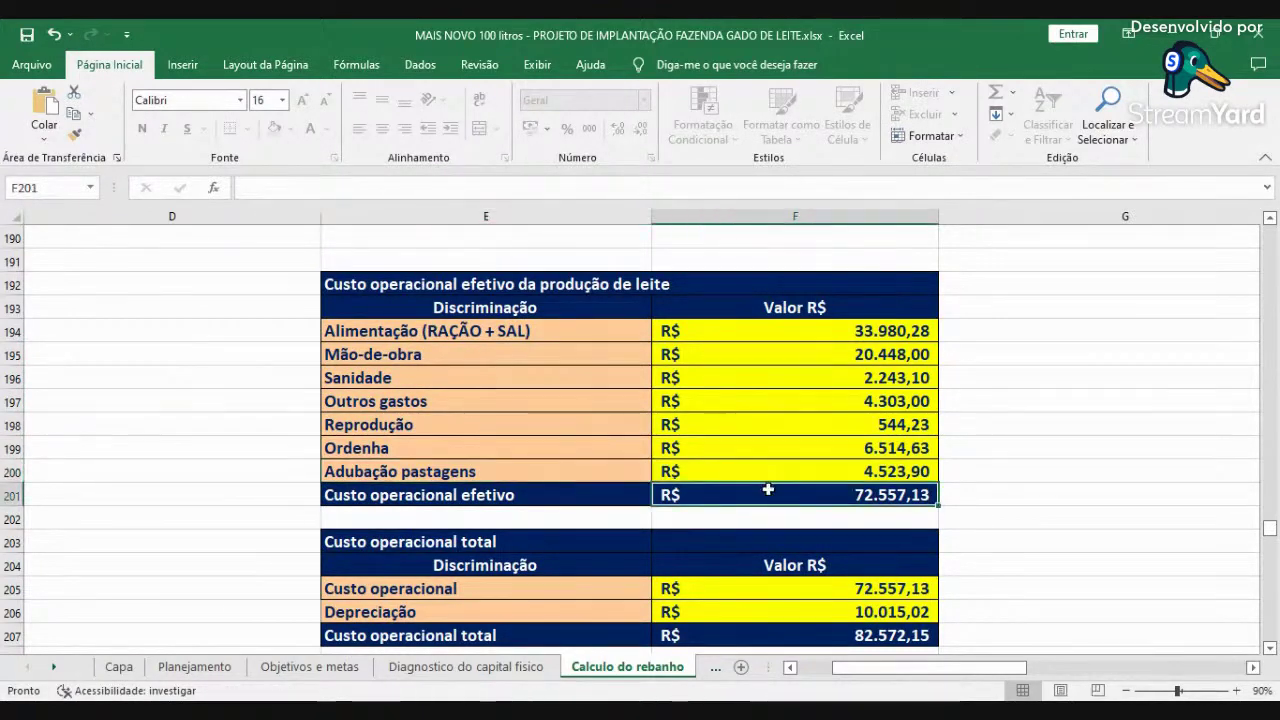
- Check the Custo operacional total table in rows 203 to 207, including Depreciação and the total in F207
{"action": "scroll", "coordinate": [505, 518], "scroll_direction": "down", "scroll_amount": 1}
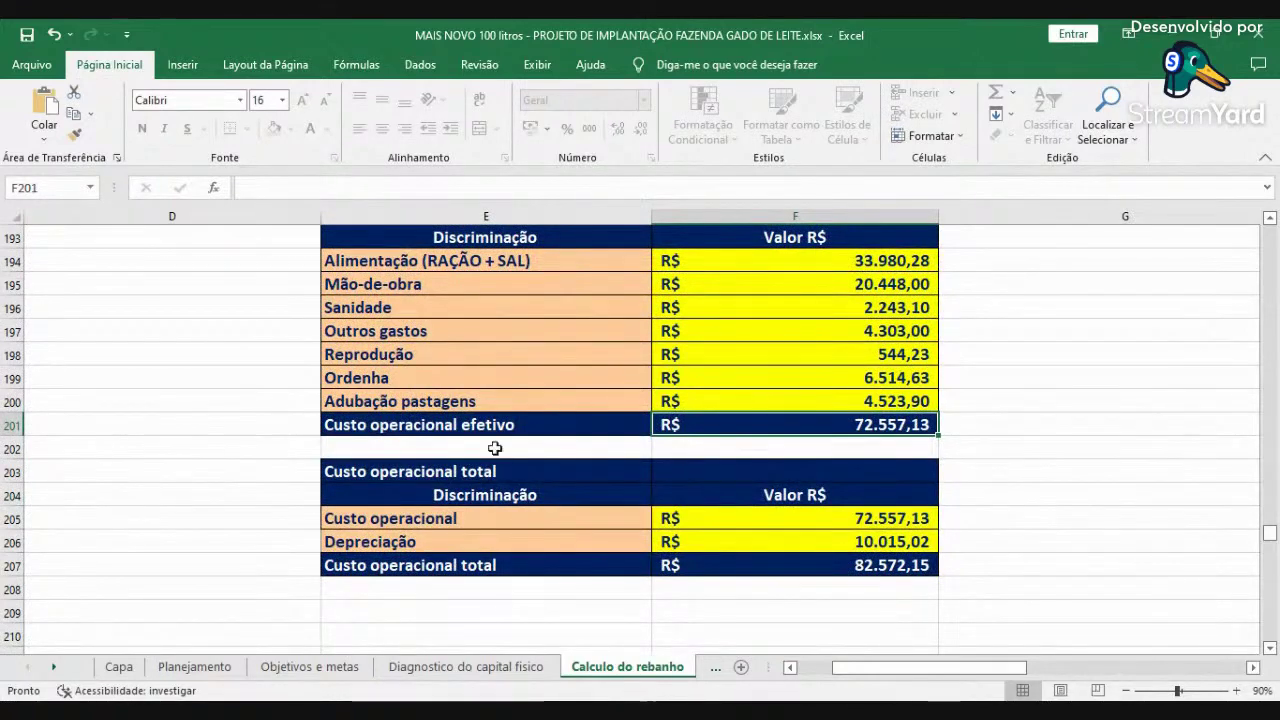
{"action": "left_click", "coordinate": [486, 540]}
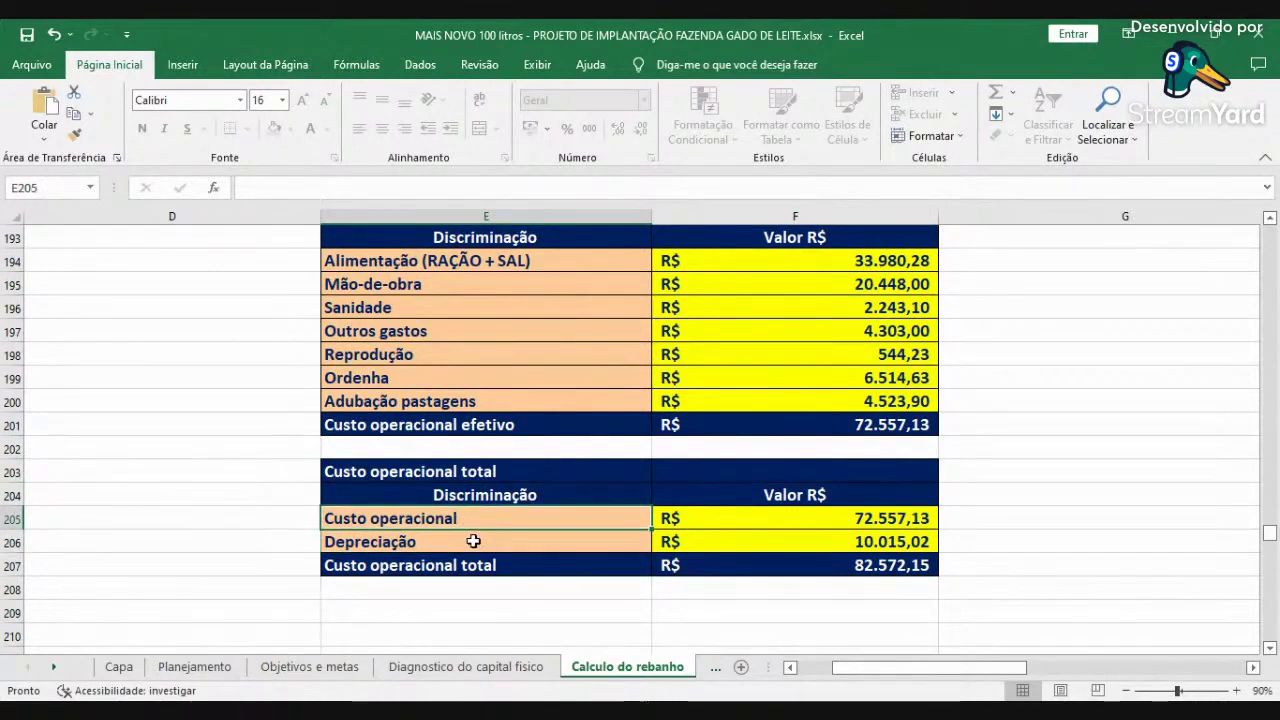
{"action": "left_click", "coordinate": [828, 565]}
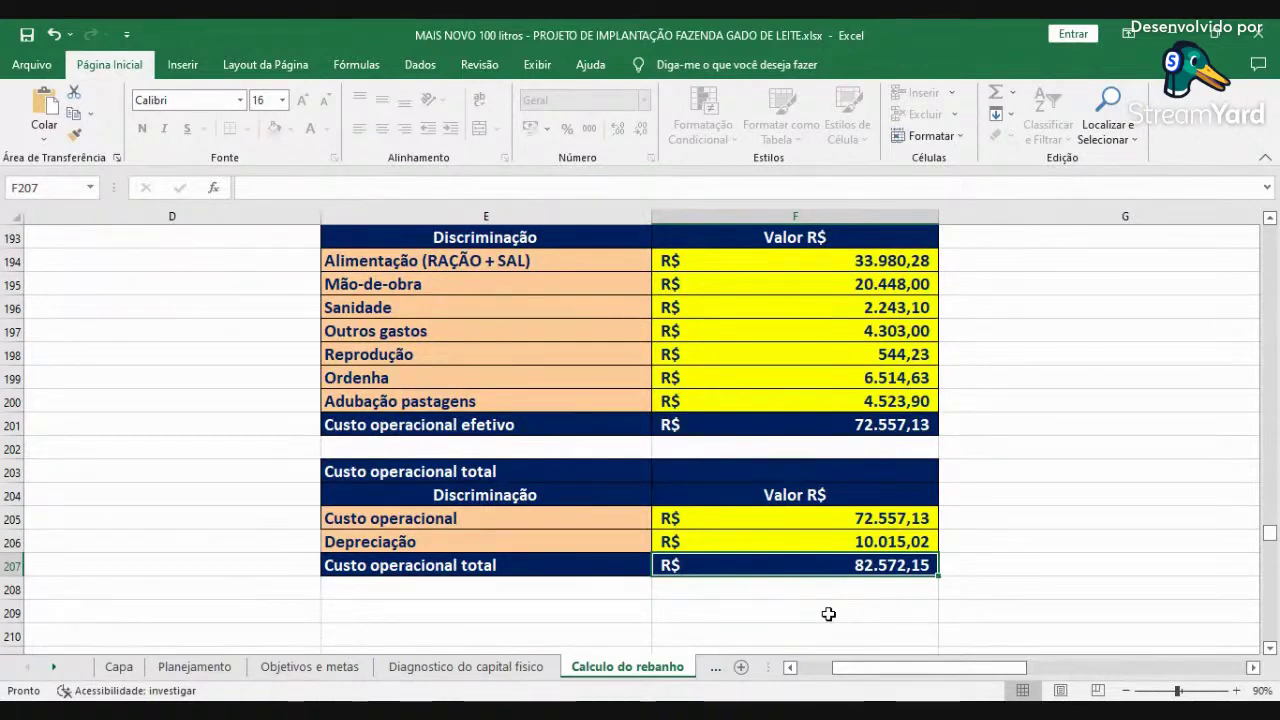
- Examine the Produção de leite row 218 of the Receitas ano table, from Litros/dia through price per litre to Receita mês and Receita ano
{"action": "scroll", "coordinate": [780, 508], "scroll_direction": "down", "scroll_amount": 3}
{"action": "scroll", "coordinate": [789, 501], "scroll_direction": "down", "scroll_amount": 3}
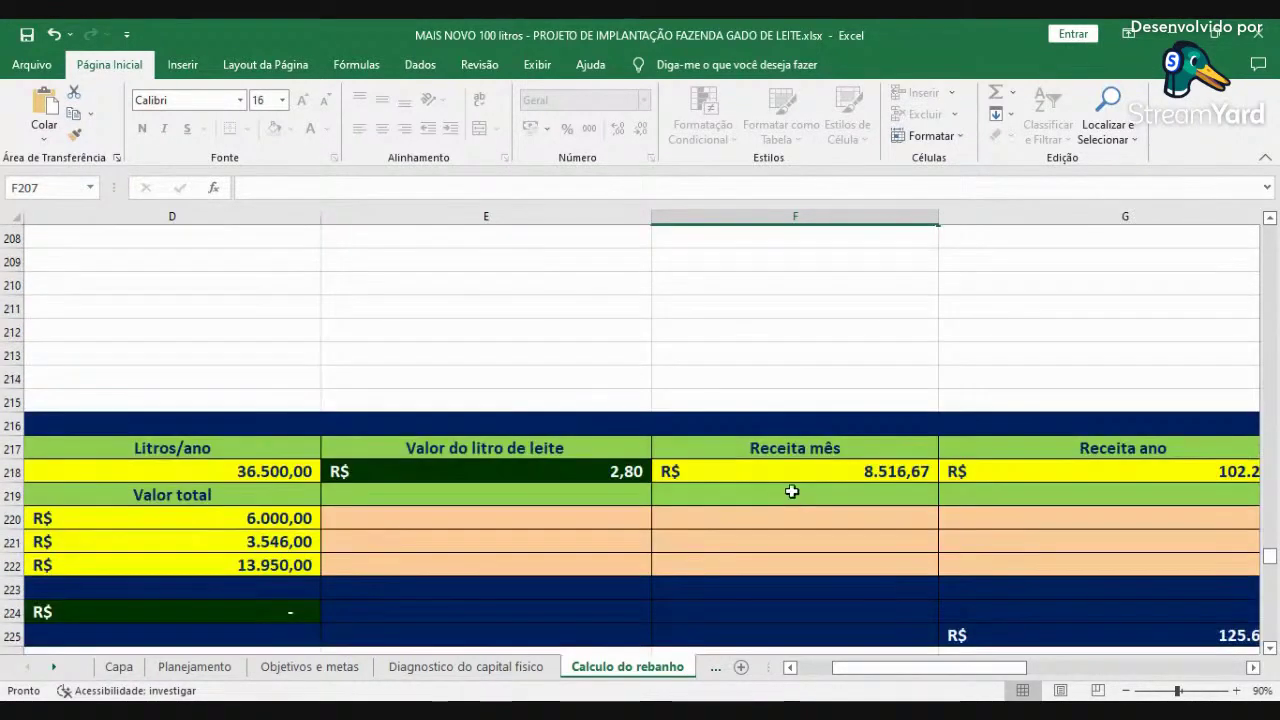
{"action": "left_click", "coordinate": [790, 667]}
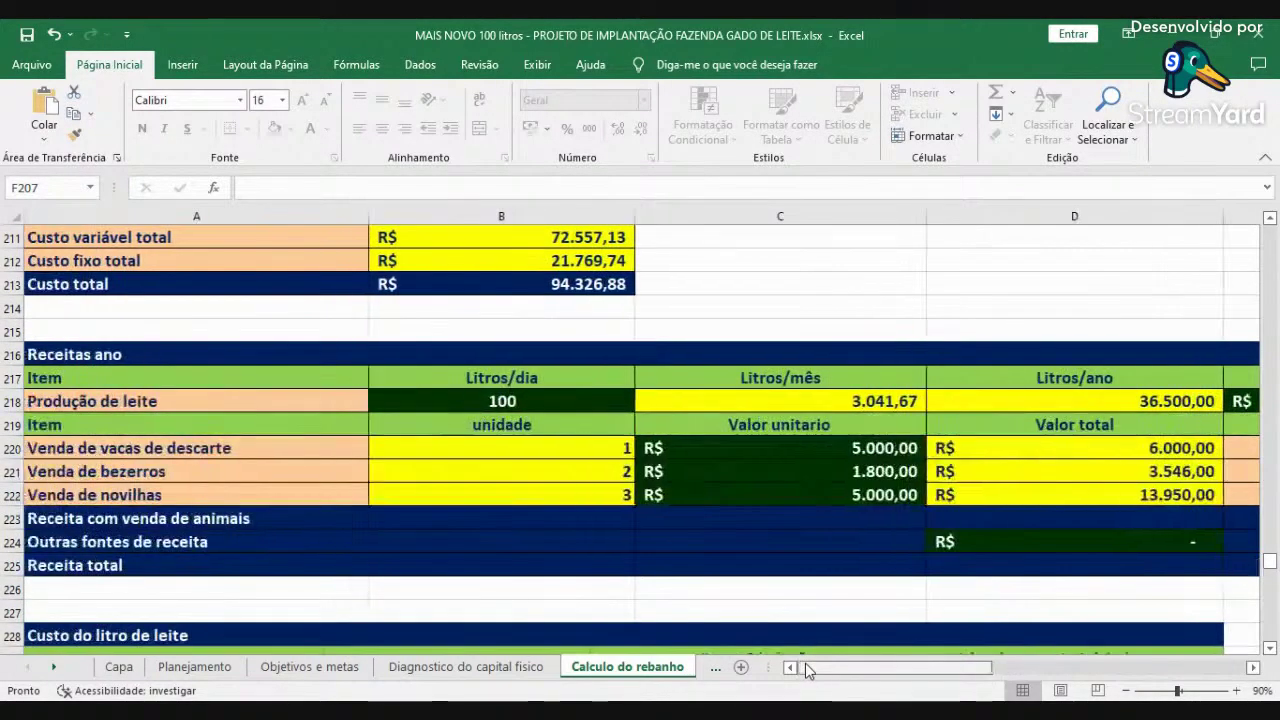
{"action": "scroll", "coordinate": [578, 466], "scroll_direction": "up", "scroll_amount": 1}
{"action": "scroll", "coordinate": [576, 466], "scroll_direction": "down", "scroll_amount": 1}
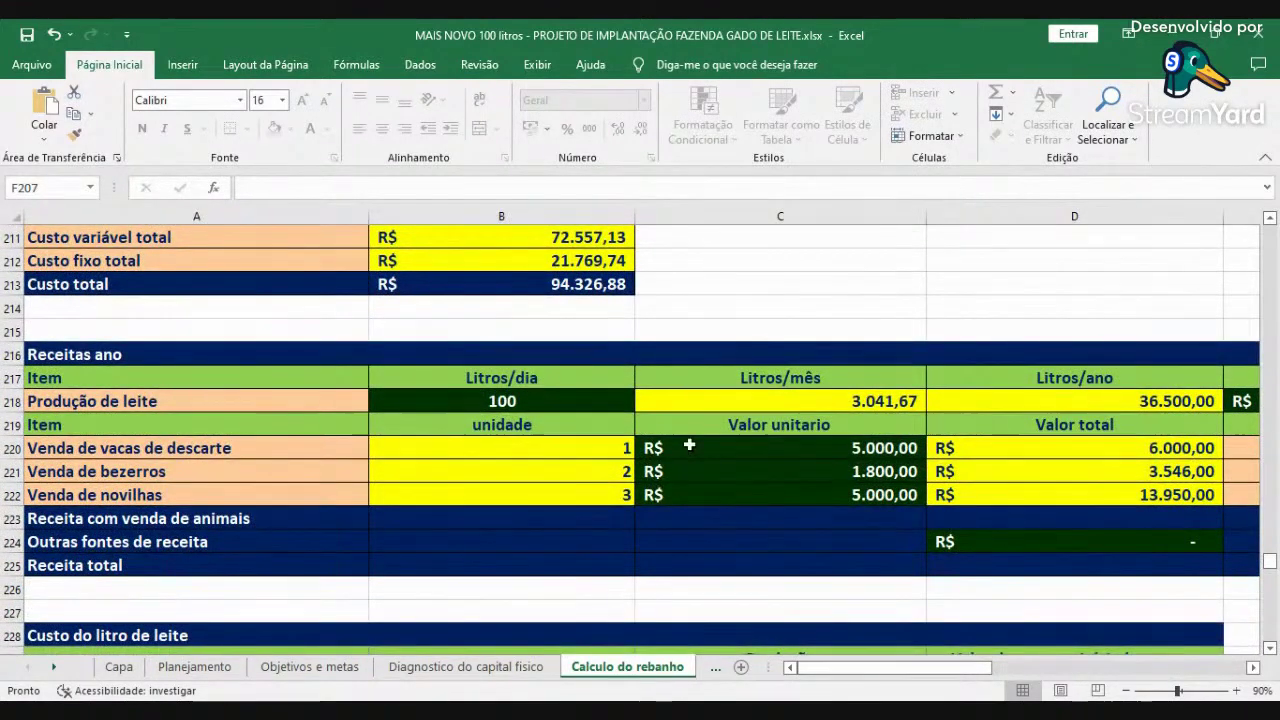
{"action": "scroll", "coordinate": [686, 445], "scroll_direction": "up", "scroll_amount": 2}
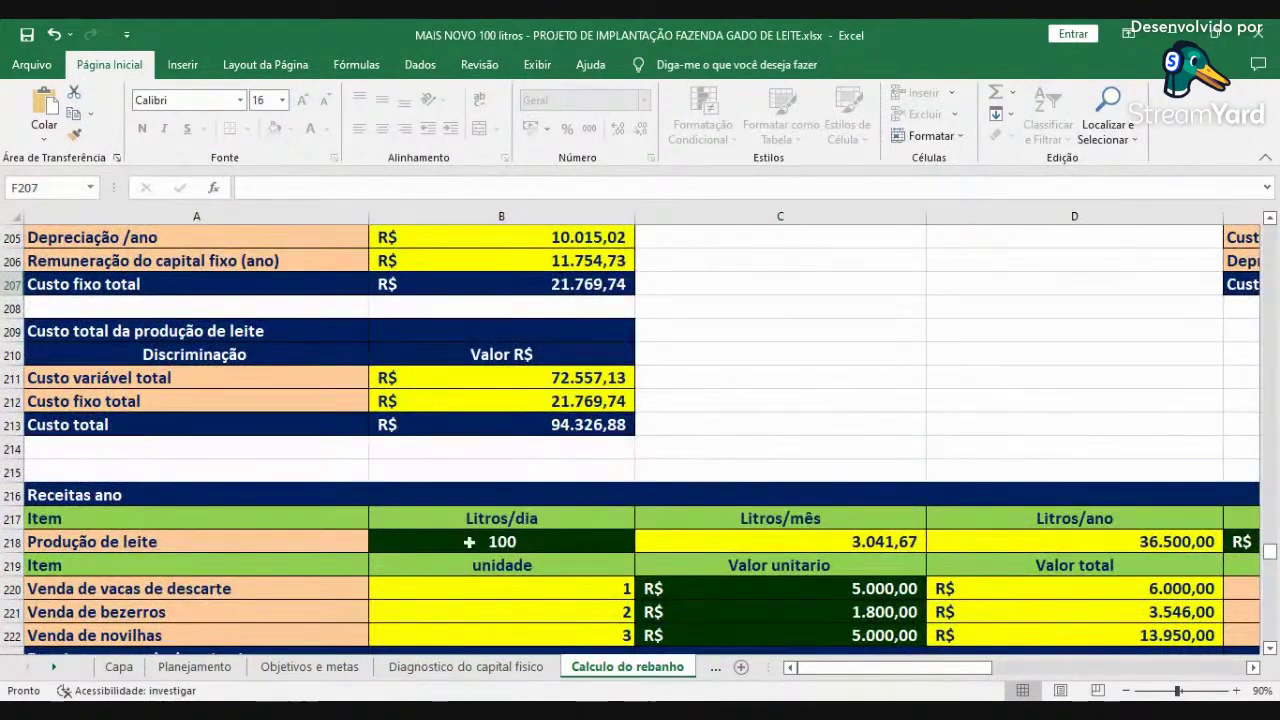
{"action": "left_click", "coordinate": [470, 541]}
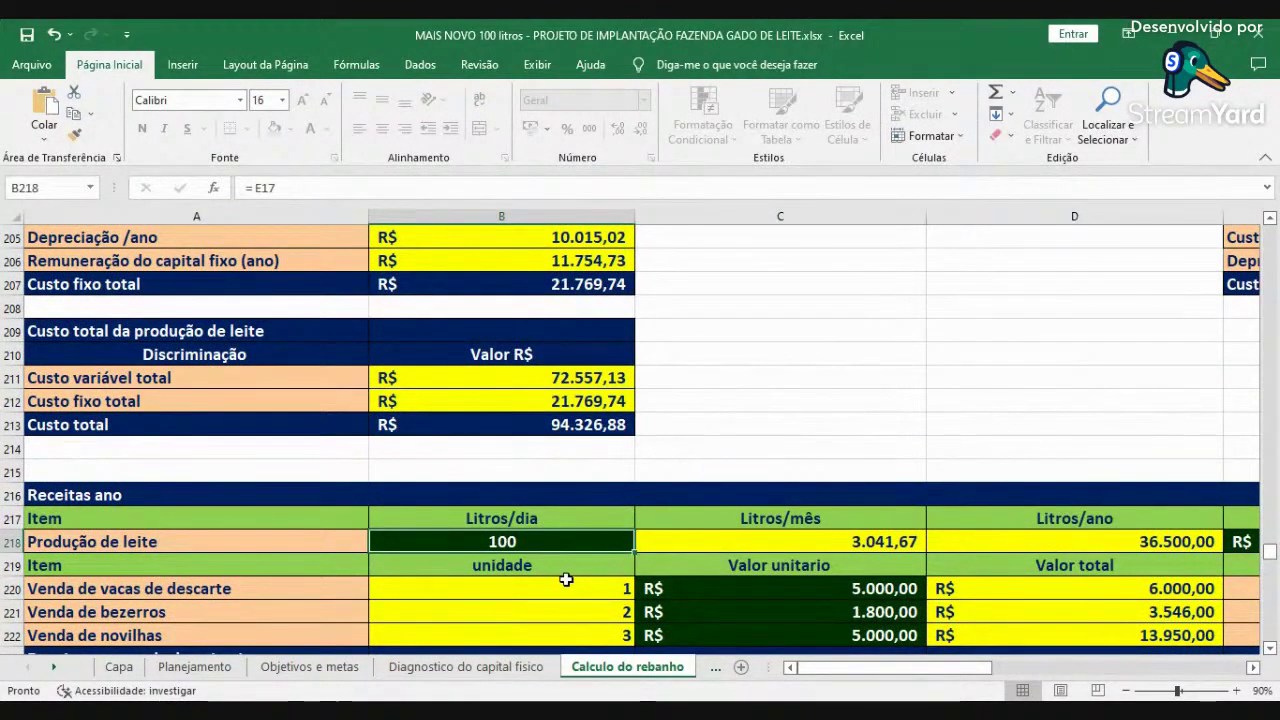
{"action": "left_click", "coordinate": [712, 541]}
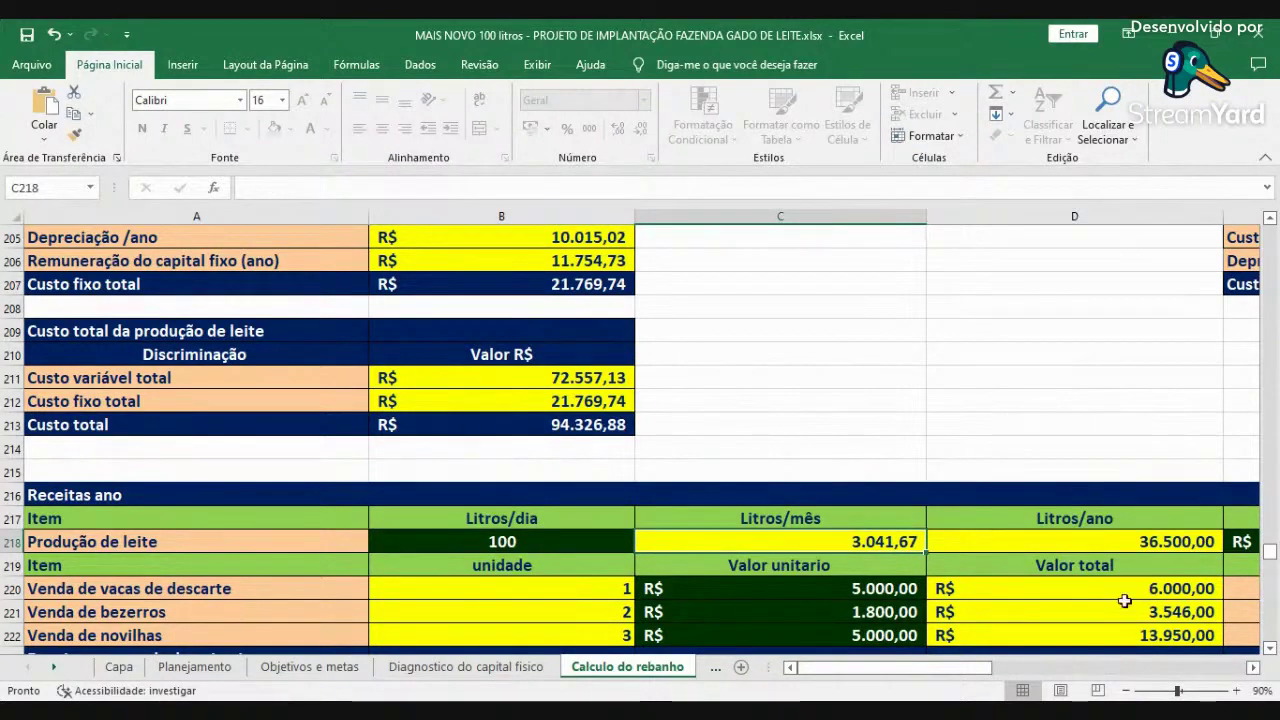
{"action": "left_click", "coordinate": [1253, 667]}
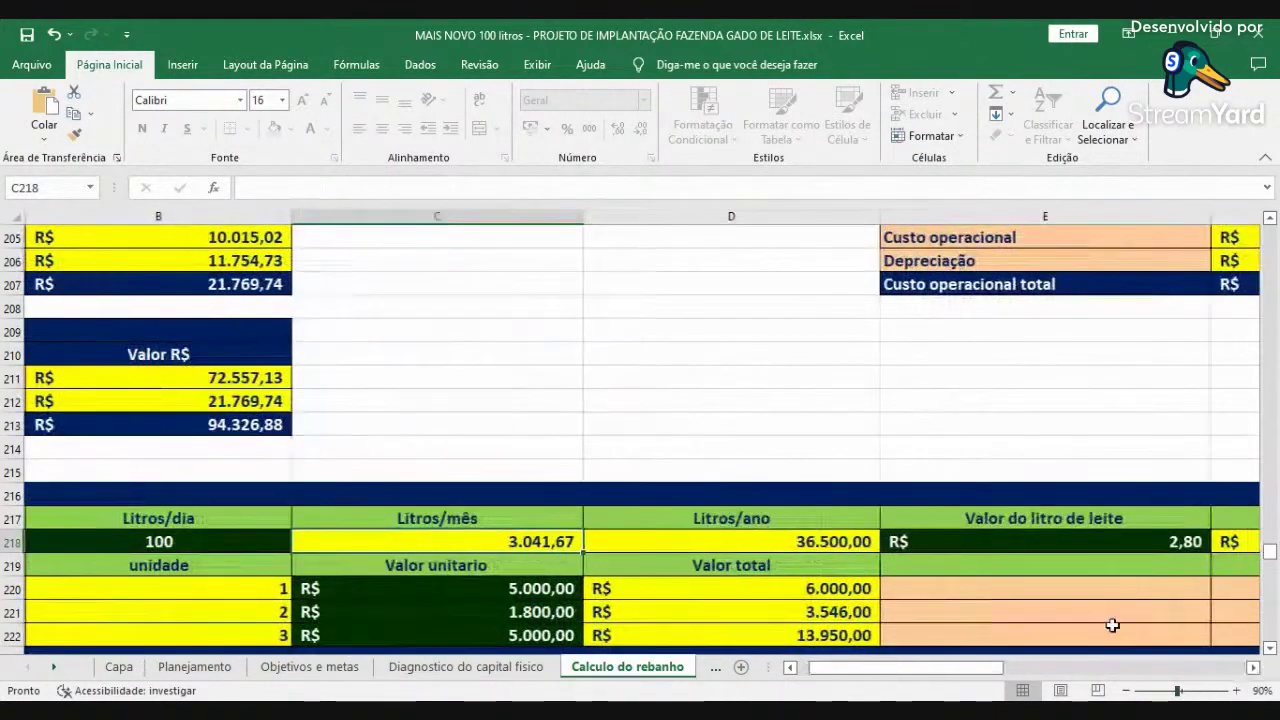
{"action": "left_click", "coordinate": [812, 541]}
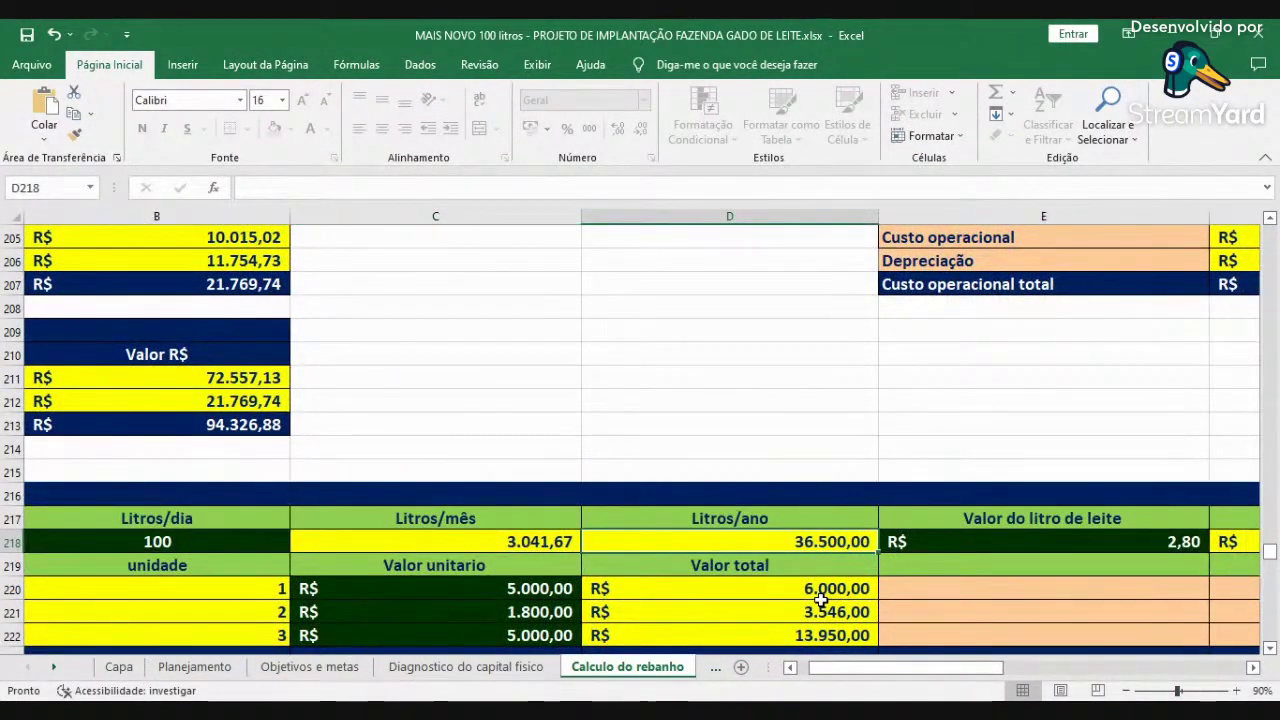
{"action": "left_click", "coordinate": [1253, 667]}
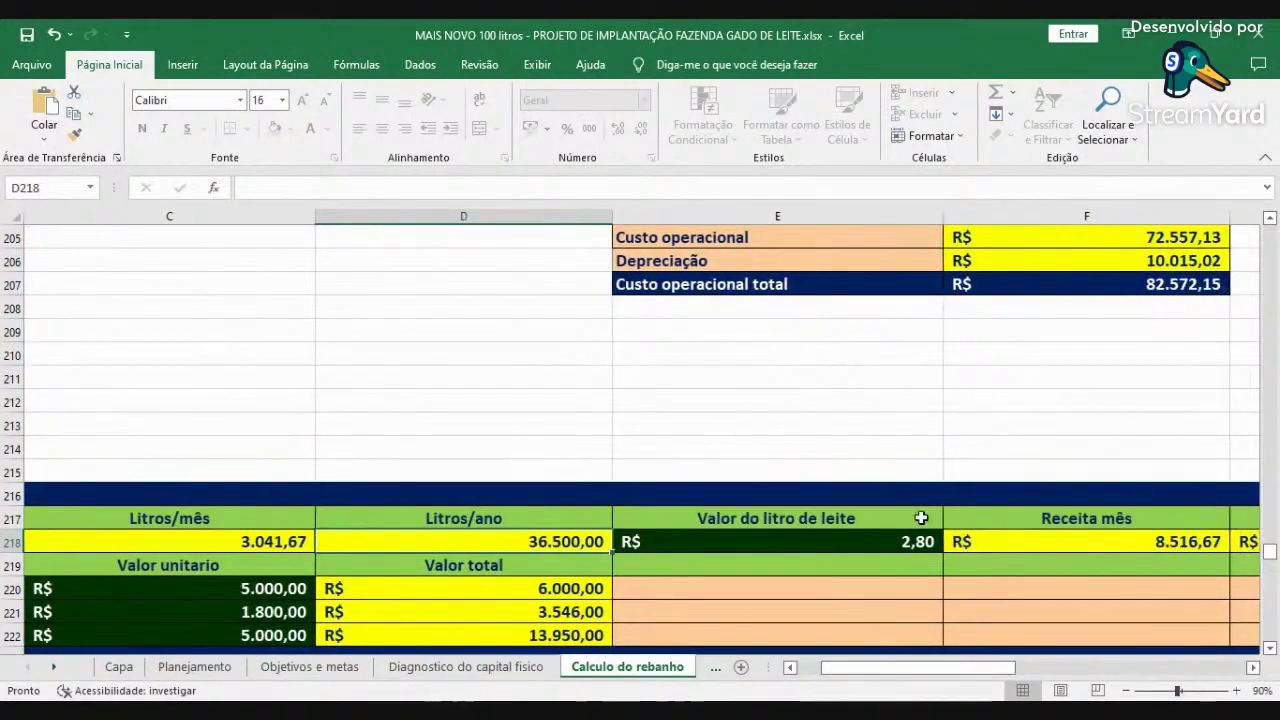
{"action": "left_click", "coordinate": [1253, 667]}
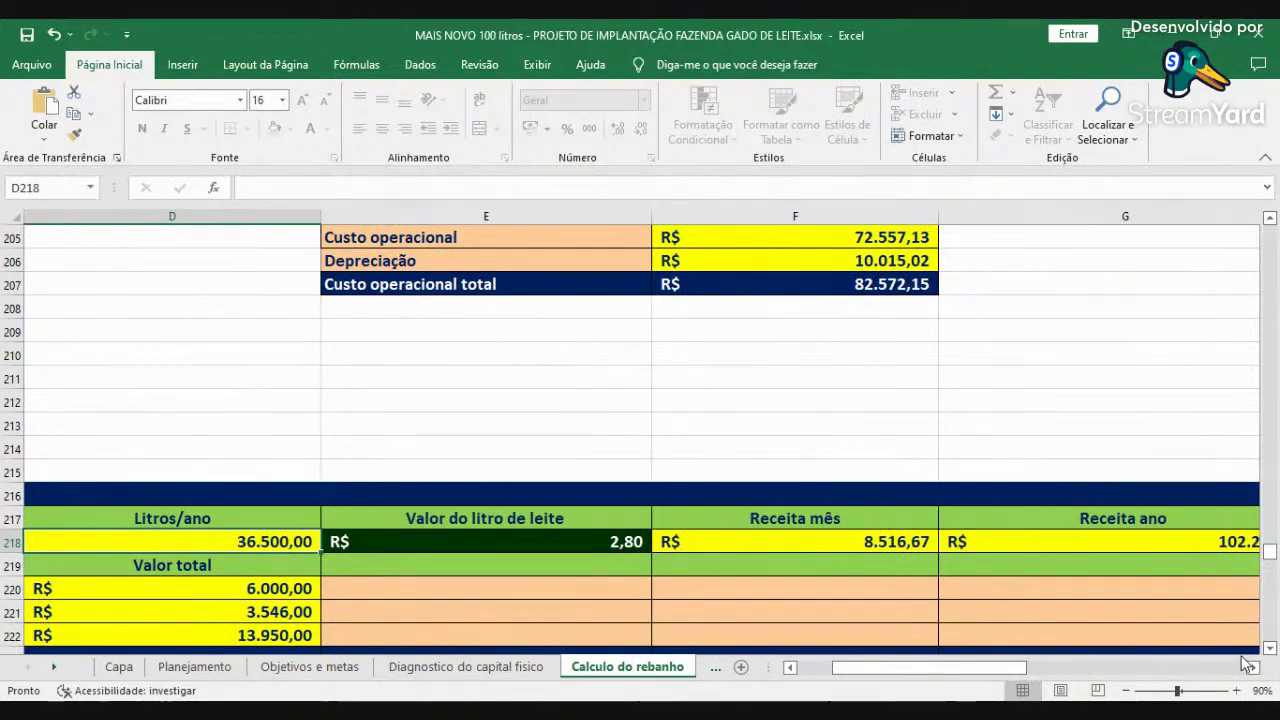
{"action": "left_click", "coordinate": [1253, 667]}
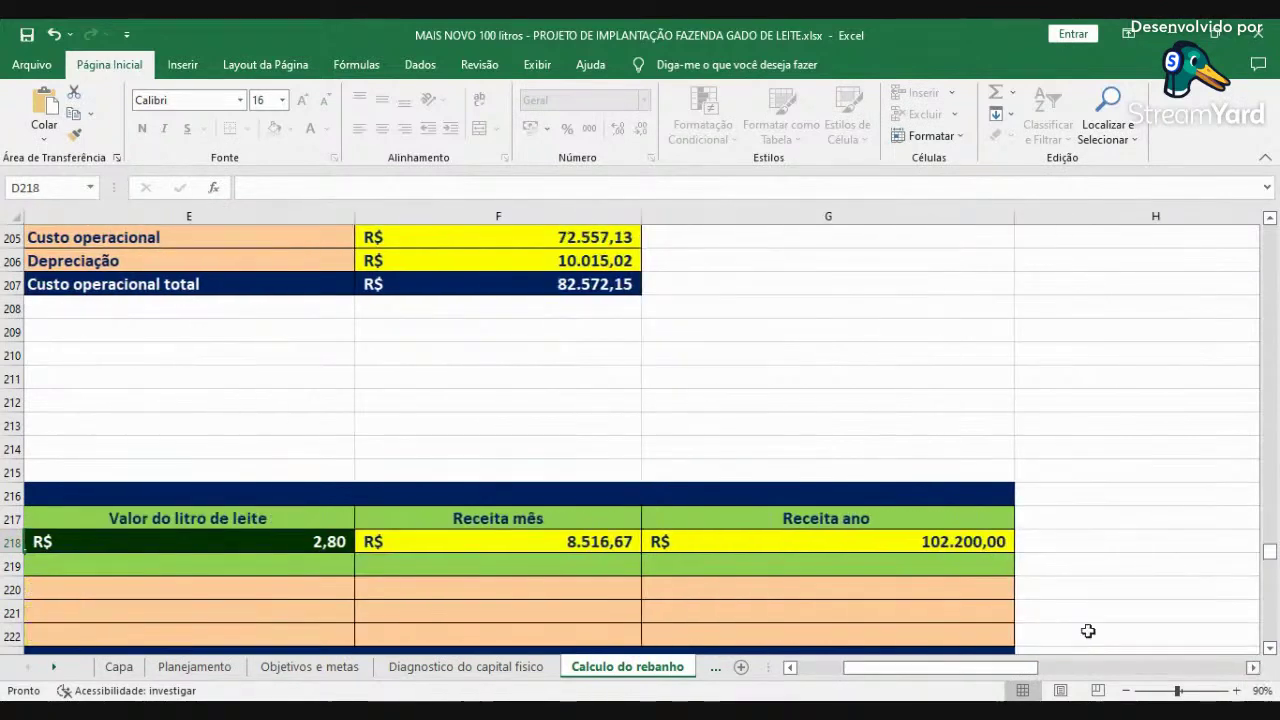
{"action": "left_click", "coordinate": [929, 540]}
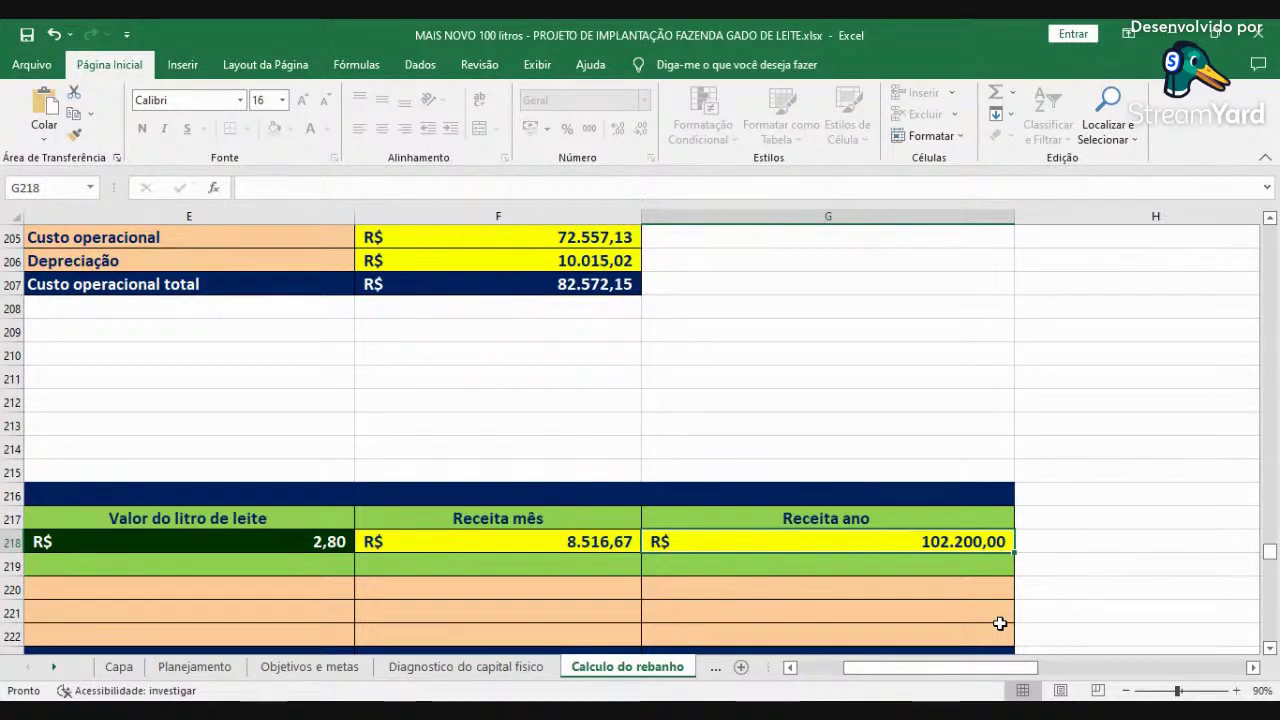
{"action": "left_click", "coordinate": [545, 538]}
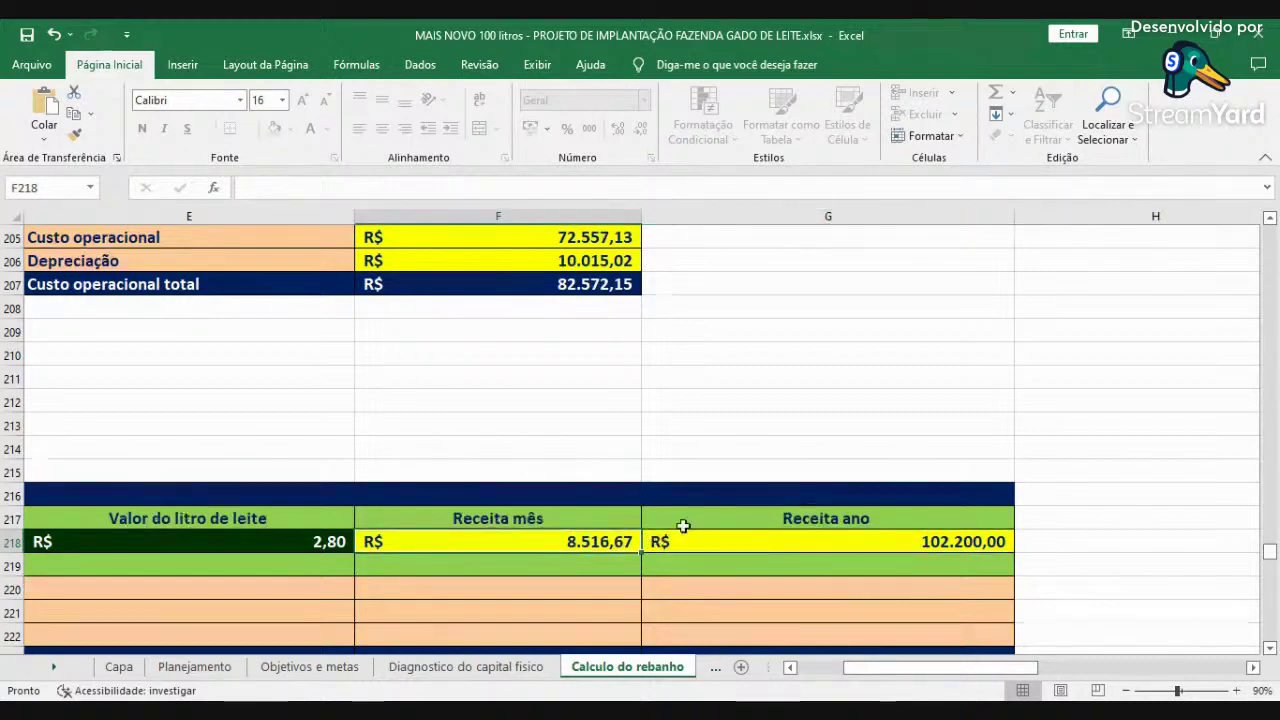
- Check the unit values for Venda de vacas de descarte, bezerros and novilhas in C220 to C222 of Receitas ano
{"action": "left_click", "coordinate": [829, 669]}
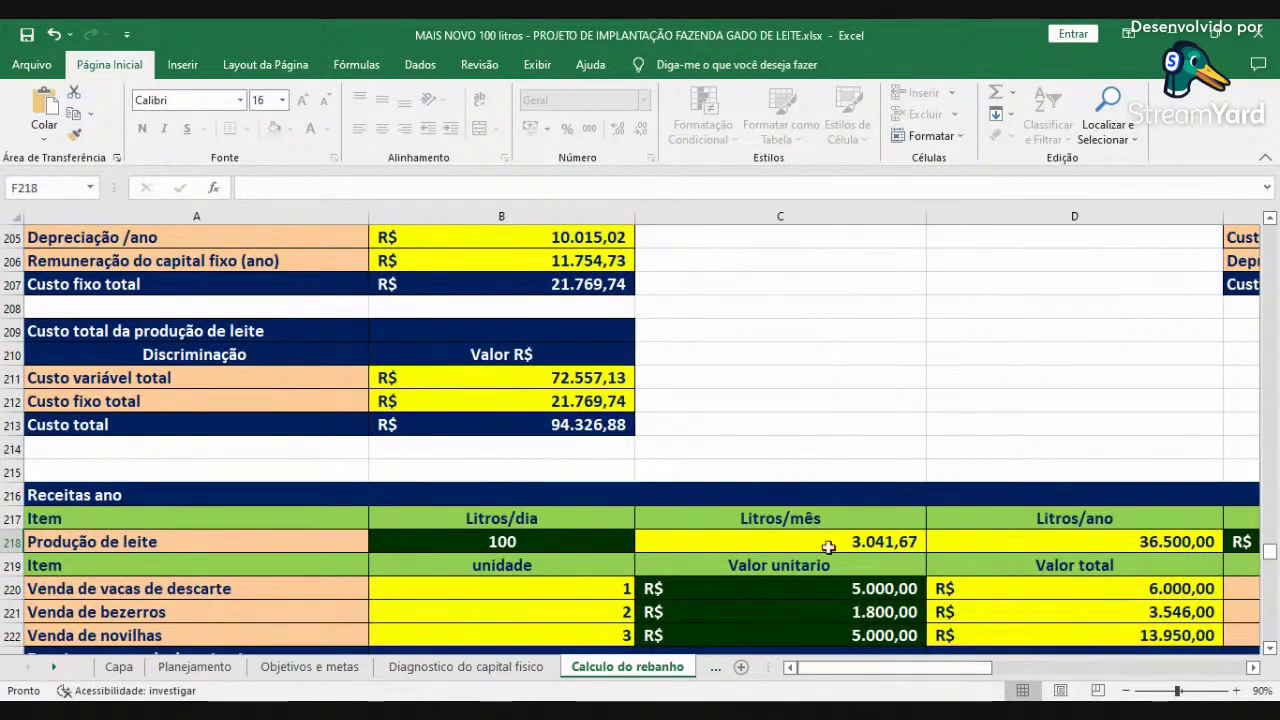
{"action": "scroll", "coordinate": [829, 543], "scroll_direction": "down", "scroll_amount": 2}
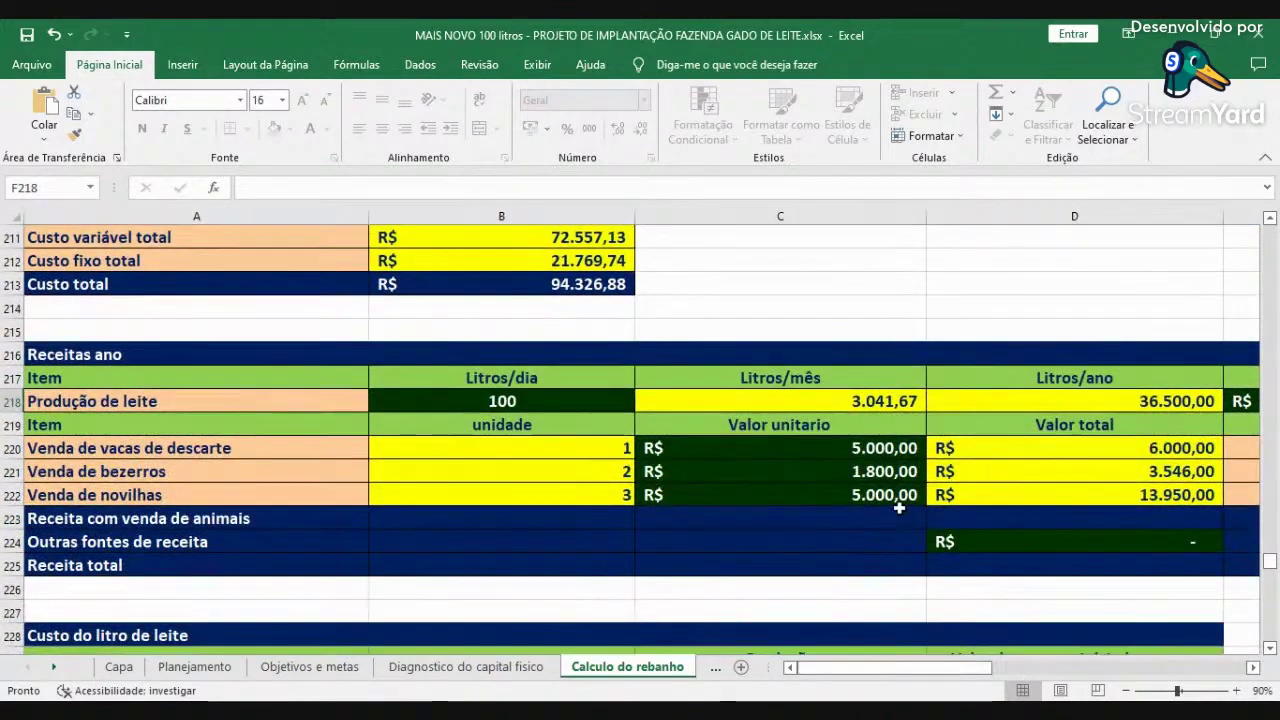
{"action": "left_click", "coordinate": [812, 448]}
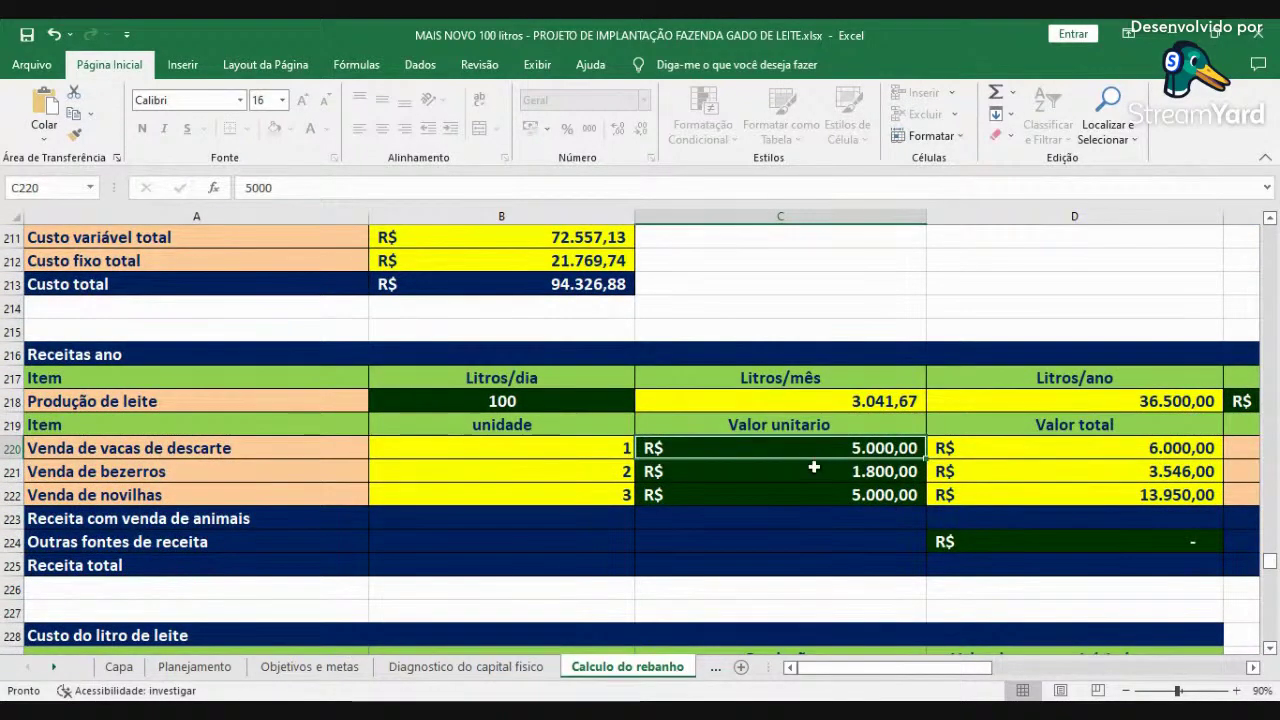
{"action": "left_click", "coordinate": [820, 471]}
{"action": "left_click", "coordinate": [826, 494]}
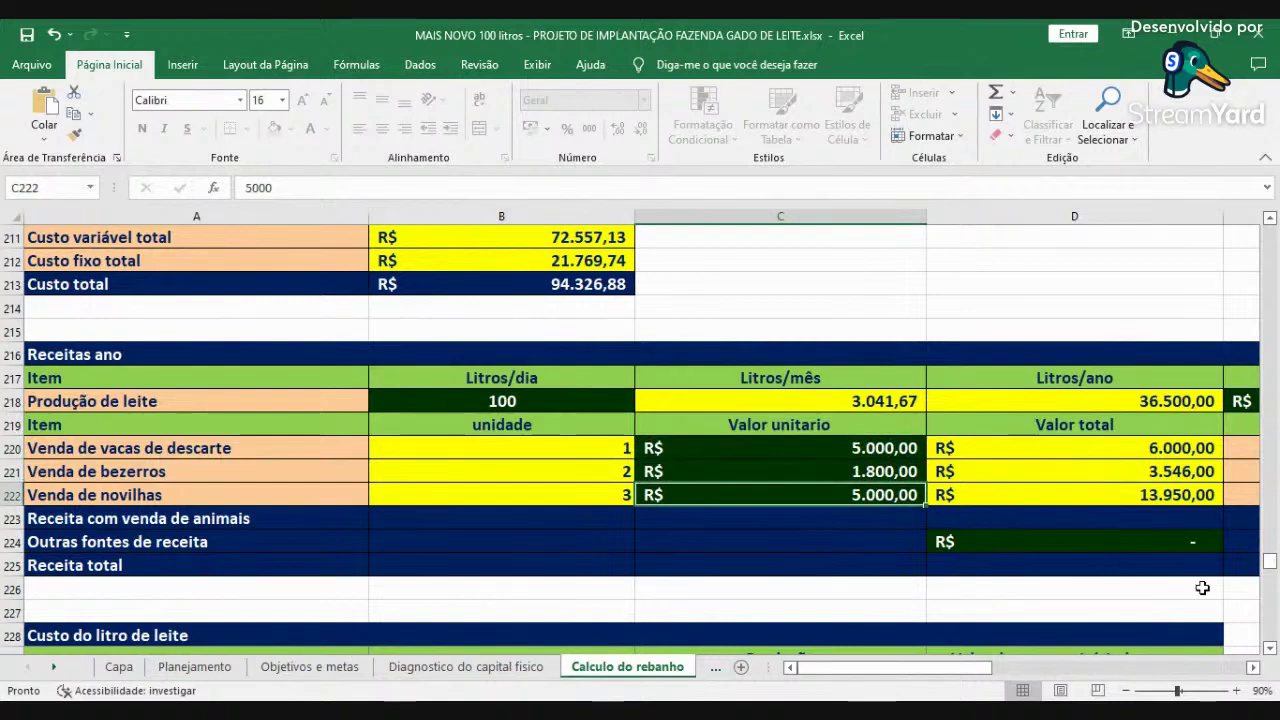
- Check the Receita total value in G225 of the Receitas ano table
{"action": "left_click", "coordinate": [1253, 668]}
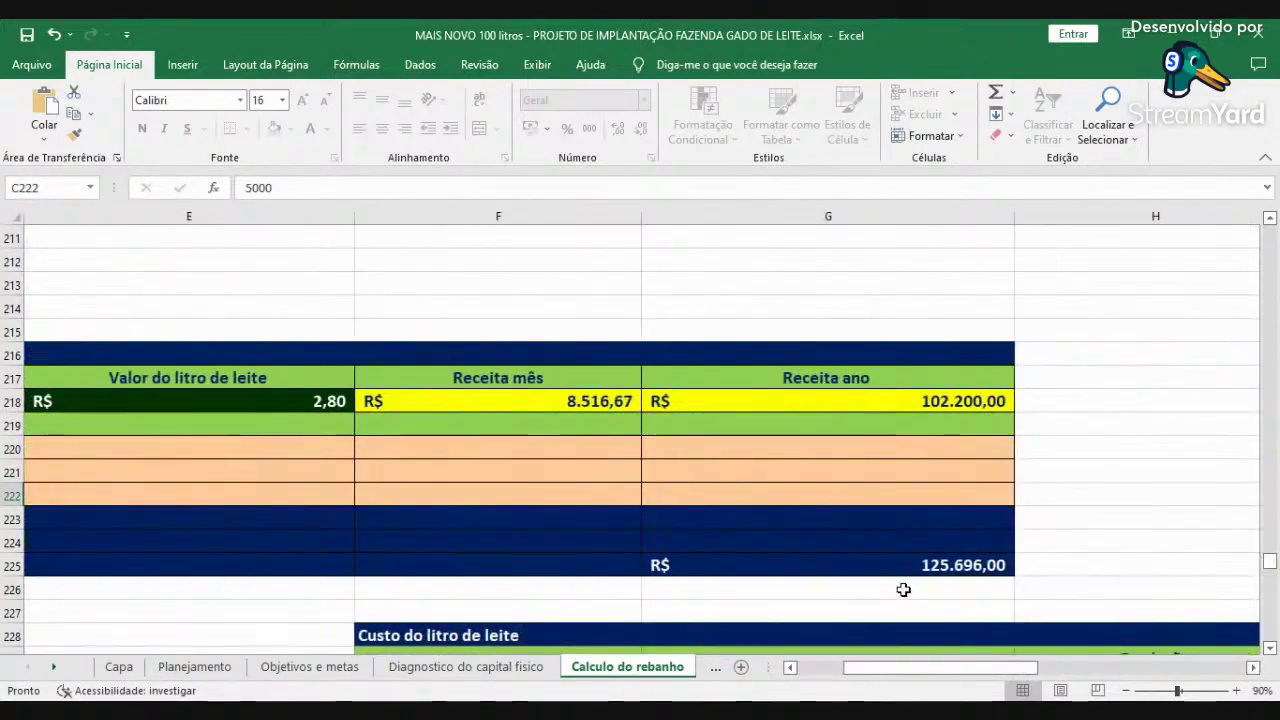
{"action": "left_click", "coordinate": [887, 567]}
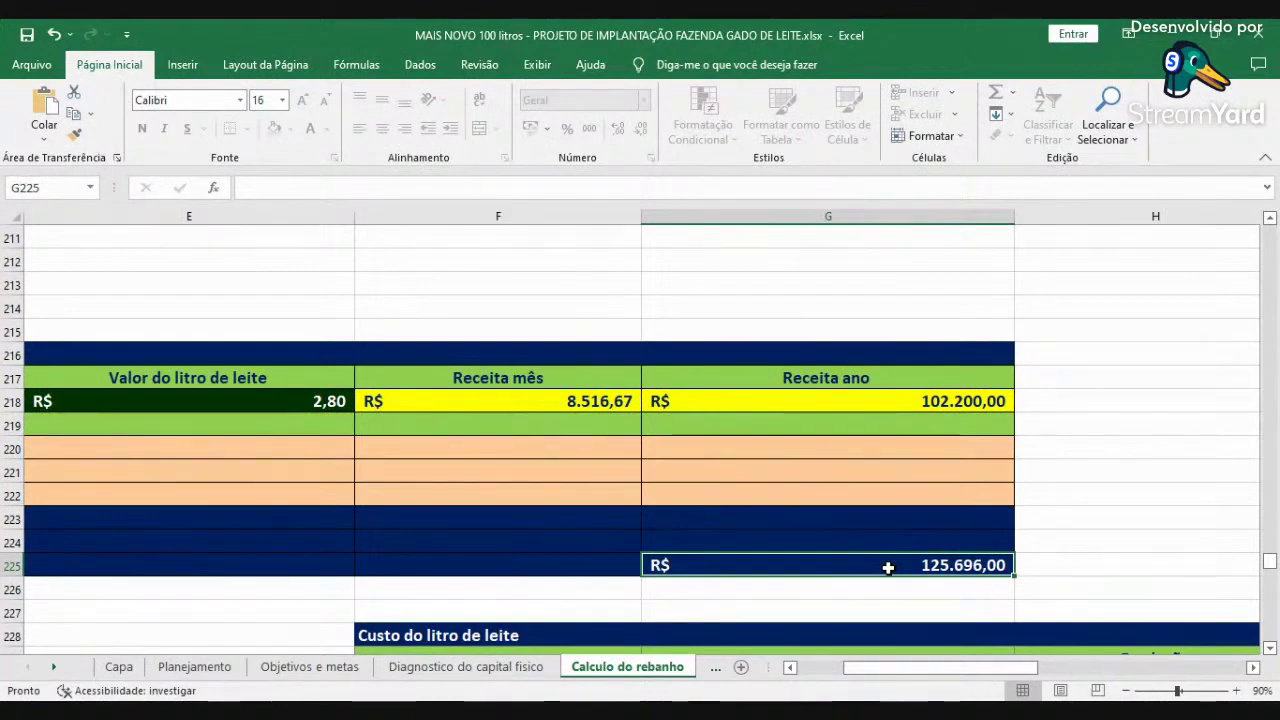
{"action": "left_click", "coordinate": [822, 668]}
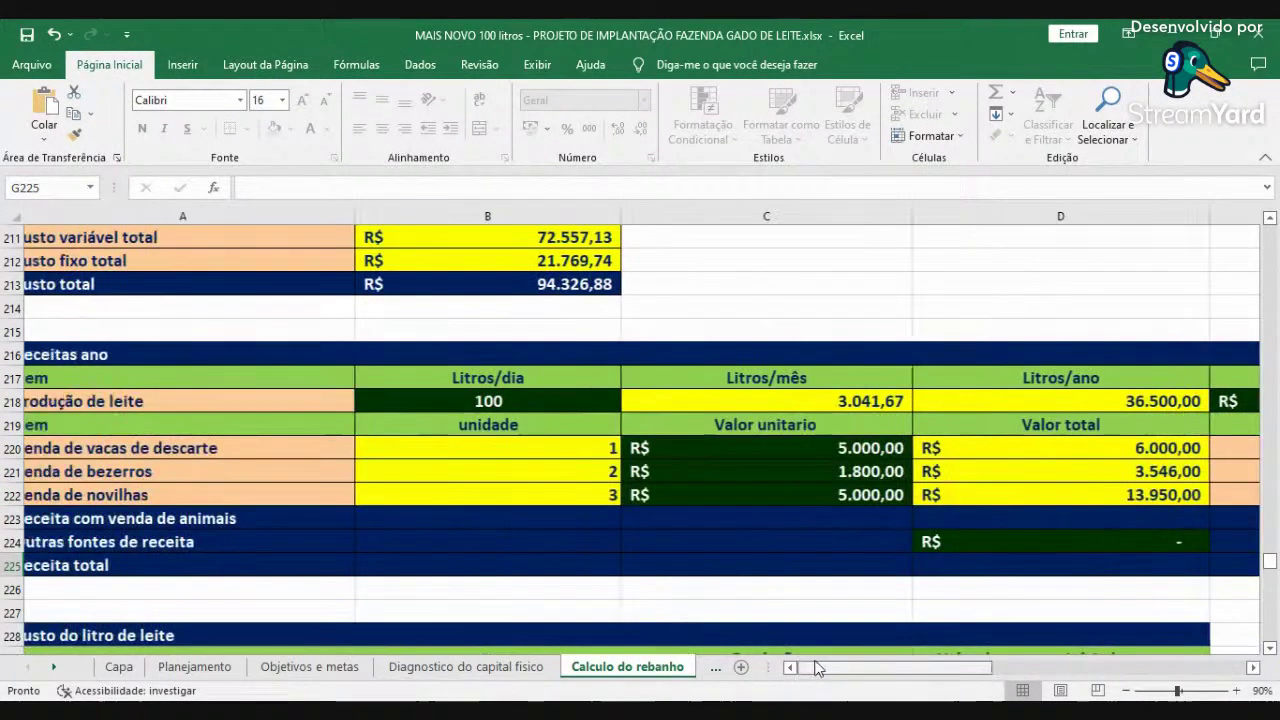
- Examine the Custo do litro de leite table, including the unit cost for Custo total in D233
{"action": "scroll", "coordinate": [804, 640], "scroll_direction": "down", "scroll_amount": 3}
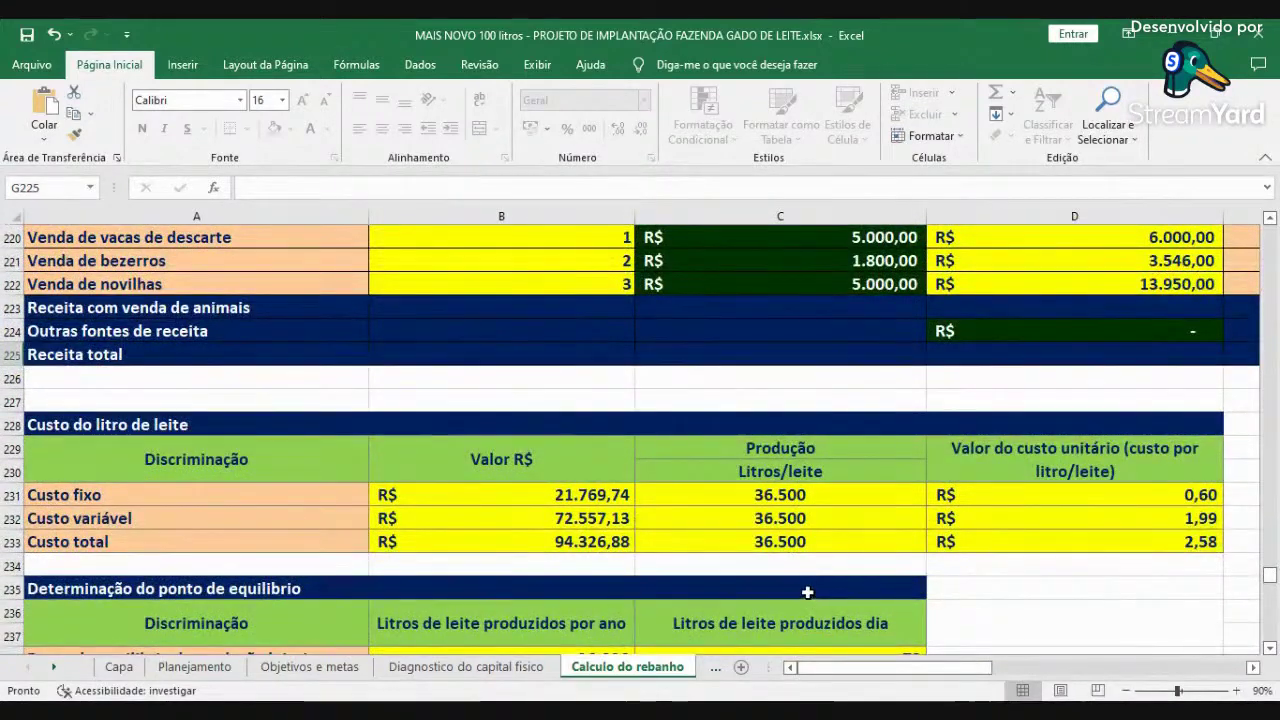
{"action": "left_click", "coordinate": [1157, 541]}
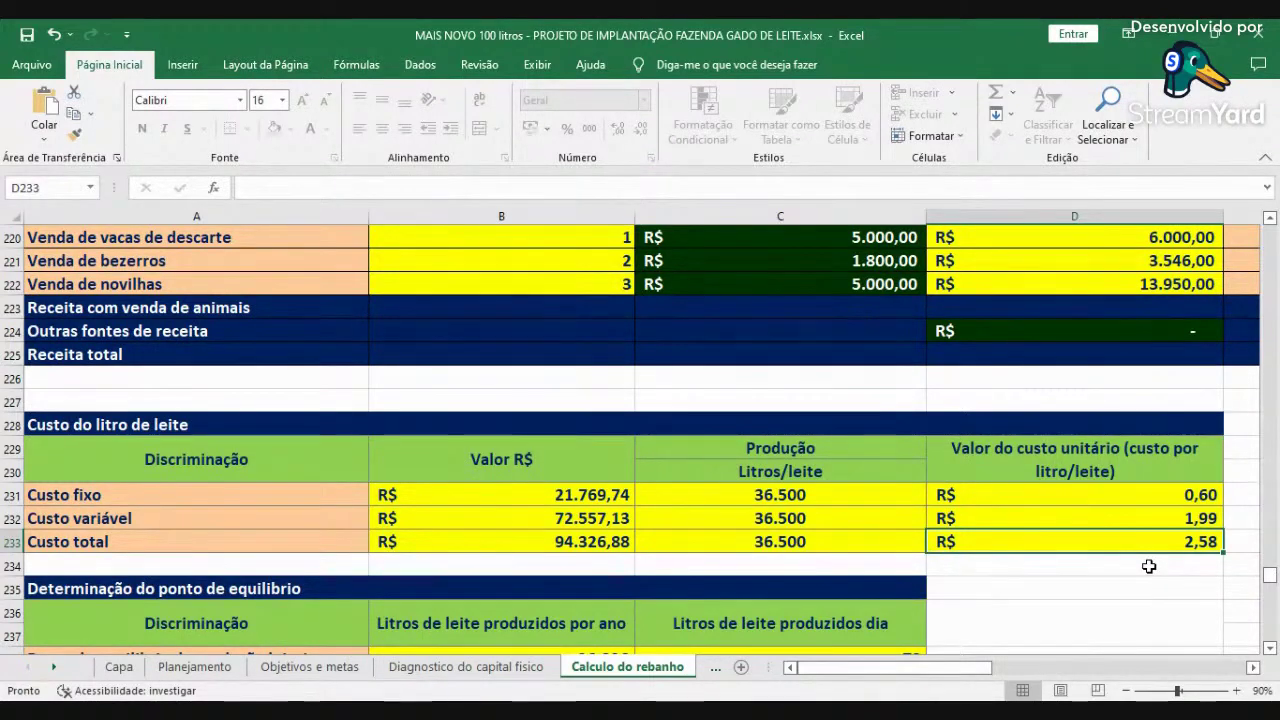
{"action": "left_click", "coordinate": [485, 668]}
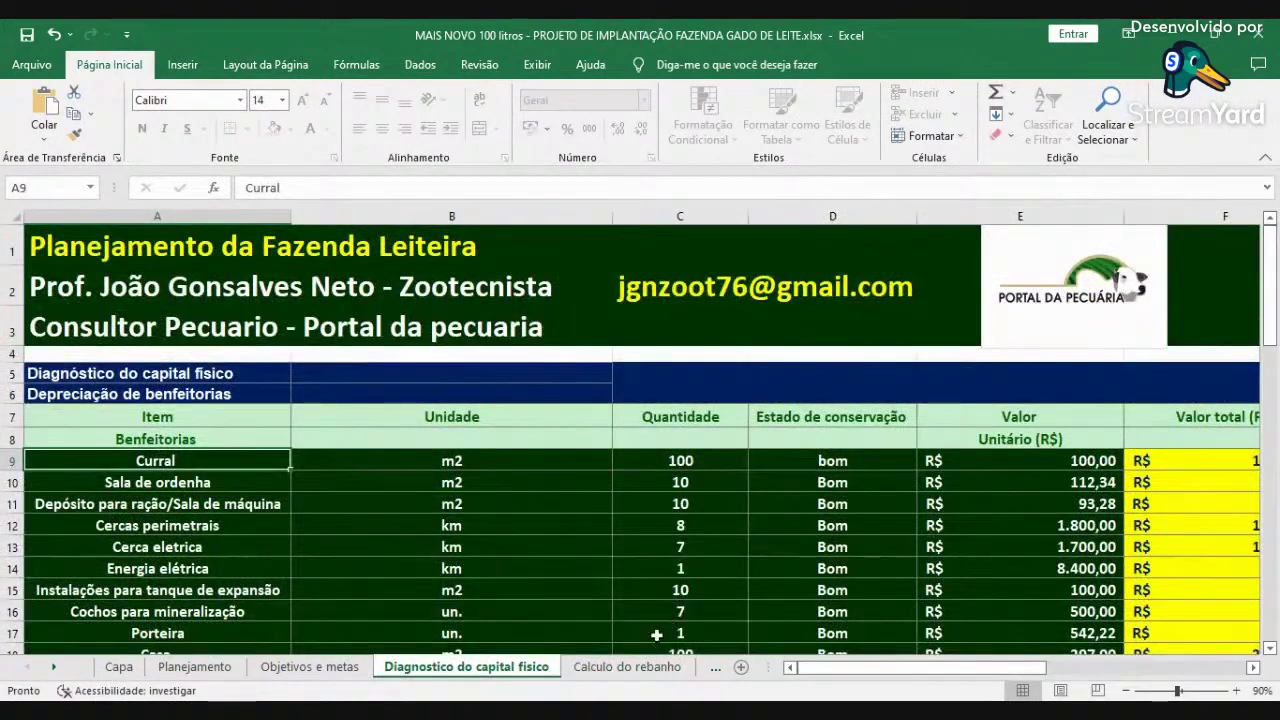
{"action": "left_click", "coordinate": [632, 667]}
- Check the break-even table Determinação do ponto de equilibrio and its litres per day in C238
{"action": "scroll", "coordinate": [986, 557], "scroll_direction": "down", "scroll_amount": 2}
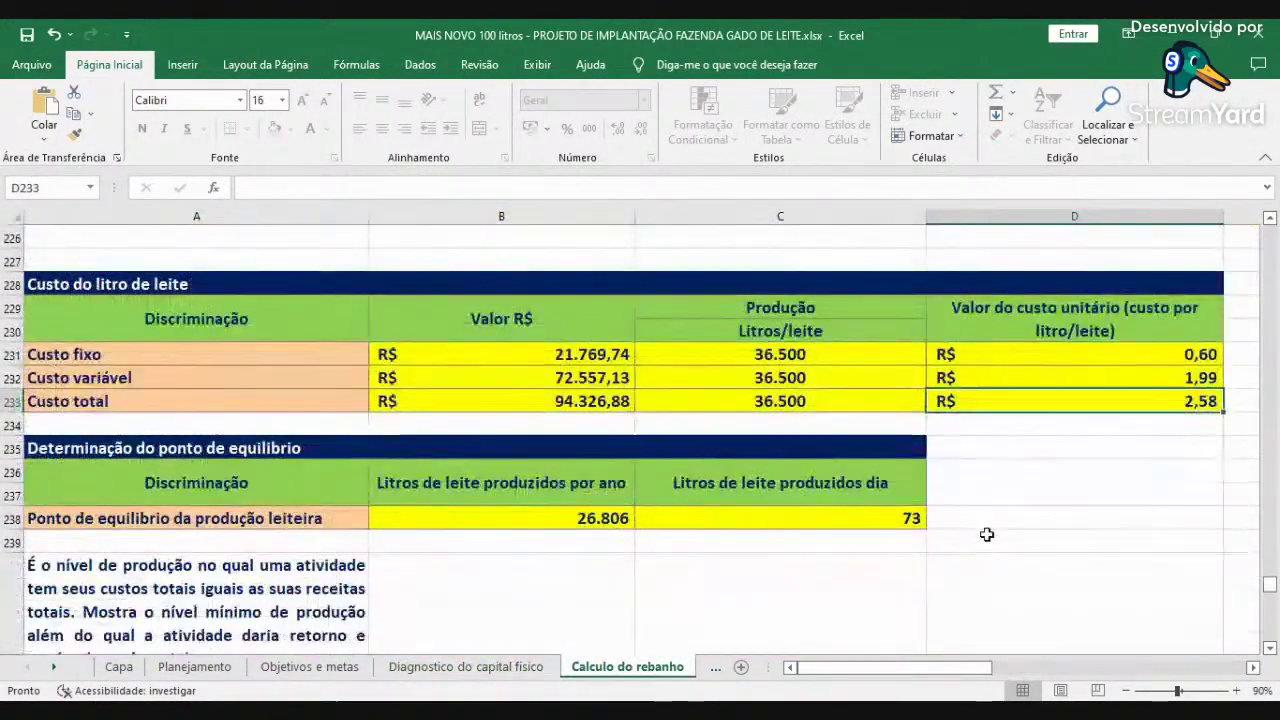
{"action": "scroll", "coordinate": [985, 531], "scroll_direction": "down", "scroll_amount": 1}
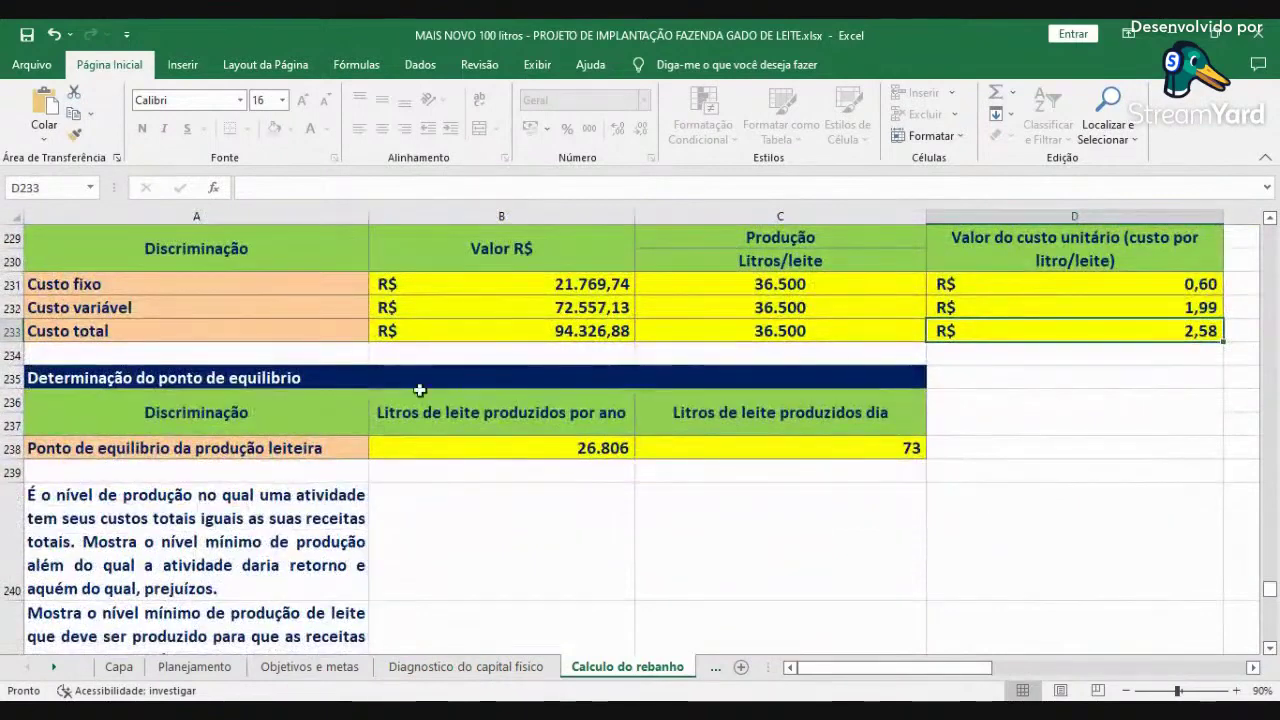
{"action": "left_click", "coordinate": [794, 451]}
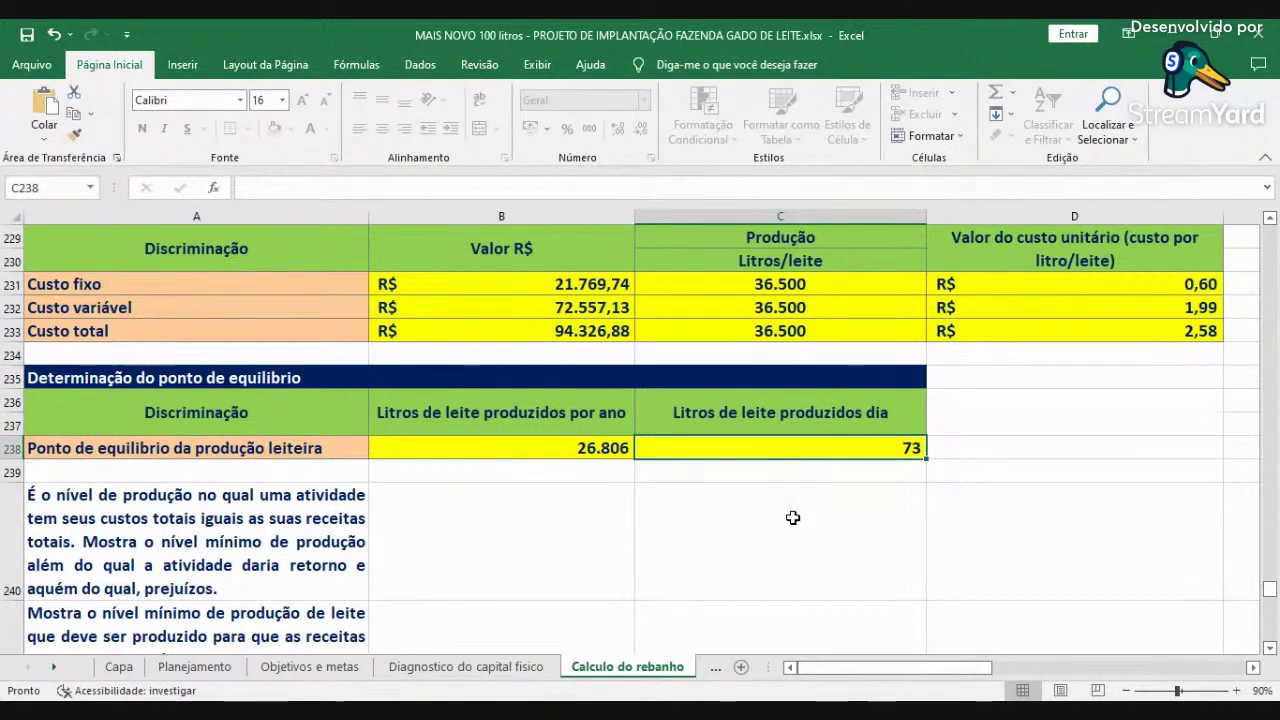
- Examine the per-litre costs for Custo operacional efetivo and Custo operacional total in F229 to I232
{"action": "left_click", "coordinate": [1253, 667]}
{"action": "left_click", "coordinate": [1253, 667]}
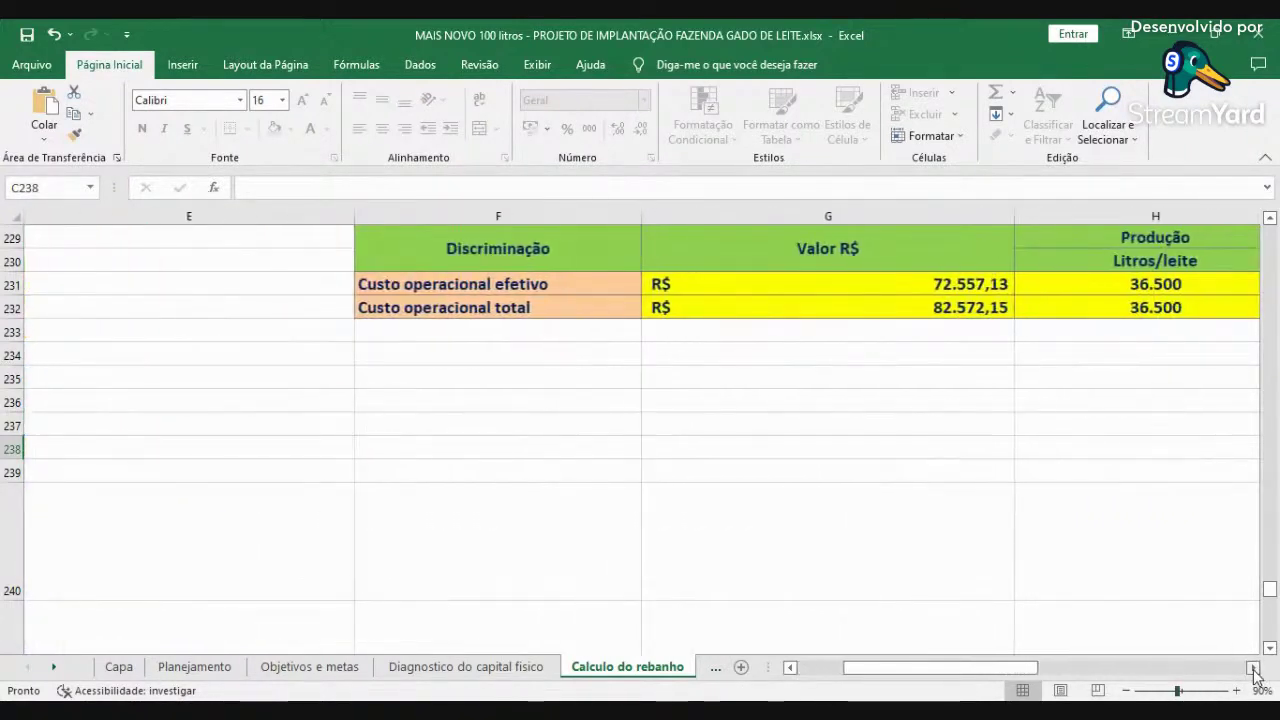
{"action": "left_click", "coordinate": [1253, 667]}
{"action": "left_click", "coordinate": [1253, 667]}
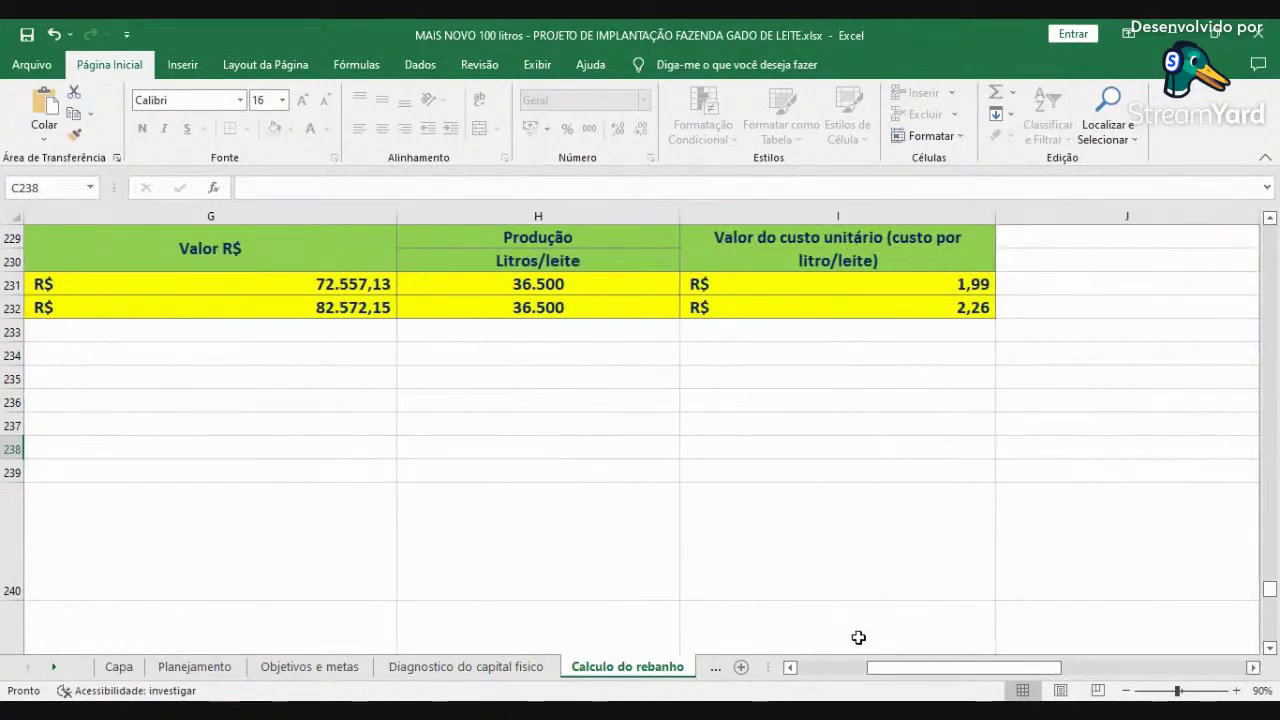
- Examine the Margem bruta row 248, from Receita bruta through Margem Bruta ano to Margem Bruta mês
{"action": "left_click", "coordinate": [808, 671]}
{"action": "scroll", "coordinate": [852, 603], "scroll_direction": "down", "scroll_amount": 5}
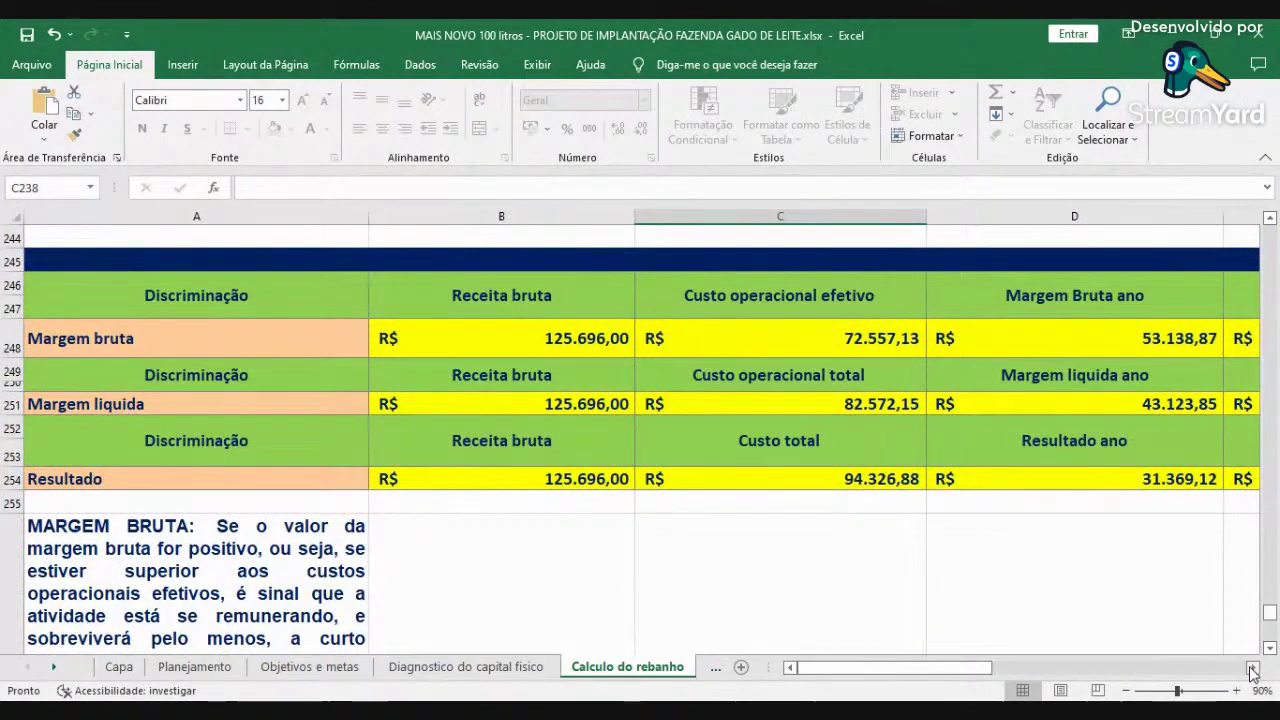
{"action": "left_click", "coordinate": [601, 344]}
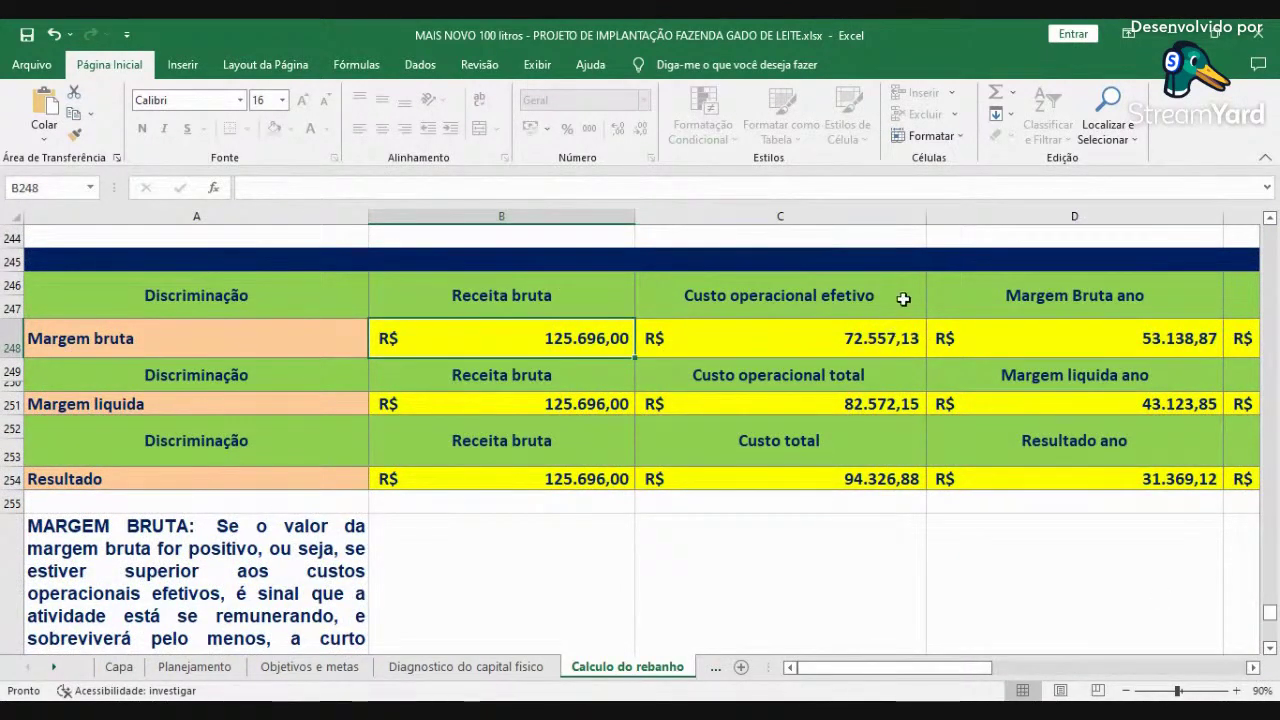
{"action": "left_click", "coordinate": [1252, 667]}
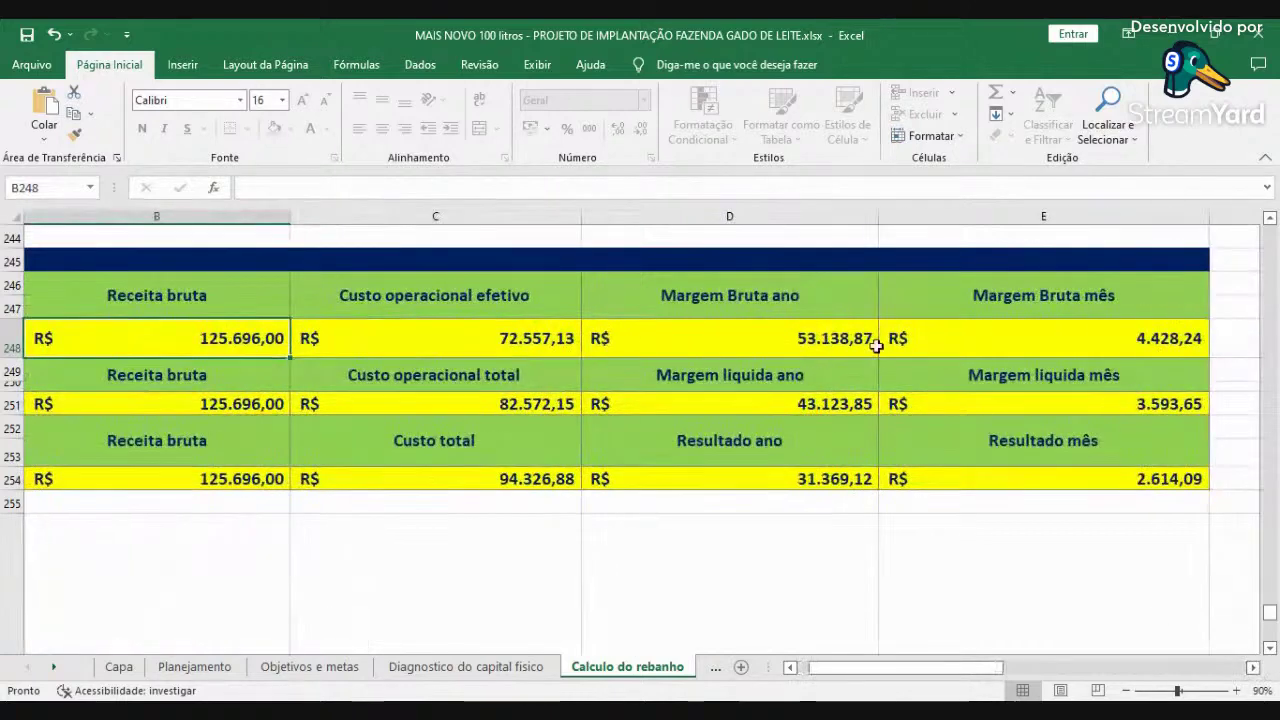
{"action": "left_click", "coordinate": [784, 334]}
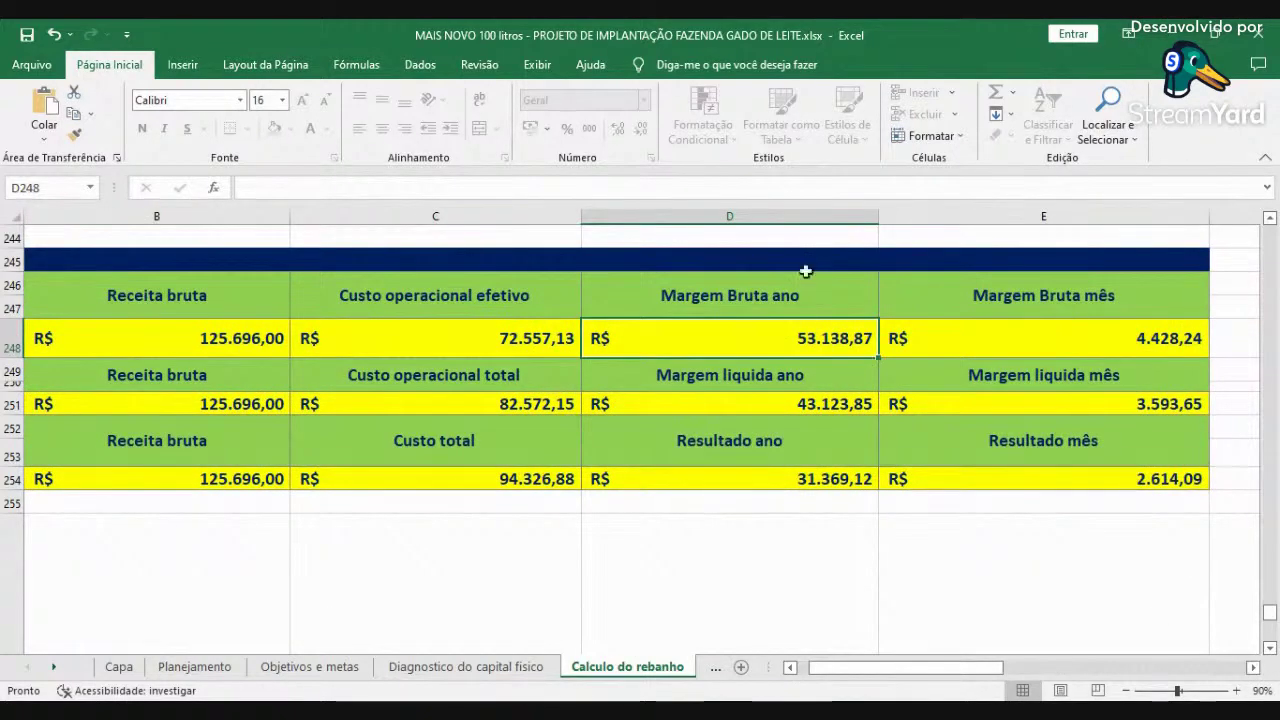
{"action": "left_click", "coordinate": [980, 345]}
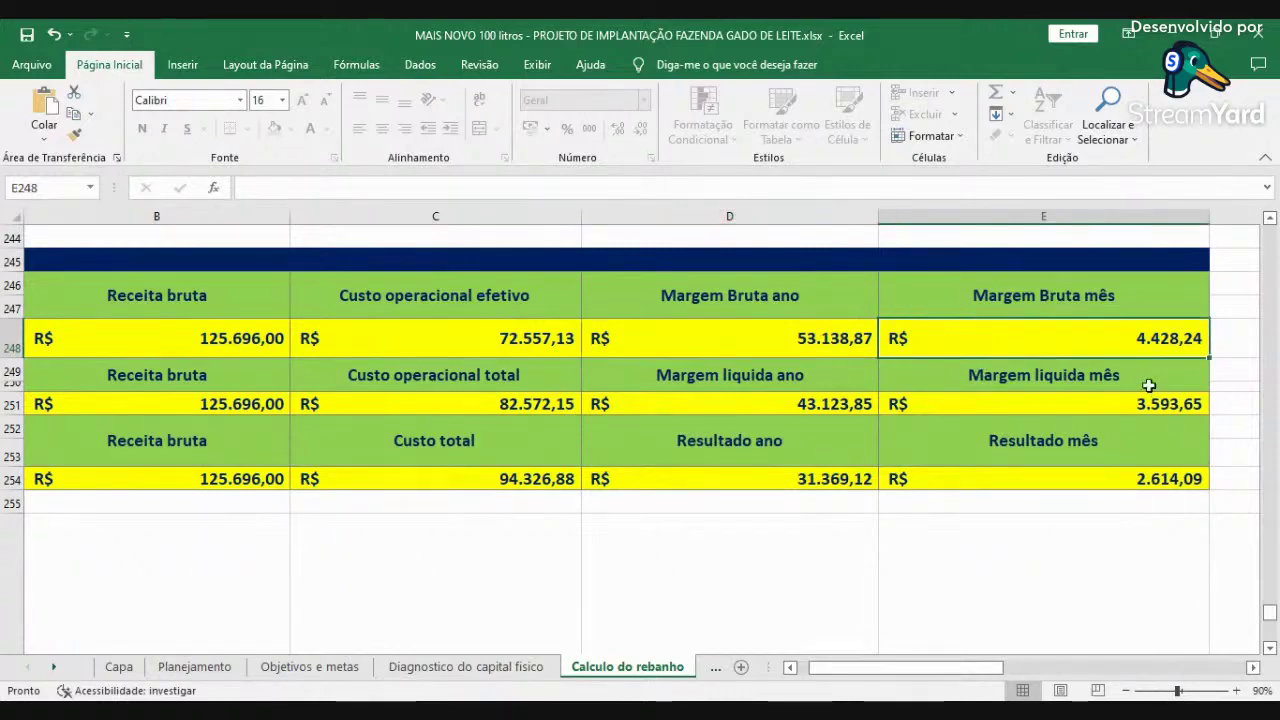
- Examine the Margem liquida block in rows 249 to 251, from Receita bruta and Custo operacional total to Margem liquida mês
{"action": "left_click", "coordinate": [790, 667]}
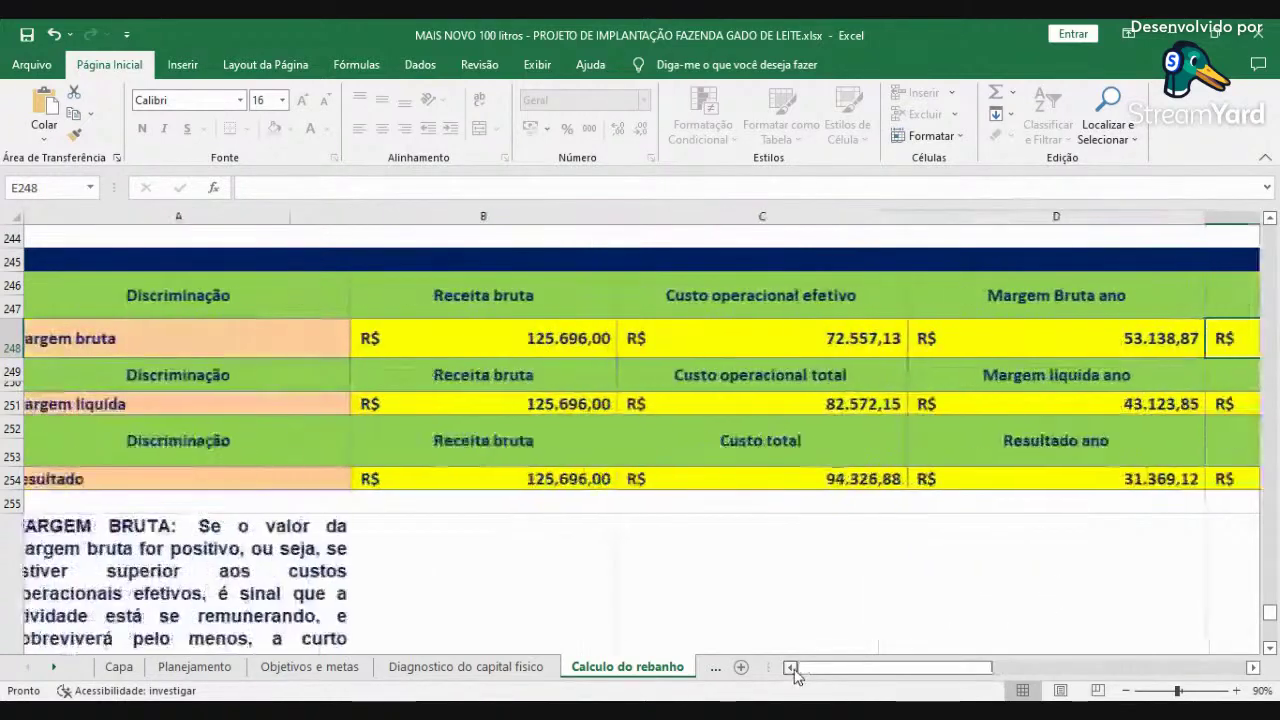
{"action": "left_click", "coordinate": [213, 377]}
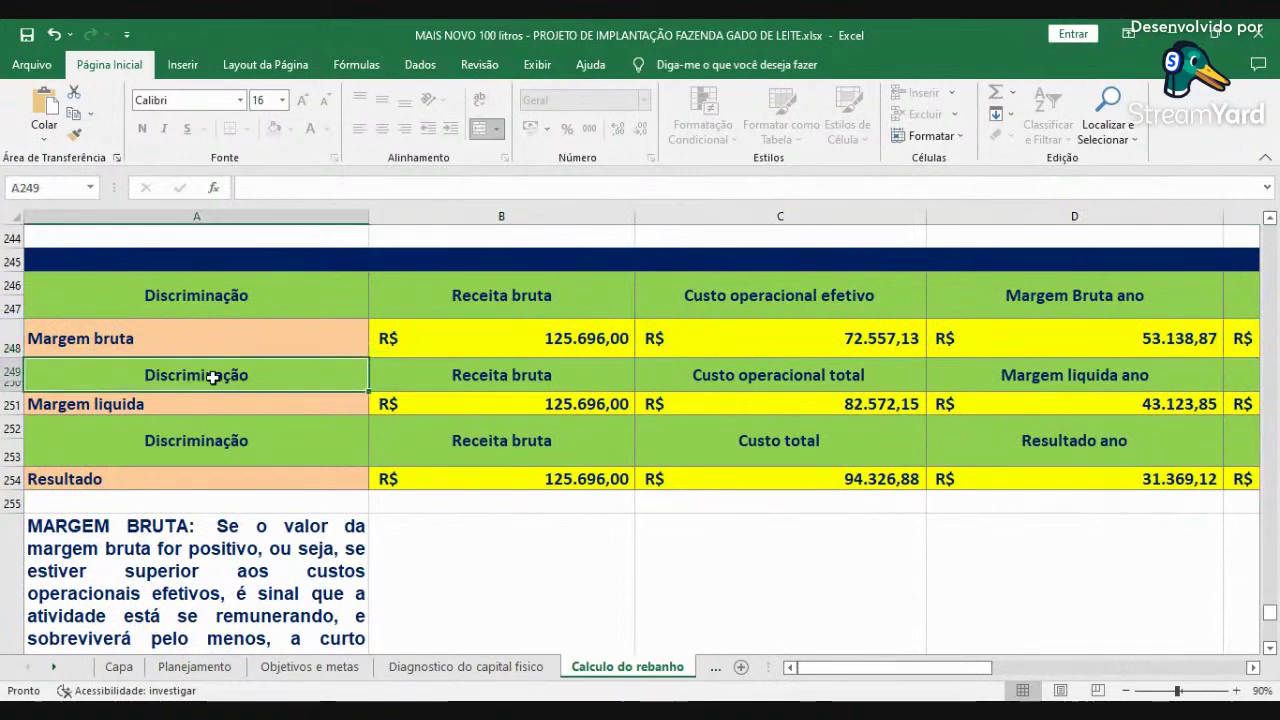
{"action": "left_click", "coordinate": [537, 377]}
{"action": "left_click", "coordinate": [790, 384]}
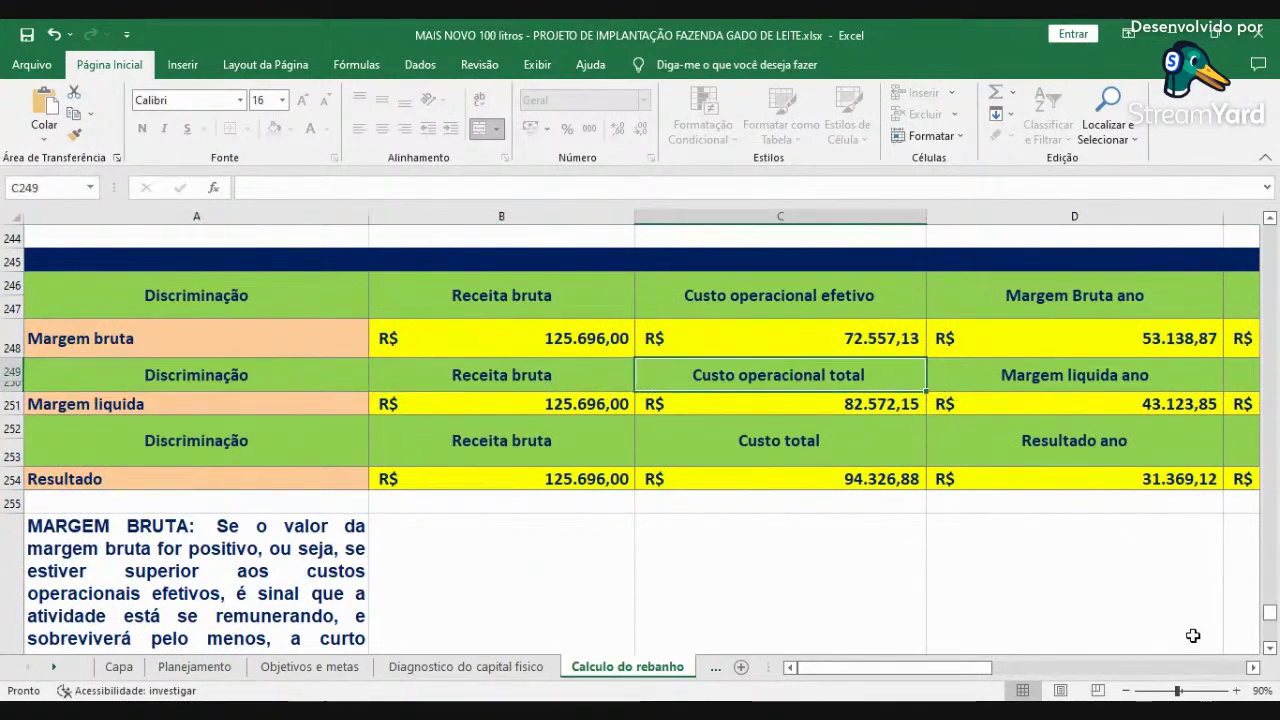
{"action": "left_click", "coordinate": [1253, 667]}
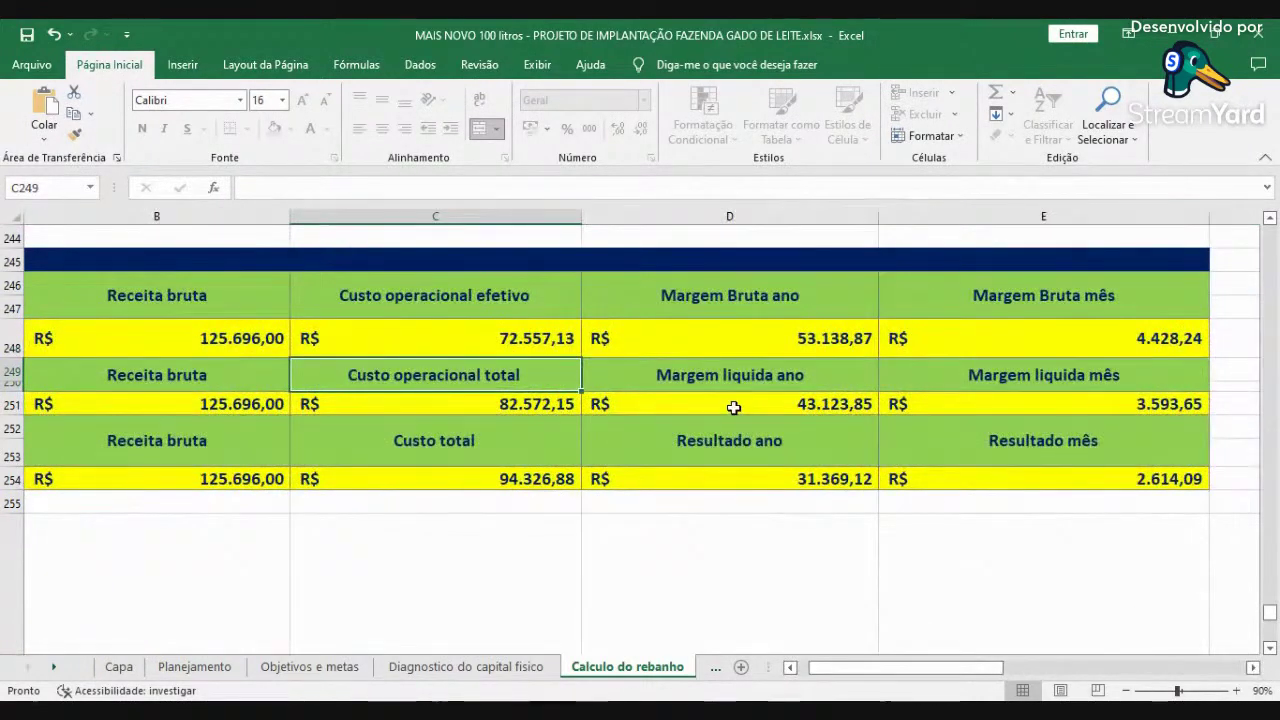
{"action": "left_click", "coordinate": [736, 404]}
{"action": "left_click", "coordinate": [1056, 406]}
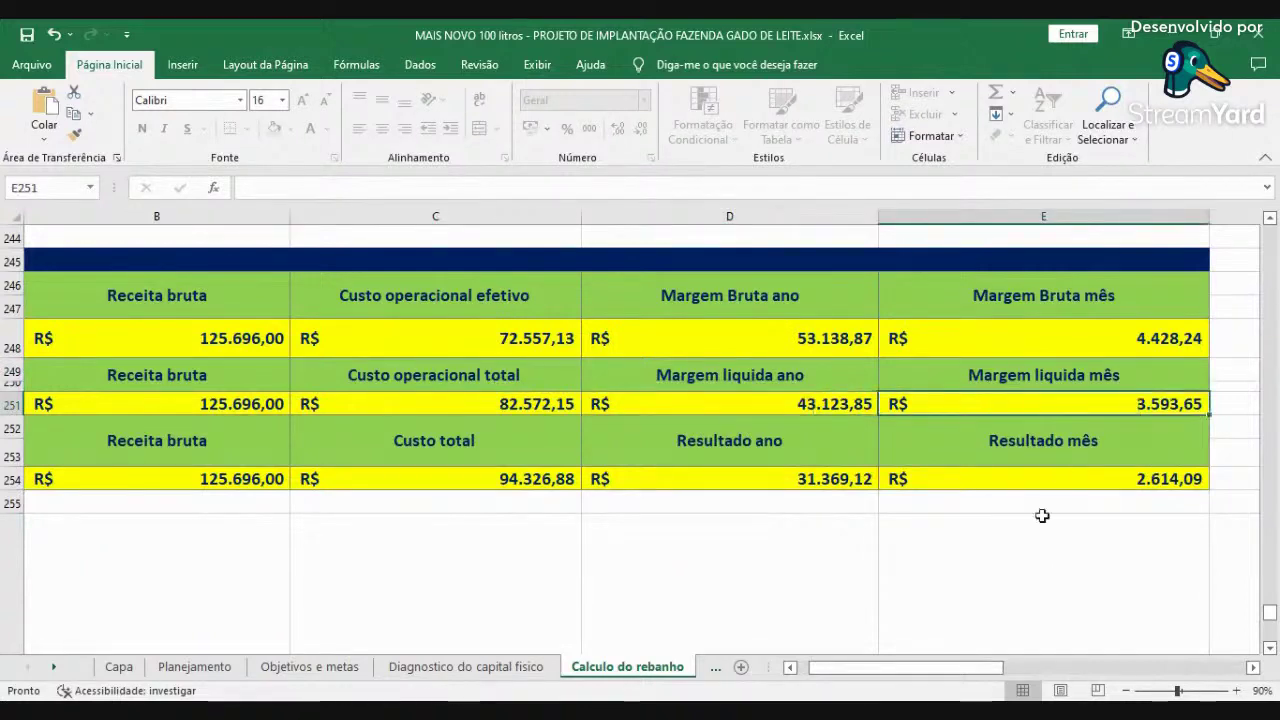
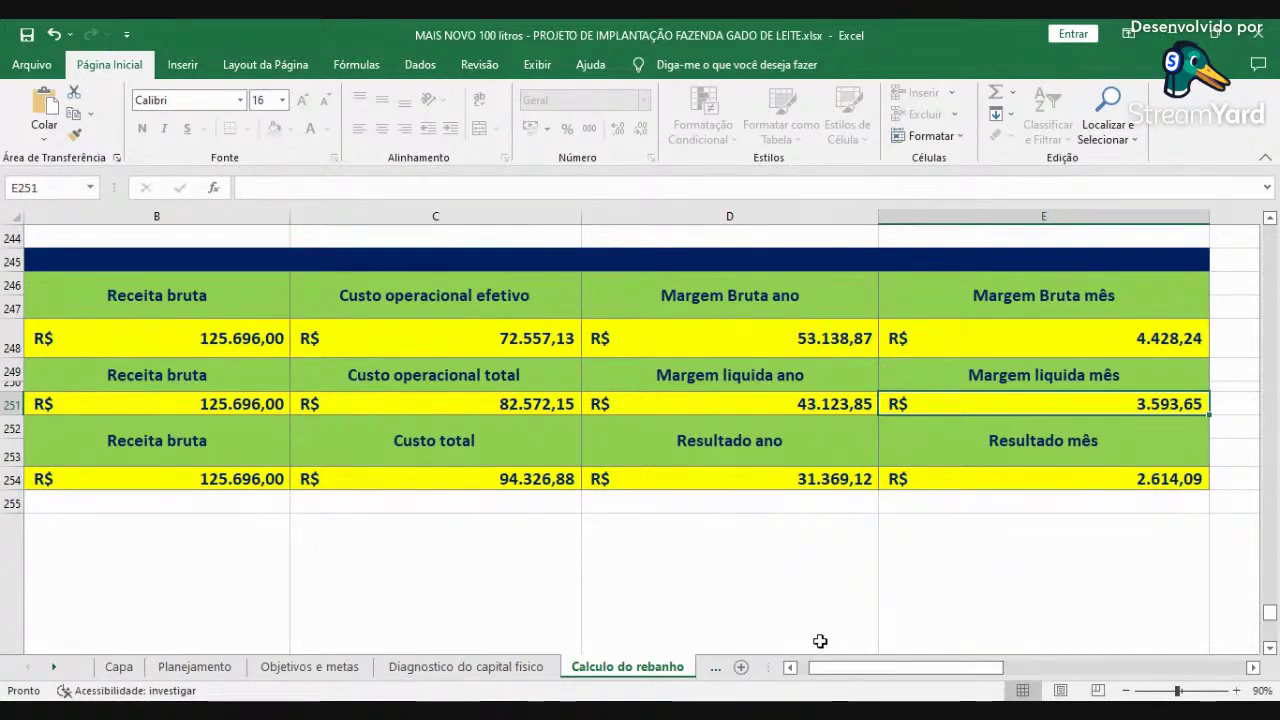
- Examine the Resultado row 254 through Resultado mês and recheck Margem Bruta mês in E248
{"action": "left_click_drag", "start_coordinate": [816, 668], "coordinate": [805, 671]}
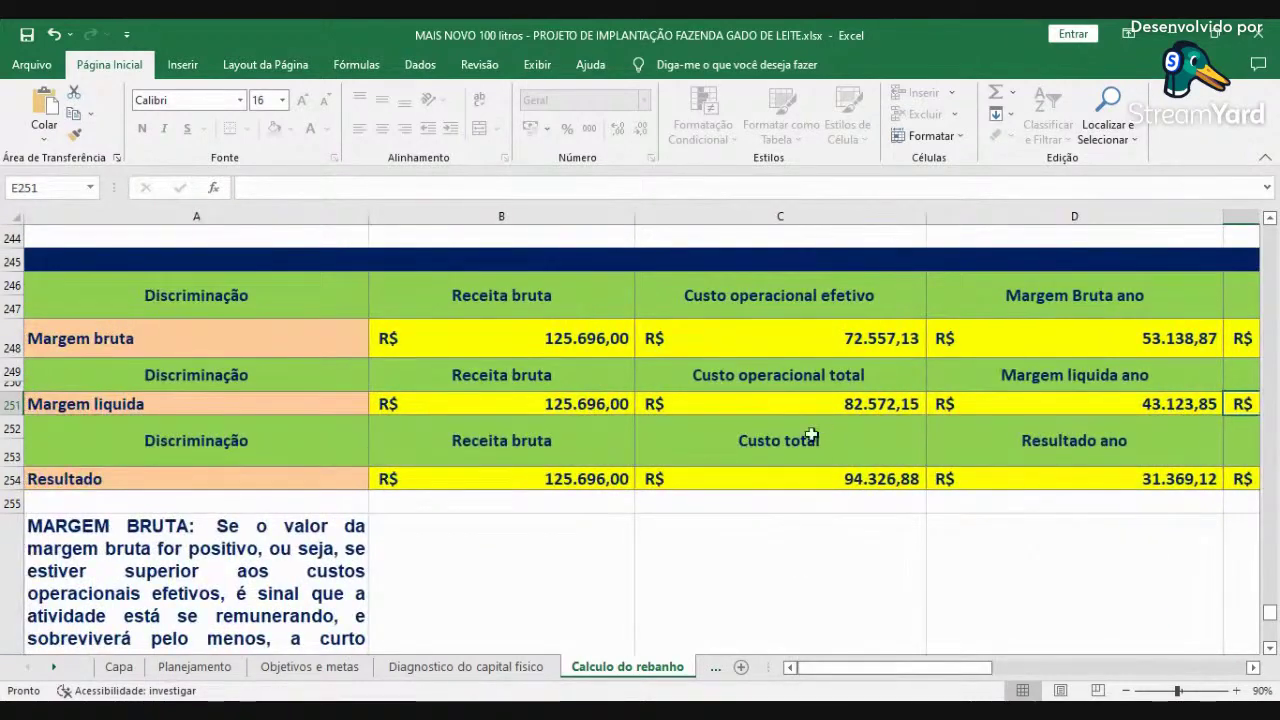
{"action": "left_click", "coordinate": [580, 474]}
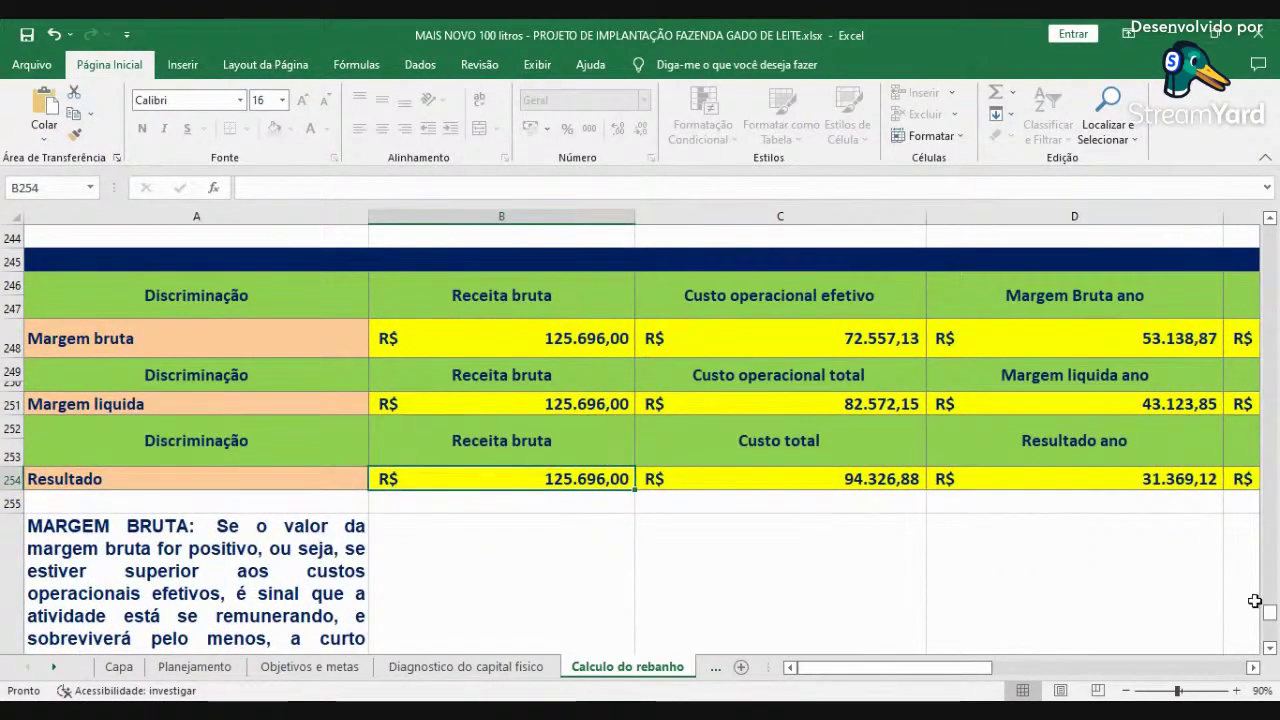
{"action": "left_click", "coordinate": [1252, 667]}
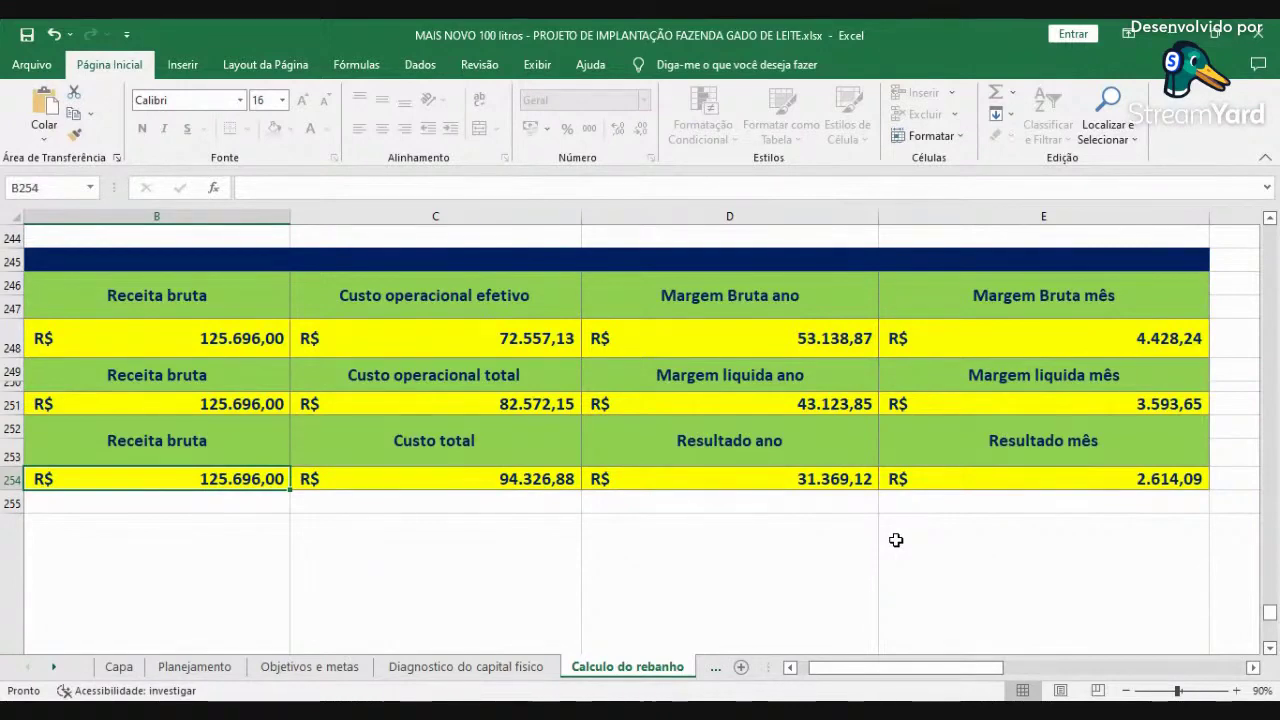
{"action": "left_click", "coordinate": [985, 472]}
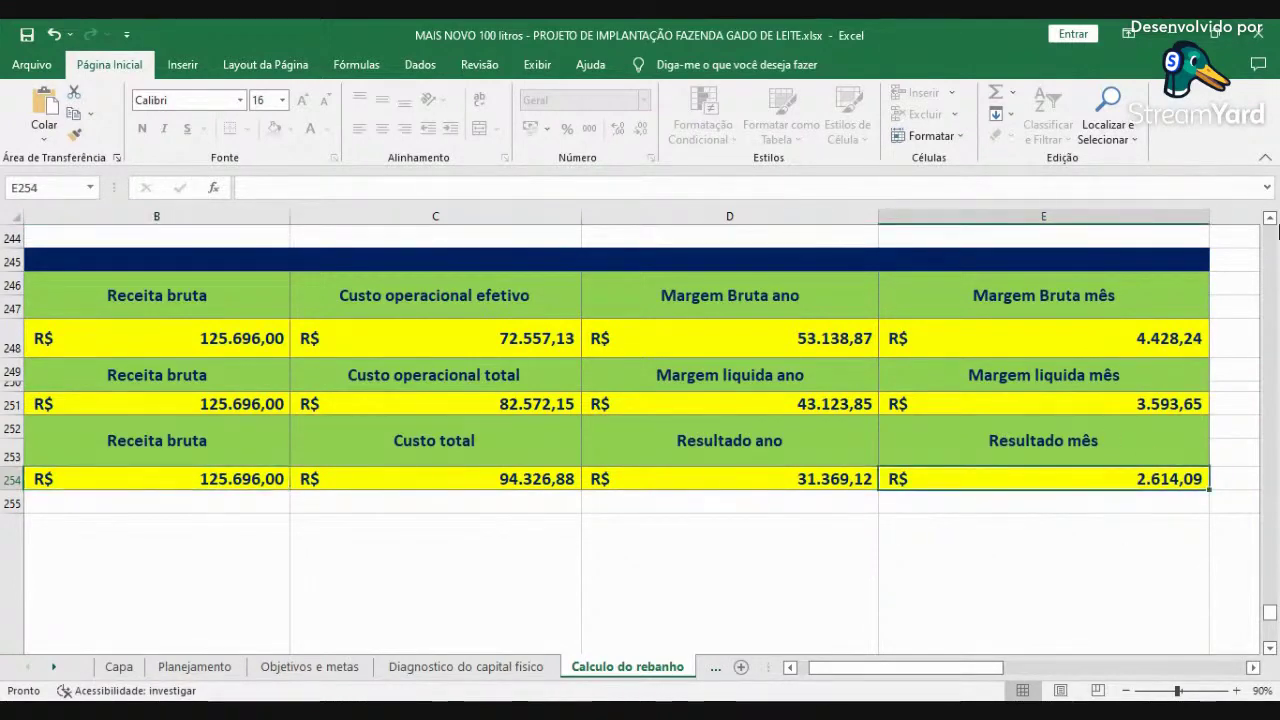
{"action": "left_click", "coordinate": [1097, 350]}
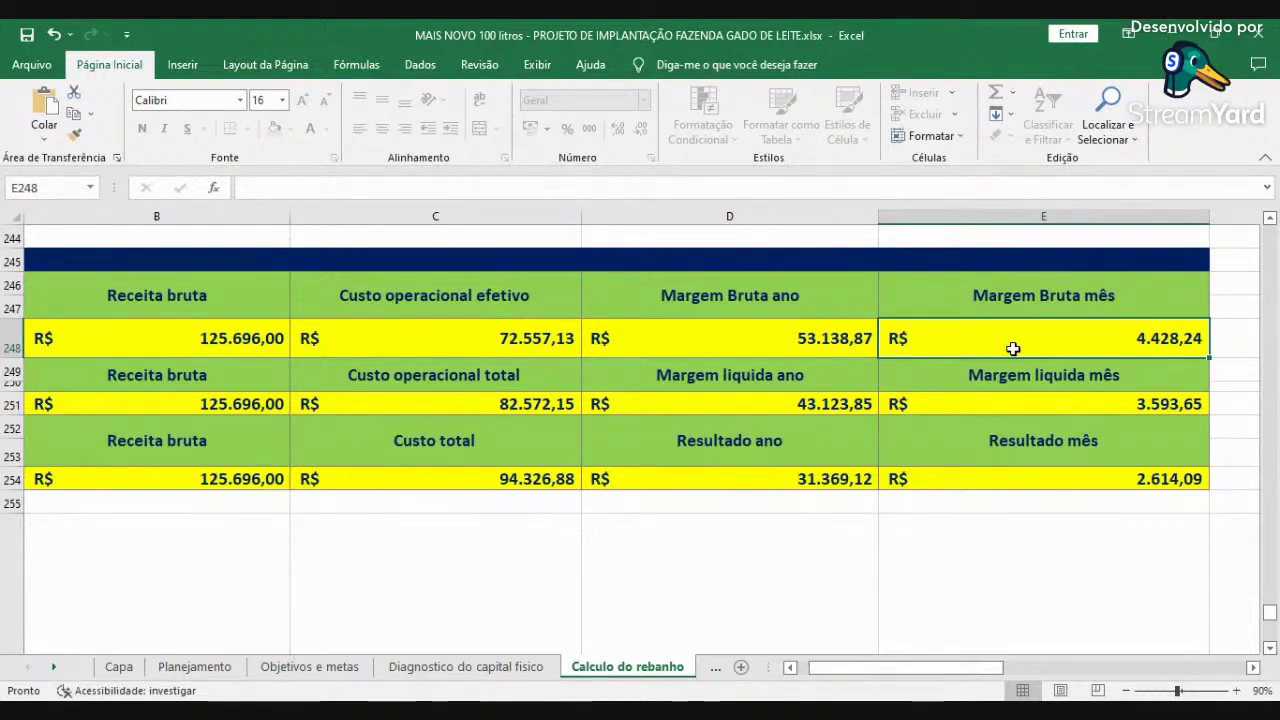
- Open the Dimensionamento dos piquetes sheet and examine its Pastejo rotacionado and Planejamento da praça de alimentação tables
{"action": "left_click", "coordinate": [800, 668]}
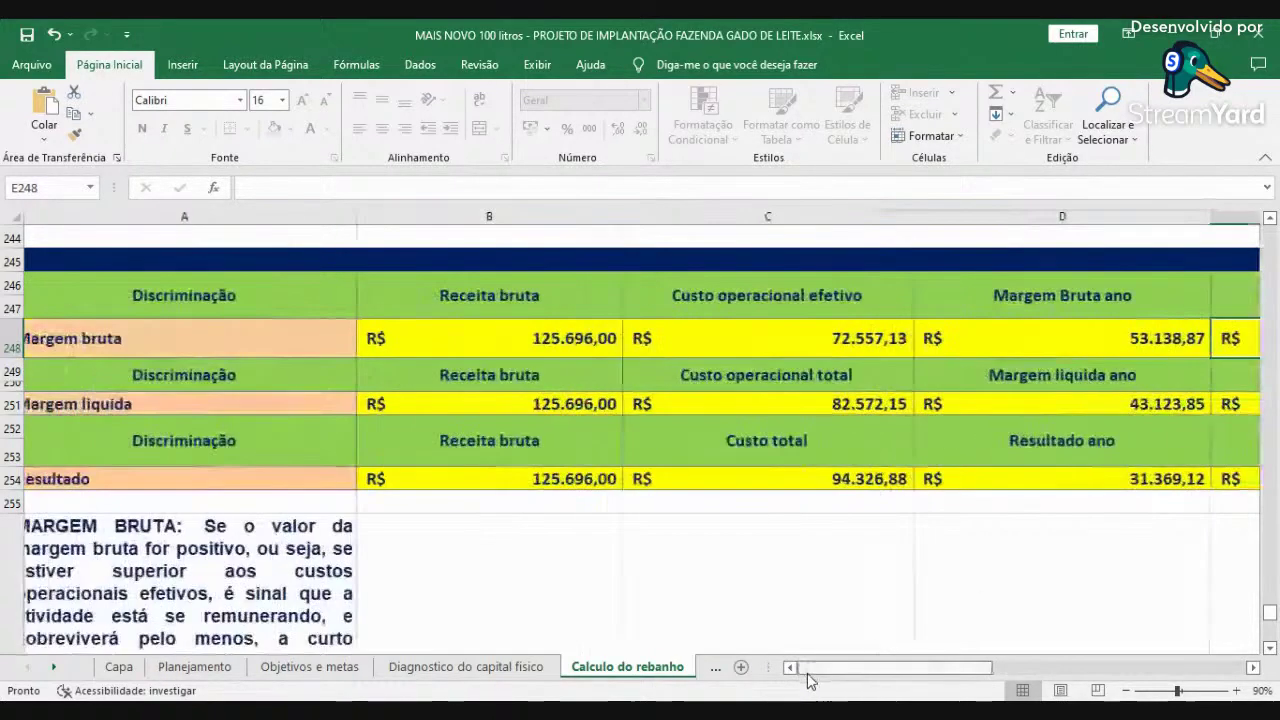
{"action": "scroll", "coordinate": [654, 524], "scroll_direction": "up", "scroll_amount": 10}
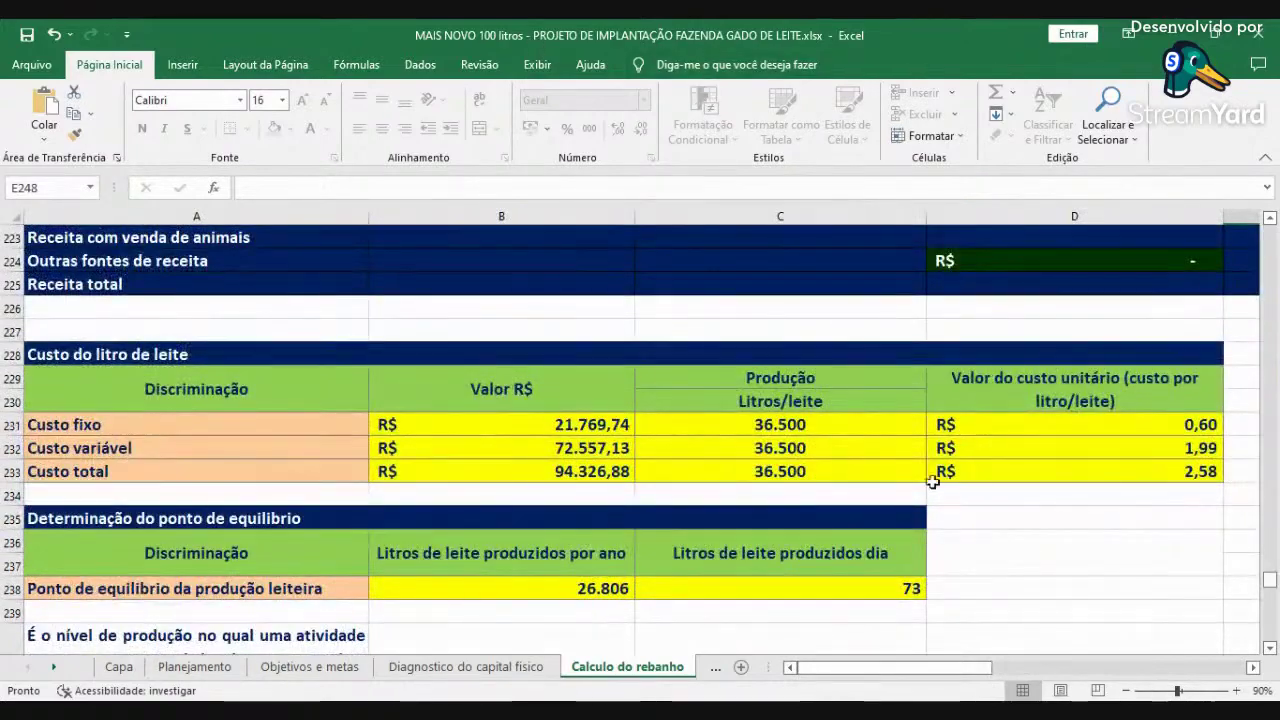
{"action": "scroll", "coordinate": [787, 514], "scroll_direction": "up", "scroll_amount": 9}
{"action": "scroll", "coordinate": [787, 514], "scroll_direction": "up", "scroll_amount": 20}
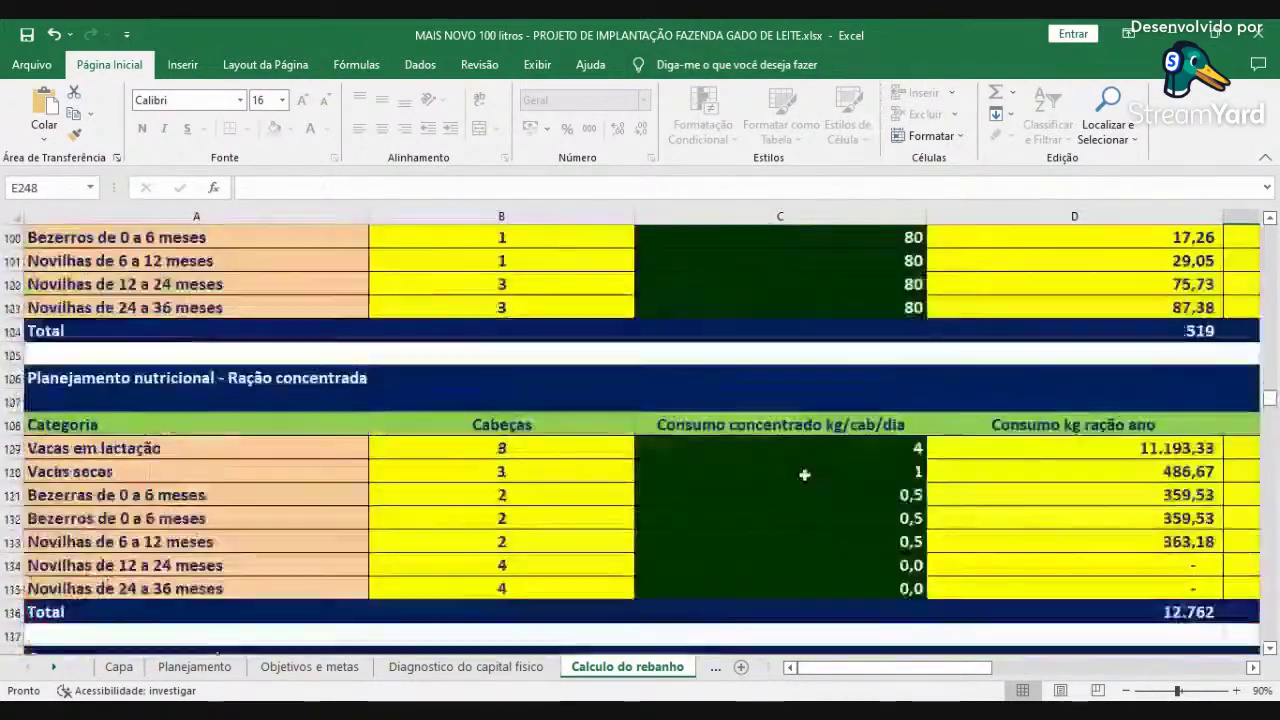
{"action": "scroll", "coordinate": [802, 476], "scroll_direction": "up", "scroll_amount": 20}
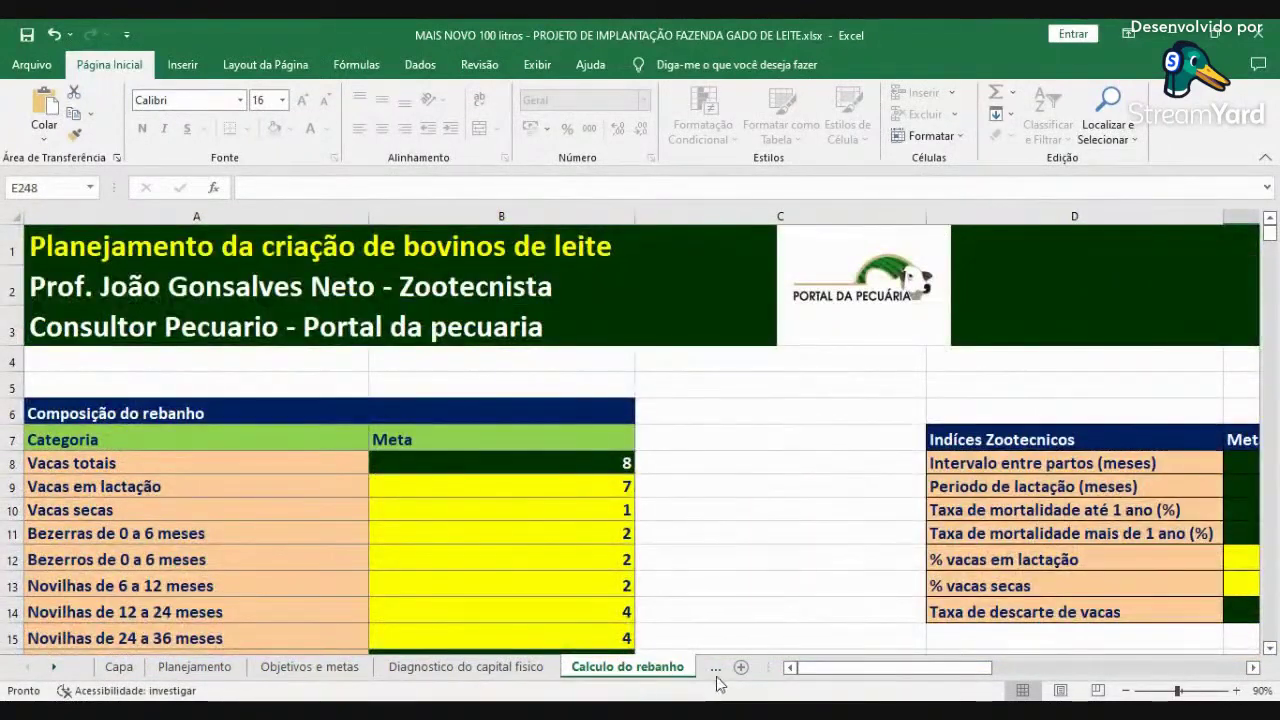
{"action": "left_click", "coordinate": [714, 670]}
{"action": "left_click", "coordinate": [586, 666]}
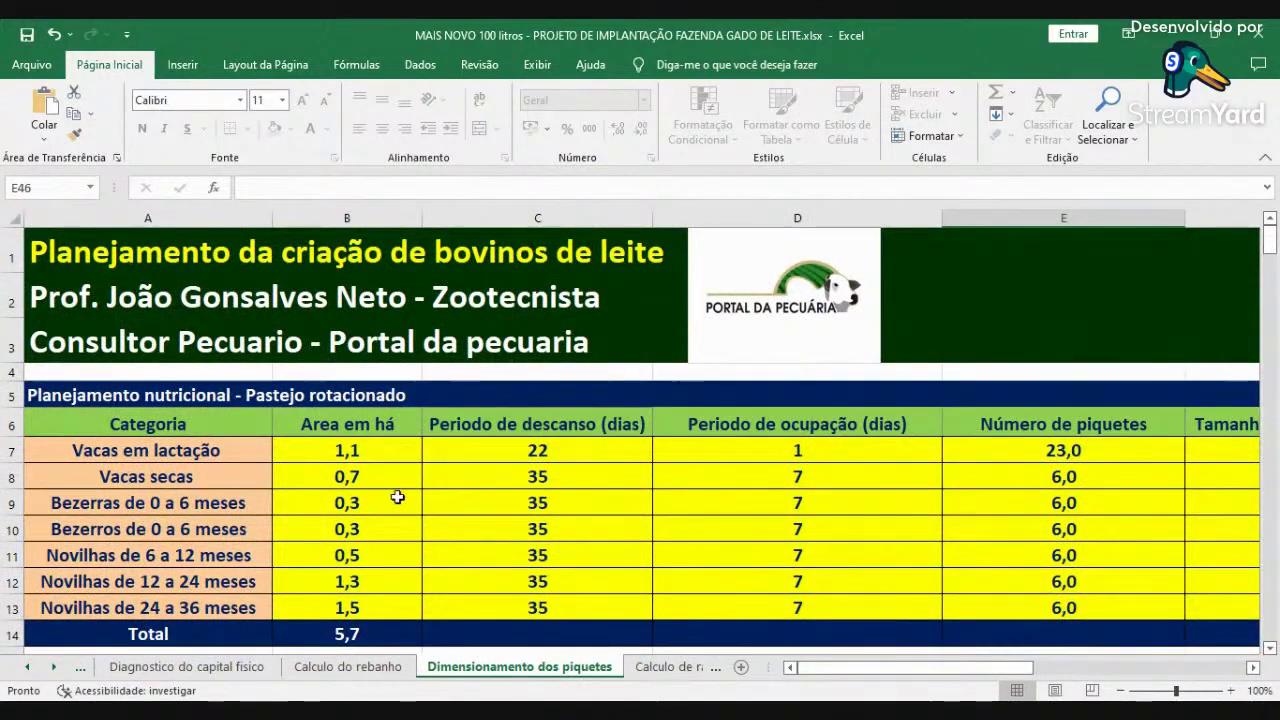
{"action": "scroll", "coordinate": [677, 530], "scroll_direction": "down", "scroll_amount": 3}
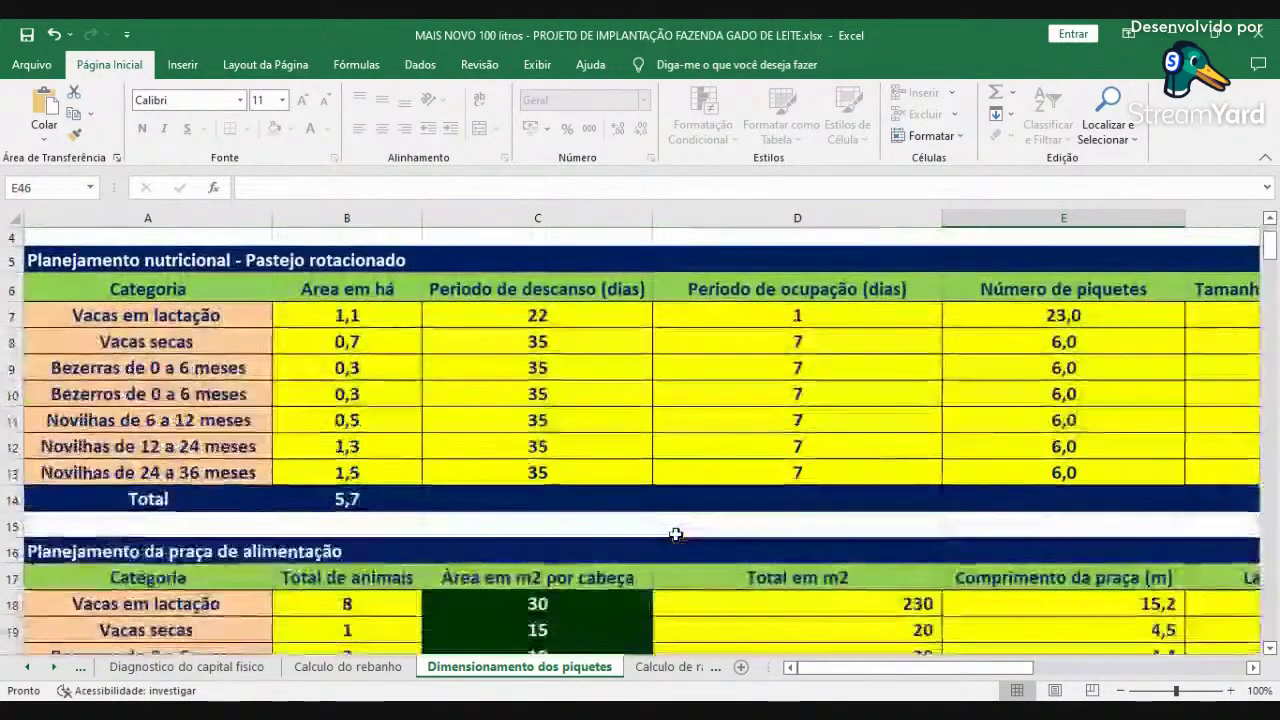
{"action": "scroll", "coordinate": [675, 537], "scroll_direction": "up", "scroll_amount": 3}
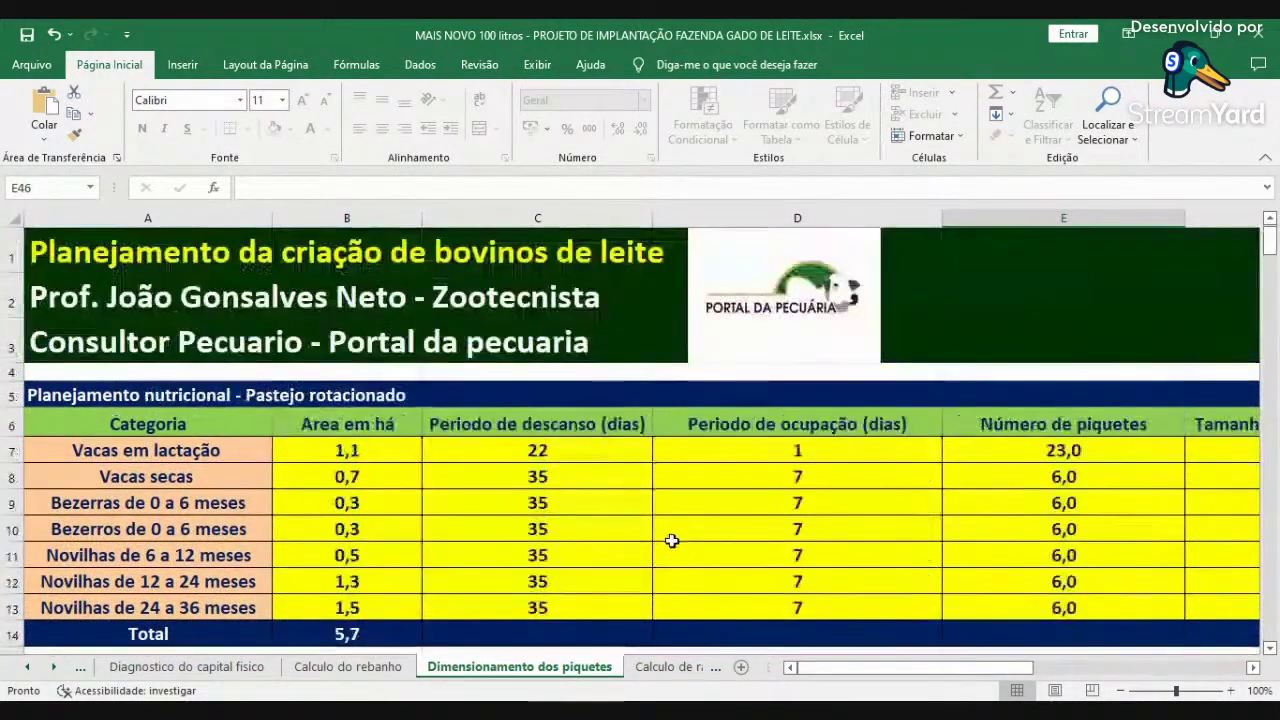
{"action": "scroll", "coordinate": [671, 534], "scroll_direction": "down", "scroll_amount": 5}
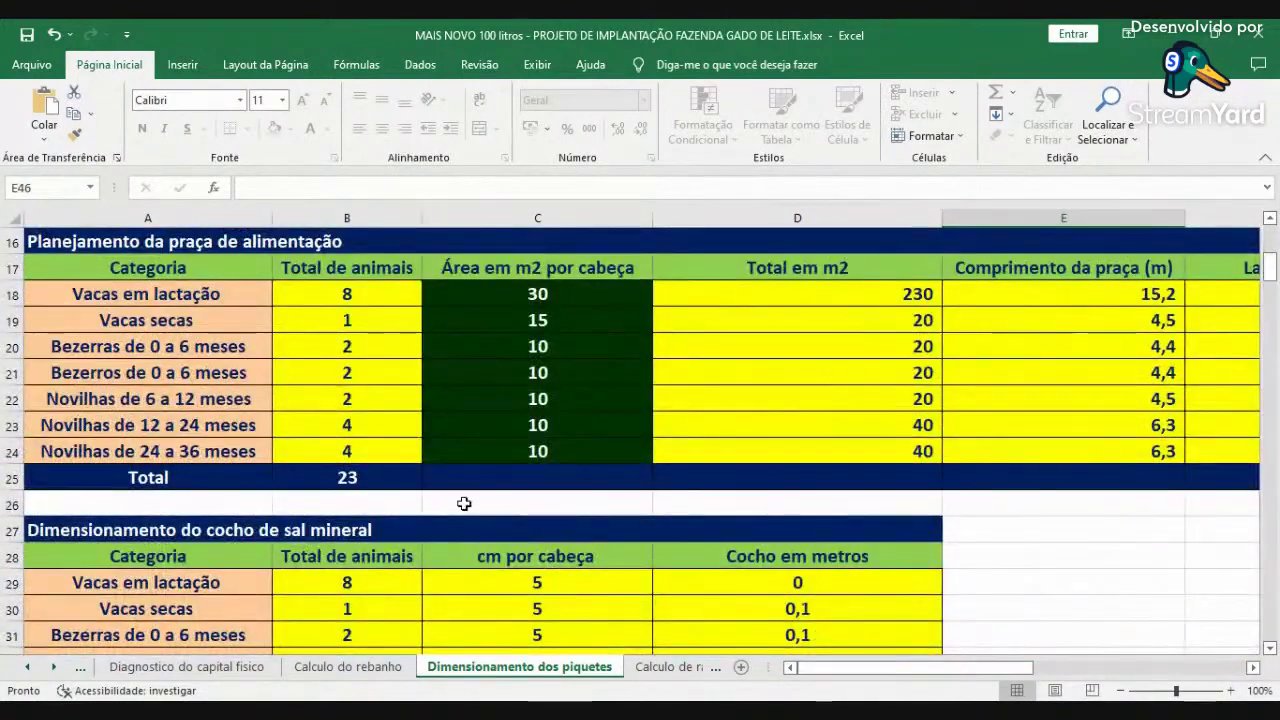
- Examine the Dimensionamento do cocho de sal mineral, Dimensionamento do cocho de volumoso and Bebedouros tables on the paddock sizing sheet
{"action": "scroll", "coordinate": [466, 503], "scroll_direction": "down", "scroll_amount": 2}
{"action": "scroll", "coordinate": [514, 360], "scroll_direction": "down", "scroll_amount": 4}
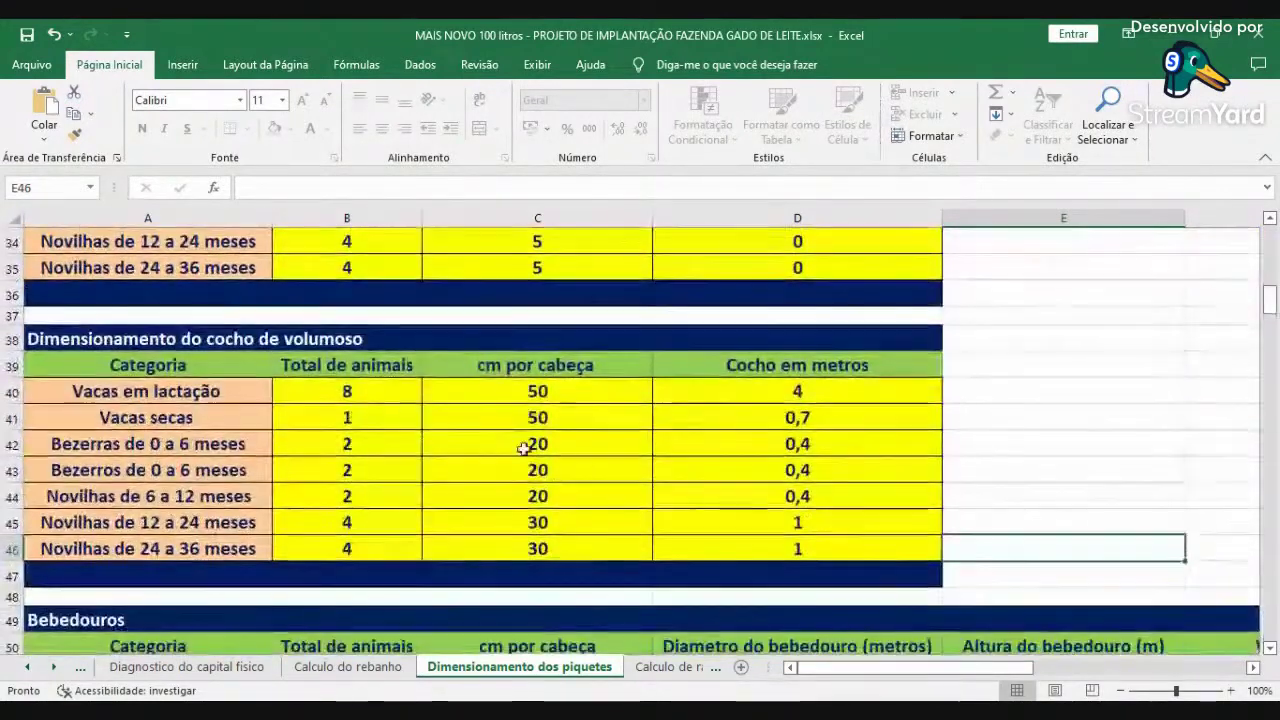
{"action": "scroll", "coordinate": [457, 500], "scroll_direction": "down", "scroll_amount": 3}
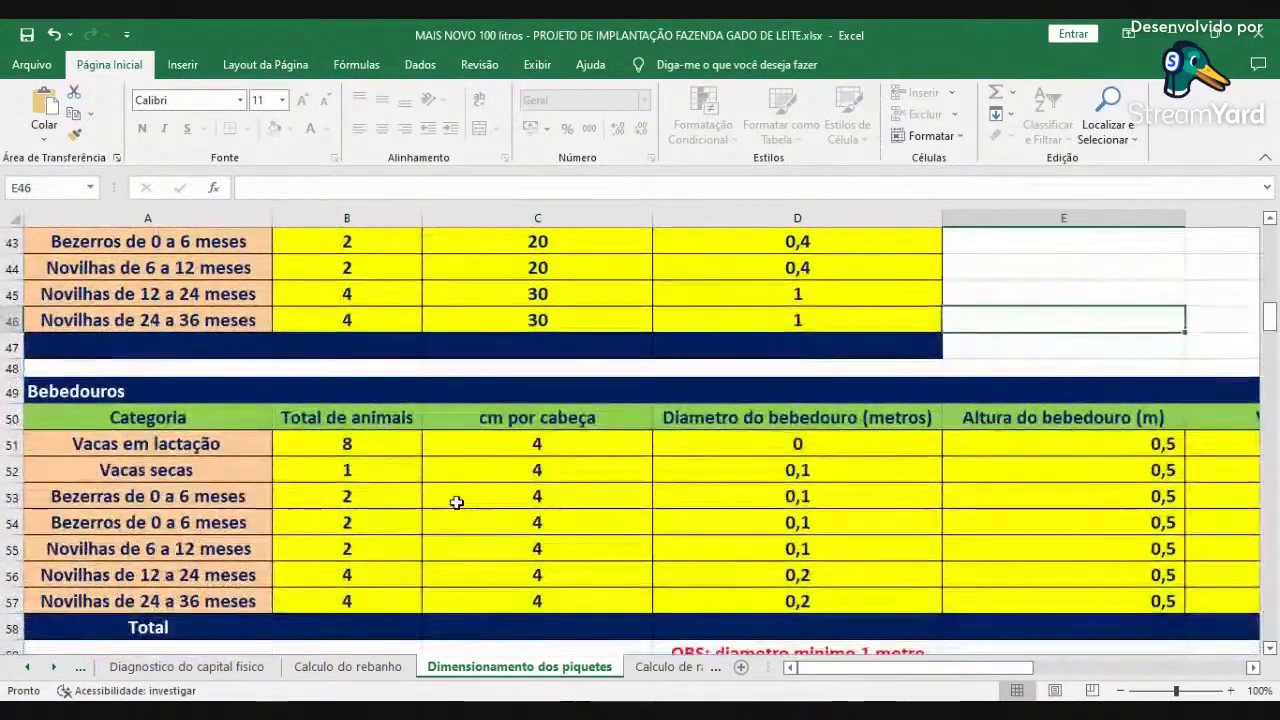
{"action": "scroll", "coordinate": [470, 480], "scroll_direction": "down", "scroll_amount": 3}
{"action": "scroll", "coordinate": [478, 460], "scroll_direction": "up", "scroll_amount": 17}
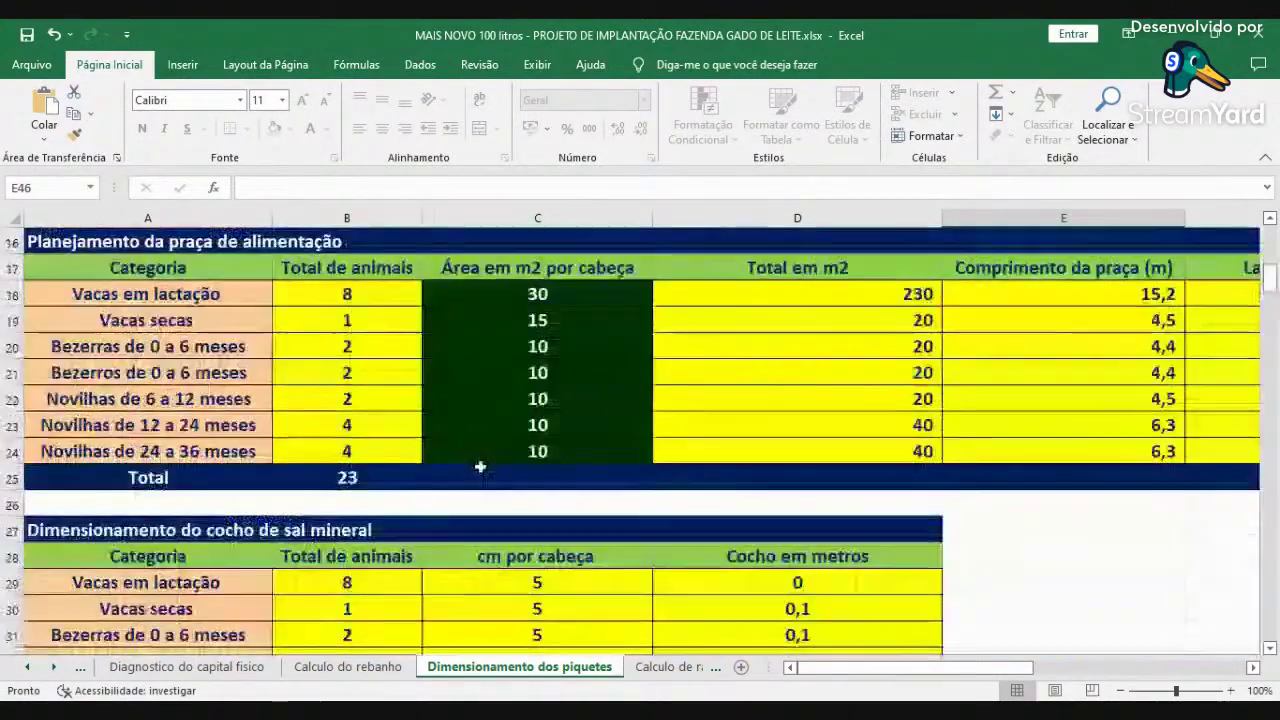
- View the Calculo de ração para bezerras, Calculo ração para vacas, Suplementação mineral and Núcleo mineral leite sheets one after another
{"action": "left_click", "coordinate": [670, 667]}
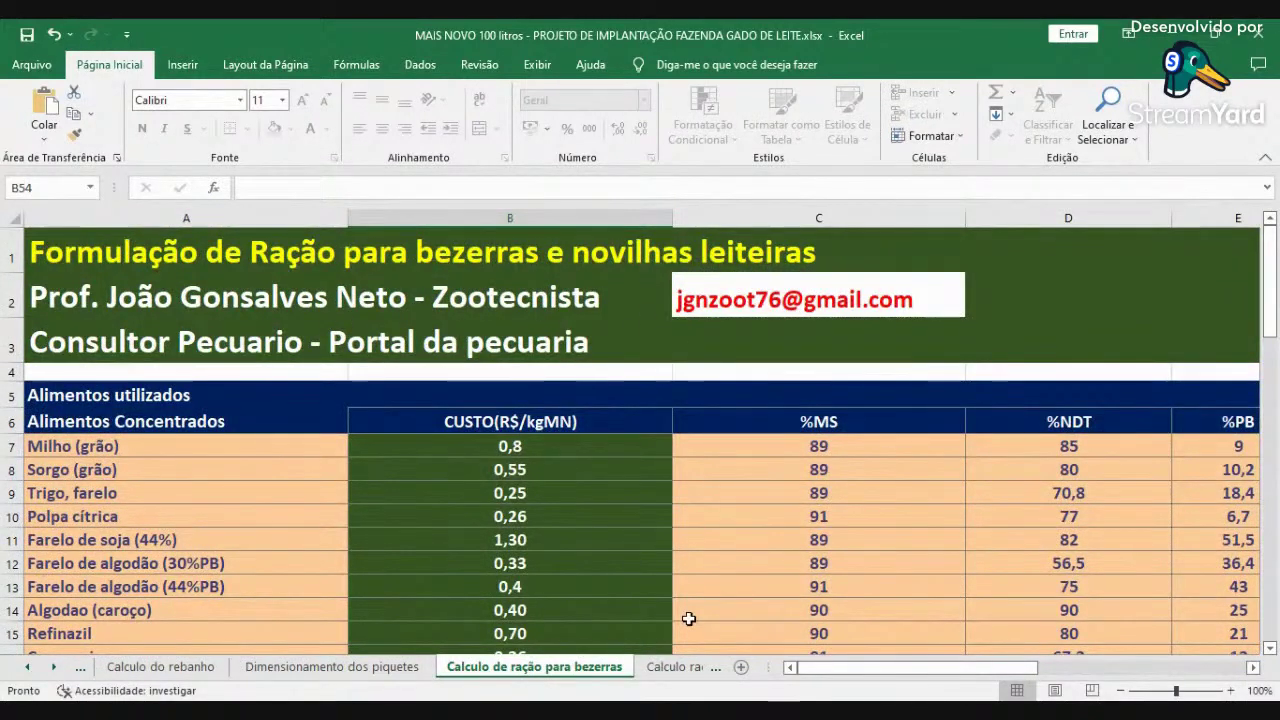
{"action": "left_click", "coordinate": [680, 667]}
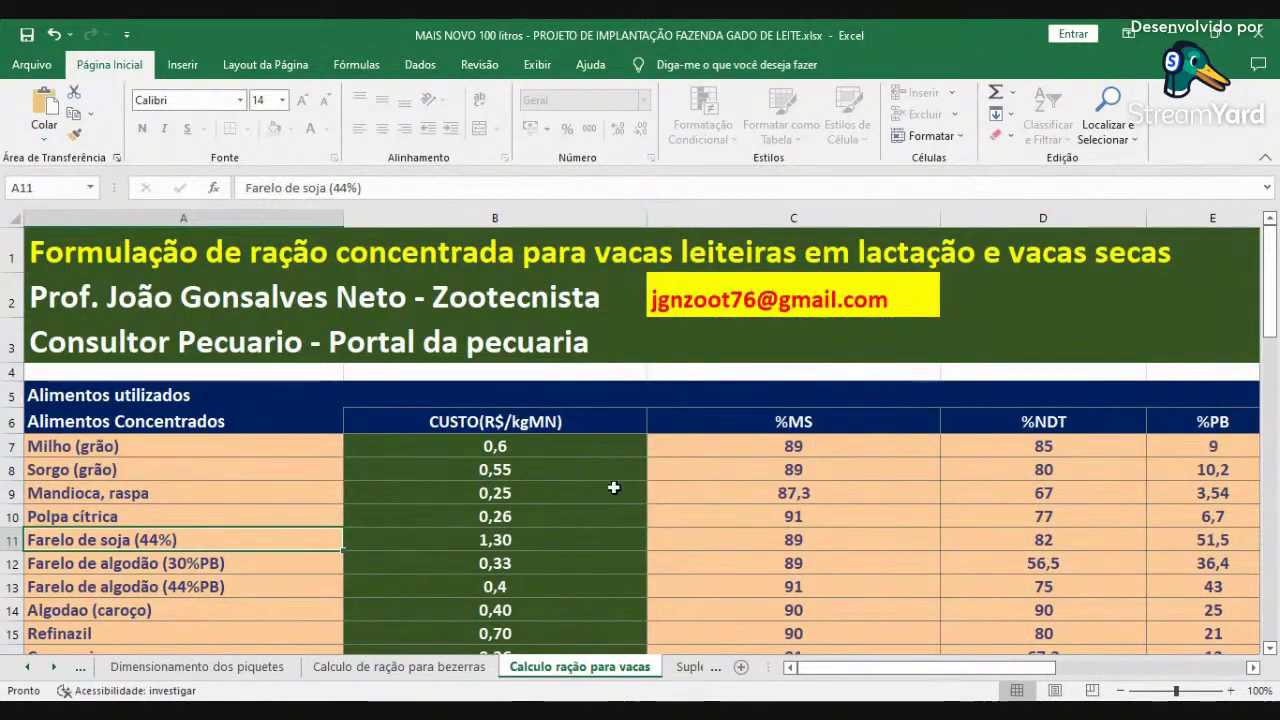
{"action": "left_click", "coordinate": [690, 667]}
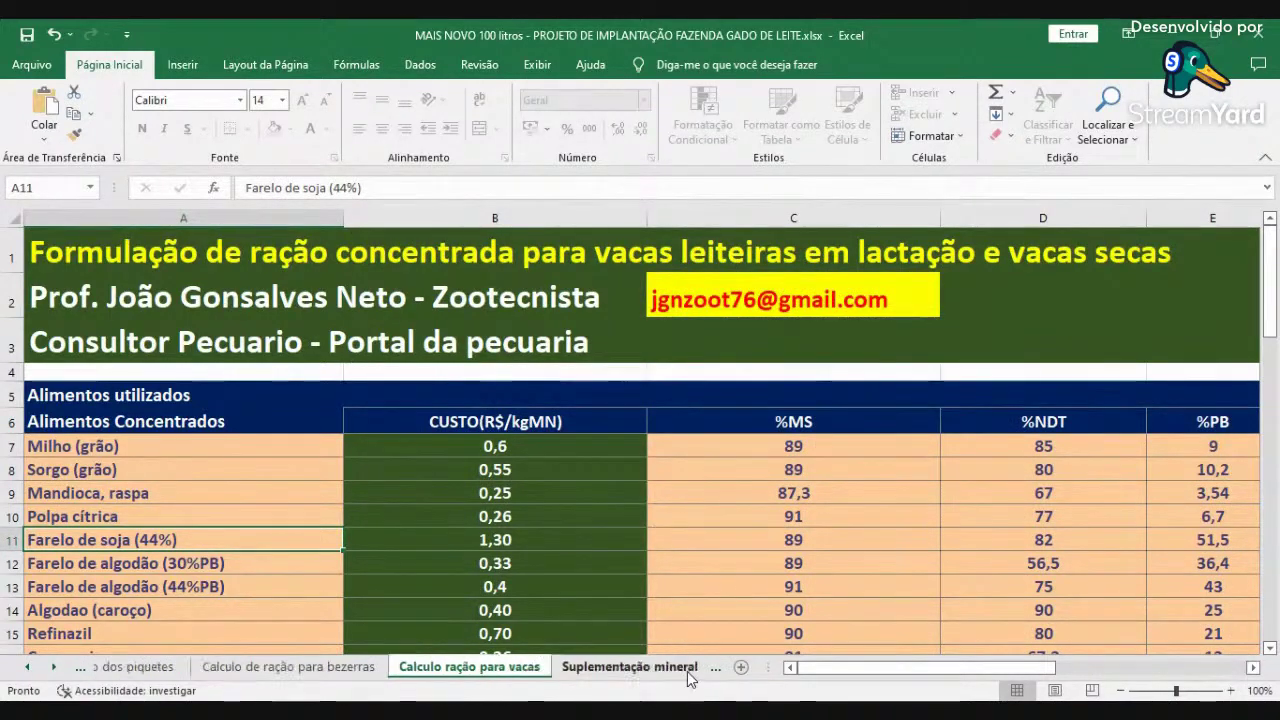
{"action": "left_click", "coordinate": [423, 468]}
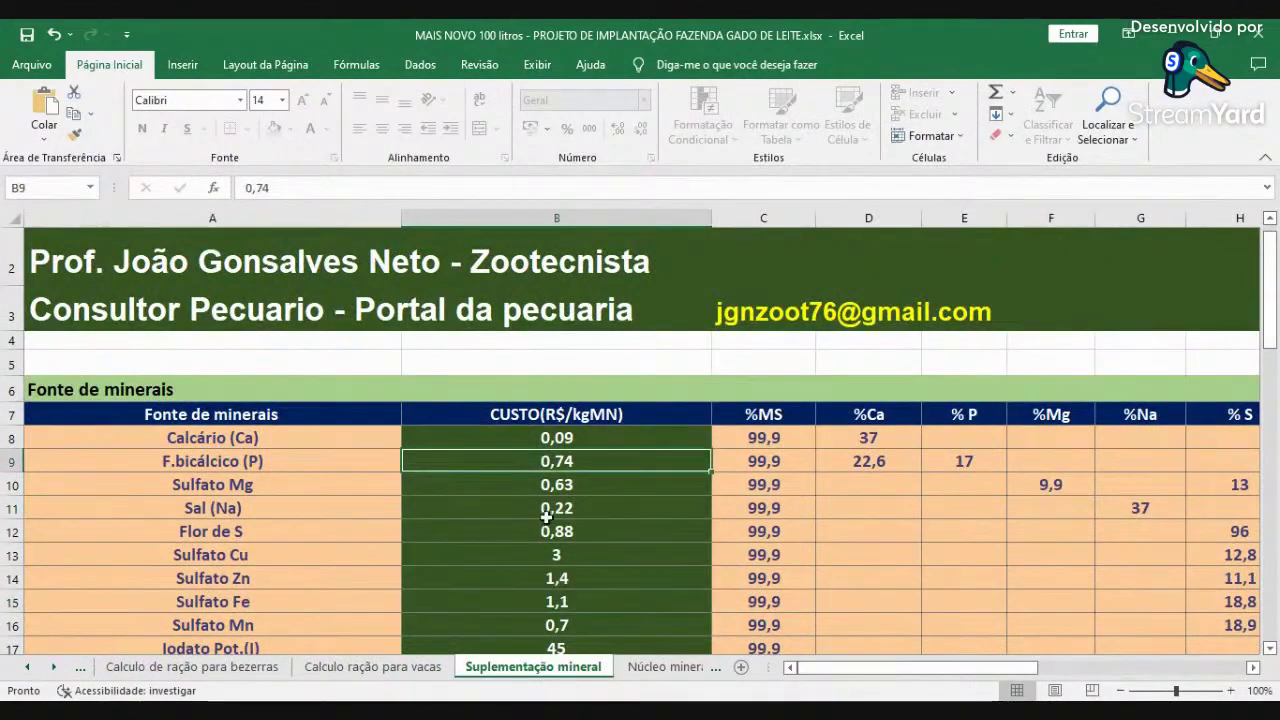
{"action": "left_click", "coordinate": [660, 670]}
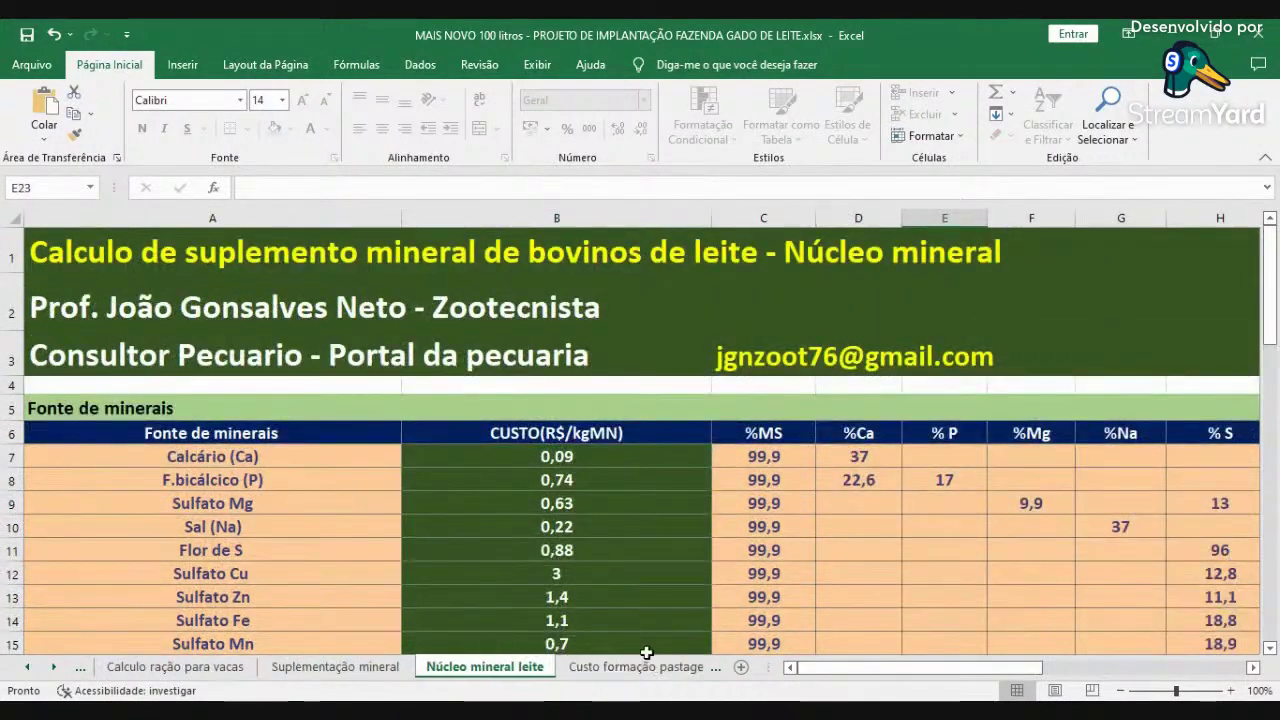
- Review the cost sheets for cow pastures, other pastures, capim elefante and cerca eletrica in sequence
{"action": "left_click", "coordinate": [640, 670]}
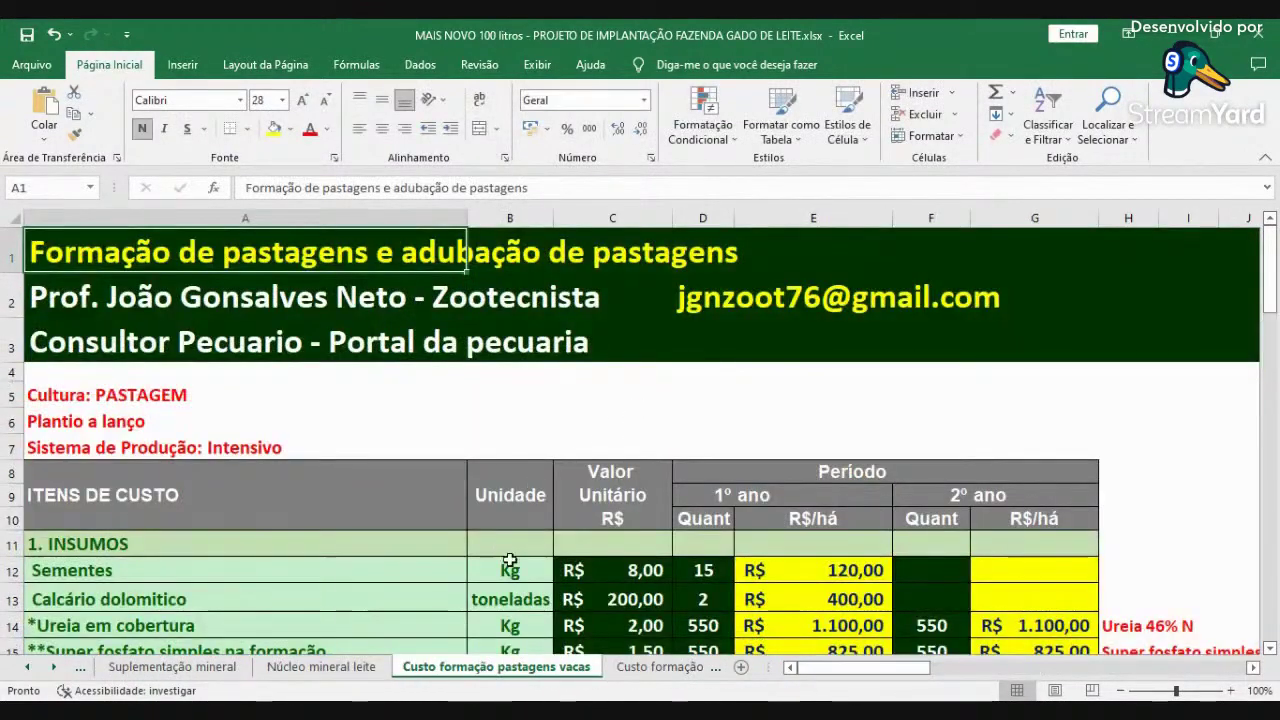
{"action": "scroll", "coordinate": [510, 565], "scroll_direction": "down", "scroll_amount": 6}
{"action": "scroll", "coordinate": [508, 578], "scroll_direction": "up", "scroll_amount": 6}
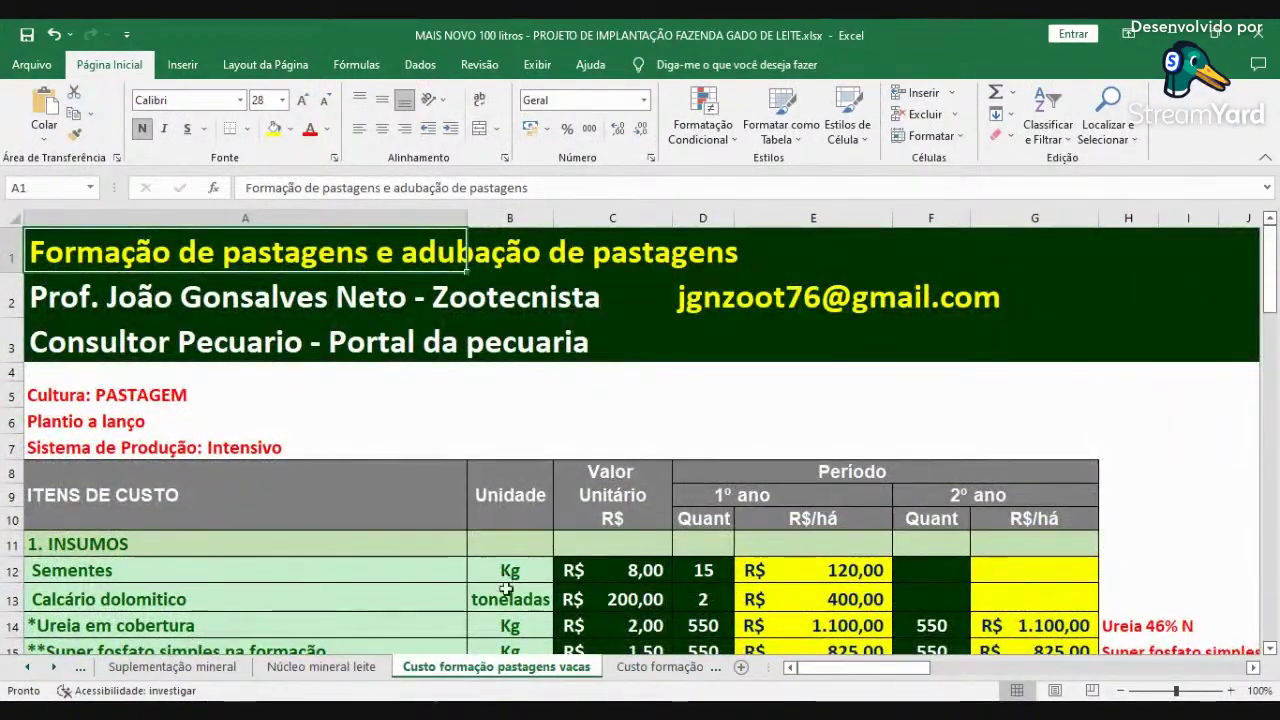
{"action": "left_click", "coordinate": [638, 670]}
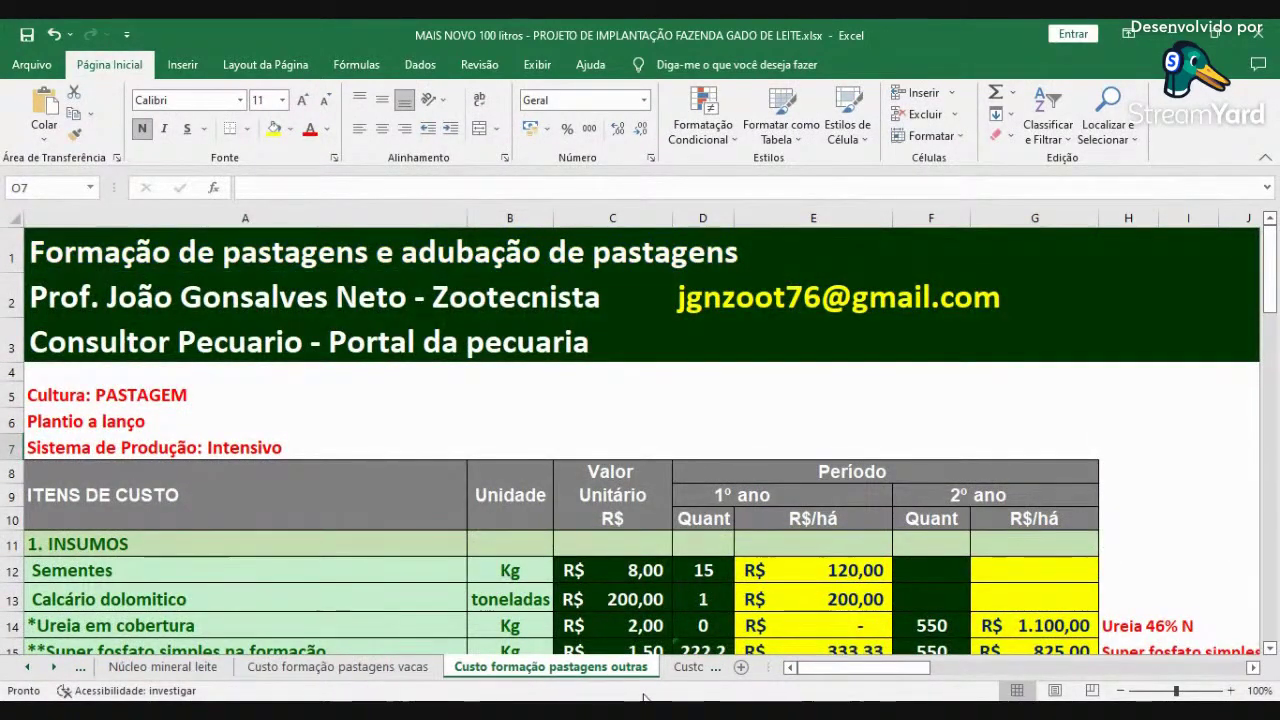
{"action": "left_click", "coordinate": [687, 667]}
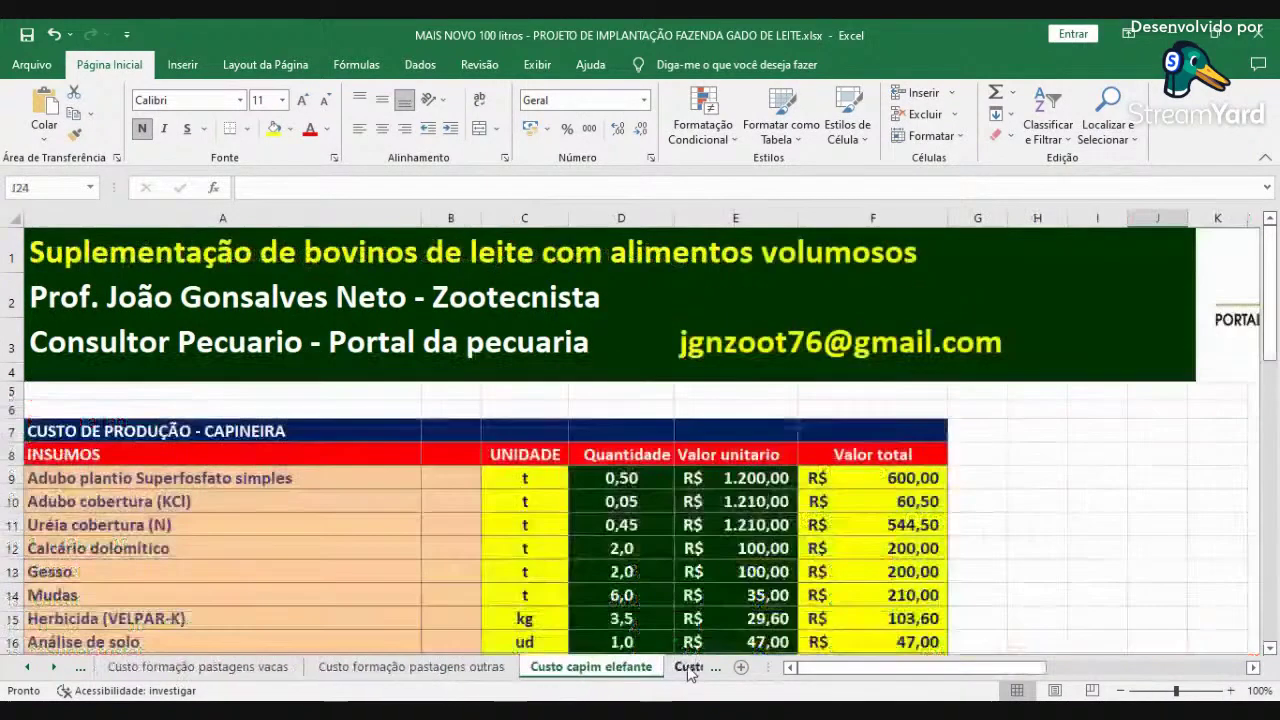
{"action": "left_click", "coordinate": [692, 670]}
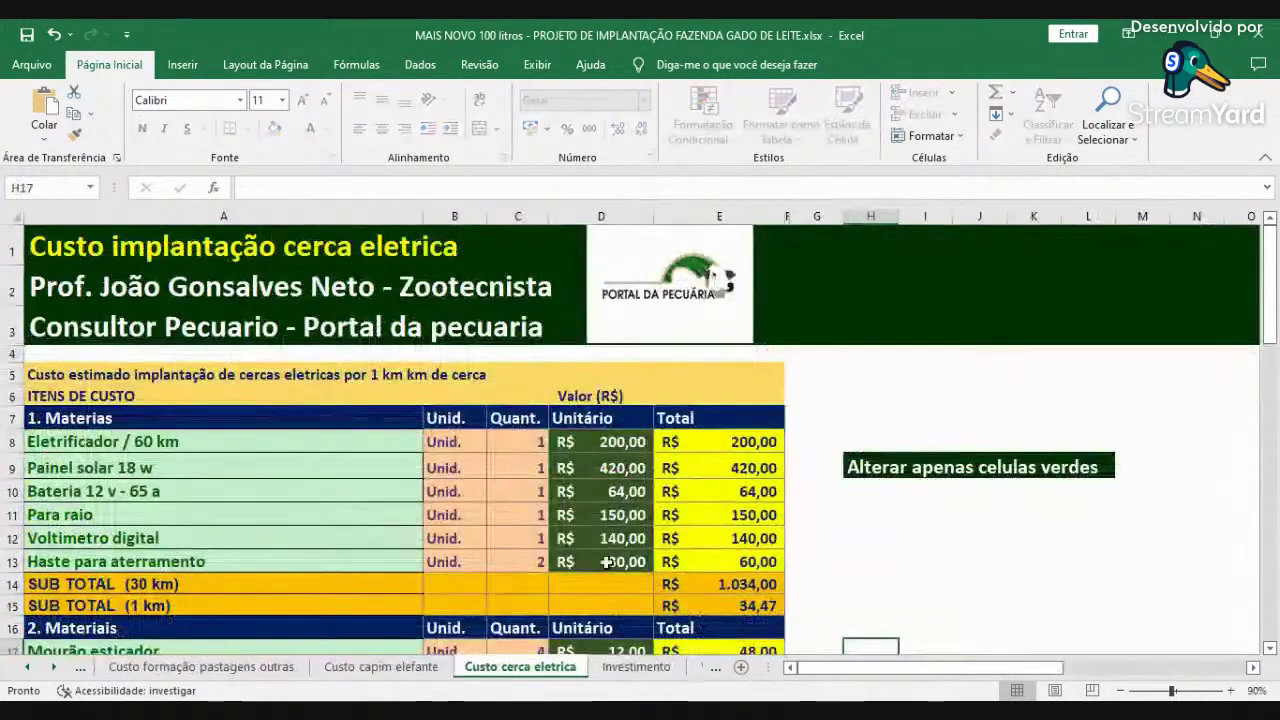
- View the Investimento sheet and examine the Viabilidade economica sheet from Receitas through Despesas to MARGEM LIQUIDA (MES)
{"action": "left_click", "coordinate": [622, 668]}
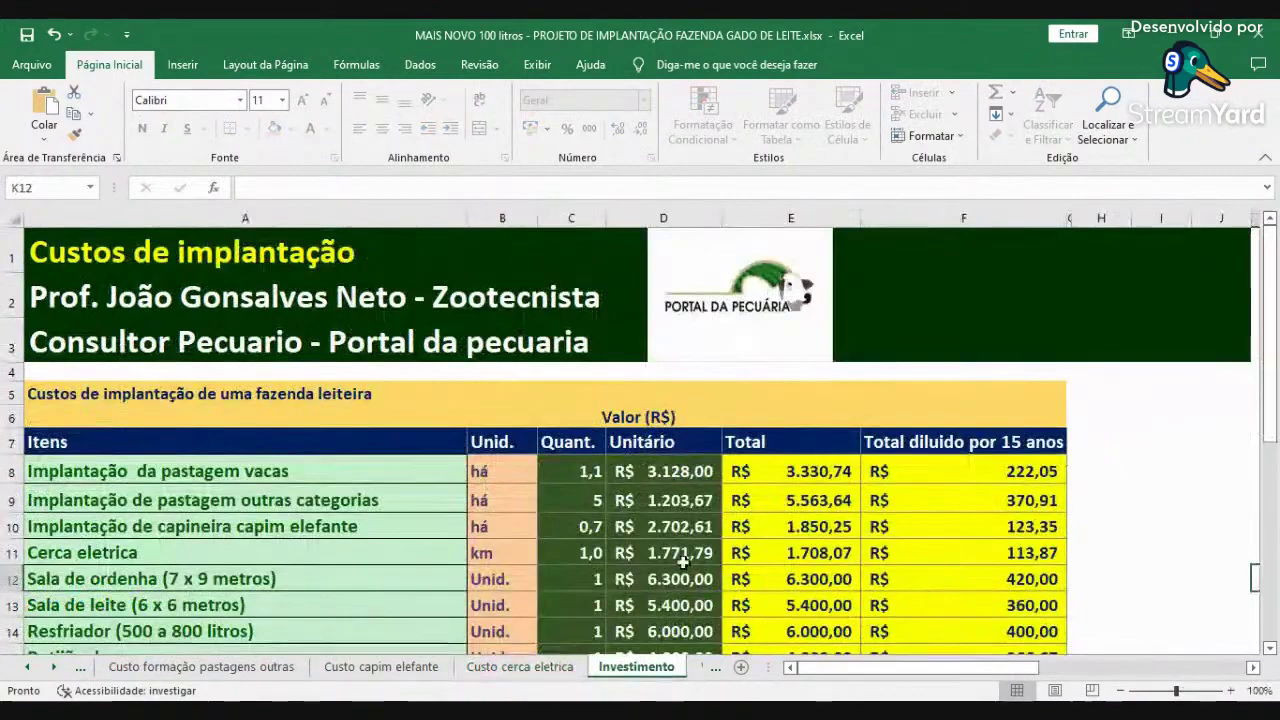
{"action": "left_click", "coordinate": [707, 668]}
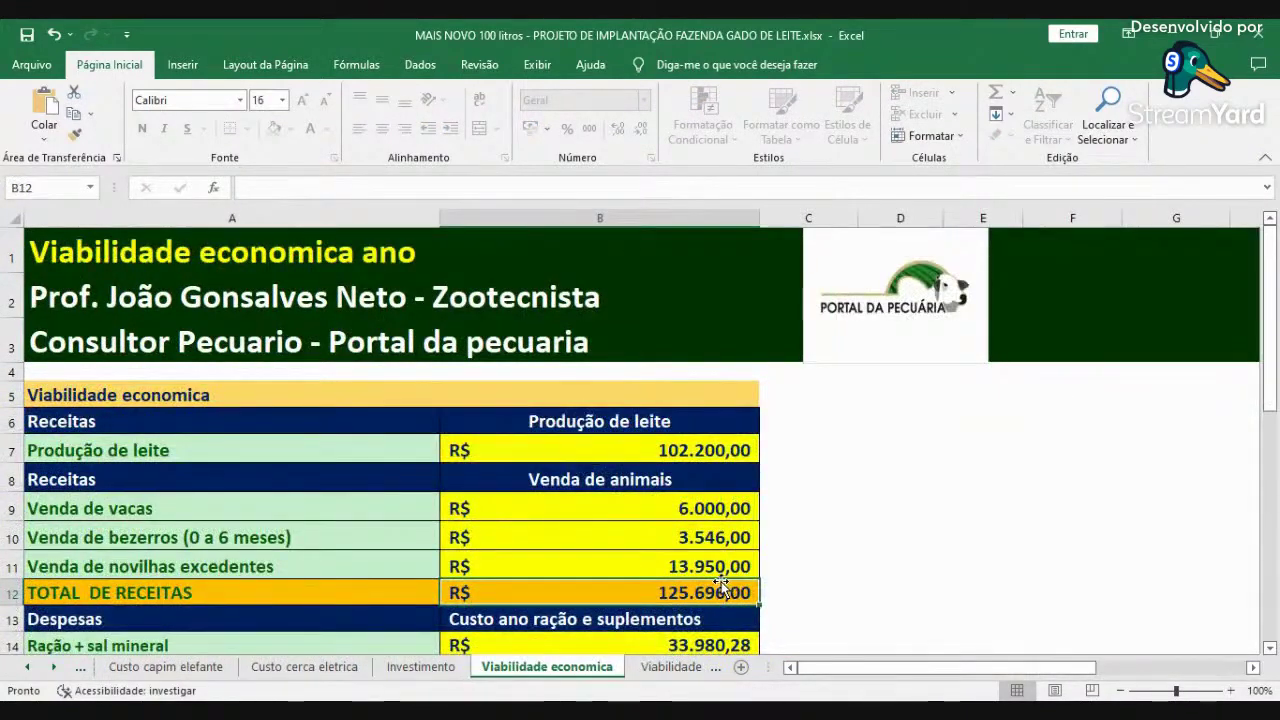
{"action": "scroll", "coordinate": [724, 587], "scroll_direction": "down", "scroll_amount": 2}
{"action": "scroll", "coordinate": [724, 587], "scroll_direction": "down", "scroll_amount": 3}
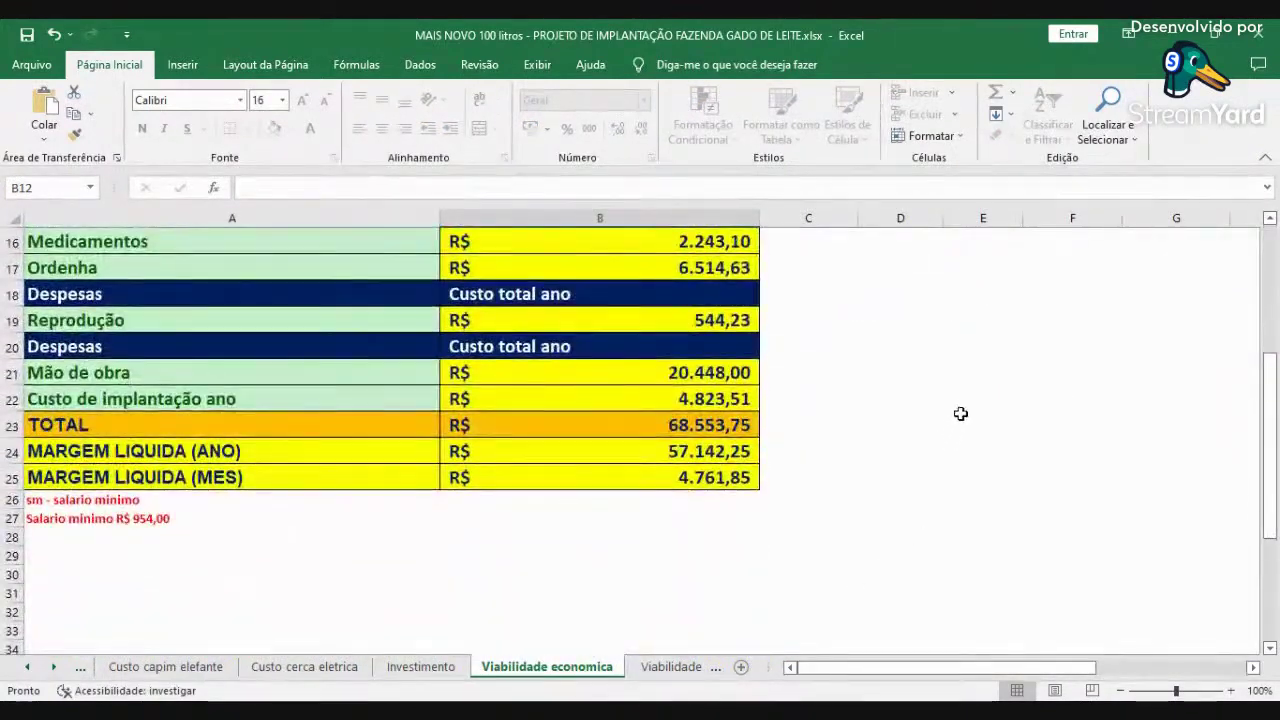
{"action": "scroll", "coordinate": [558, 521], "scroll_direction": "up", "scroll_amount": 5}
- Open the Viabilidade economica e finance sheet and examine its monthly rows from Vendas and Despesas to Margem liquida
{"action": "left_click", "coordinate": [670, 668]}
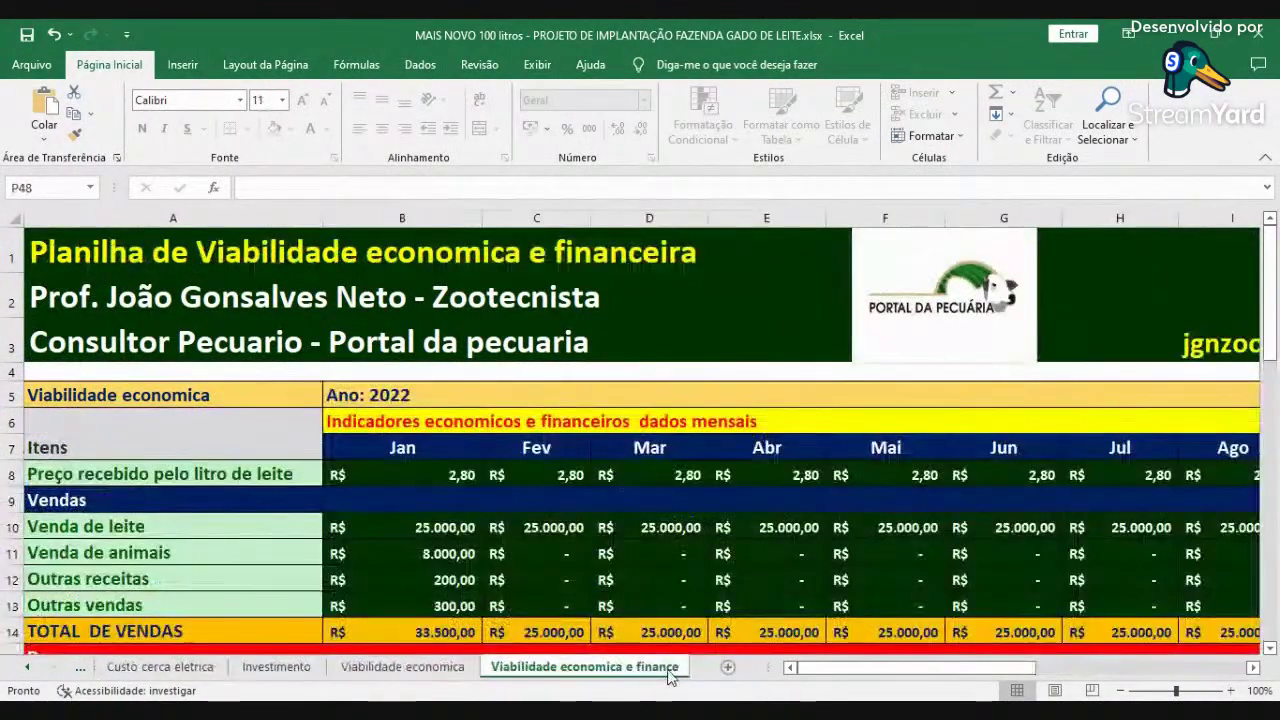
{"action": "scroll", "coordinate": [764, 531], "scroll_direction": "down", "scroll_amount": 2}
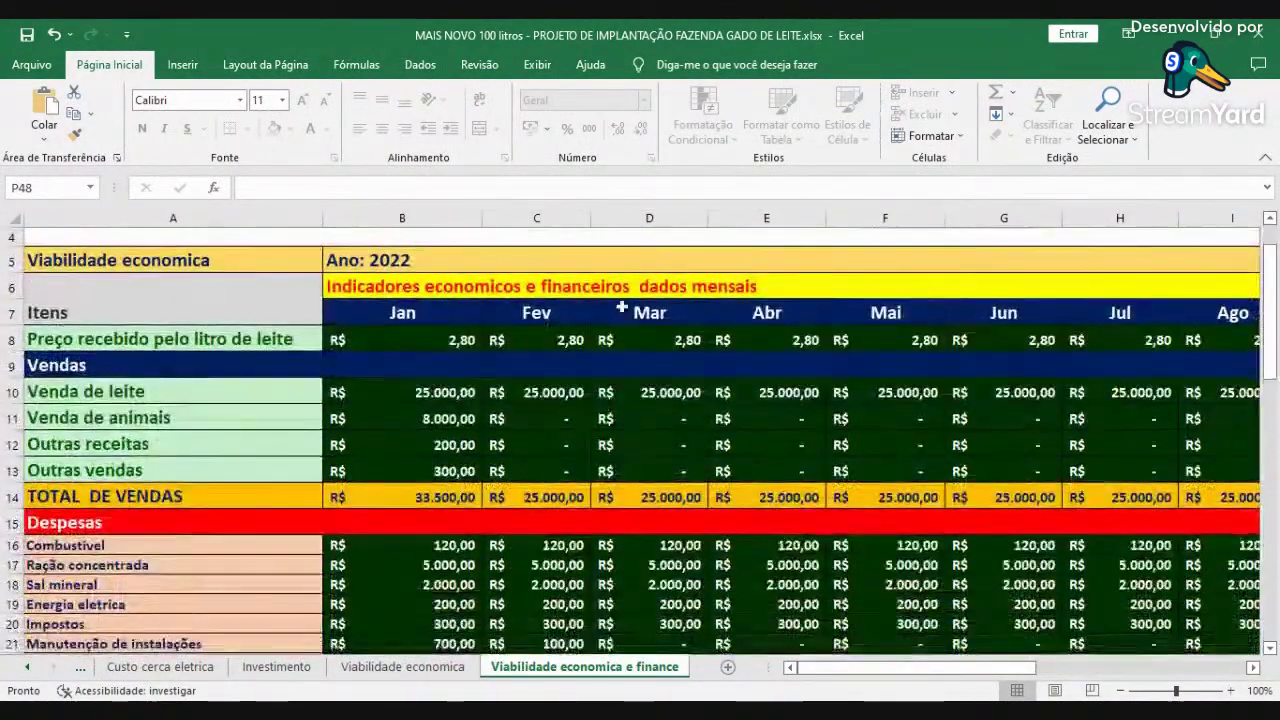
{"action": "scroll", "coordinate": [613, 481], "scroll_direction": "down", "scroll_amount": 2}
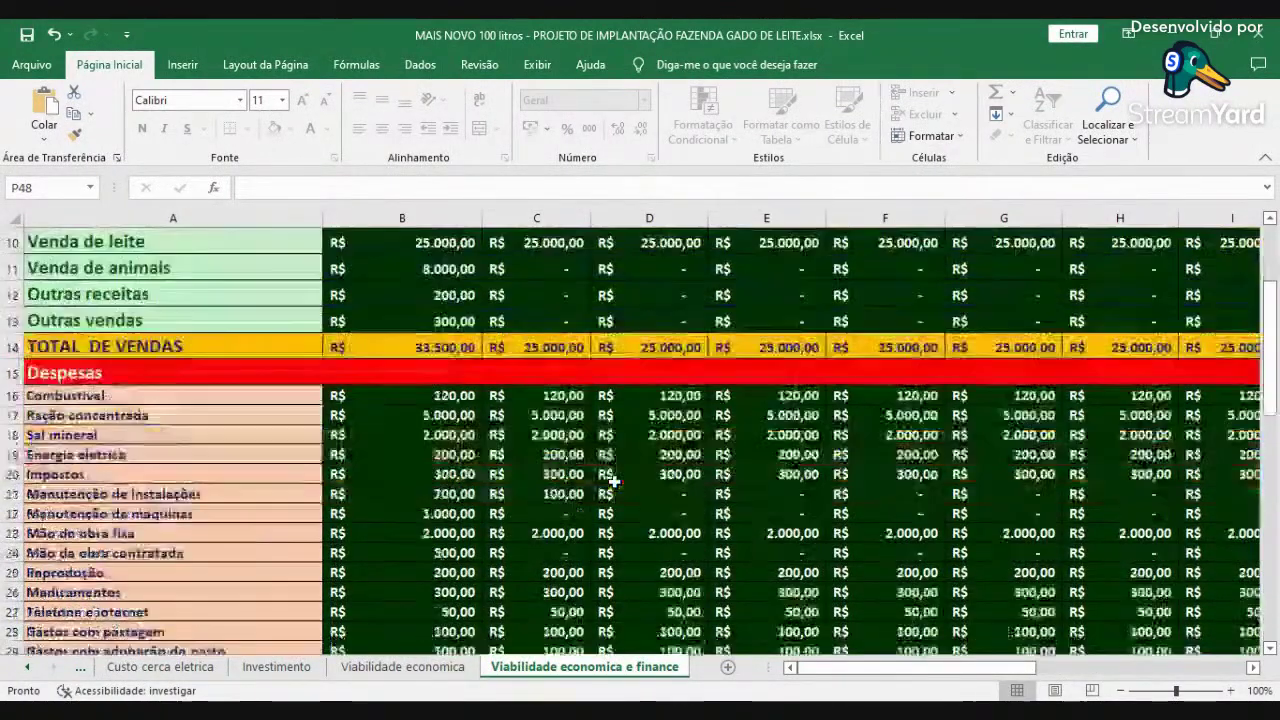
{"action": "scroll", "coordinate": [610, 478], "scroll_direction": "up", "scroll_amount": 3}
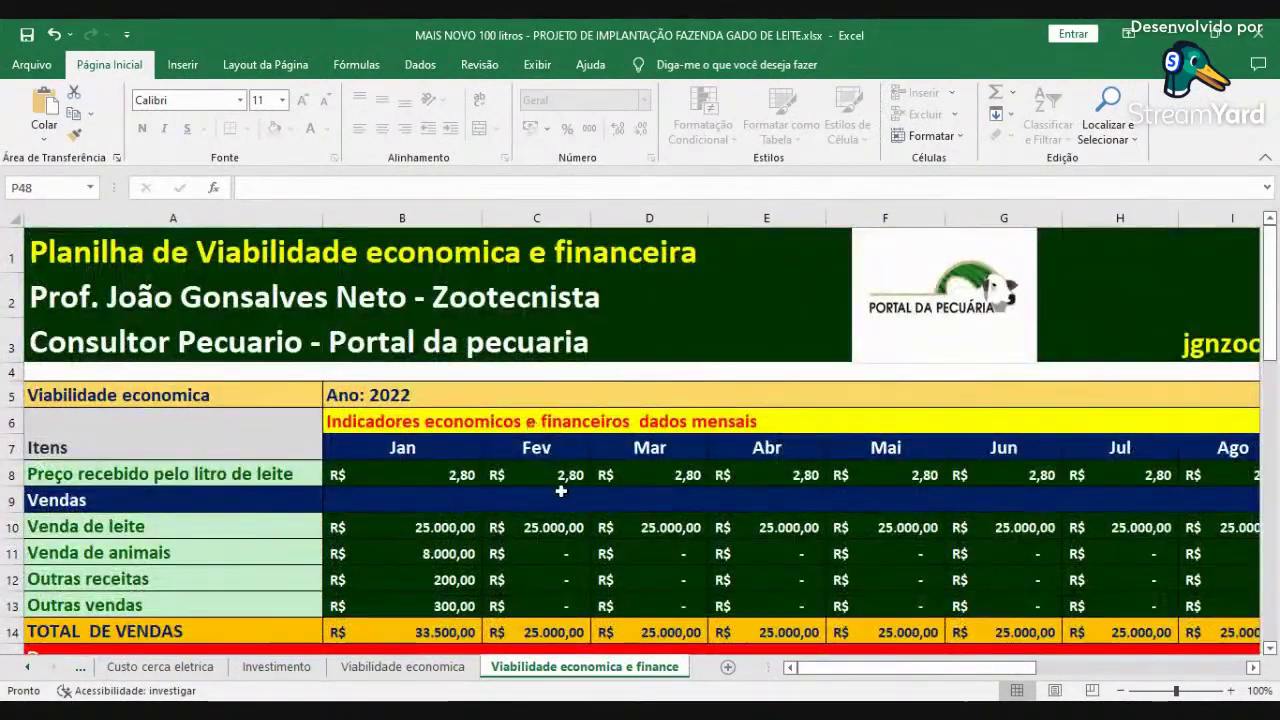
{"action": "scroll", "coordinate": [691, 521], "scroll_direction": "down", "scroll_amount": 7}
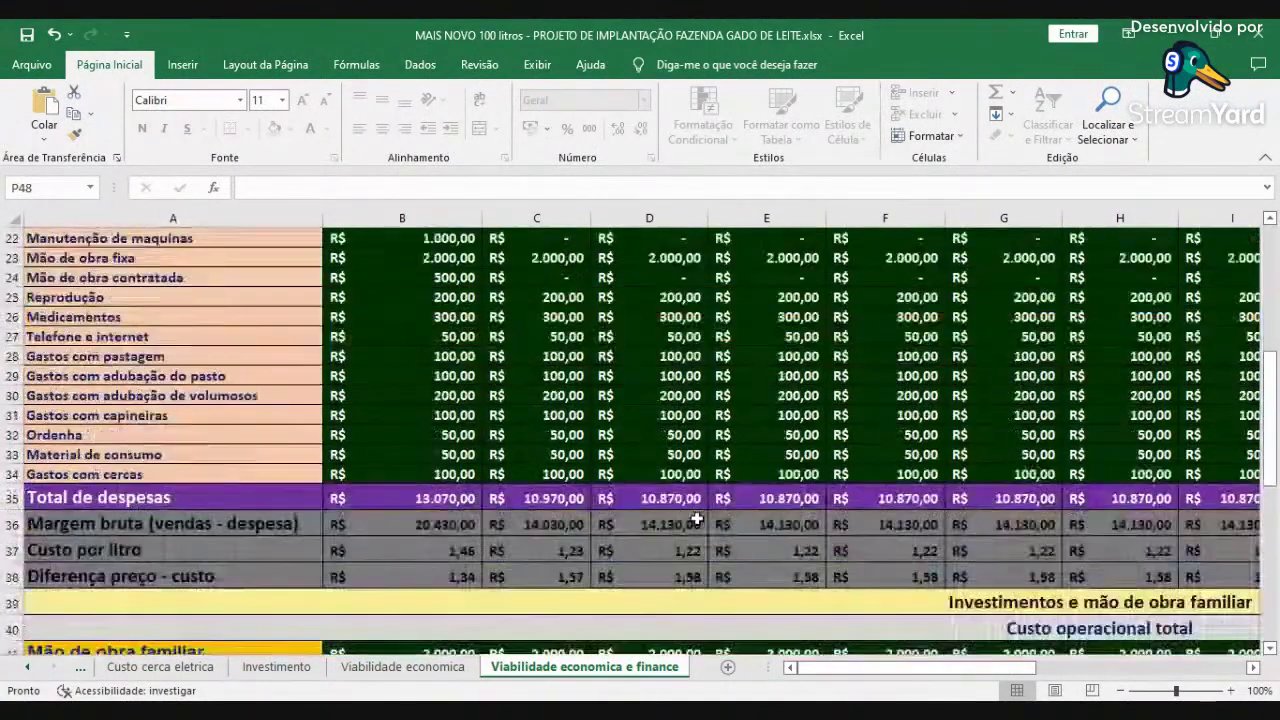
{"action": "scroll", "coordinate": [695, 515], "scroll_direction": "down", "scroll_amount": 3}
{"action": "scroll", "coordinate": [692, 508], "scroll_direction": "up", "scroll_amount": 3}
{"action": "scroll", "coordinate": [692, 508], "scroll_direction": "down", "scroll_amount": 3}
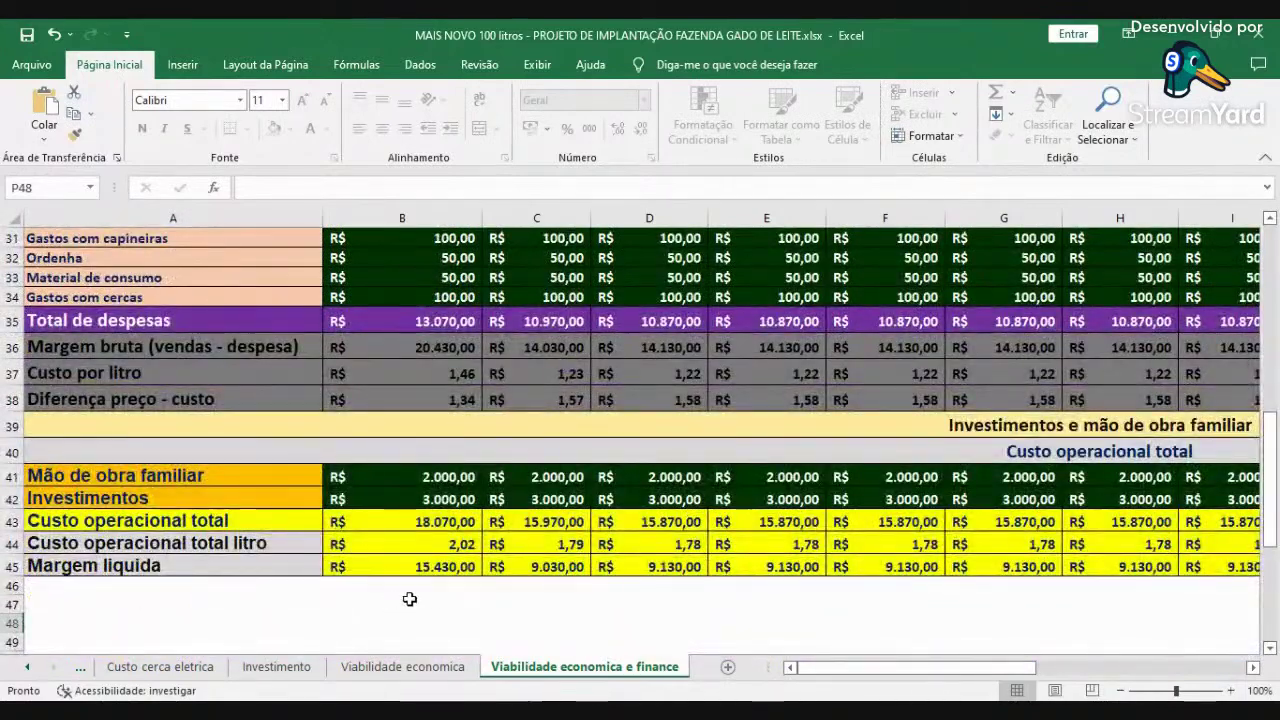
- Examine columns N to P of the Custo operacional total block, including cell P43, and return to the first columns
{"action": "left_click", "coordinate": [1254, 669]}
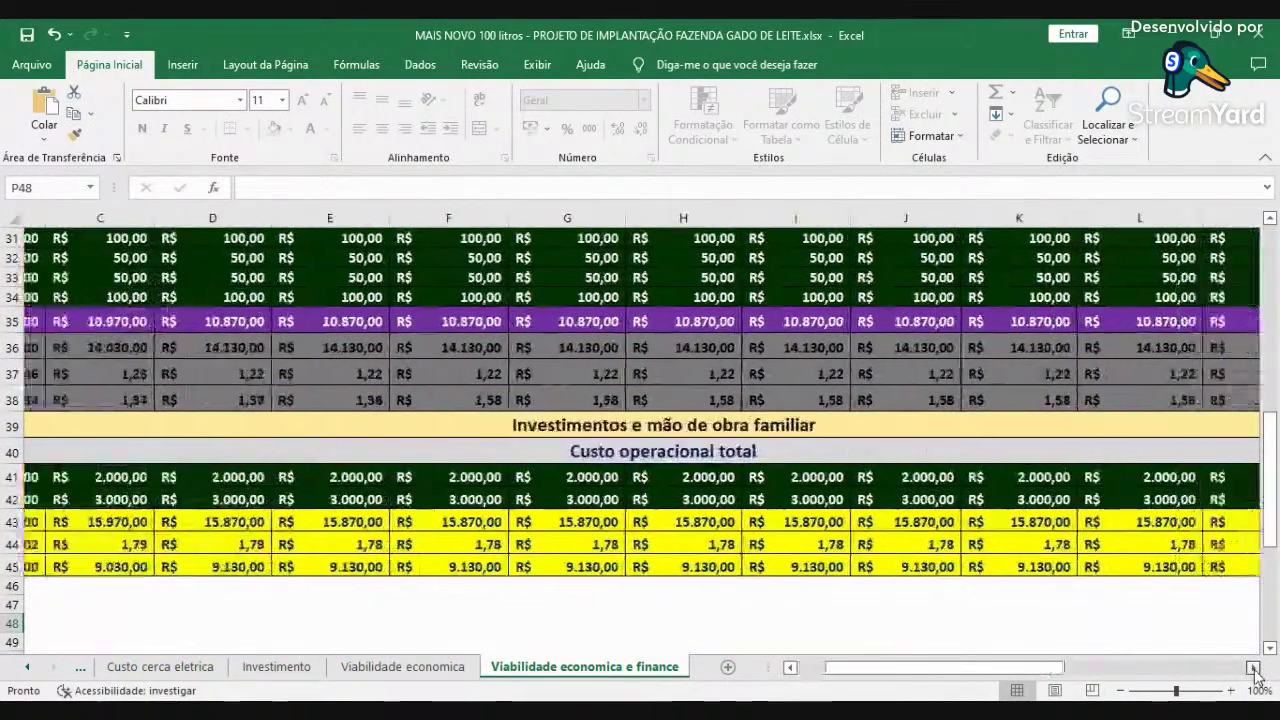
{"action": "left_click", "coordinate": [1254, 669]}
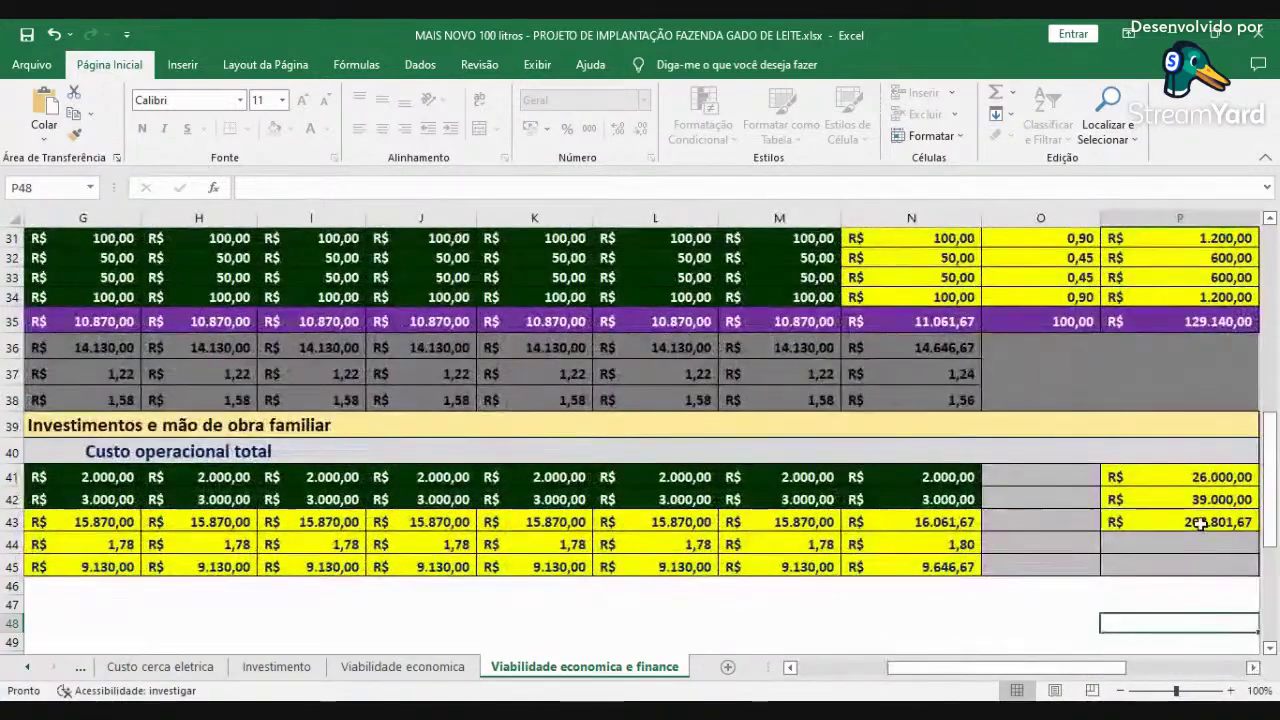
{"action": "left_click", "coordinate": [1199, 522]}
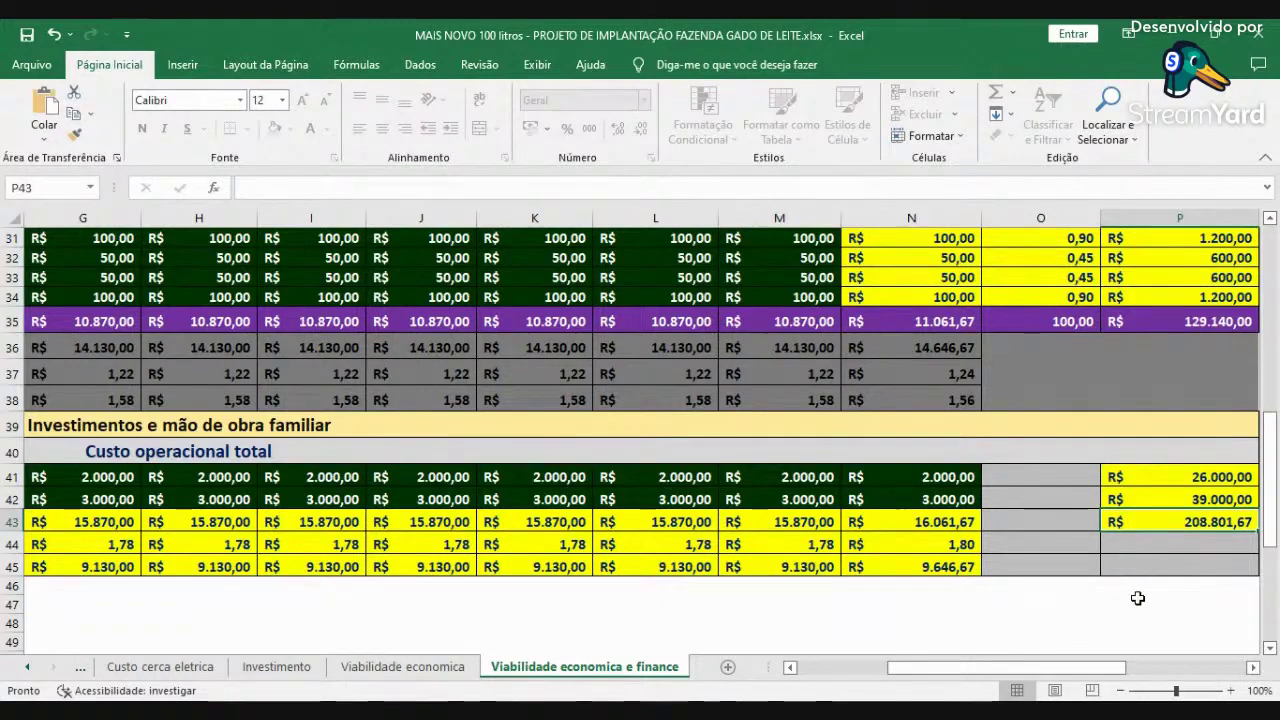
{"action": "left_click", "coordinate": [1003, 624]}
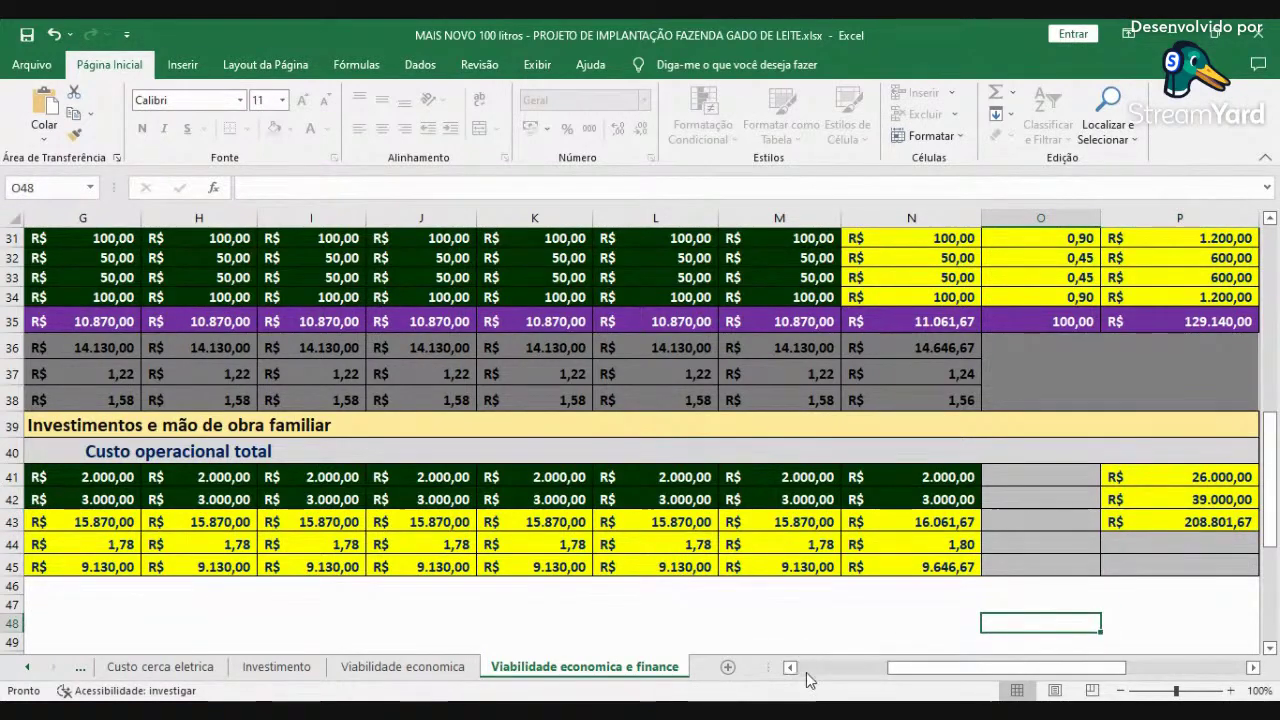
{"action": "left_click", "coordinate": [806, 668]}
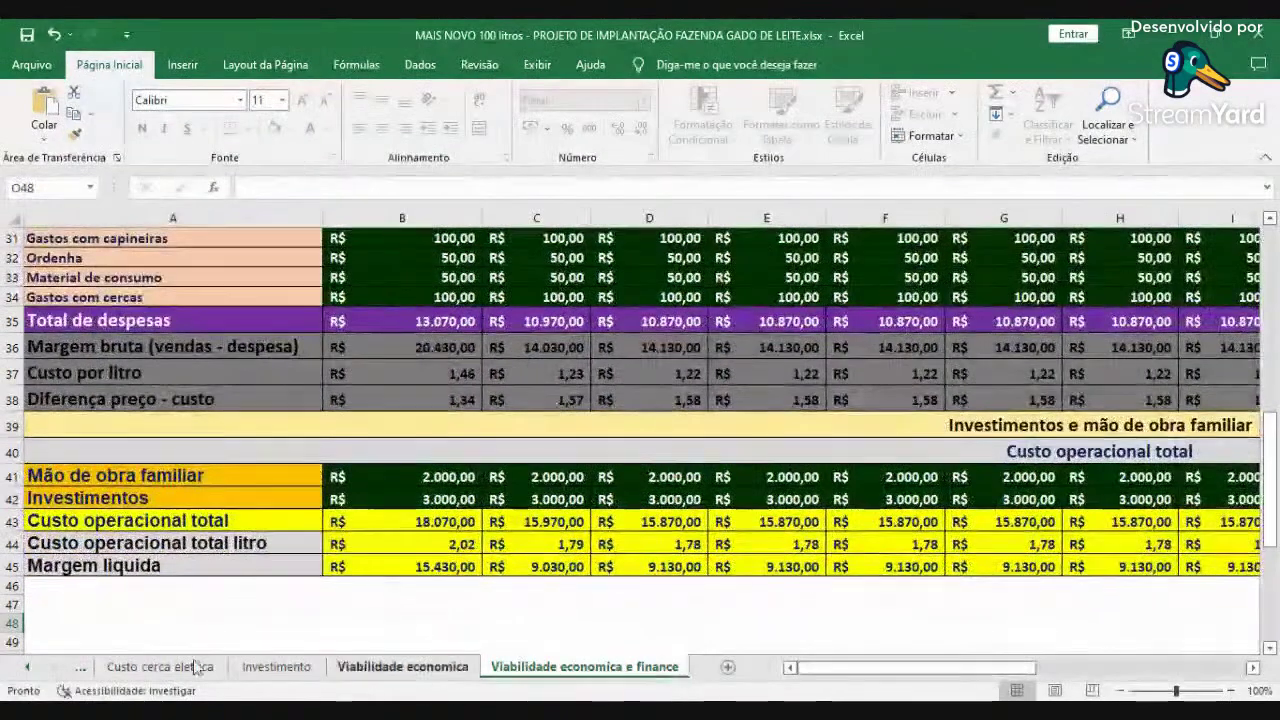
- Return to the Capa sheet at the start of the workbook
{"action": "left_click", "coordinate": [29, 672]}
{"action": "left_click", "coordinate": [29, 672]}
{"action": "left_click", "coordinate": [29, 672]}
{"action": "left_click", "coordinate": [29, 672]}
{"action": "left_click", "coordinate": [29, 672]}
{"action": "left_click", "coordinate": [29, 672]}
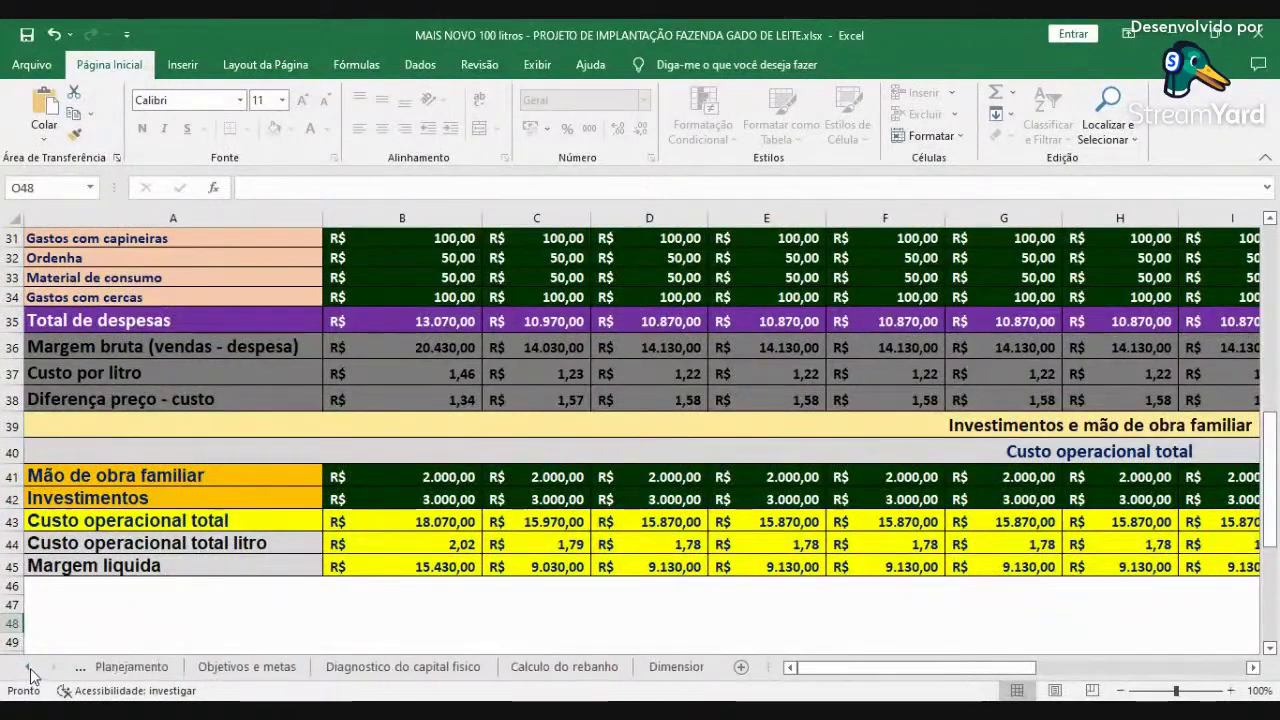
{"action": "left_click", "coordinate": [29, 672]}
{"action": "left_click", "coordinate": [119, 667]}
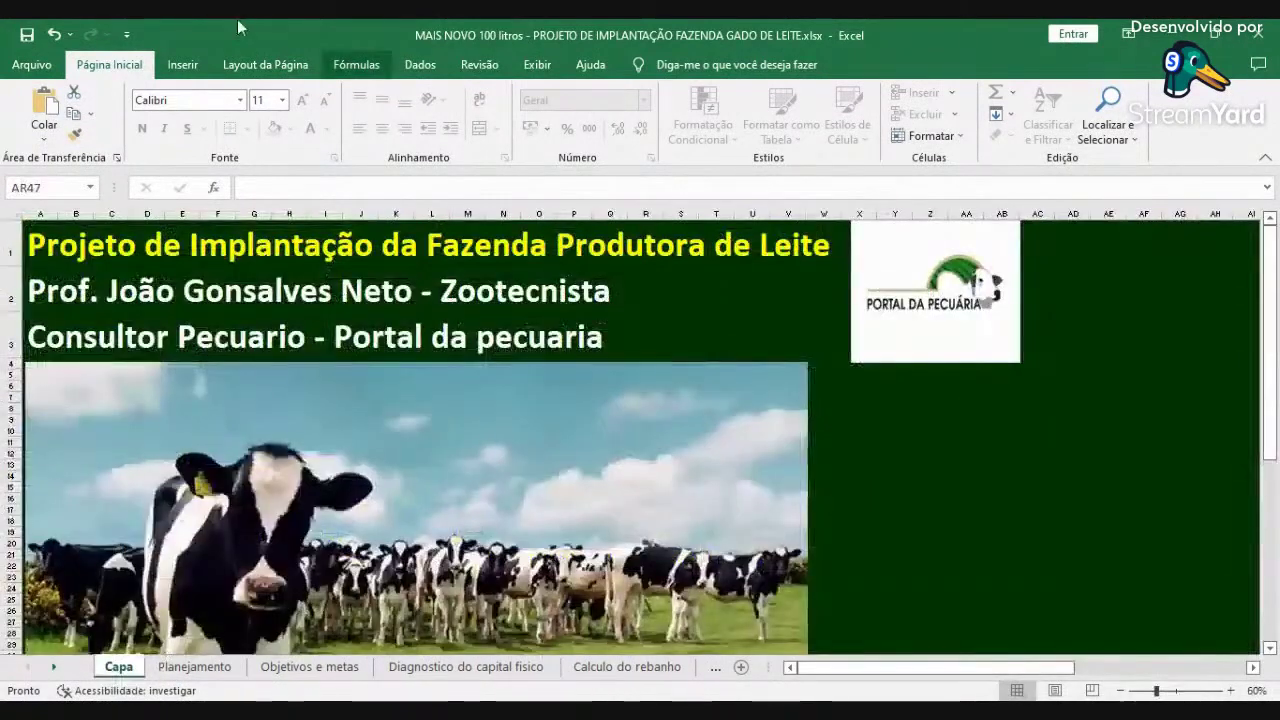